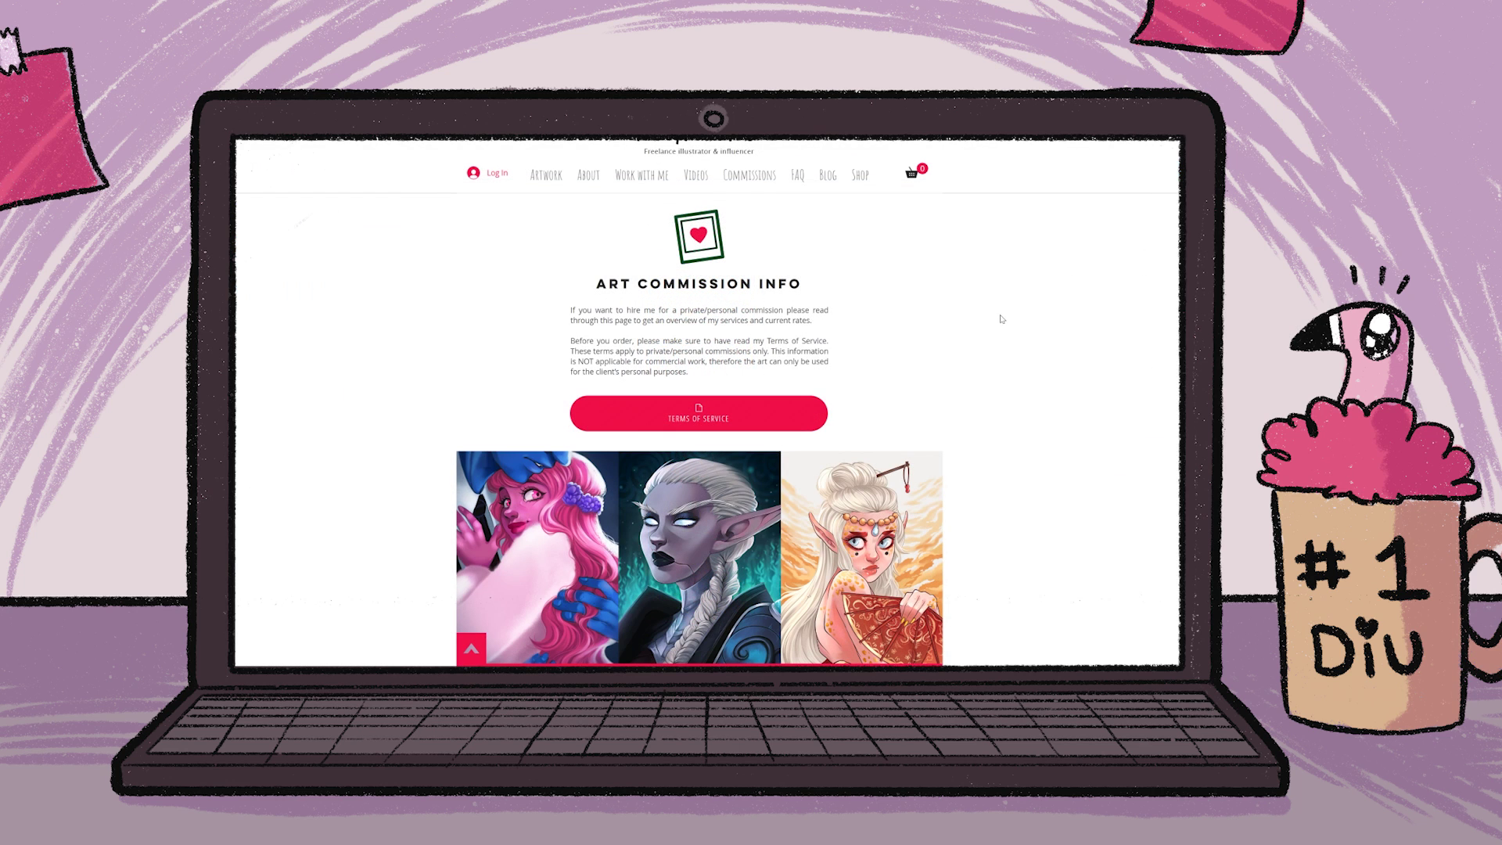
Step: Review the published Art Commission Info page, including its portrait pricing and example artwork
scroll(1002, 319, down, 10)
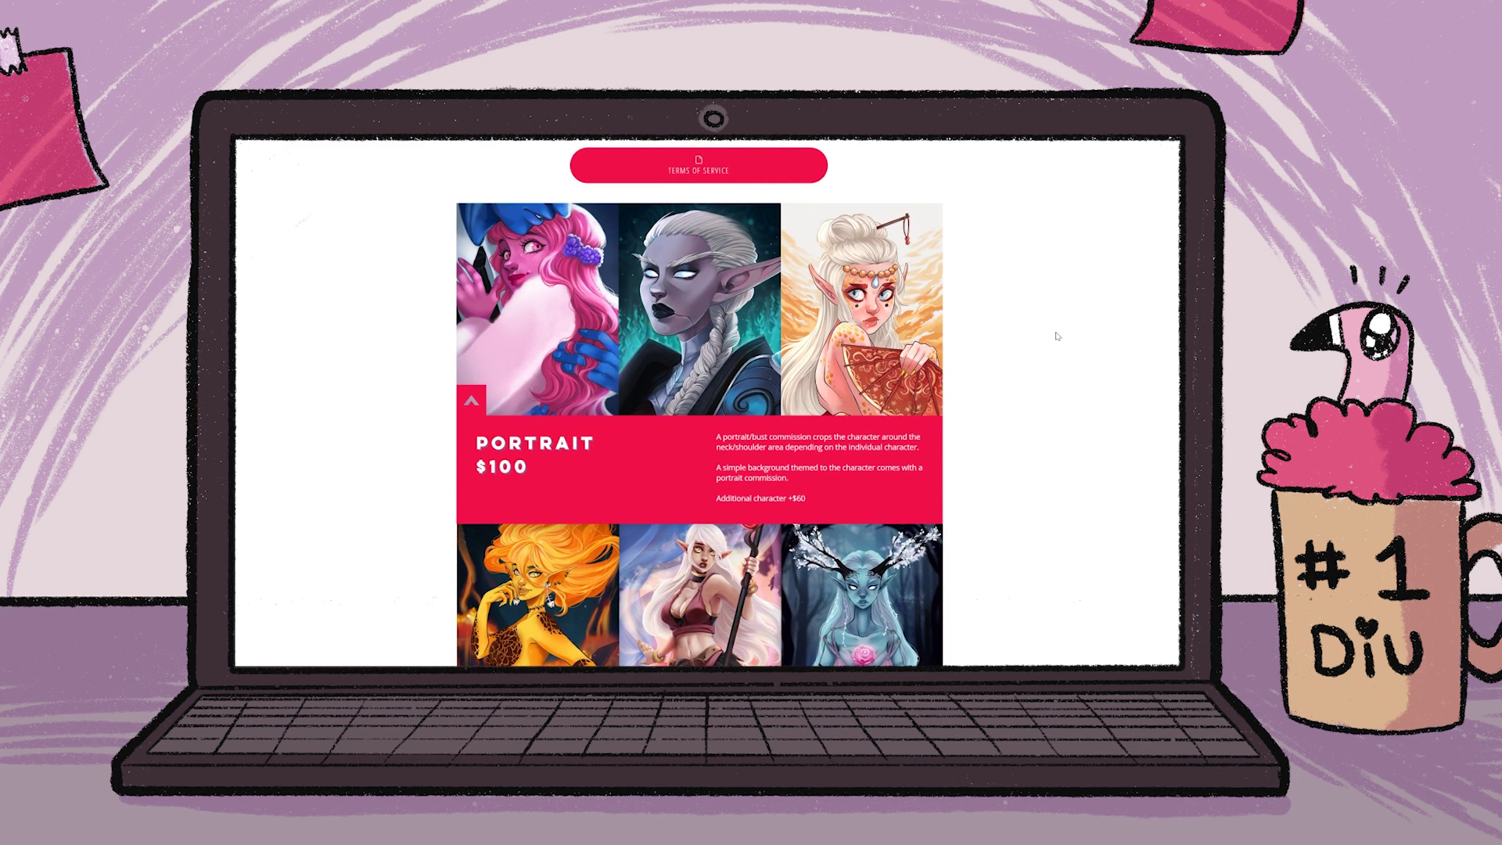
scroll(1059, 346, down, 4)
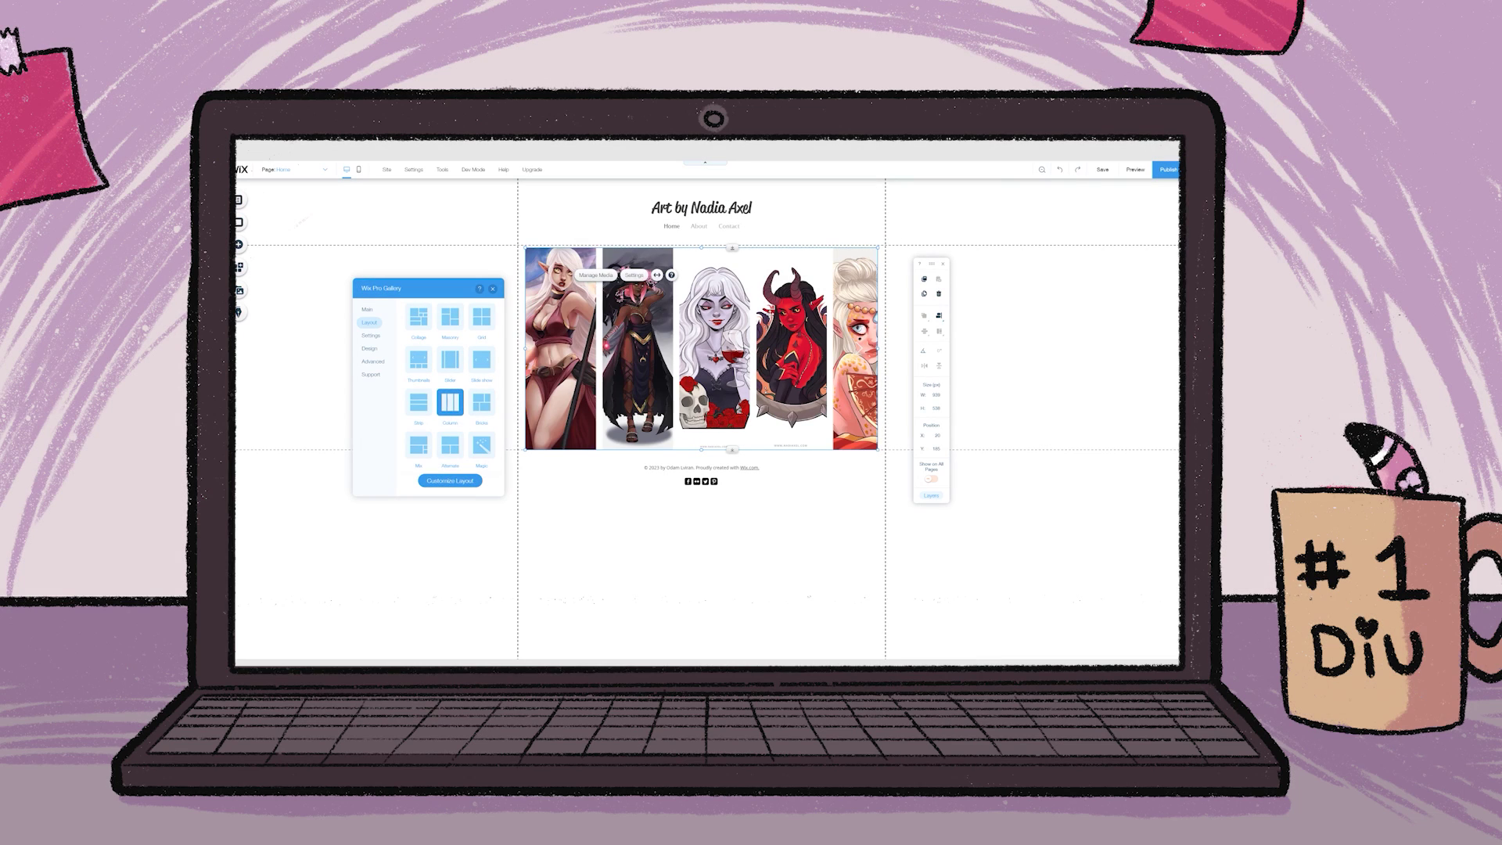
Step: Try several layouts on the artwork gallery and apply the Masonry layout
click(482, 402)
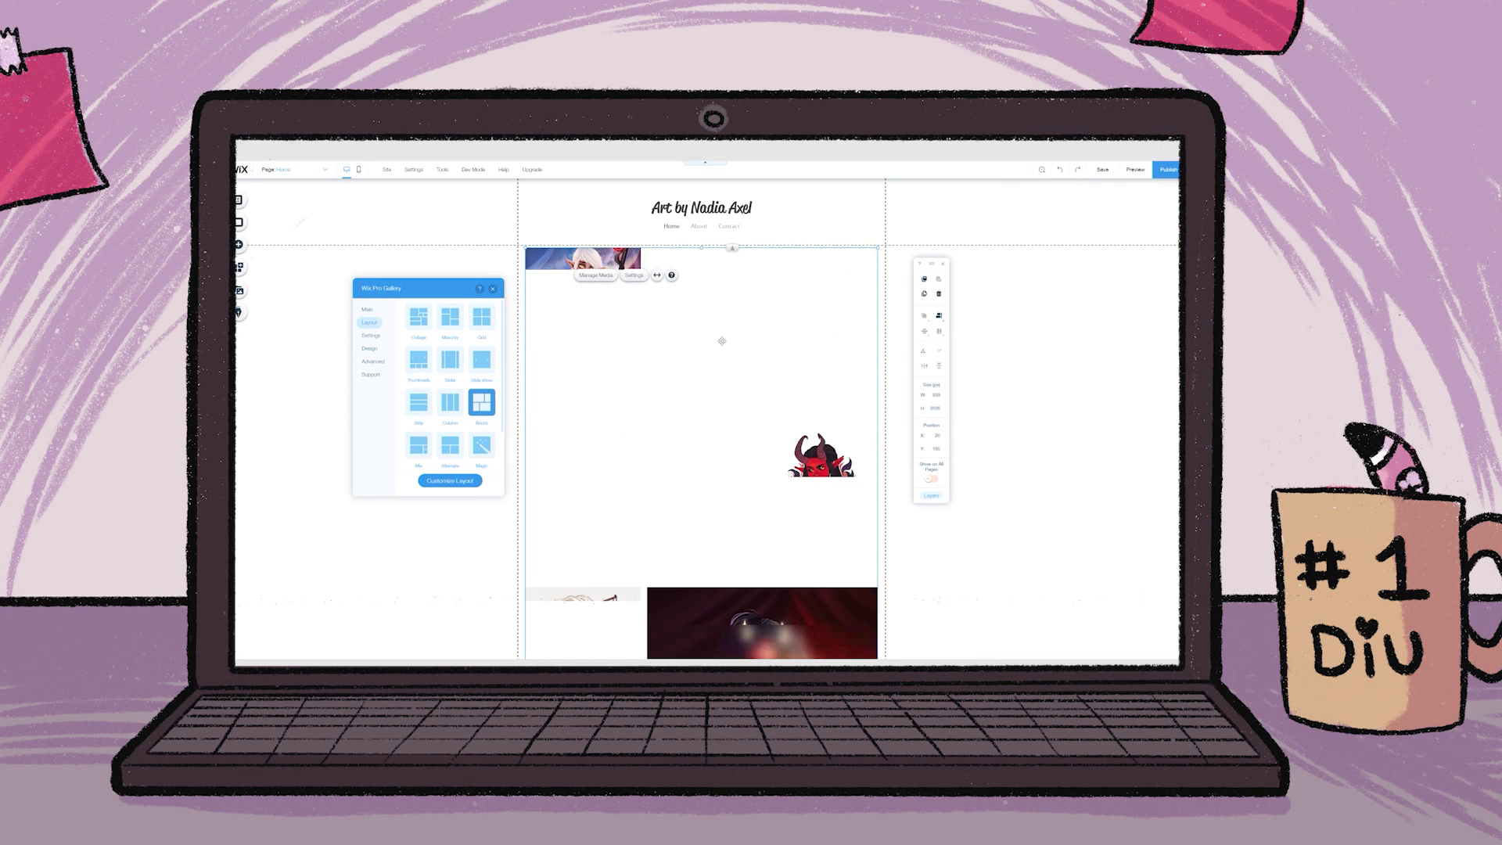
click(418, 444)
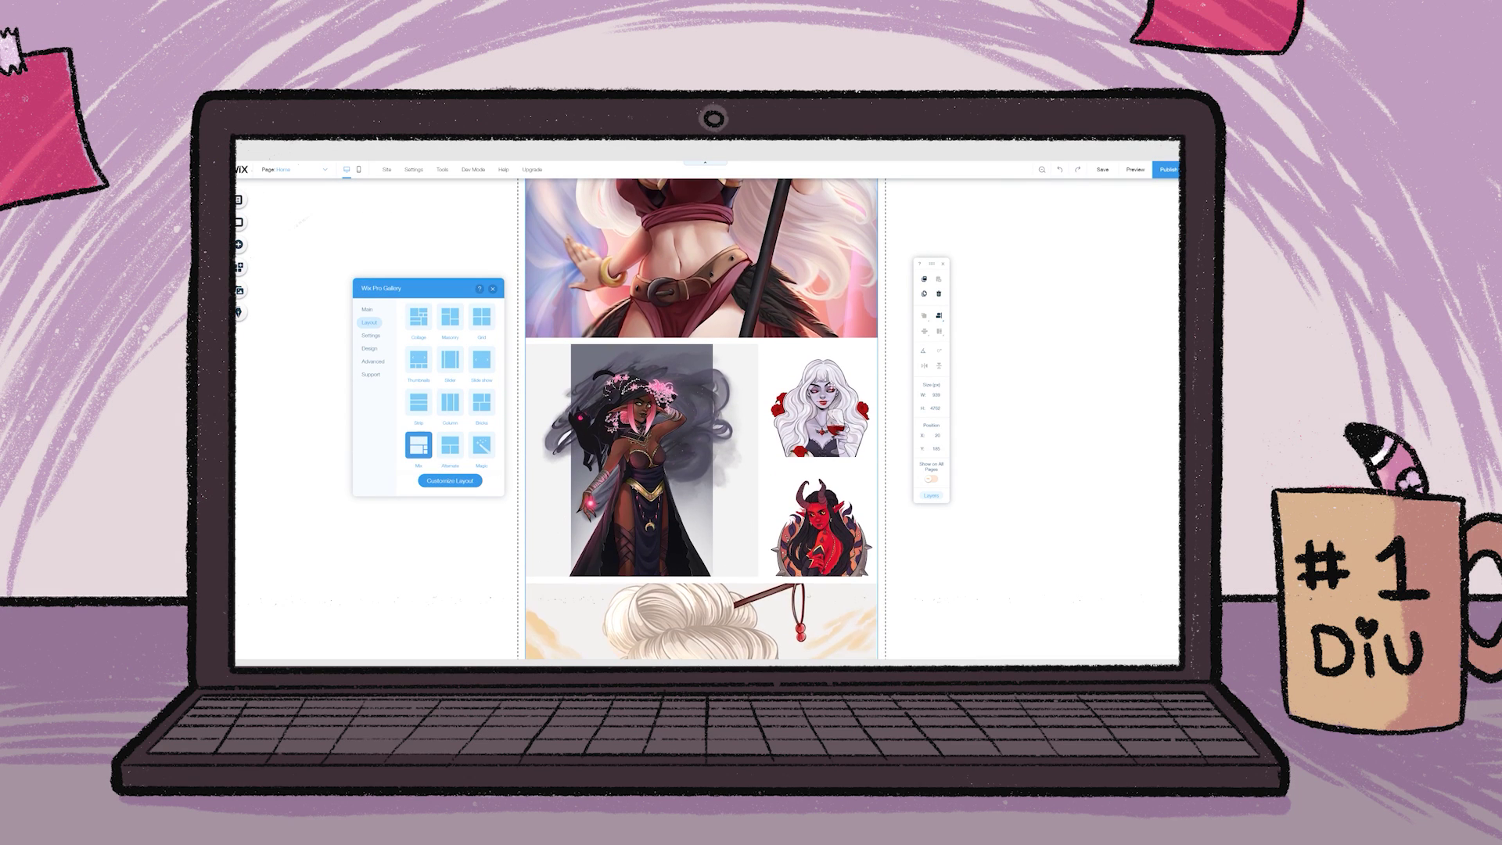
click(451, 314)
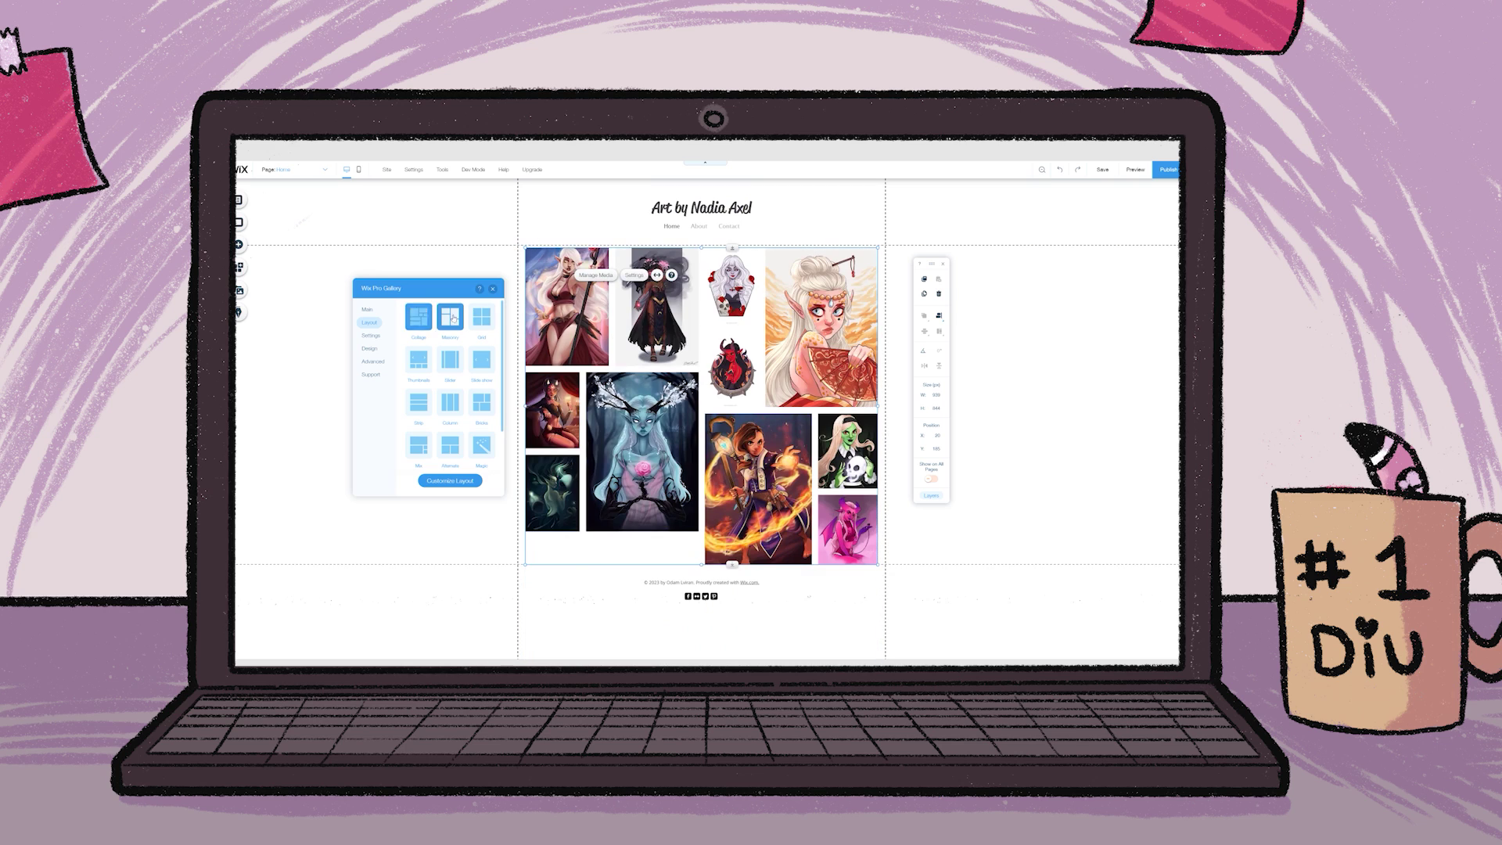
Step: Customize the gallery layout to hide titles and descriptions and show a set number of 3 vertical images per row
click(450, 480)
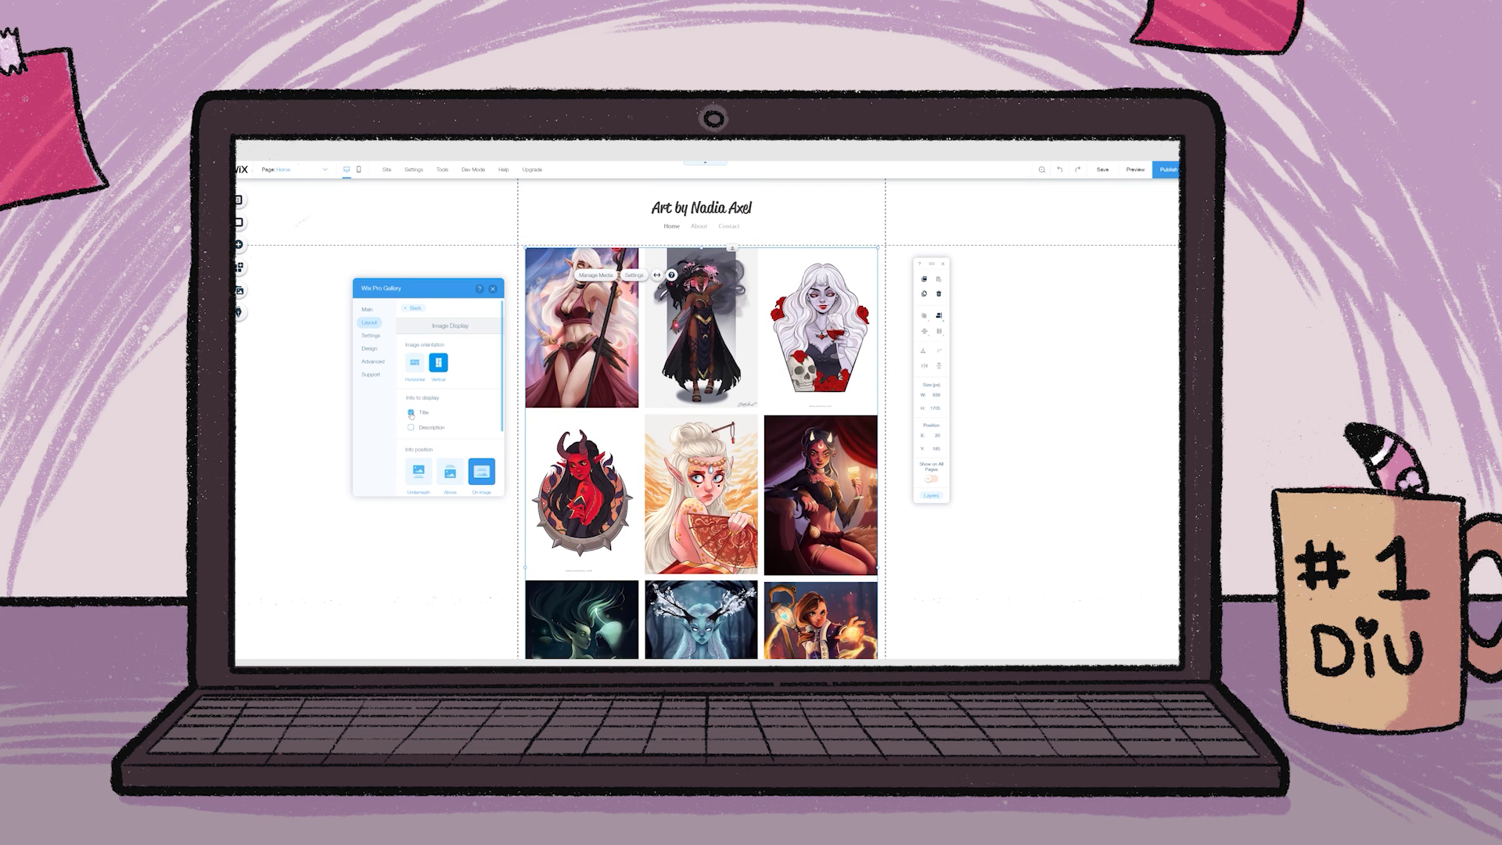
scroll(412, 443, down, 2)
drag(431, 475, 437, 474)
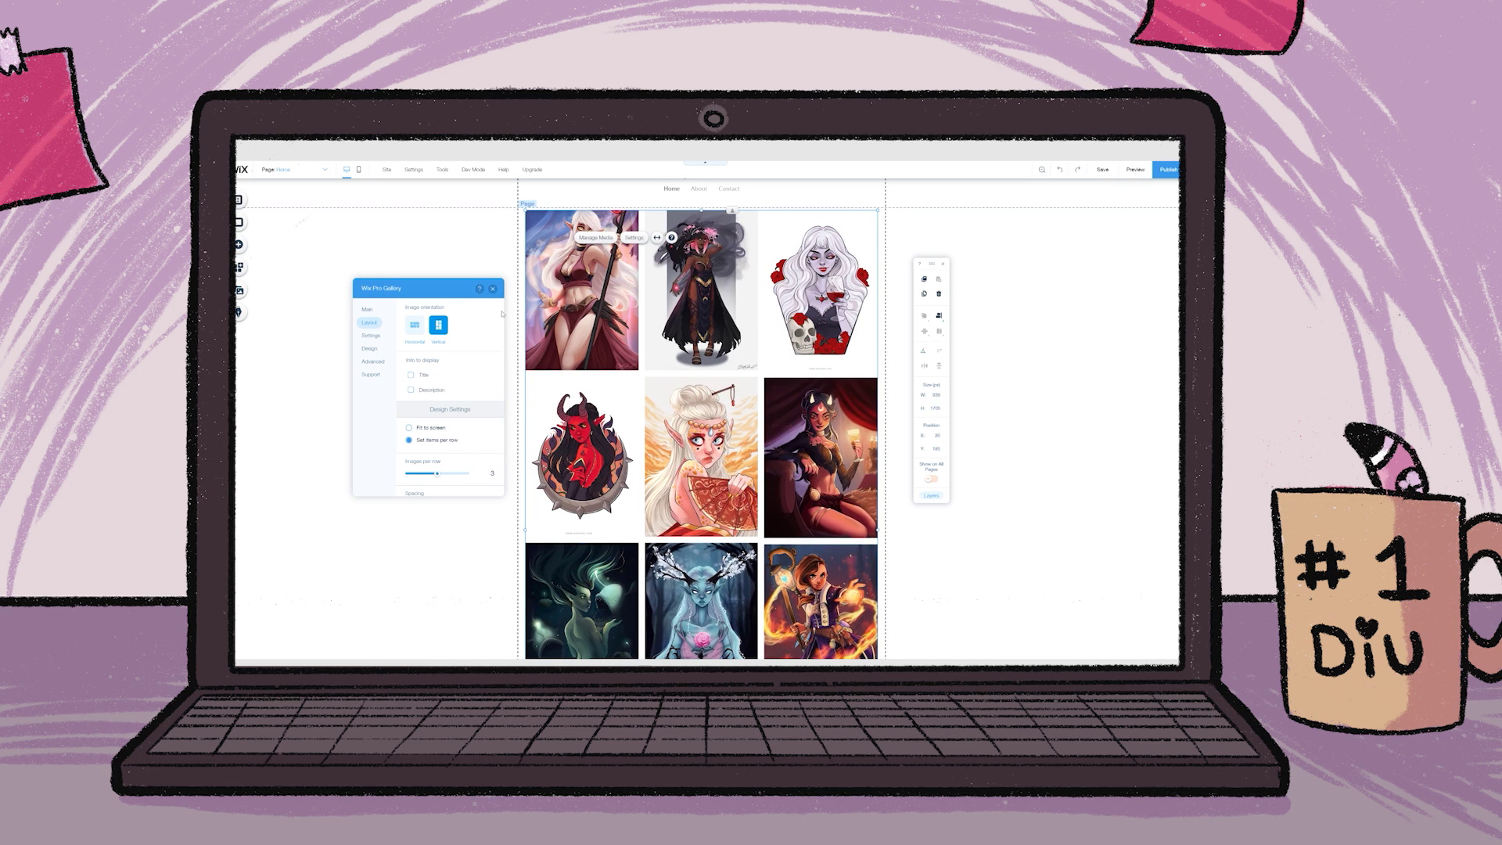
Step: Widen the artwork gallery beyond the page gridlines and position it just below the header
drag(439, 290, 339, 360)
drag(525, 345, 486, 345)
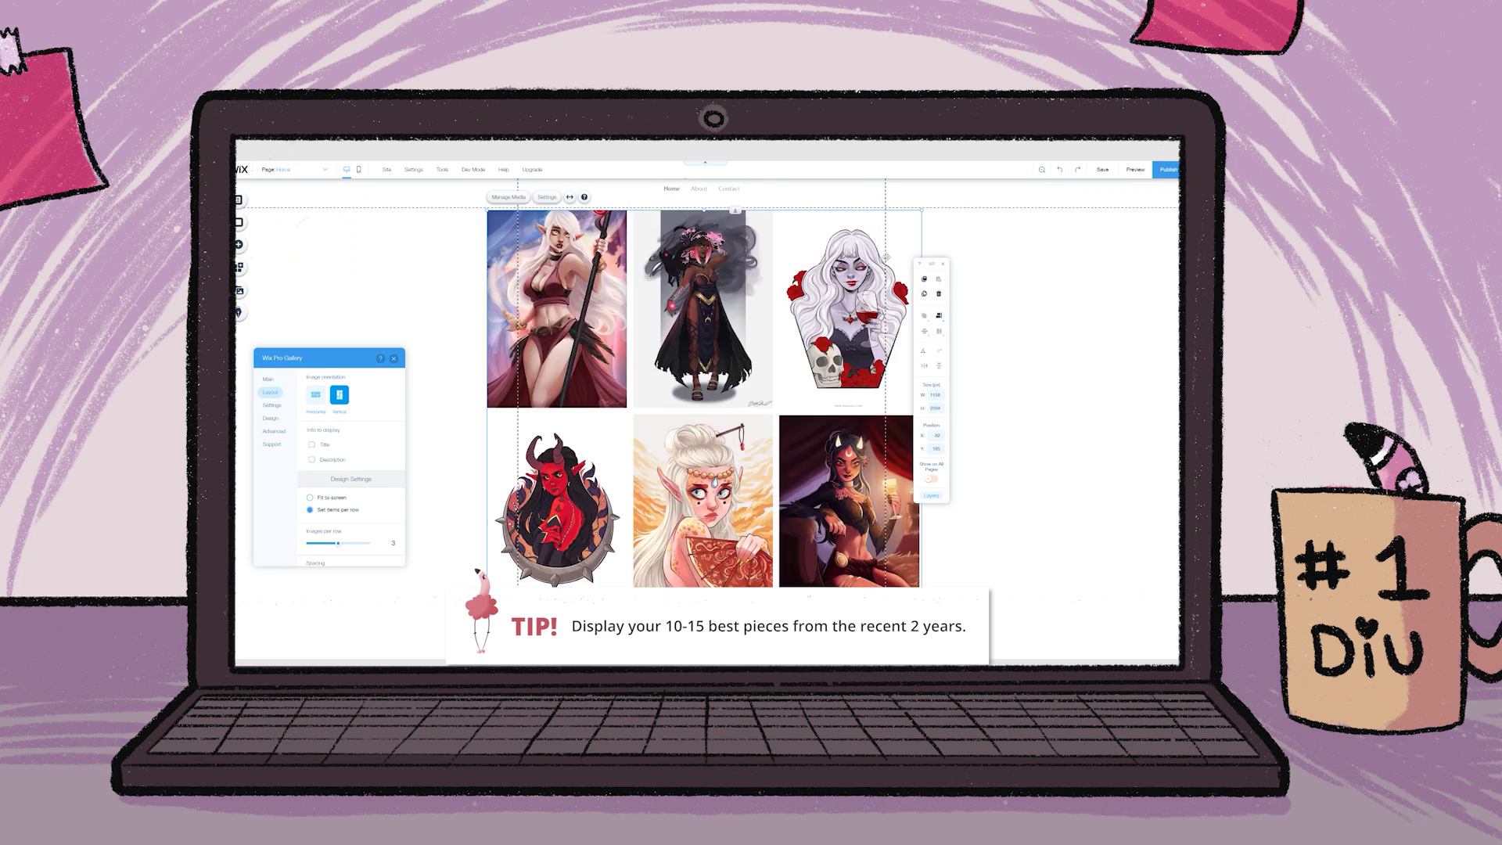
mouse_move(518, 232)
mouse_down()
mouse_move(502, 233)
mouse_move(521, 229)
mouse_up()
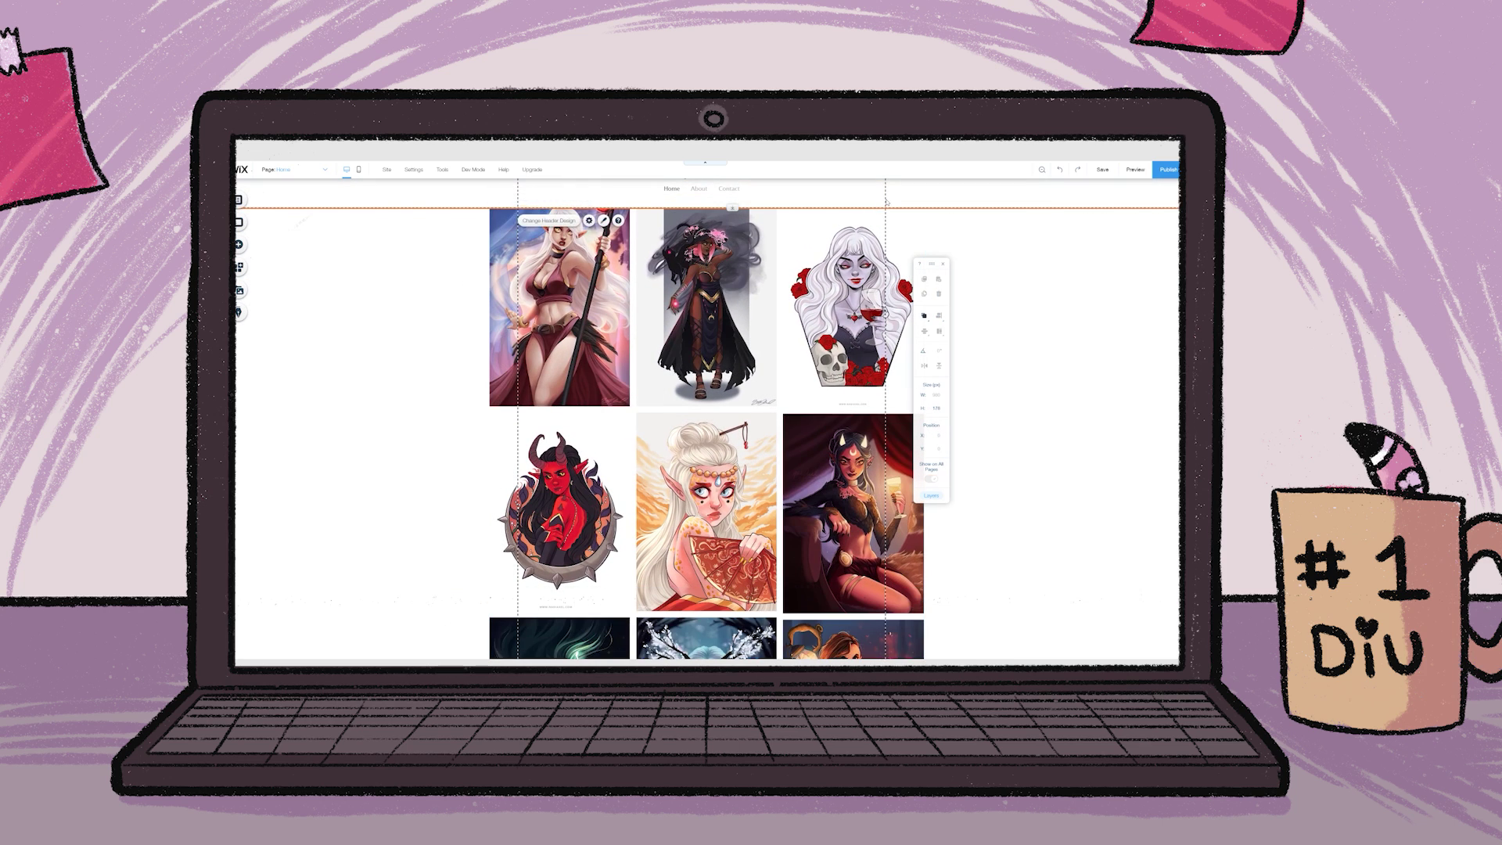
click(616, 294)
click(656, 282)
drag(344, 213, 377, 328)
click(304, 366)
click(383, 523)
Step: Open the Commission Info page from the site's page list for editing and close the list
scroll(403, 474, down, 3)
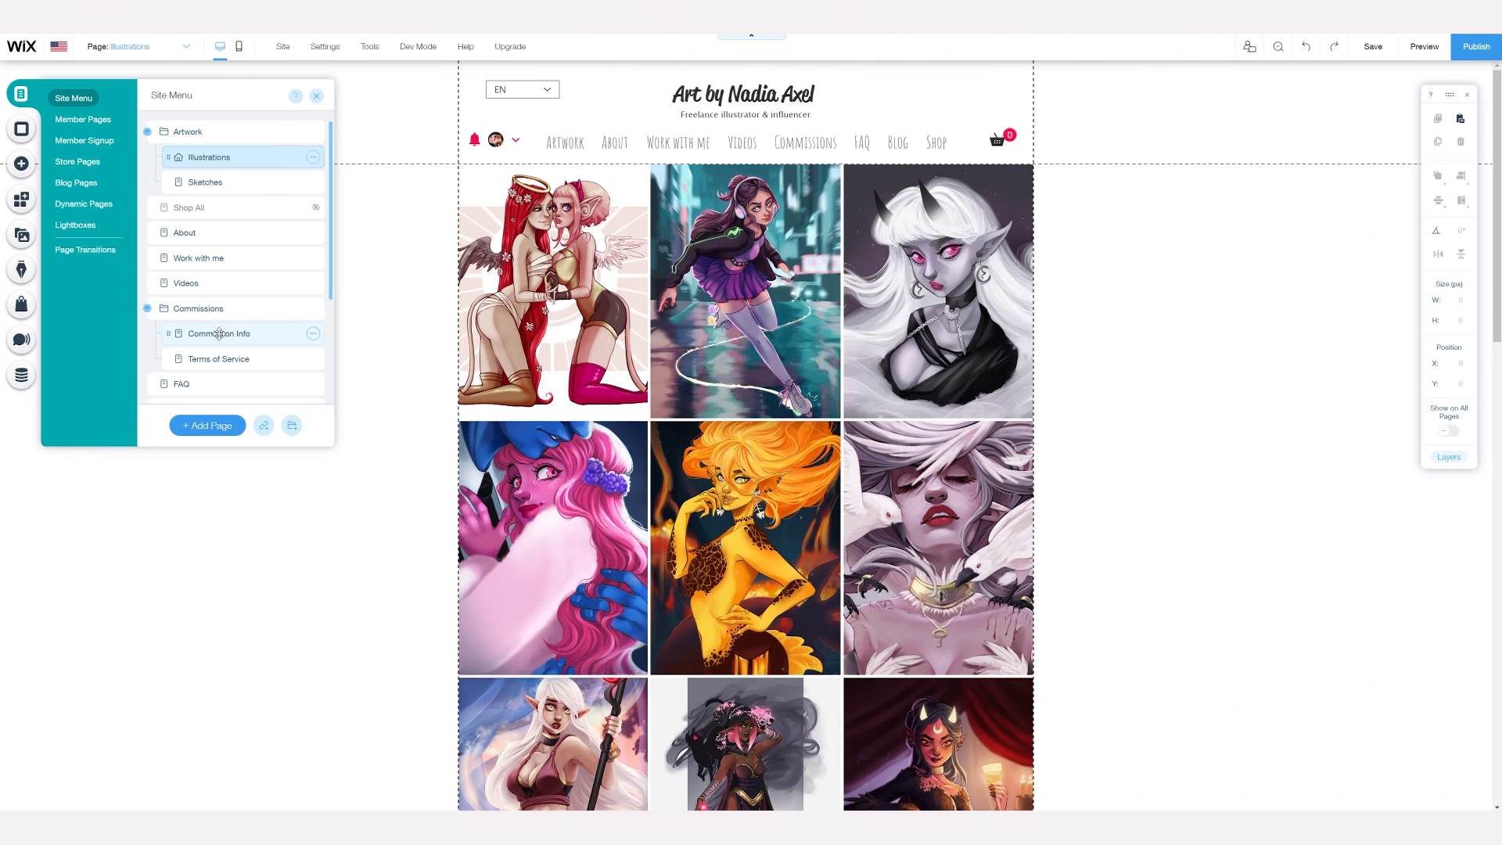
click(221, 334)
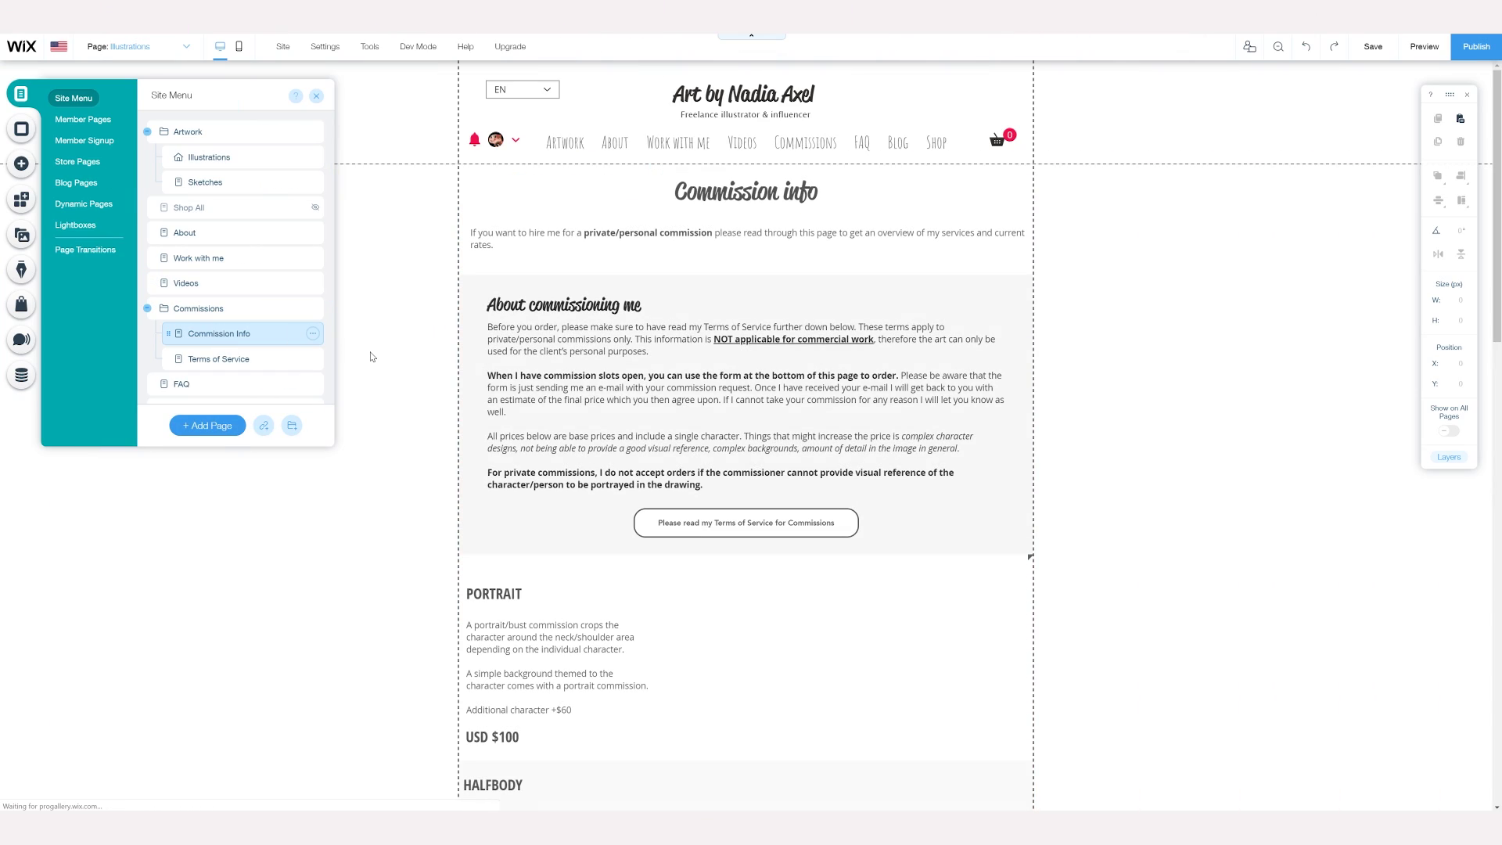
click(316, 97)
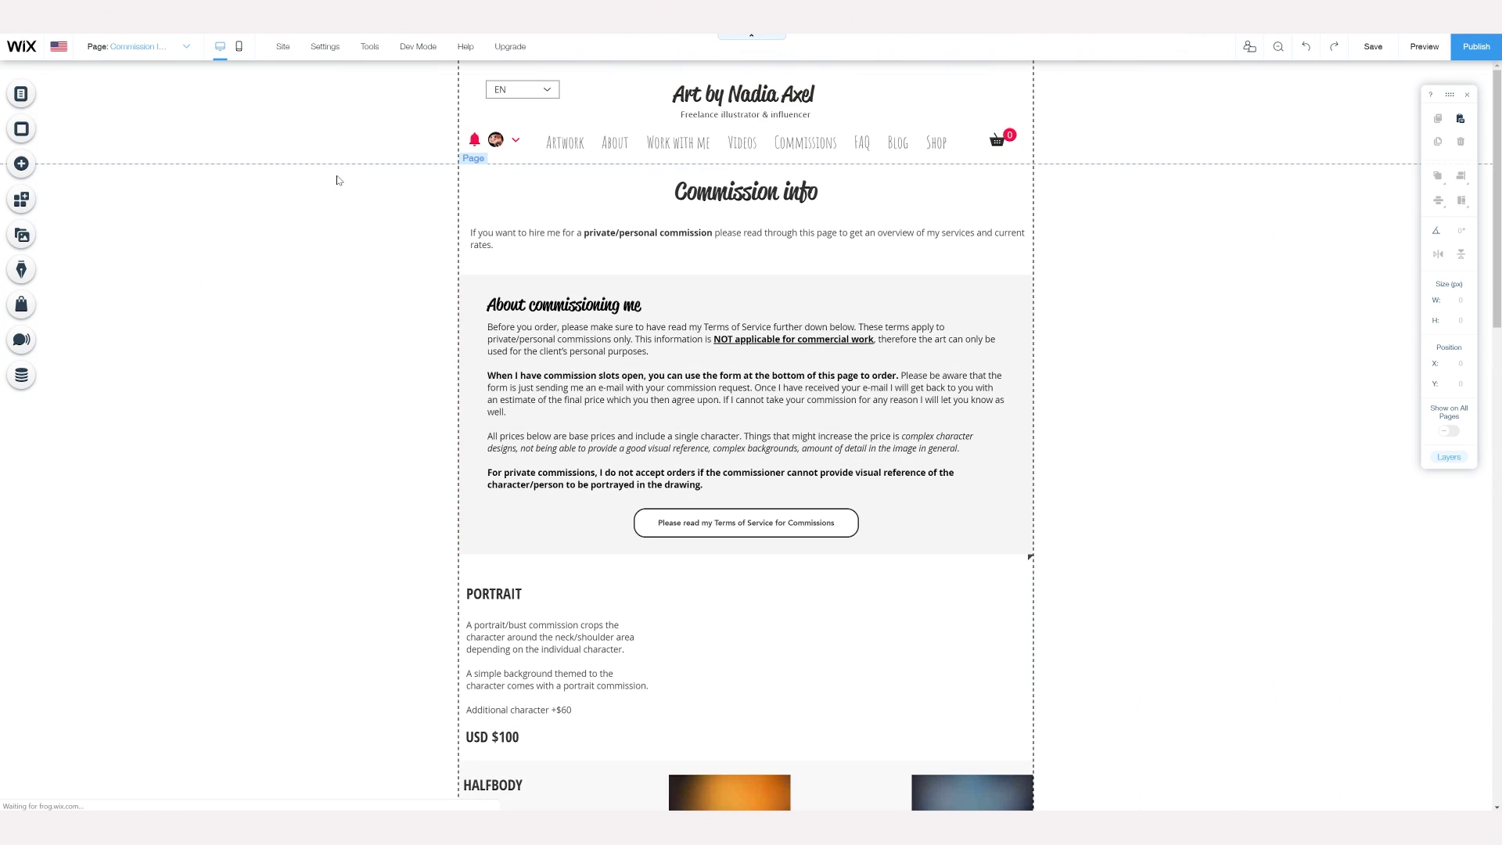
Step: Examine the Commission Info page's introduction, commission types, prices and request form
scroll(317, 325, down, 7)
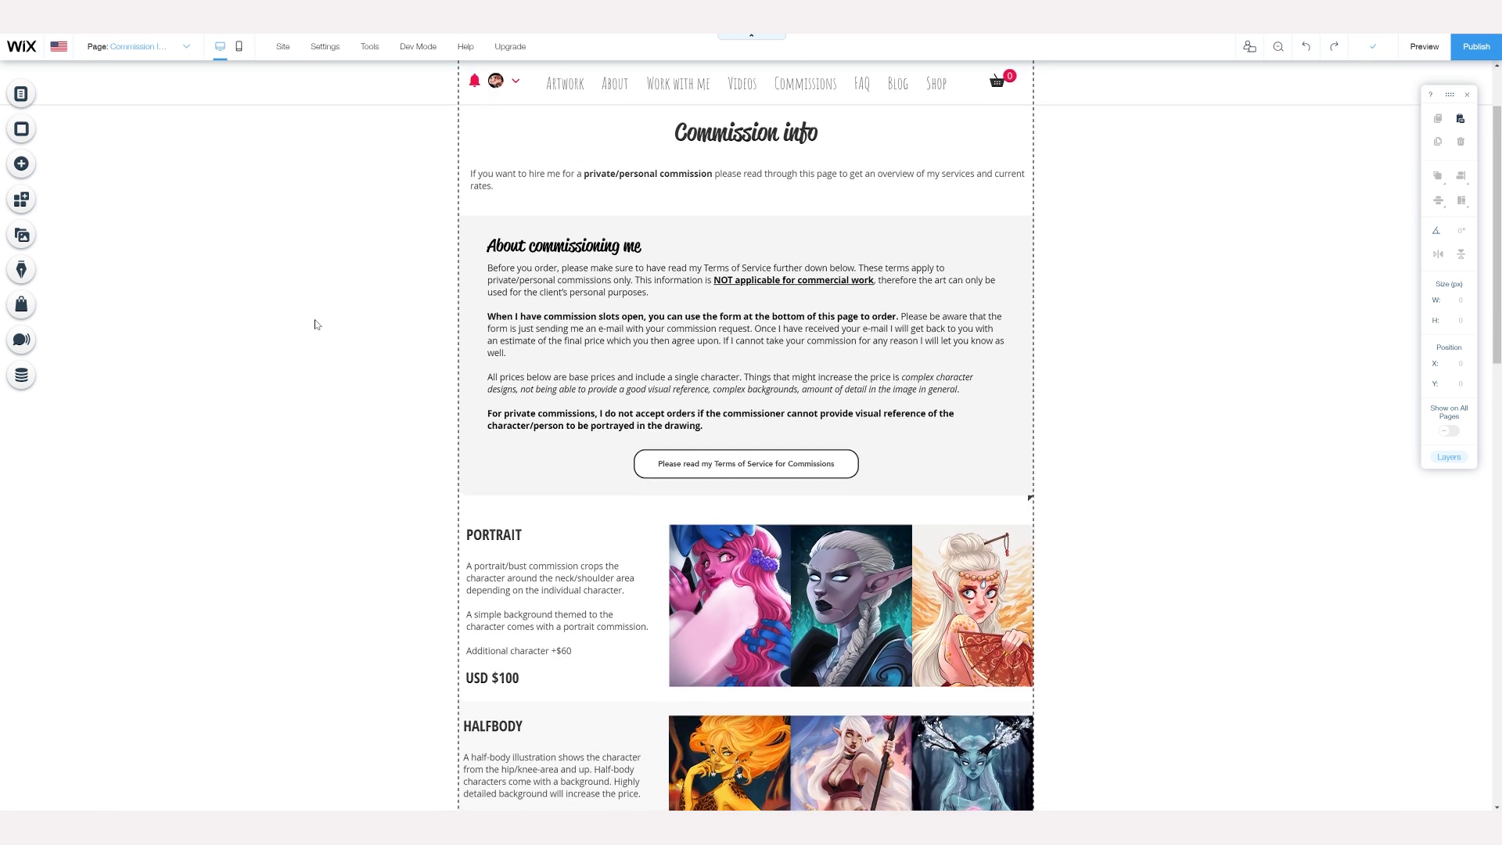
scroll(320, 323, down, 8)
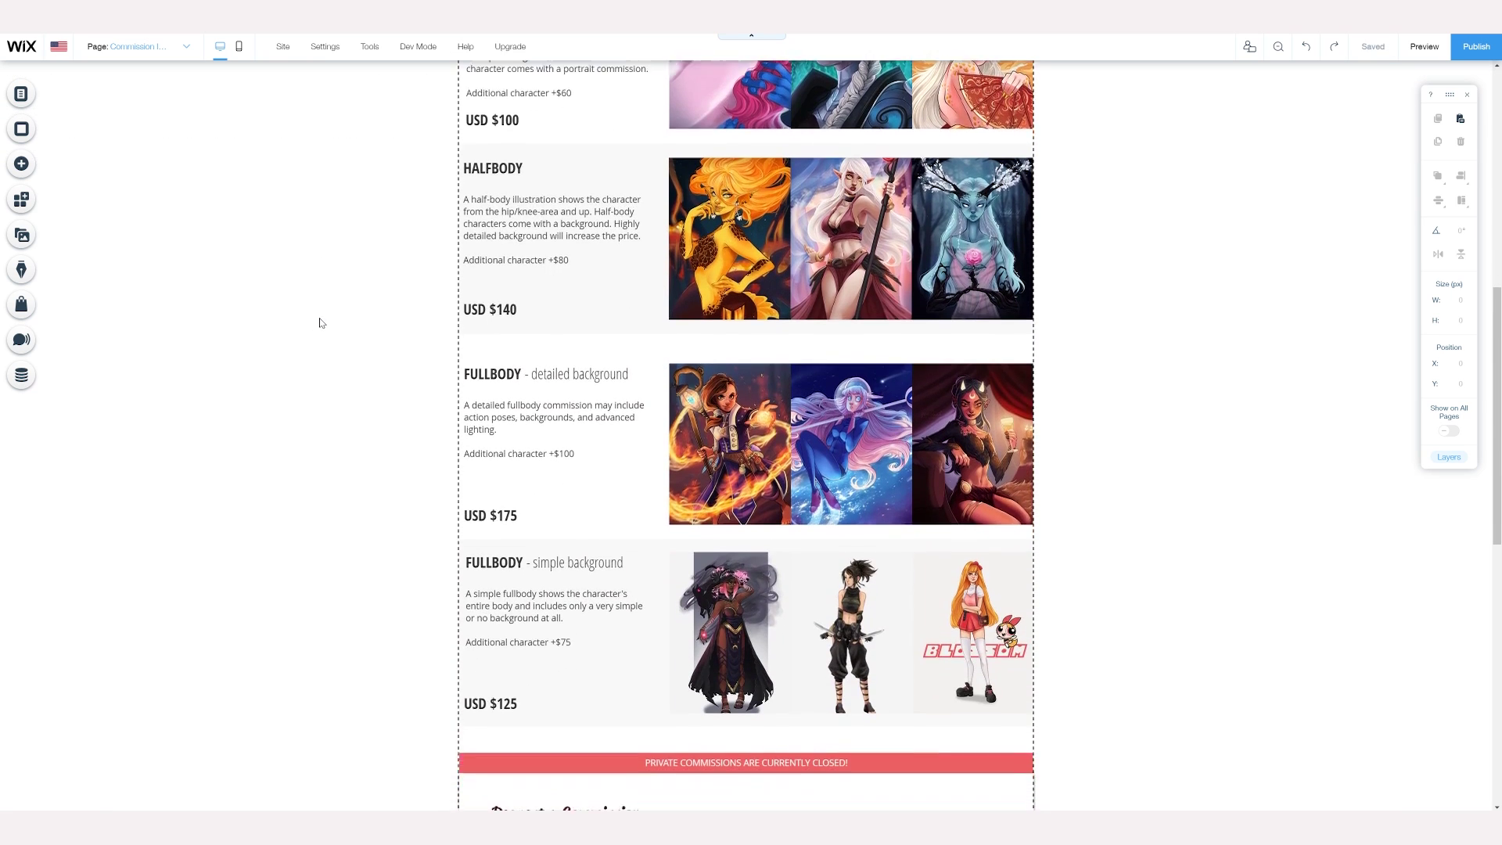
scroll(320, 324, down, 1)
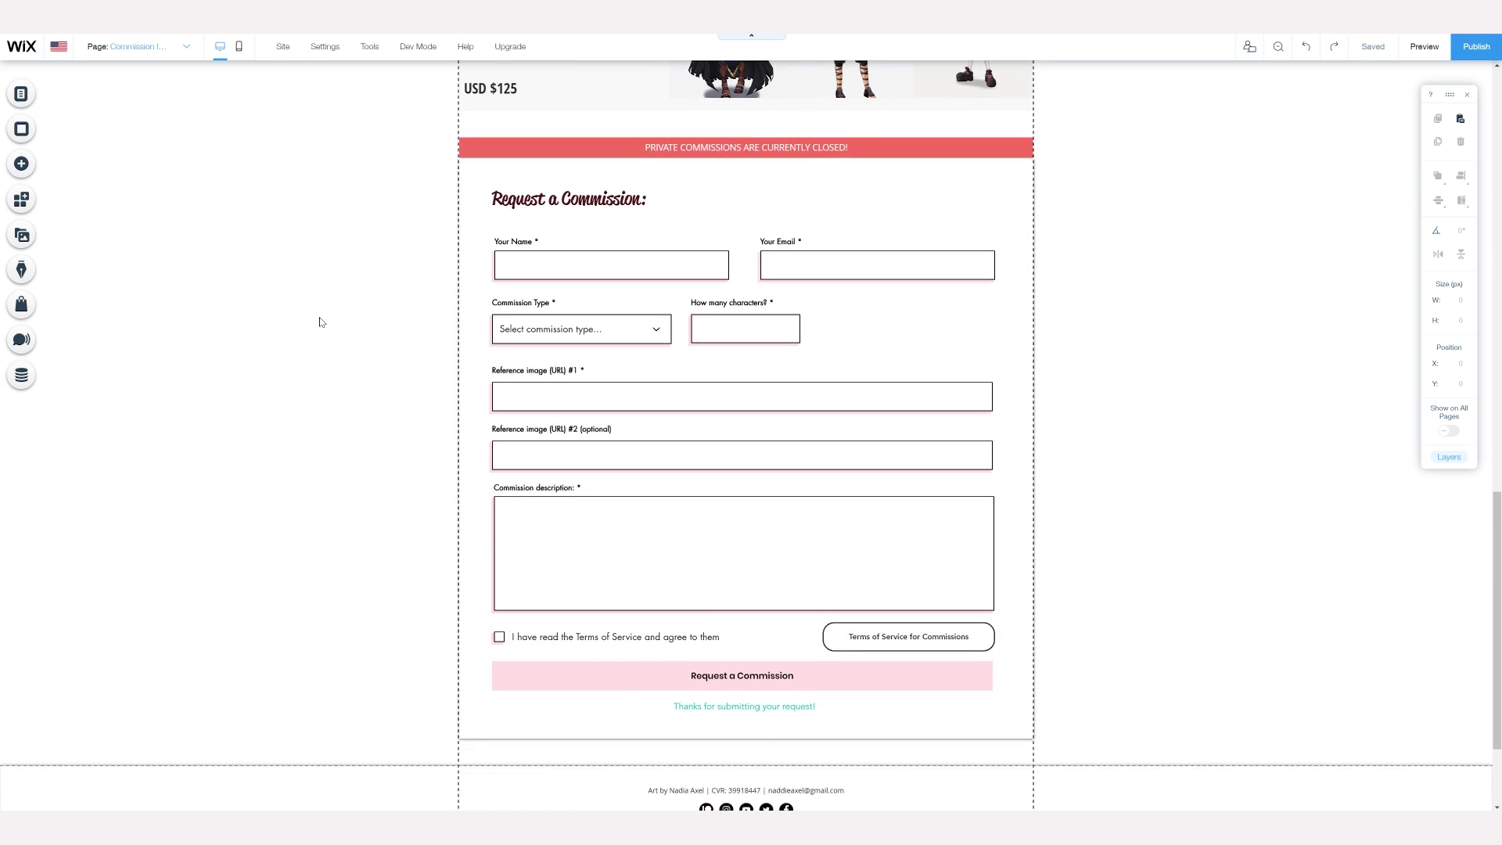
scroll(320, 322, up, 14)
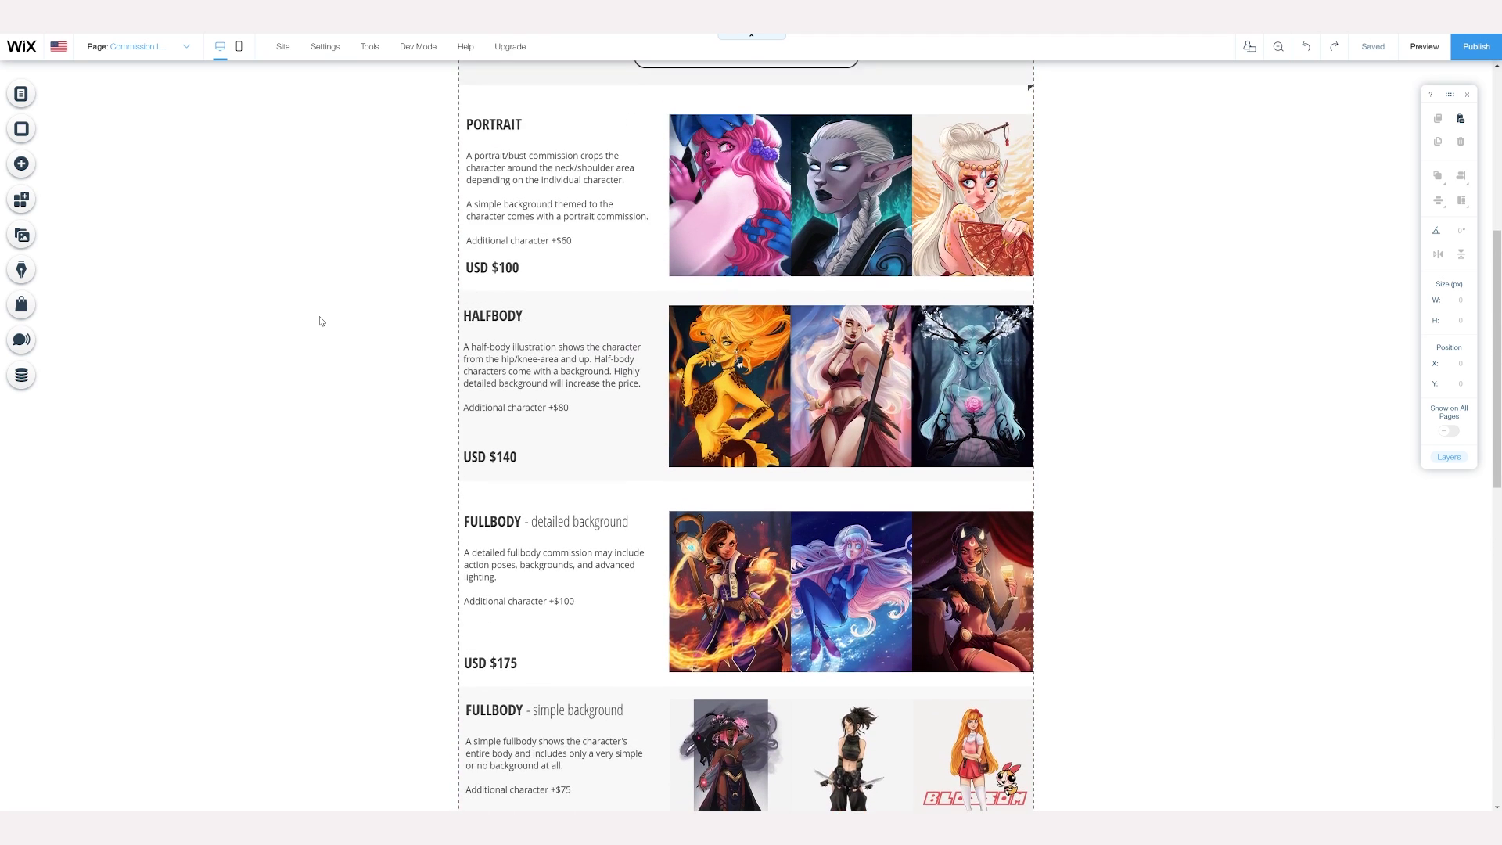
scroll(320, 321, up, 4)
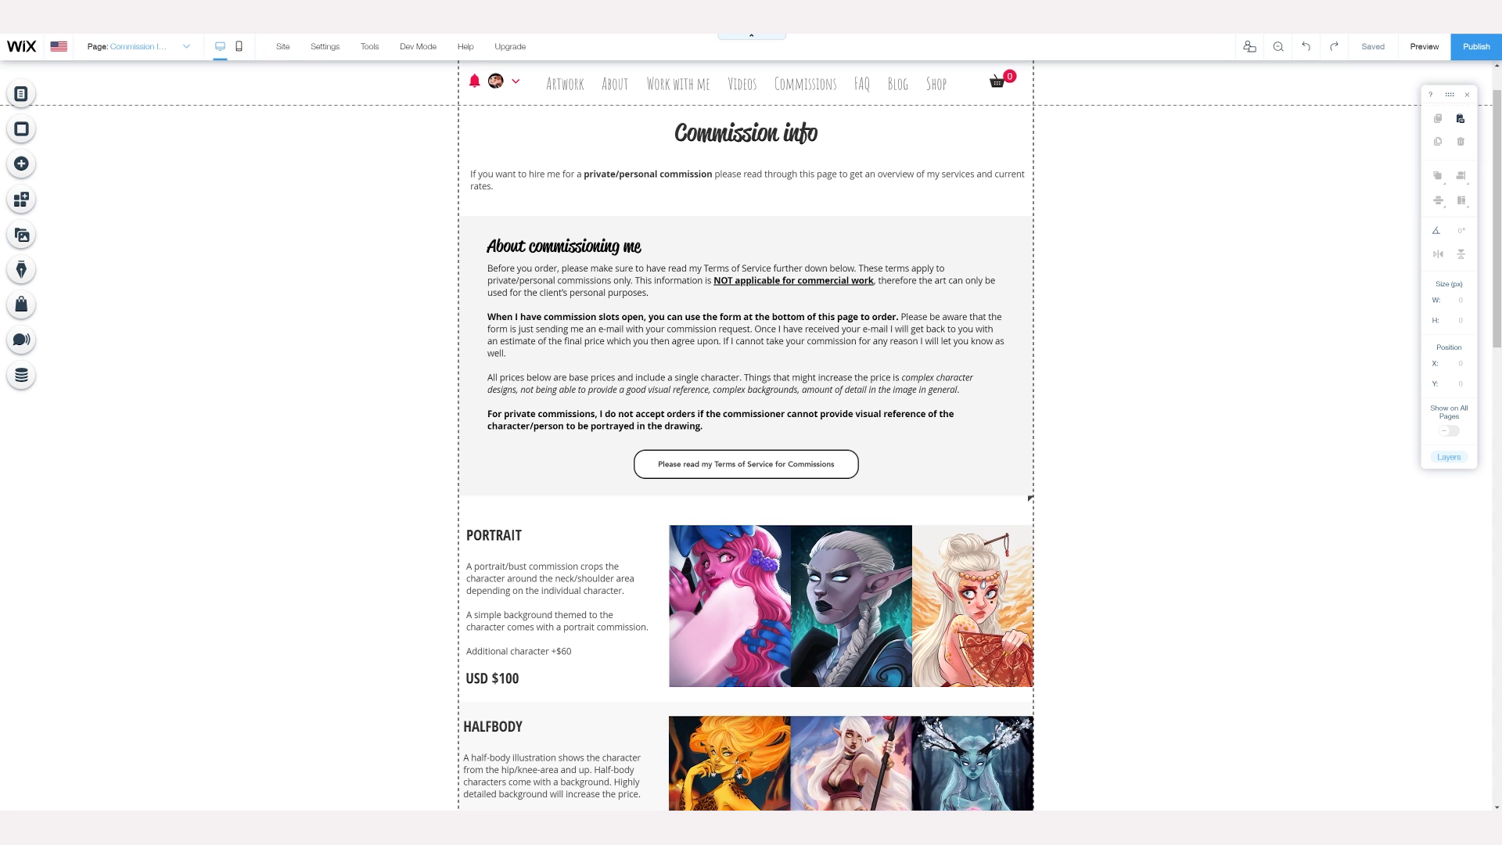
scroll(674, 500, down, 3)
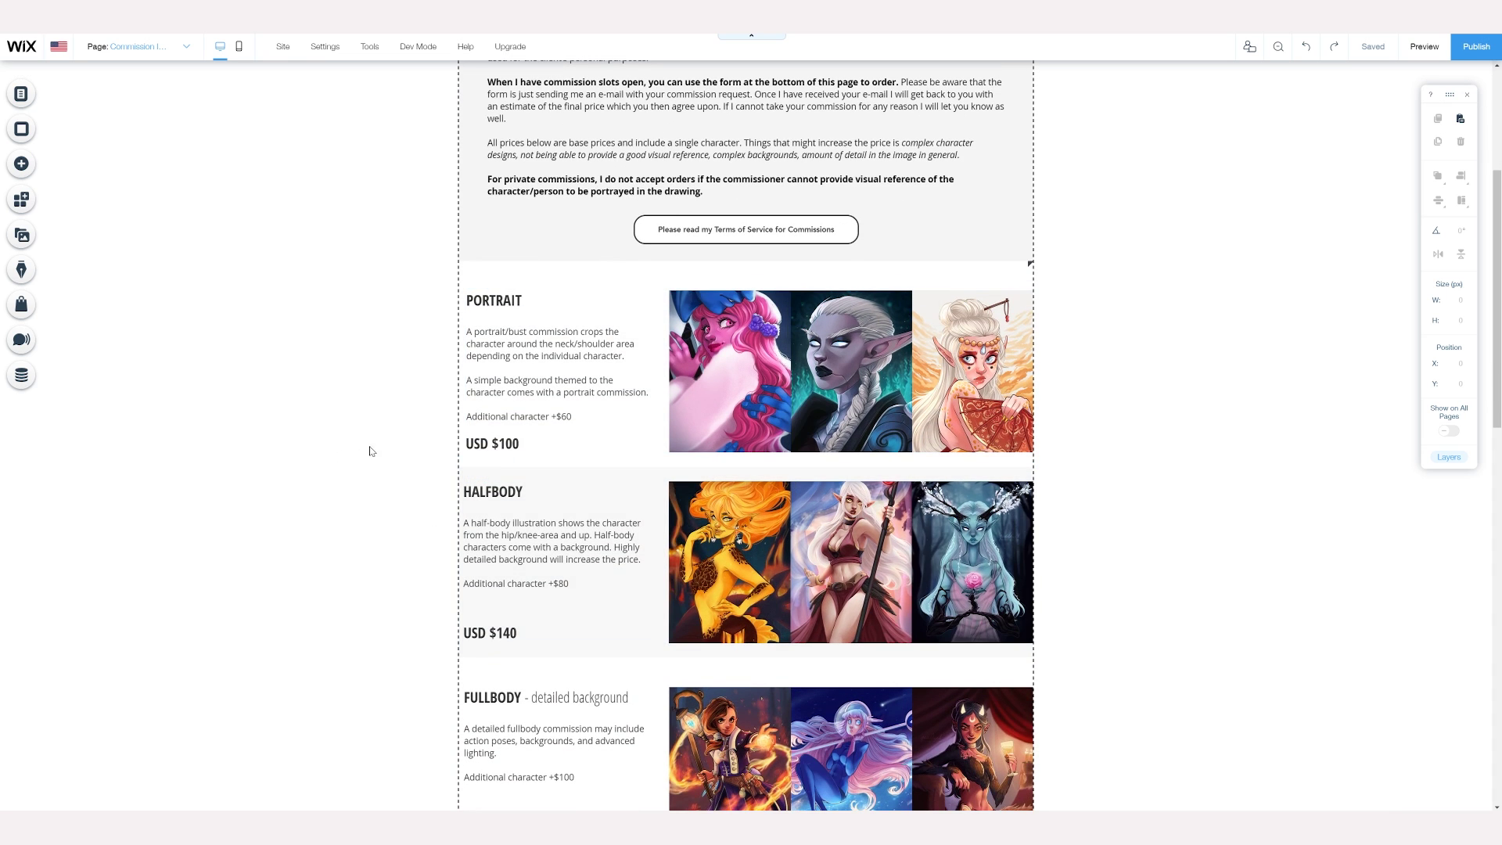
scroll(378, 447, up, 2)
scroll(378, 447, up, 2)
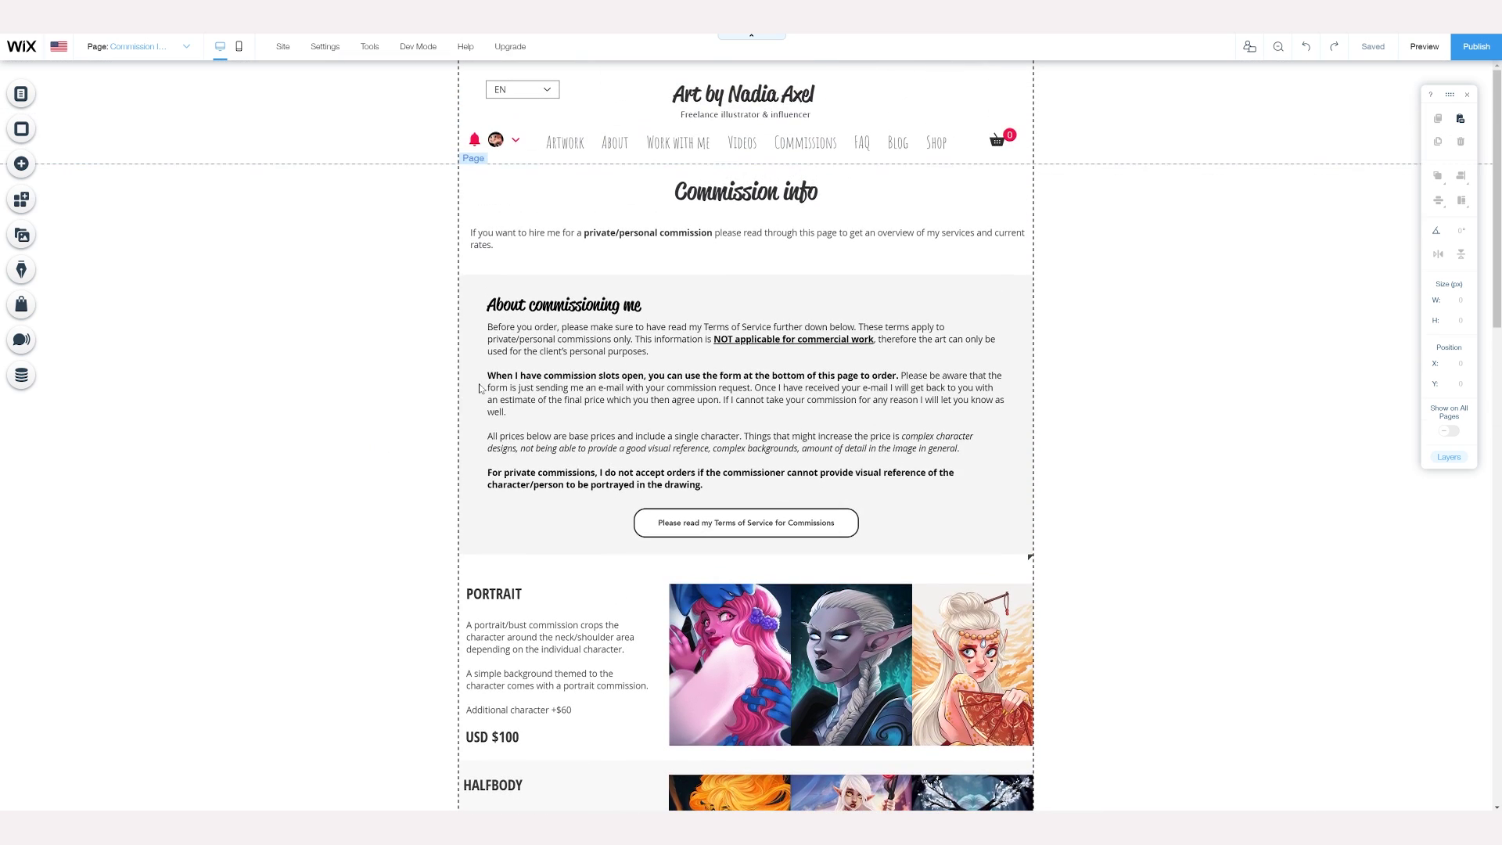
Step: Delete all existing content from the Commission Info page, leaving the header in place
click(716, 201)
key(Delete)
click(626, 233)
key(Delete)
click(608, 288)
key(Delete)
drag(500, 212, 953, 806)
key(Delete)
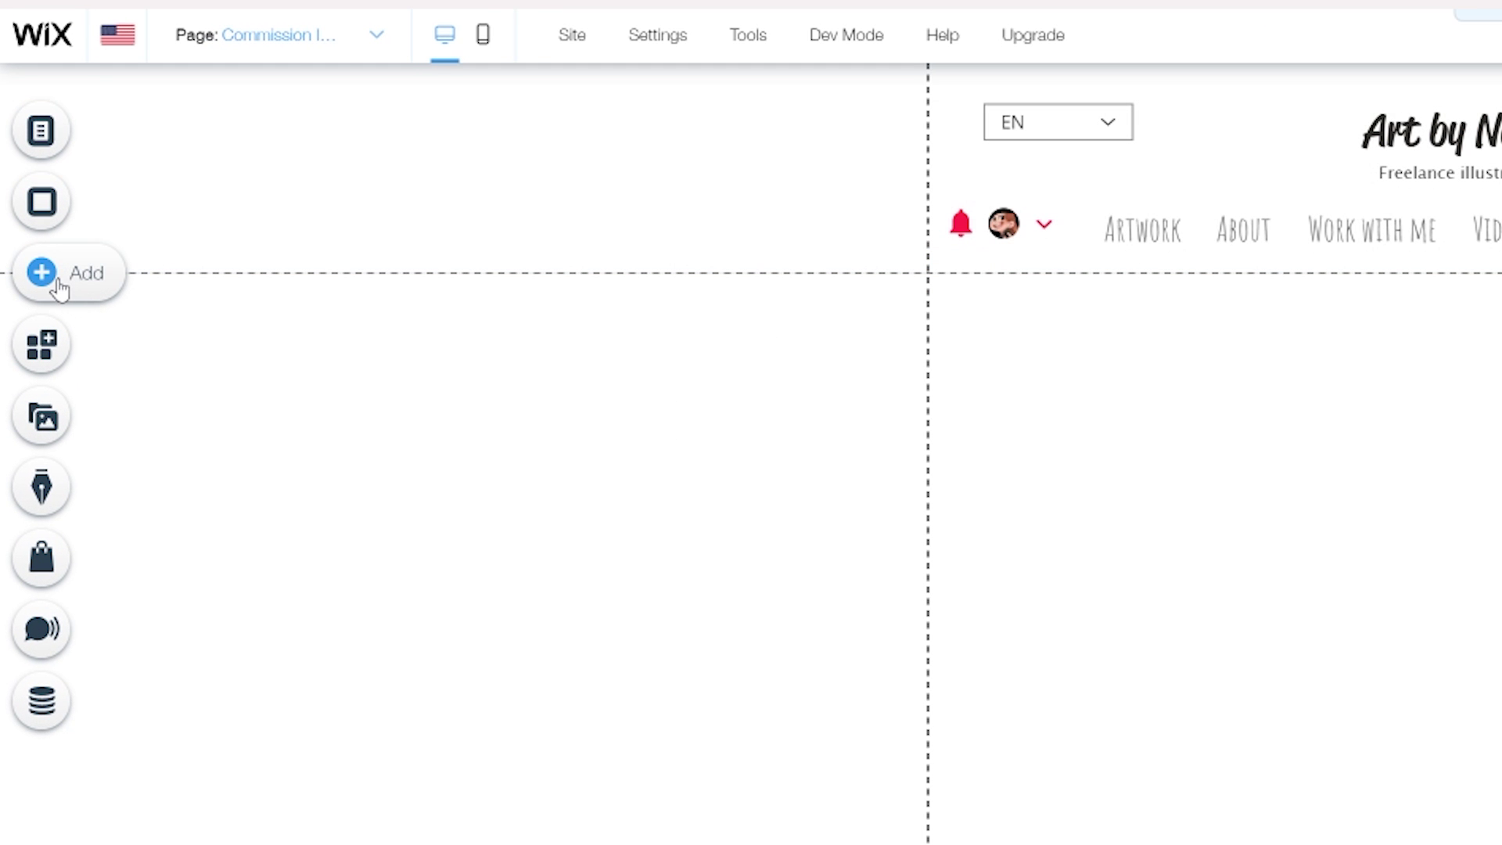
Step: Add an All Caps Title text element and place it near the top middle of the empty page
click(59, 288)
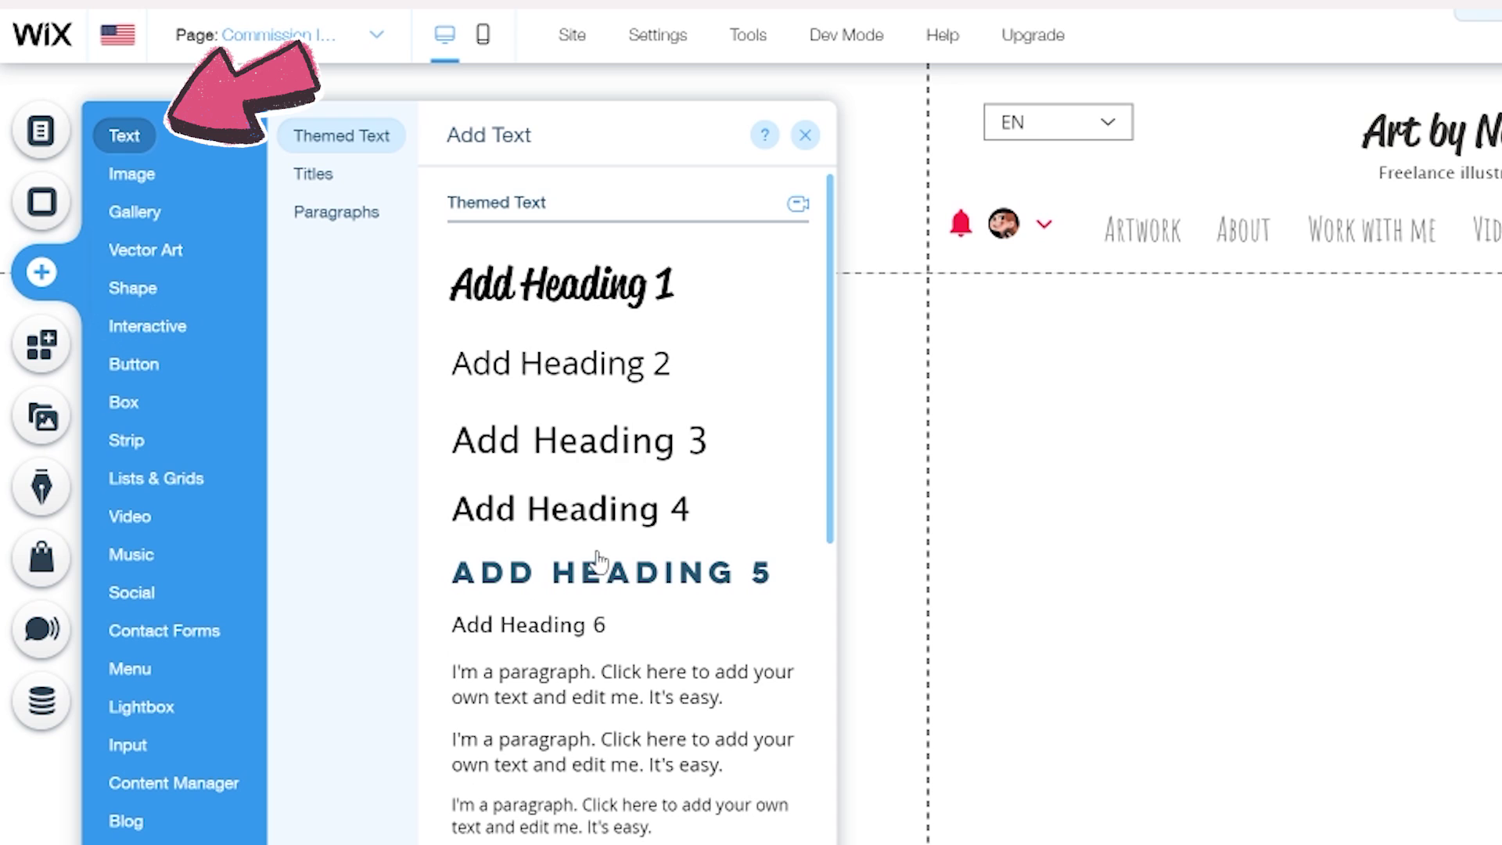
scroll(601, 559, down, 5)
drag(593, 608, 1439, 463)
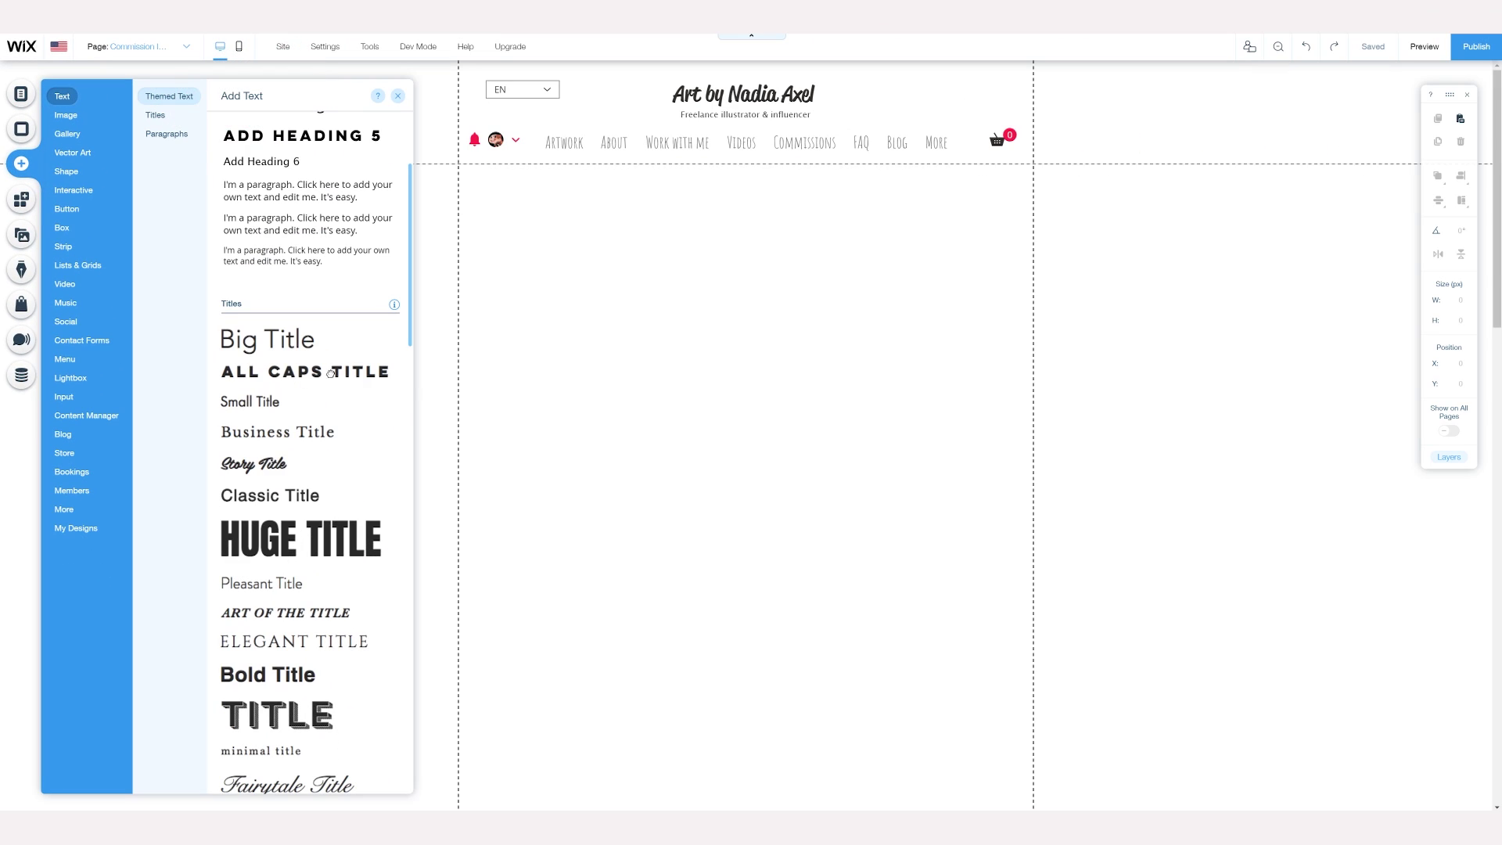
drag(712, 258, 712, 199)
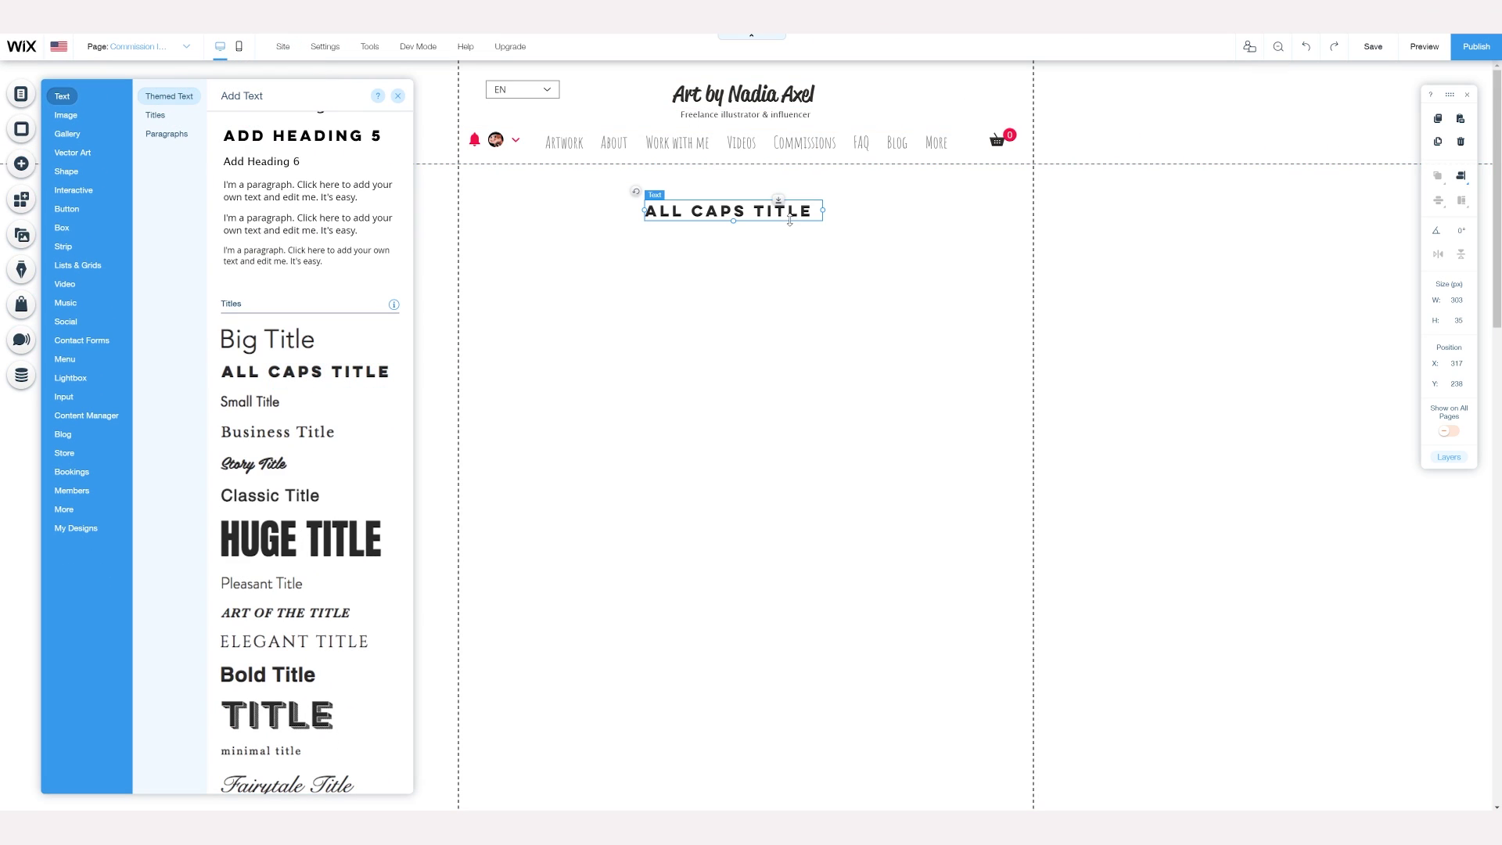
Step: Widen the title box to about 453 px and change its text to "ART COMMISSION INFO"
drag(823, 210, 909, 209)
double_click(900, 210)
text(ART COMMISSION INFO)
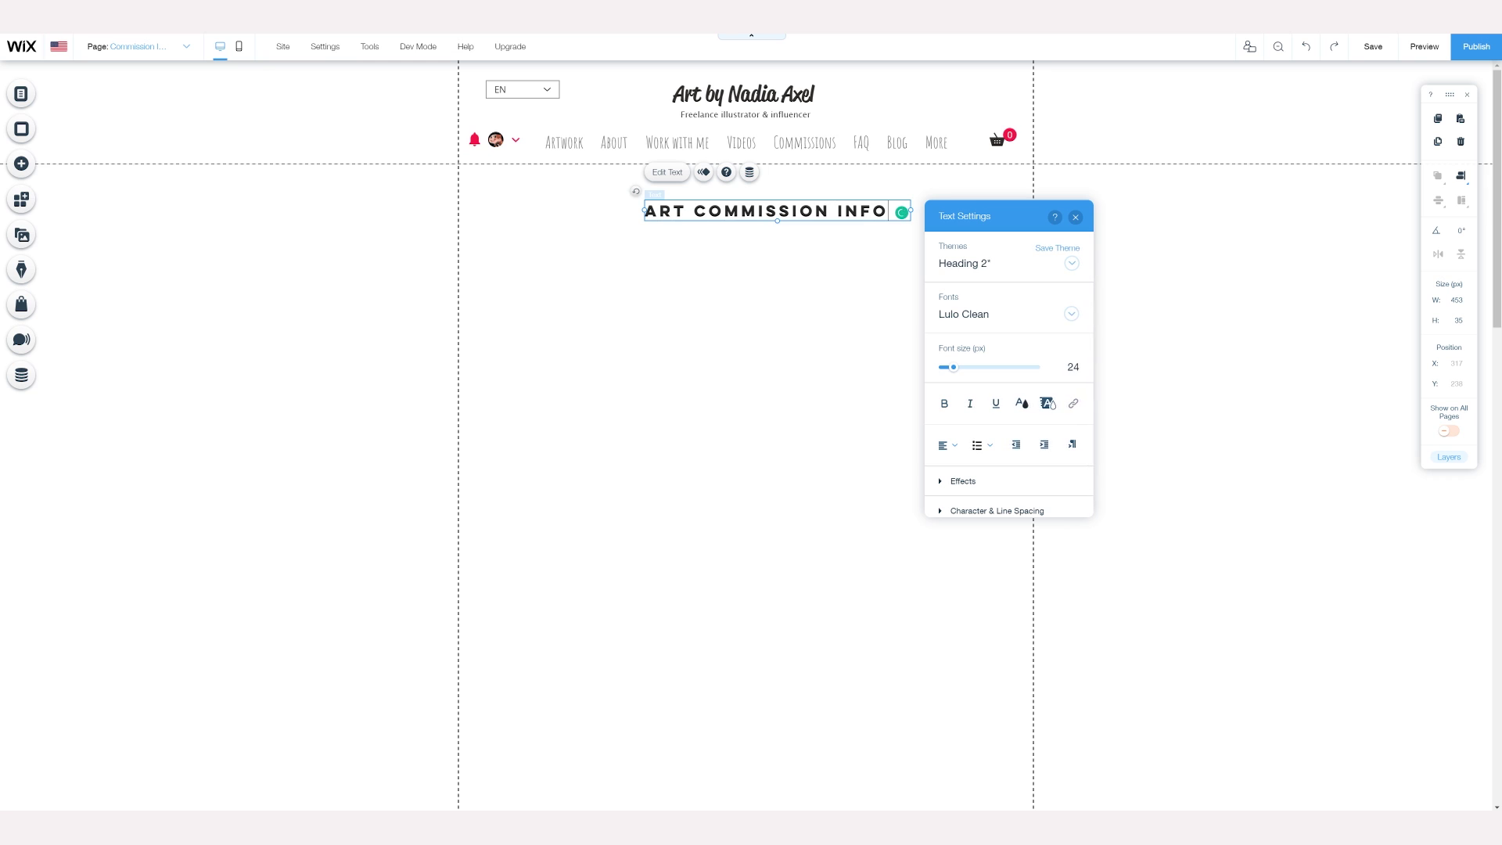
Step: Add a paragraph about 664 px wide below the title with the private commission introduction and the Terms of Service notice
click(782, 251)
click(16, 163)
drag(391, 195, 931, 266)
double_click(899, 270)
text(If you want to hire me for a private/personal commission please read through this page to get an overview of my services and current rates.  Before you order, please make sure to have read my Terms of Service. These terms apply to private/personal commissions only. This information is NOT applicable for commercial work, therefore the art can only be used for the client's personal purposes.)
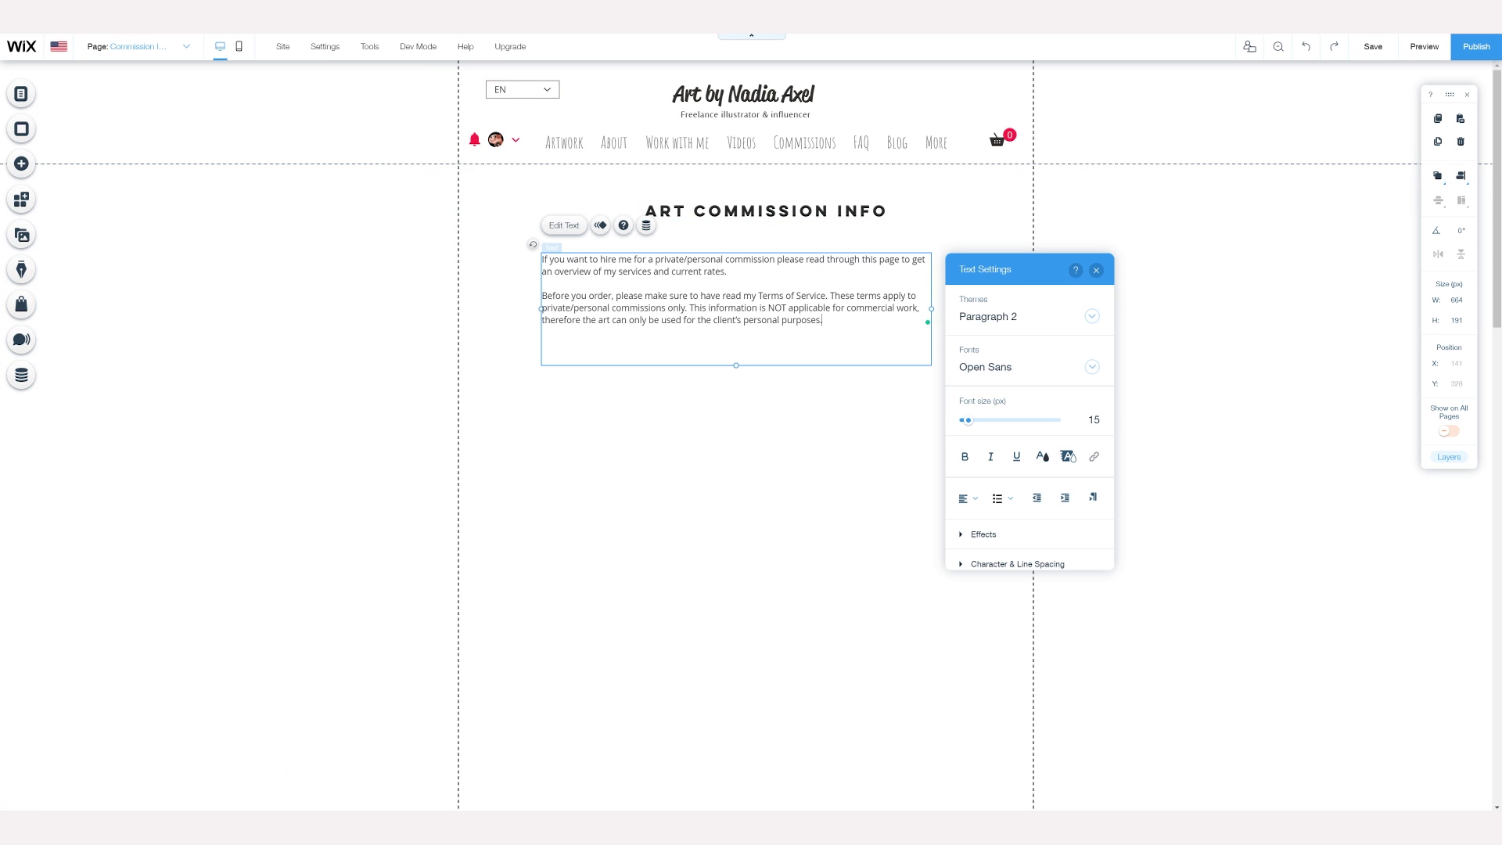
Step: Move the paragraph to about X 157, Y 382 and bring the title down just above it
click(825, 381)
drag(688, 279, 696, 310)
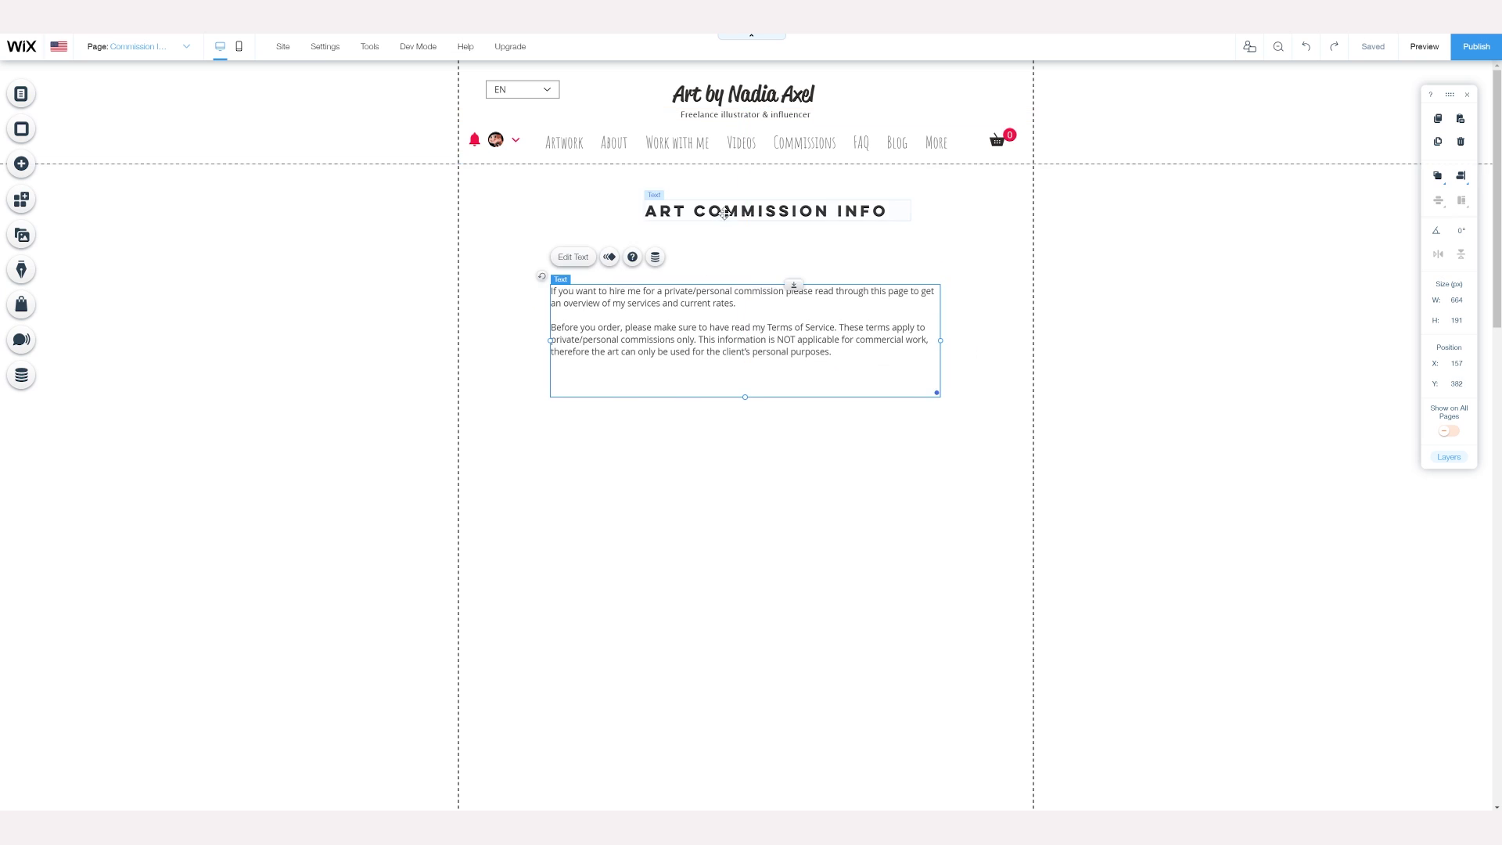
drag(724, 212, 707, 259)
click(673, 345)
click(655, 426)
Step: Search the vector art icons for "picture" and add the single framed heart icon to the page
click(22, 163)
click(72, 153)
scroll(256, 288, down, 3)
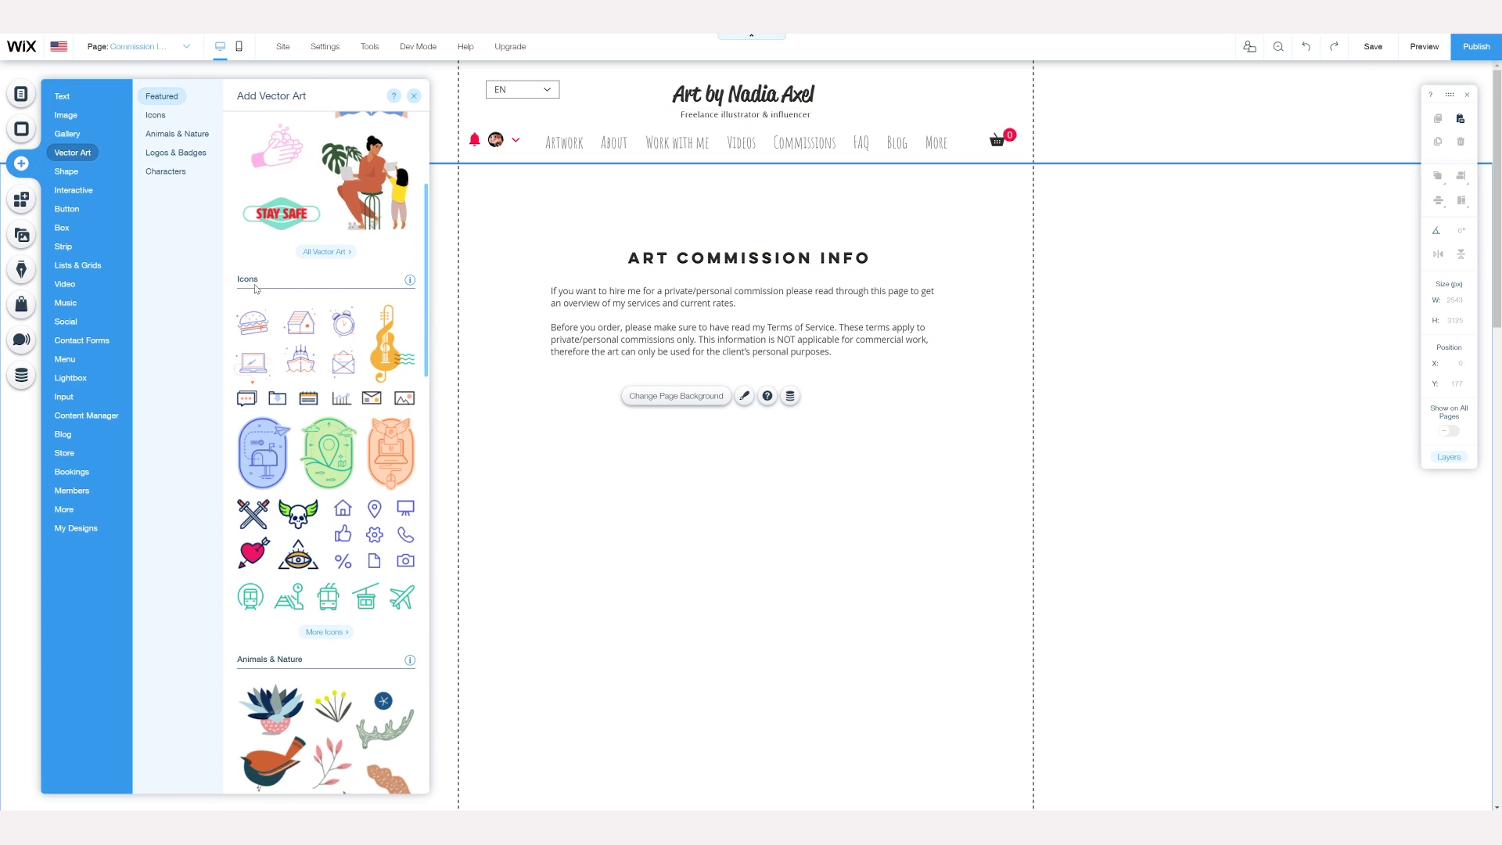
click(323, 632)
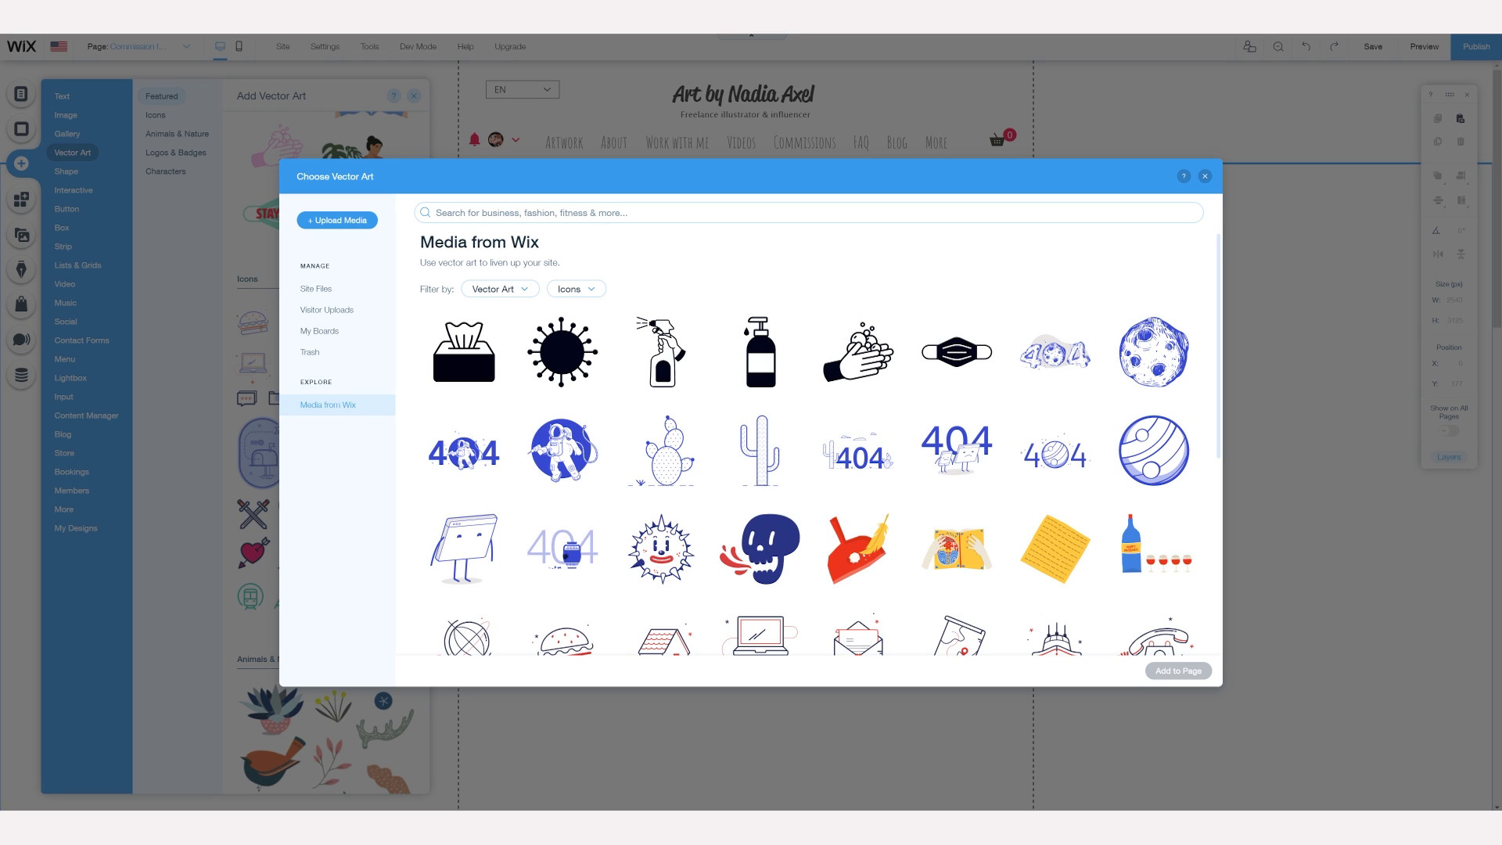
text(picture)
key(Return)
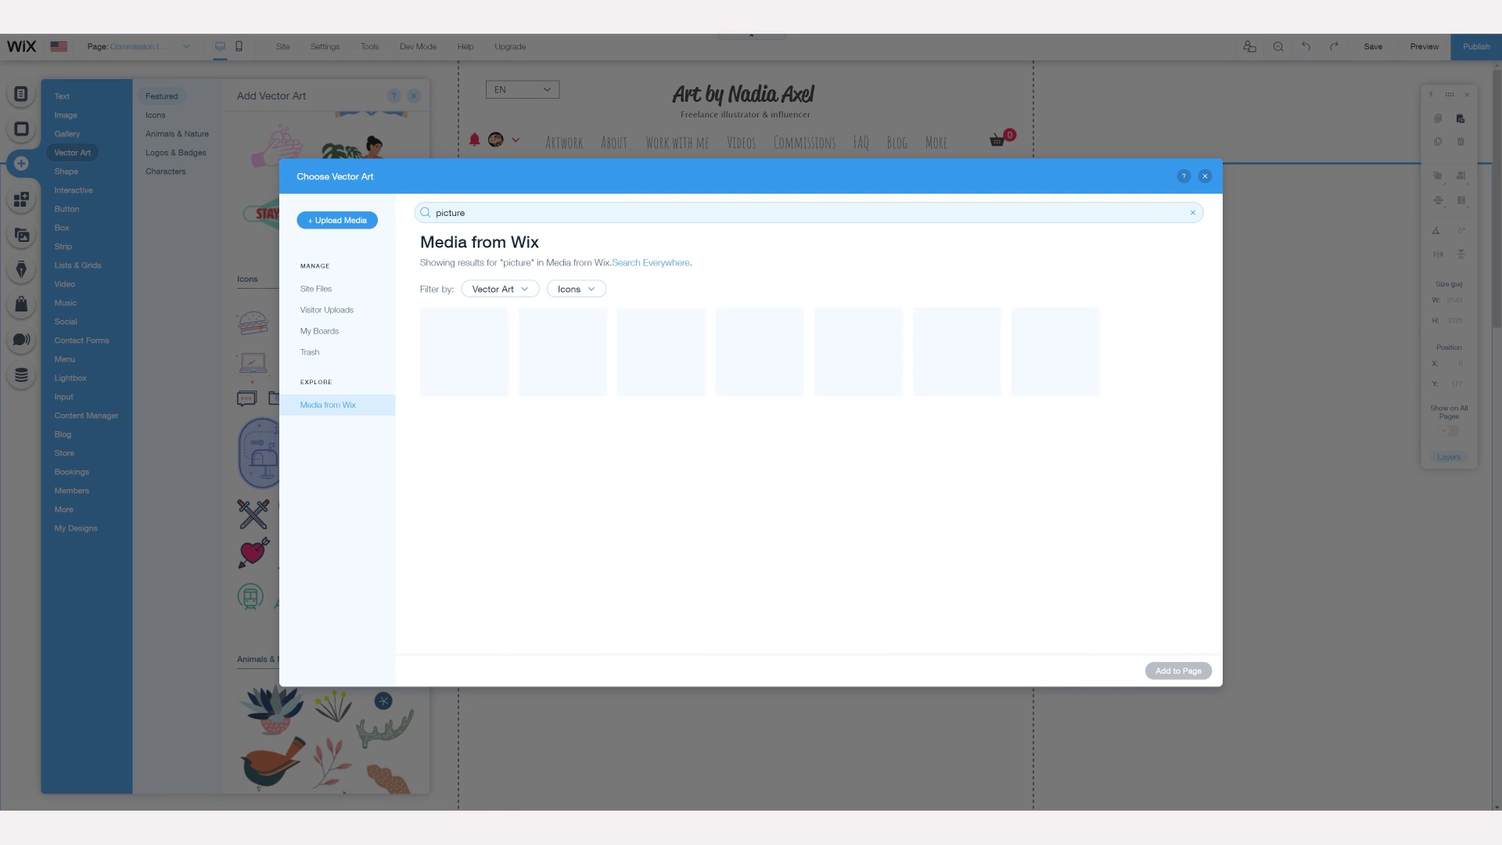
click(851, 355)
click(1173, 670)
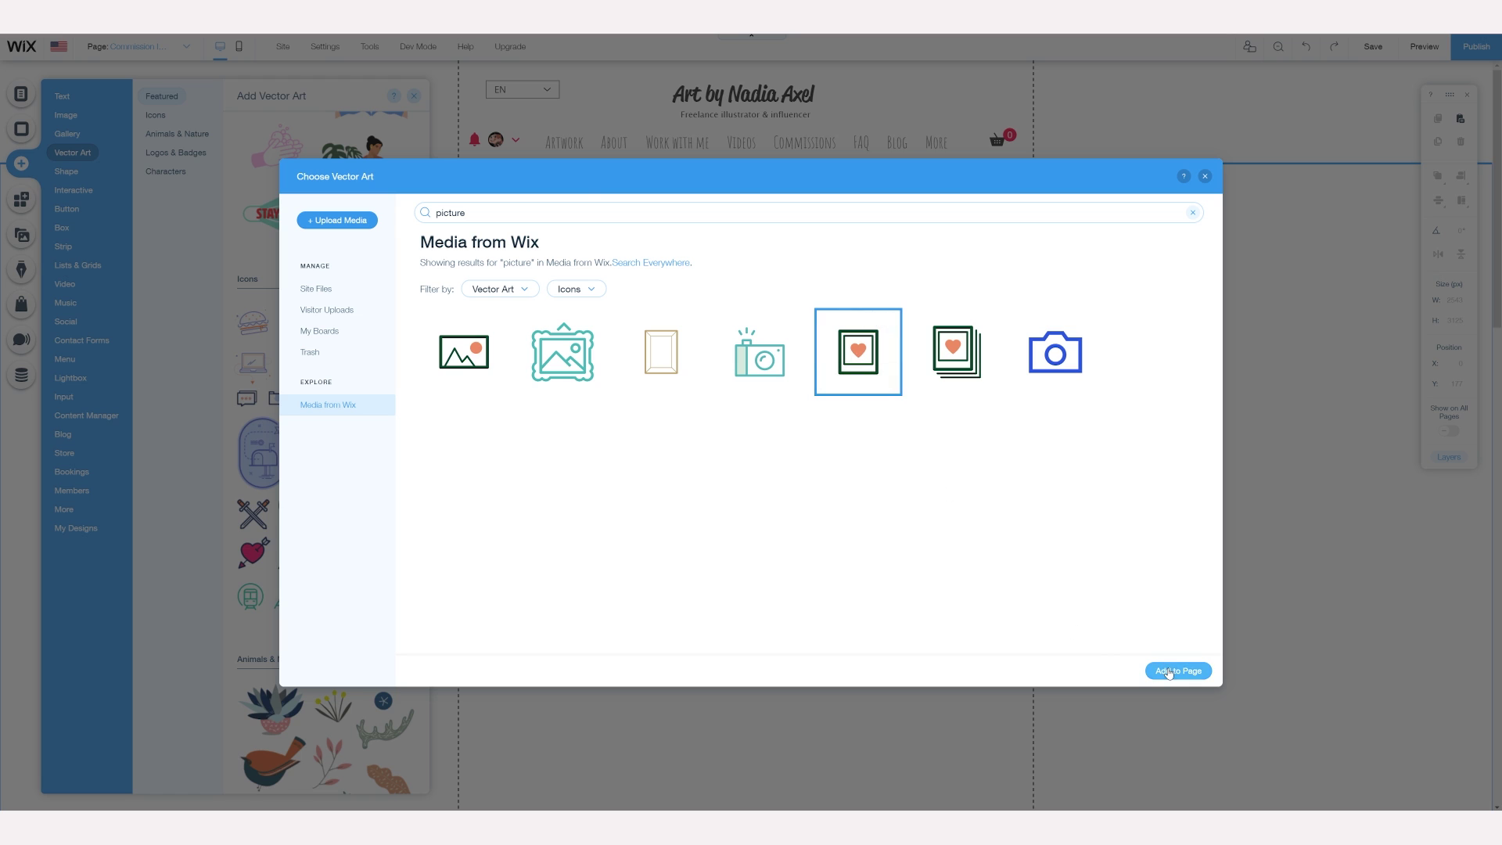
Step: Recolor the vector icon with a bright red heart and a dark grey frame
click(810, 349)
click(863, 485)
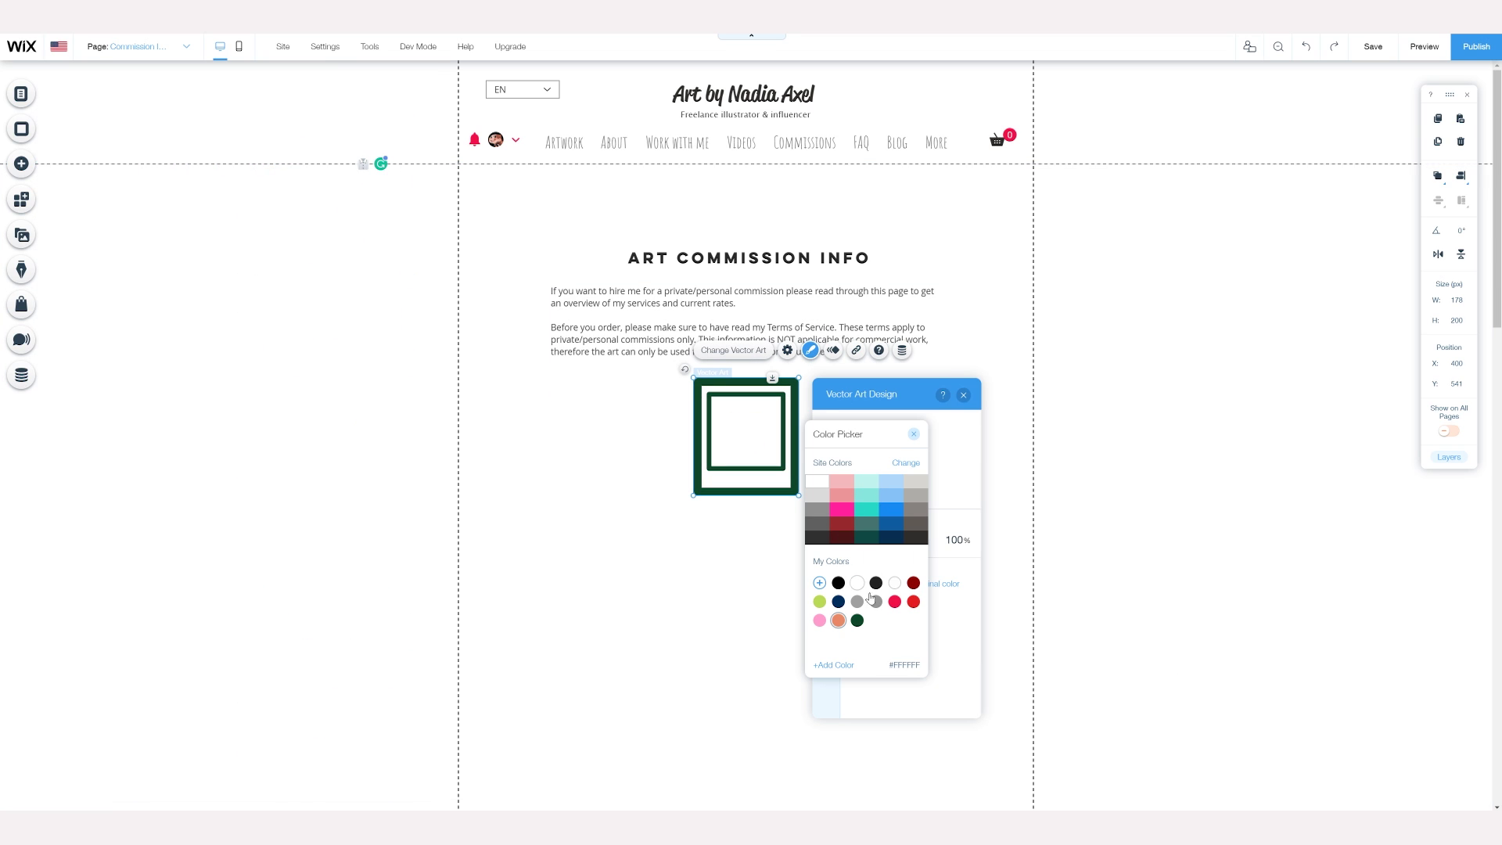
click(913, 602)
key(Escape)
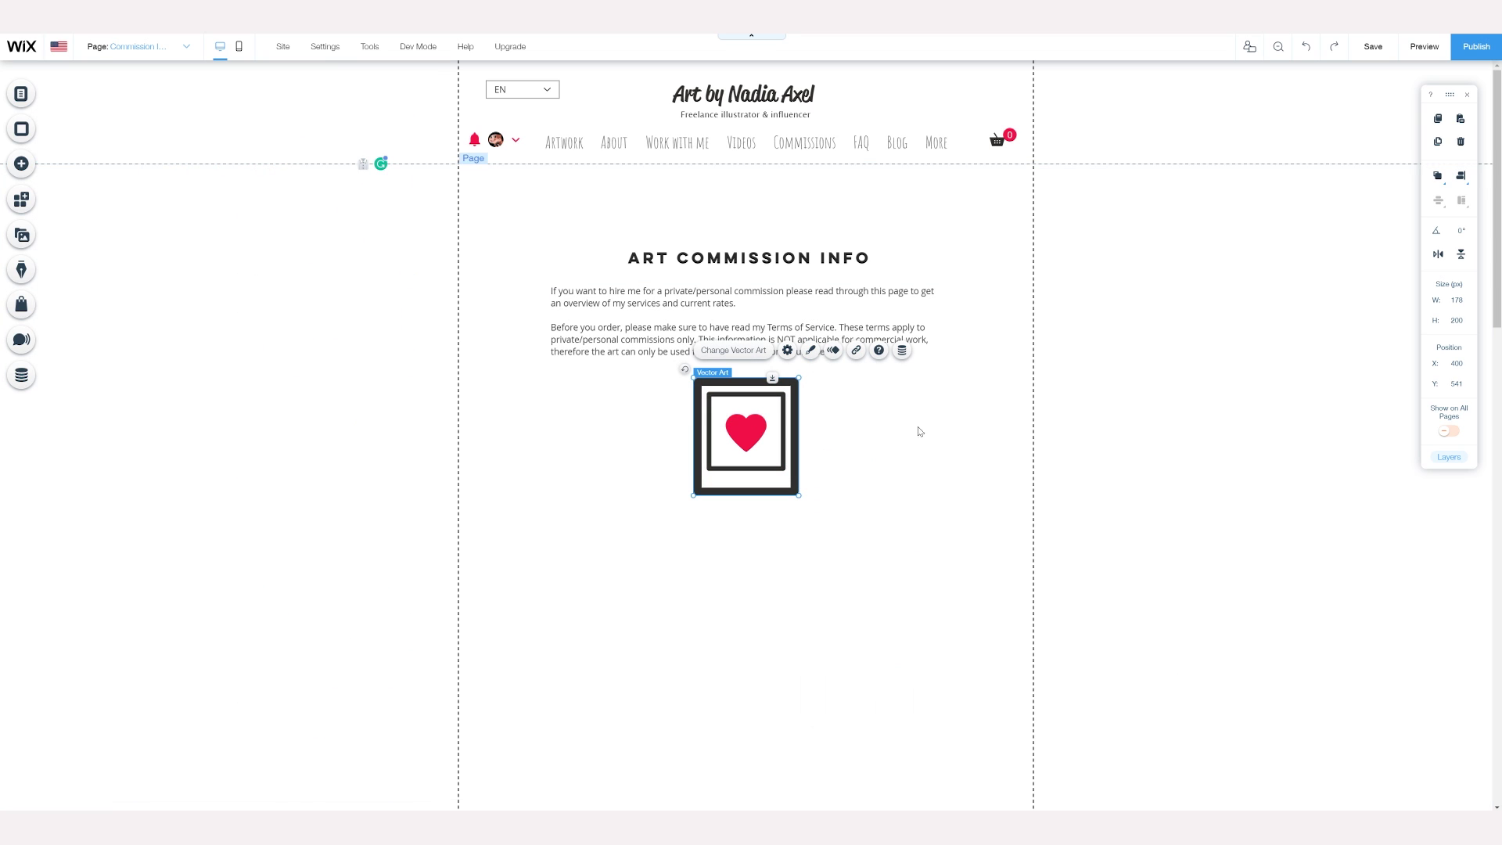
Step: Shrink and tilt the heart frame icon, place it centered above the title, and move the title slightly down beneath it
drag(699, 498, 734, 454)
drag(723, 371, 745, 214)
drag(848, 255, 842, 266)
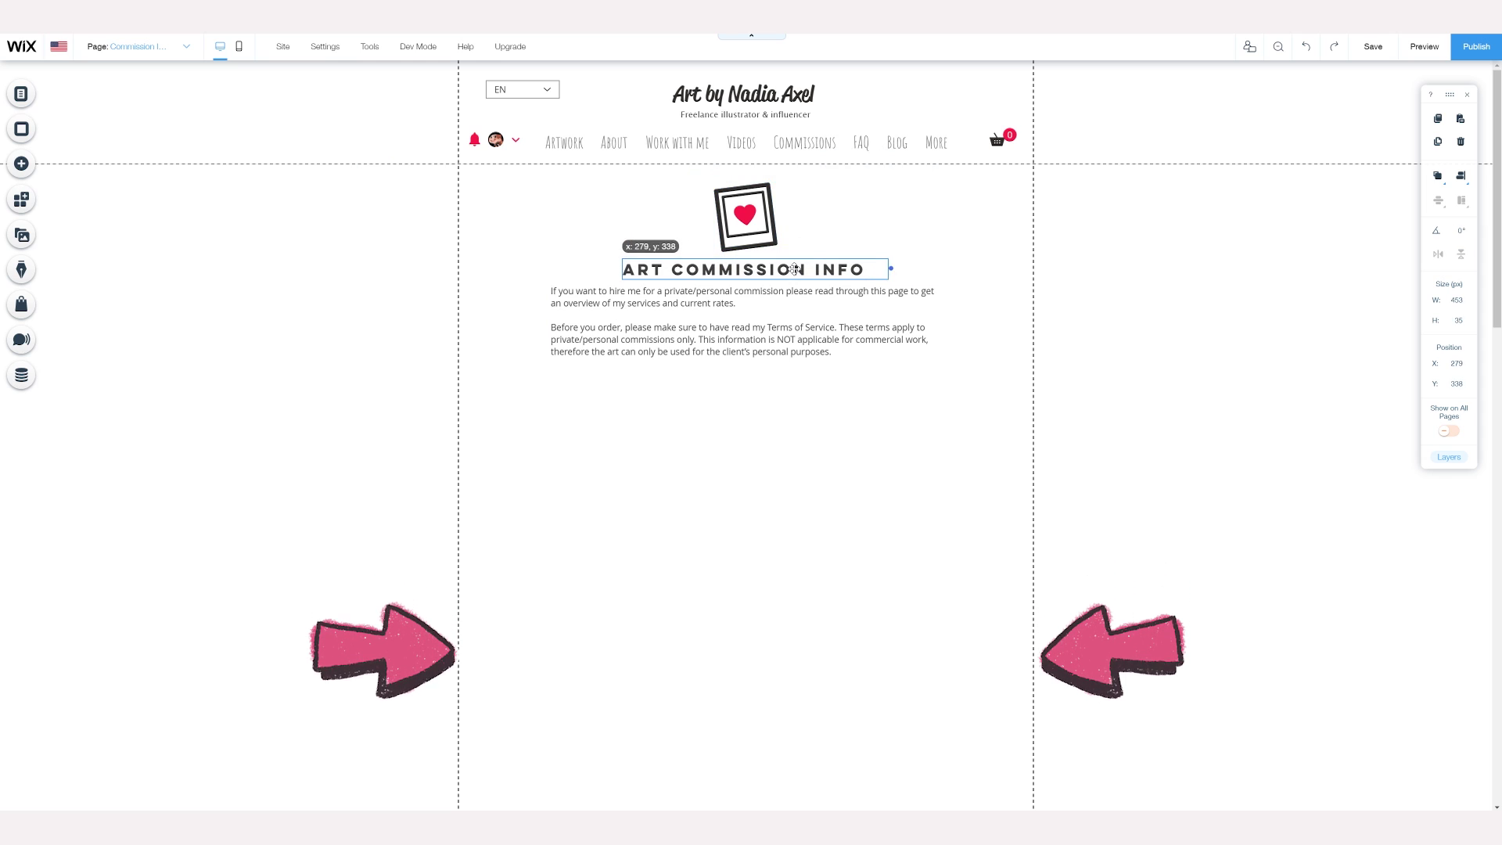
Step: Center-align the "ART COMMISSION INFO" title text within its box
double_click(843, 266)
click(928, 503)
click(929, 524)
click(752, 459)
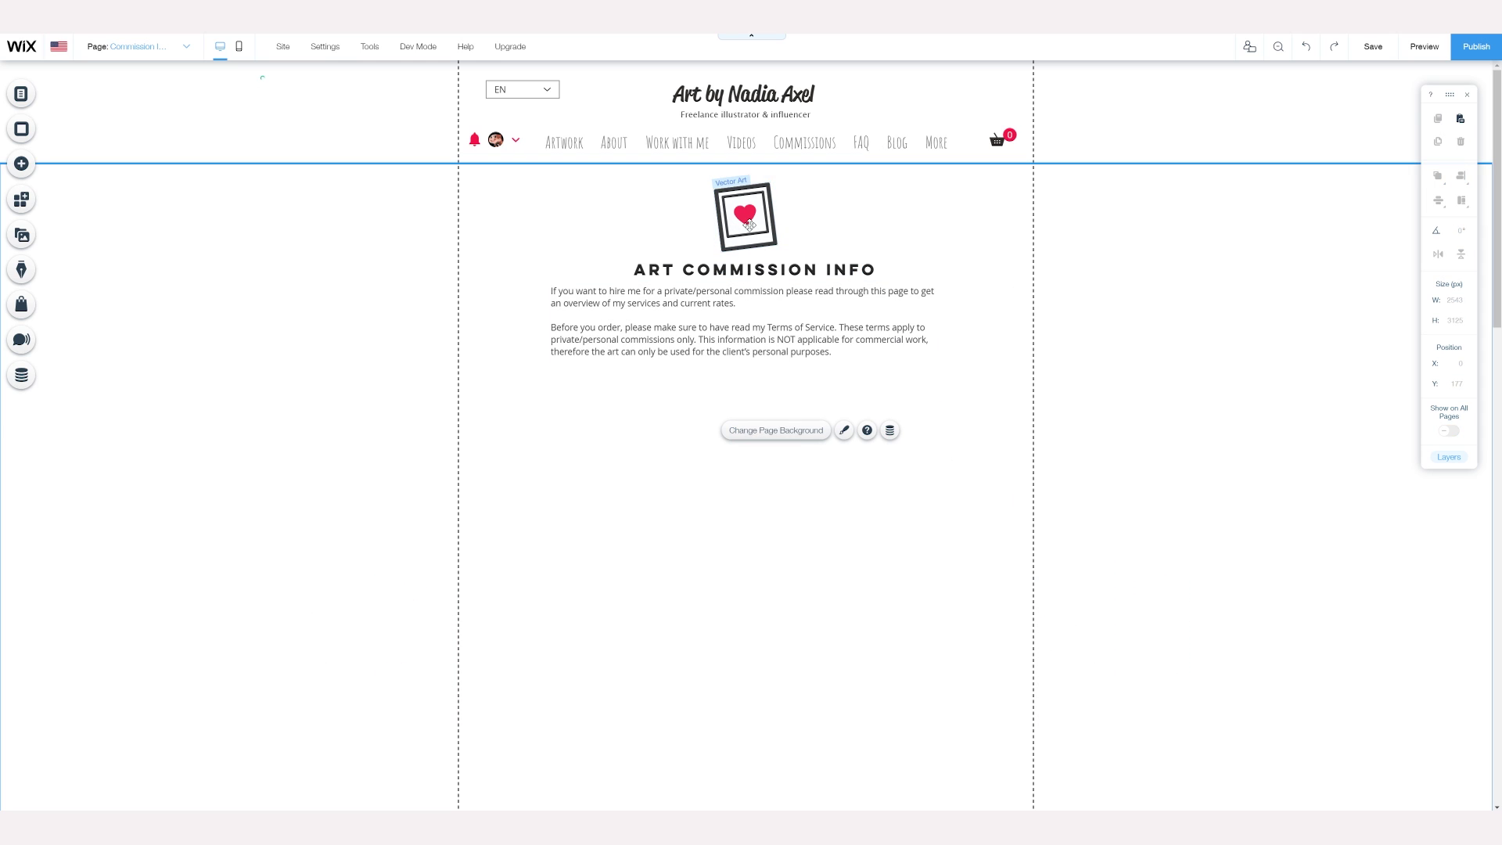
Step: Select the heart icon, the title and the intro paragraph together and align them to a common horizontal center
drag(609, 192, 812, 391)
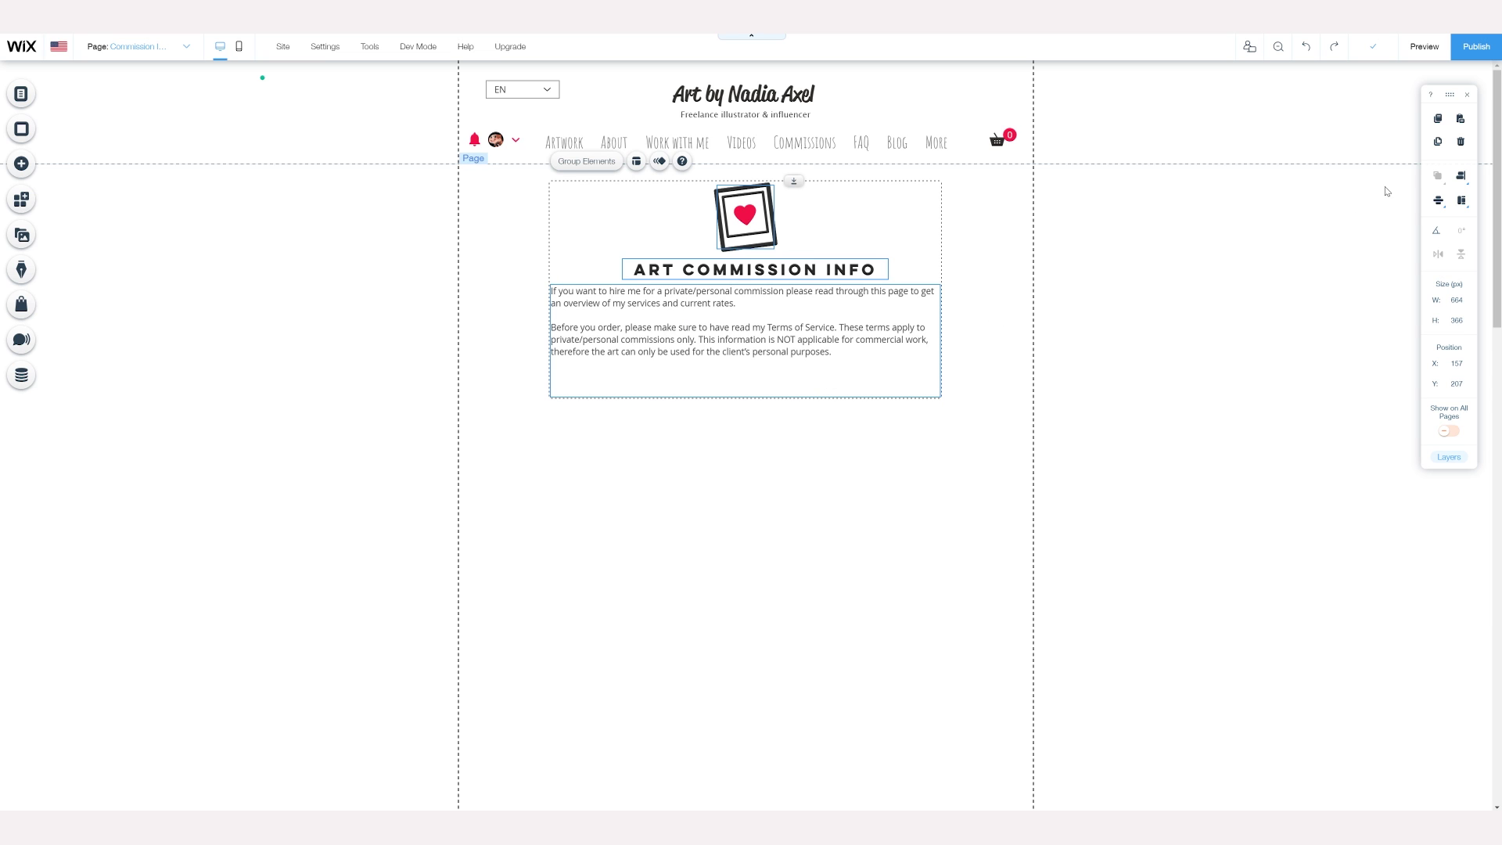
drag(1449, 94, 1122, 189)
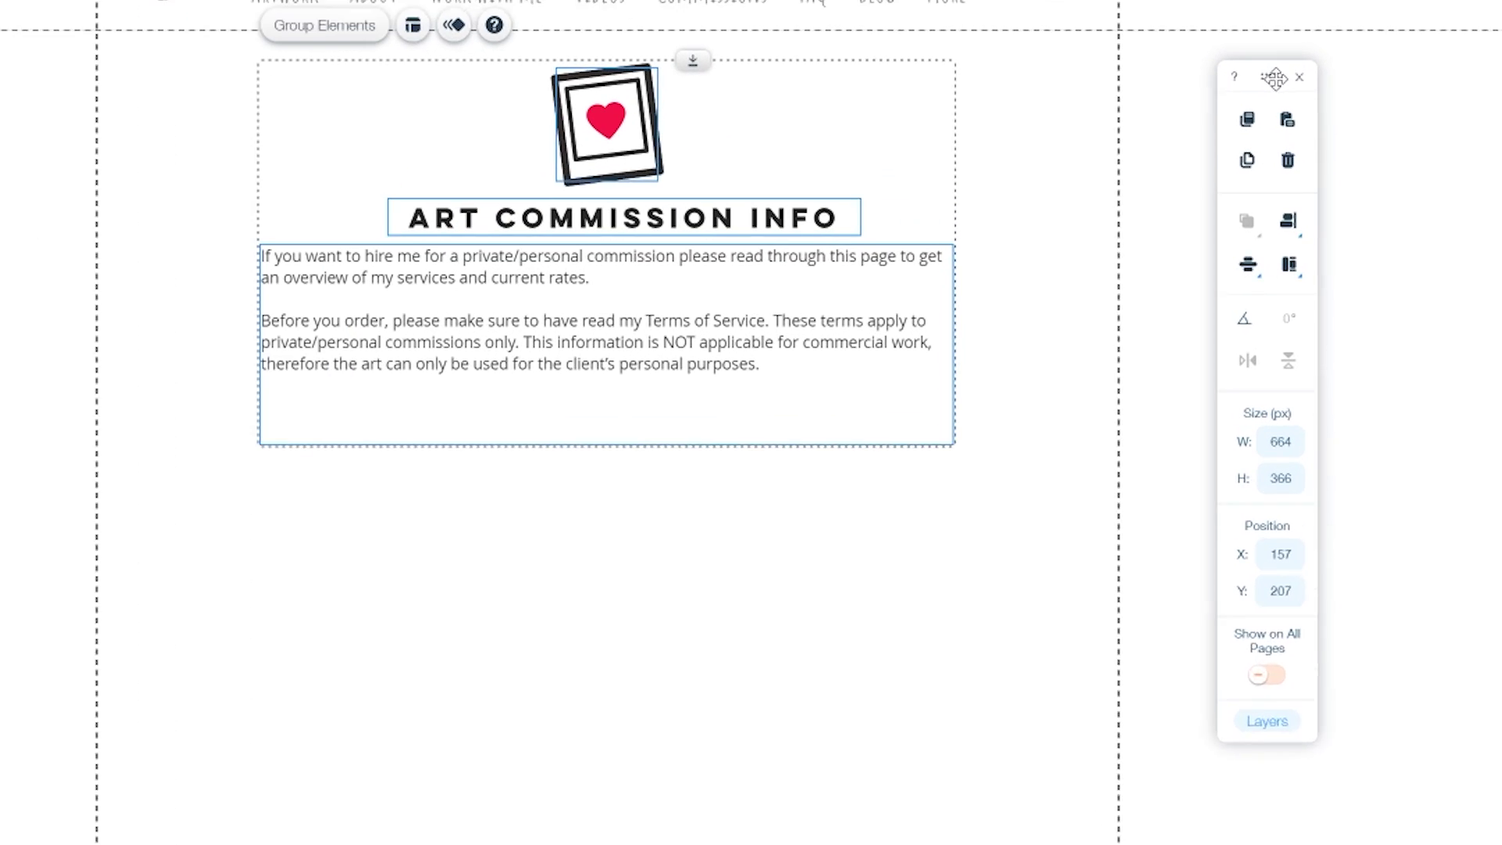
click(1282, 232)
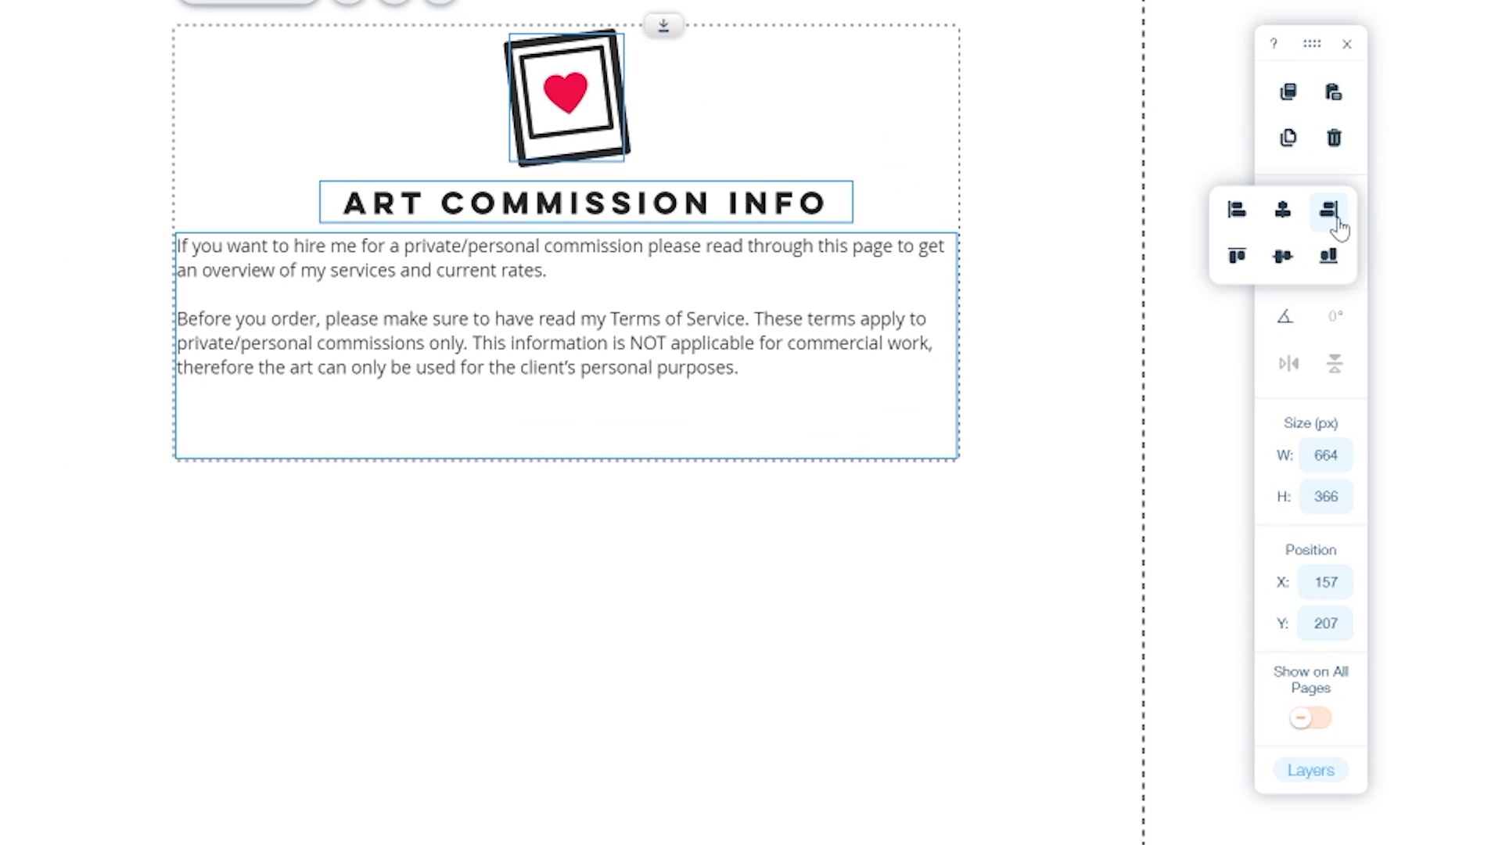
click(1283, 210)
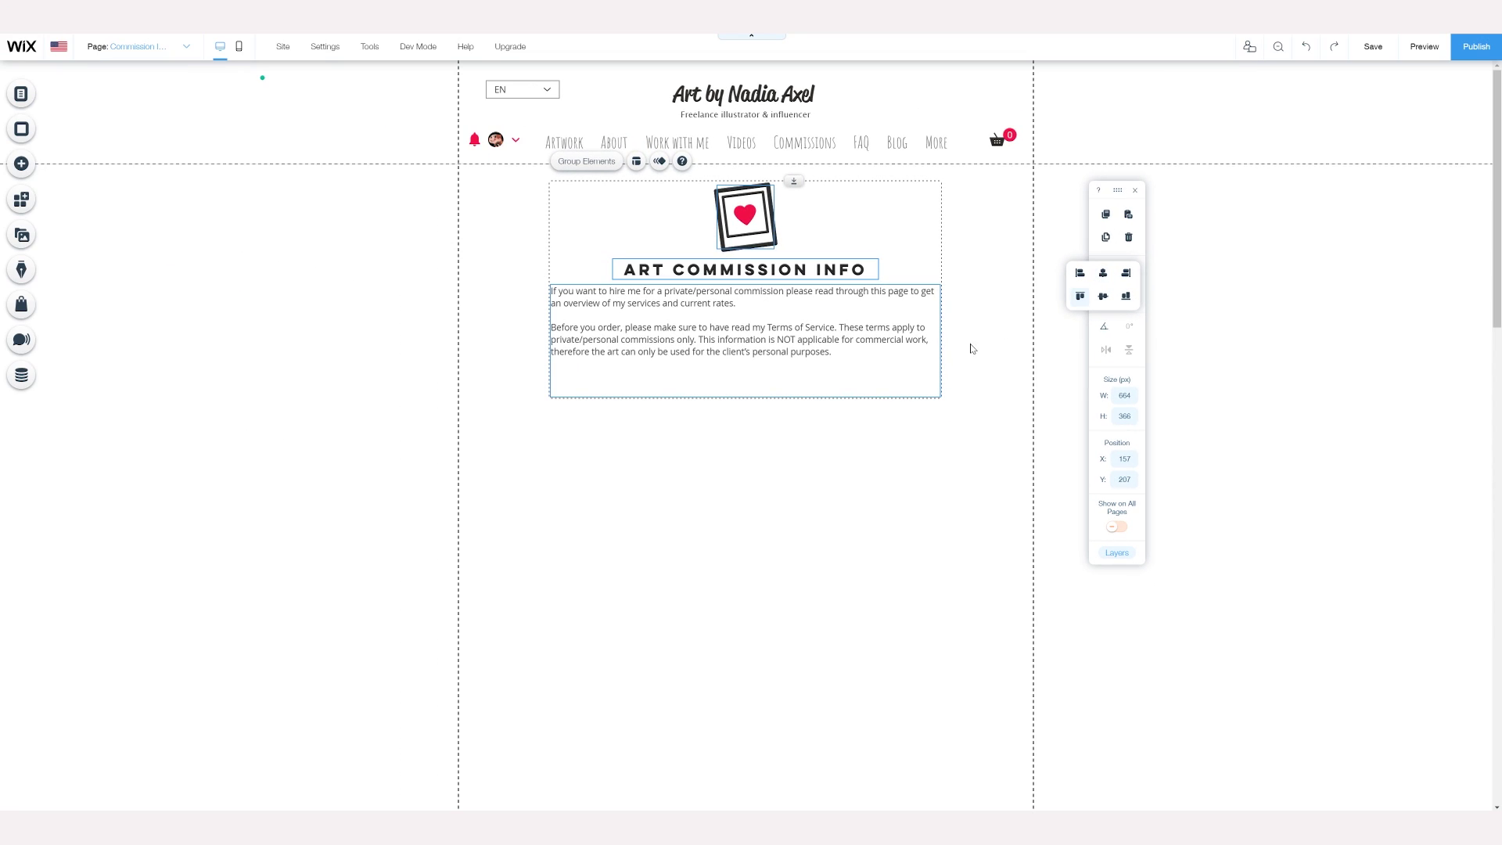
click(801, 432)
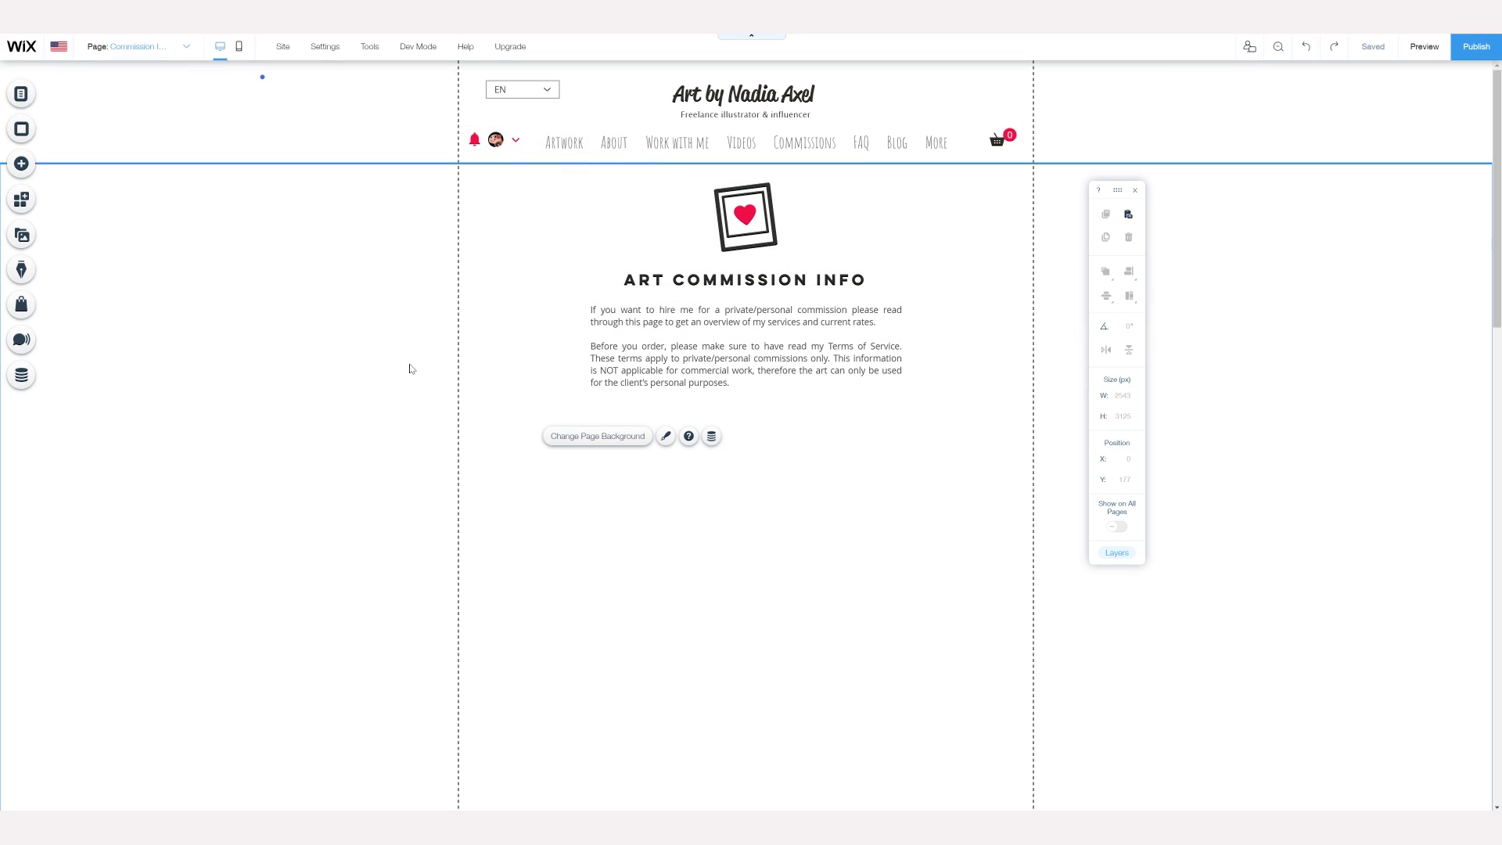
Step: Add the rounded "Call Us" text button to the page beneath the intro paragraph
click(21, 164)
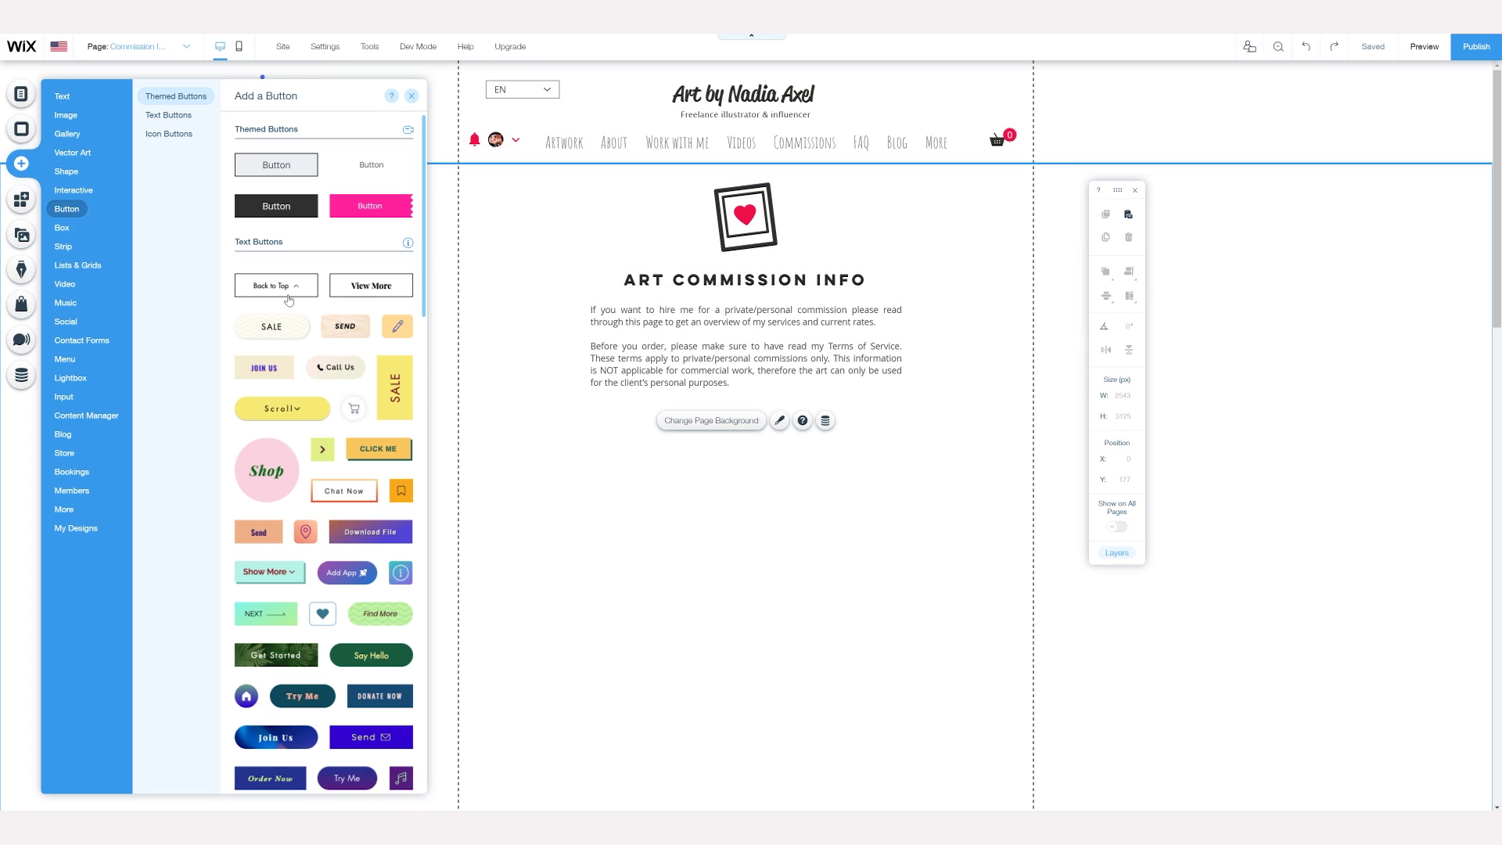
drag(335, 367, 803, 496)
Step: Replace the button's phone icon with the blank document icon from the Wix Icons category and set its text to "TERMS OF SERVICE"
click(709, 417)
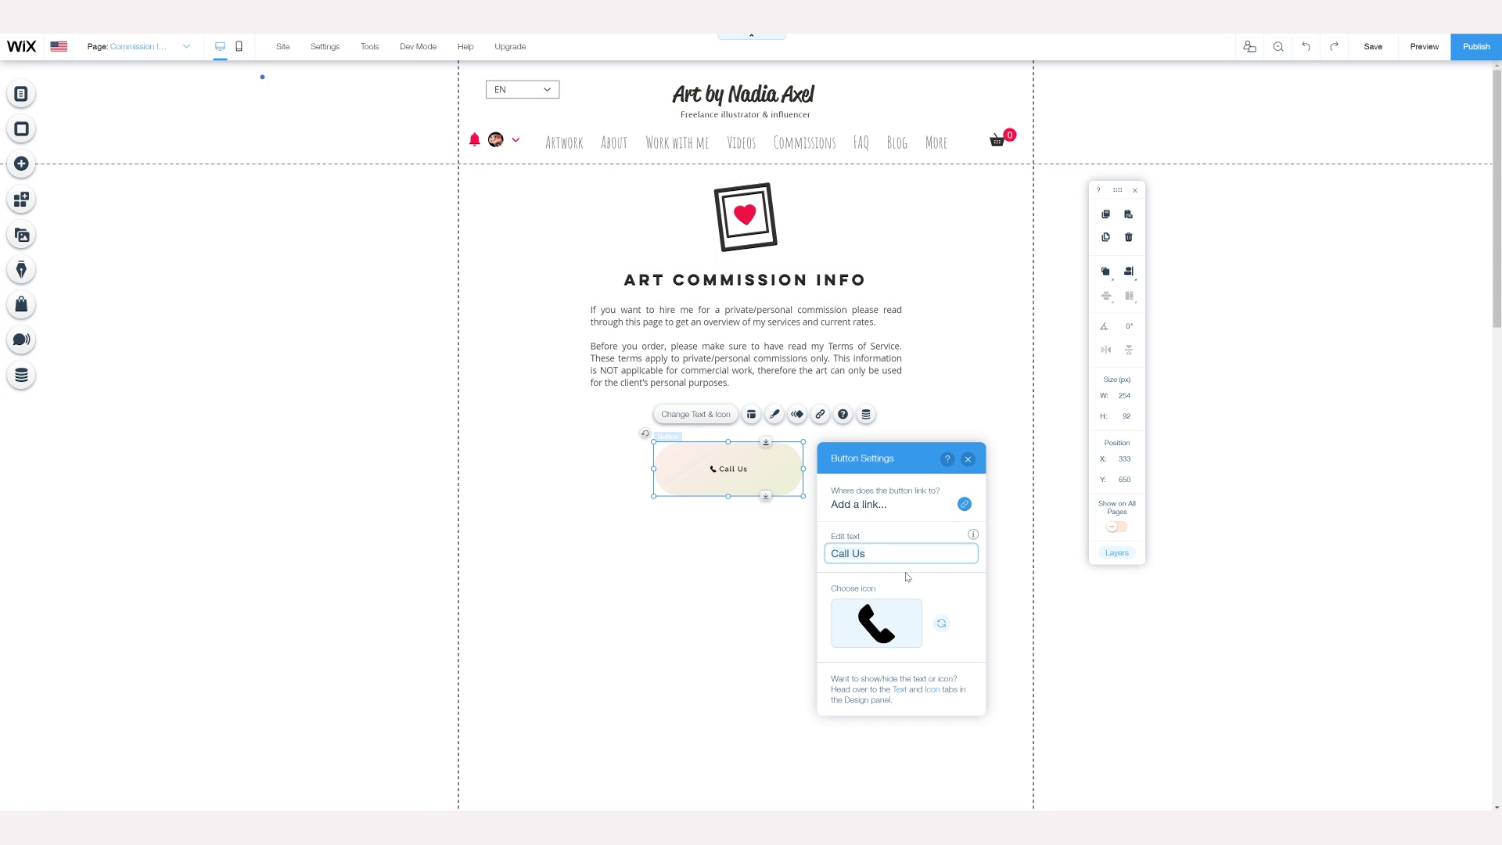
click(941, 622)
click(326, 413)
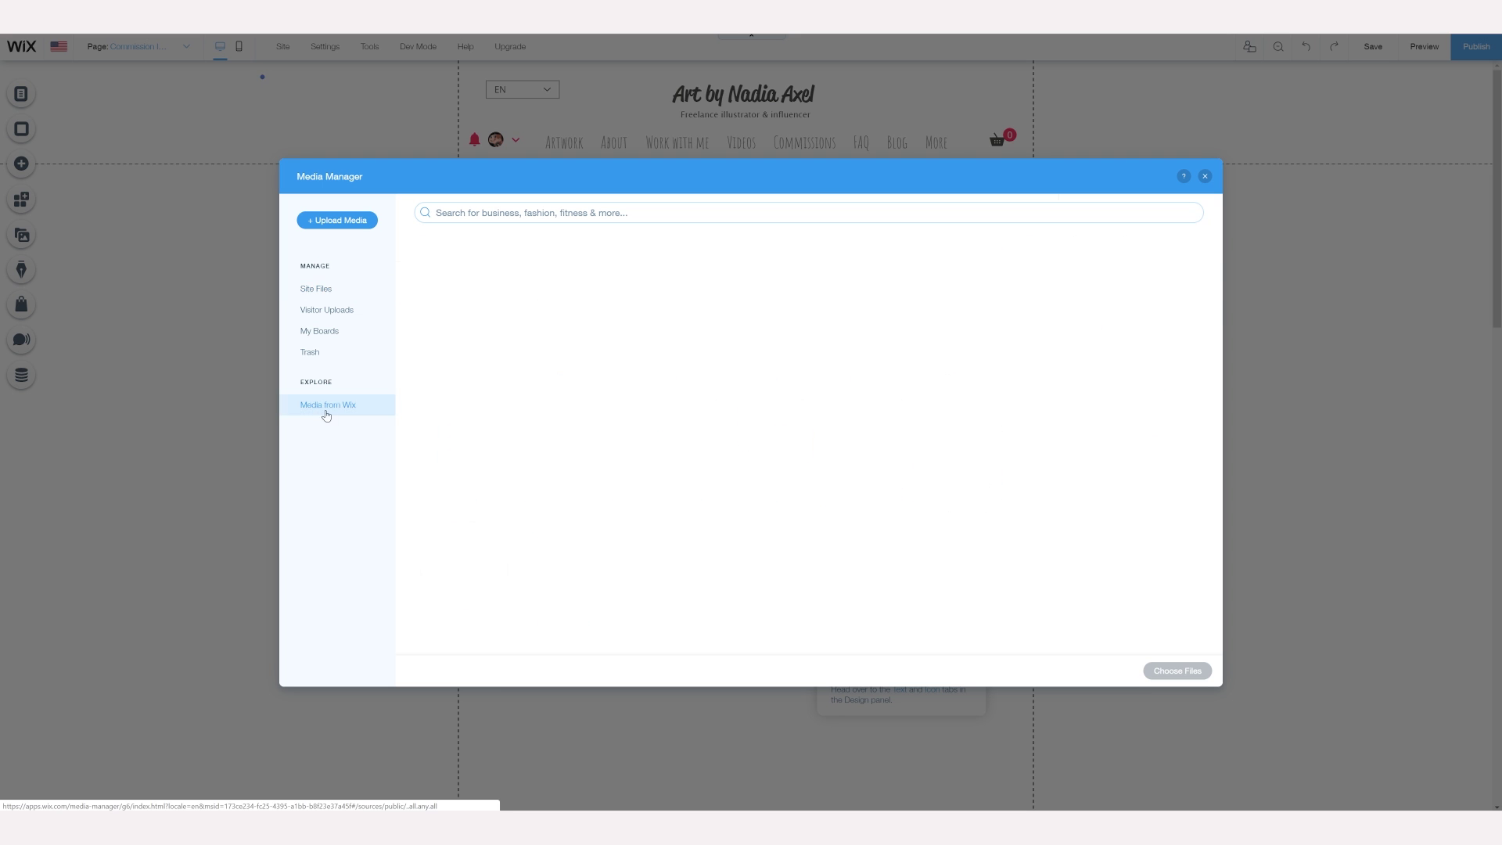
click(645, 289)
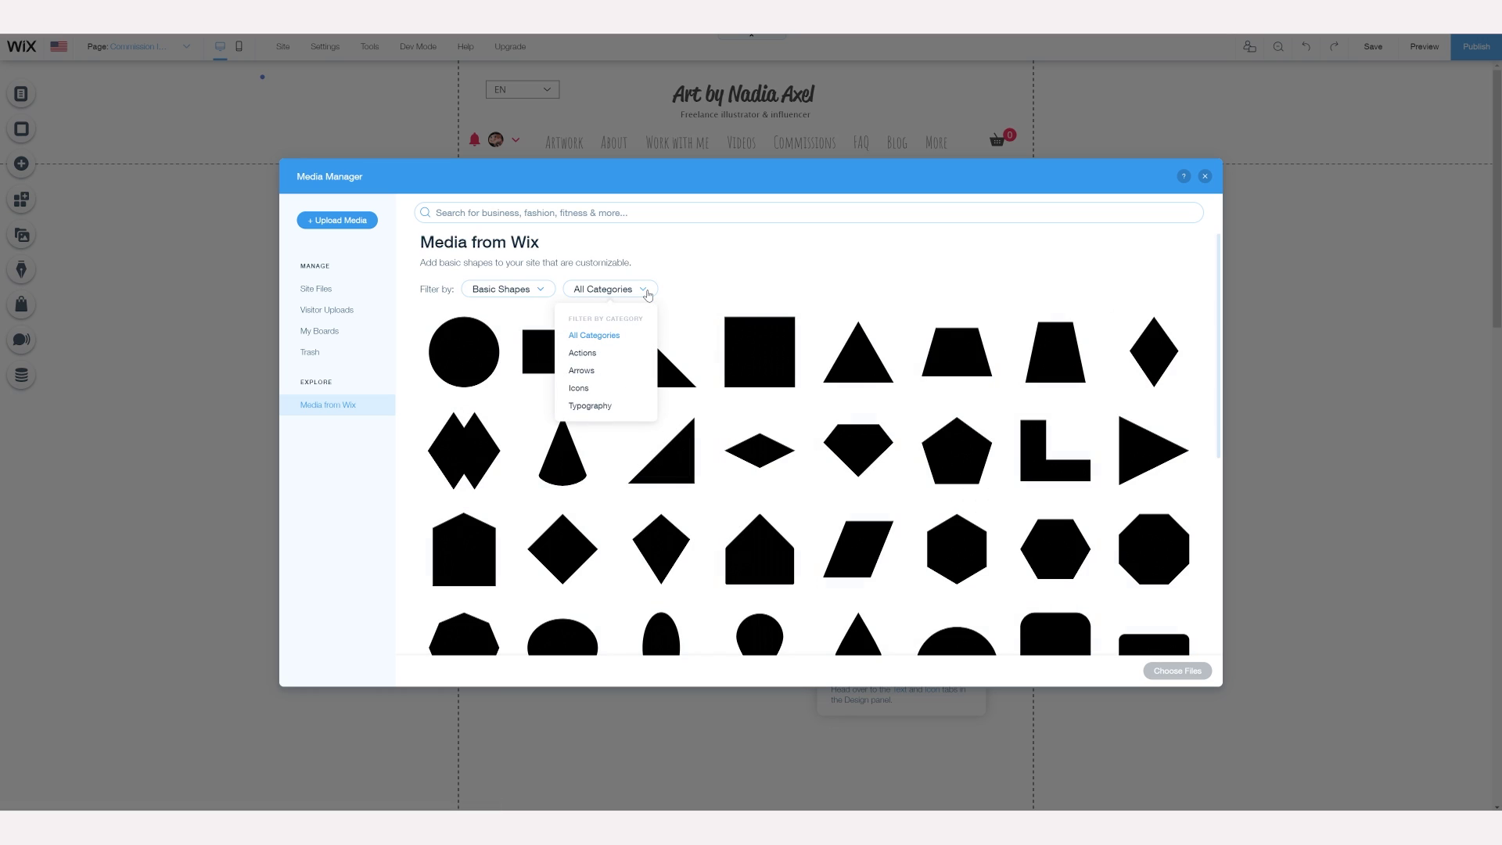
click(593, 391)
click(956, 470)
click(1179, 671)
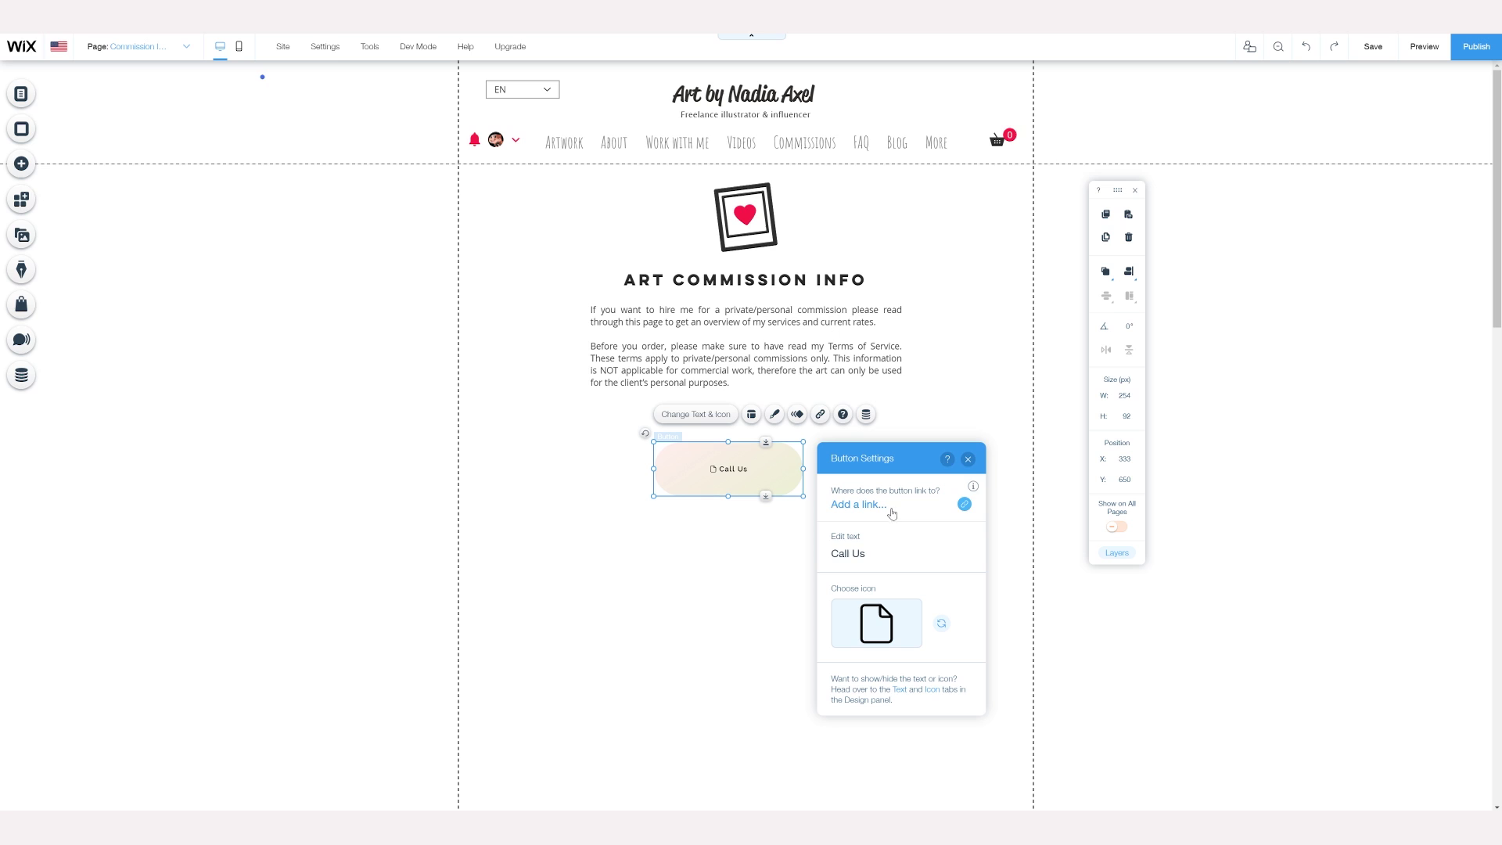
text(OF SERVICE)
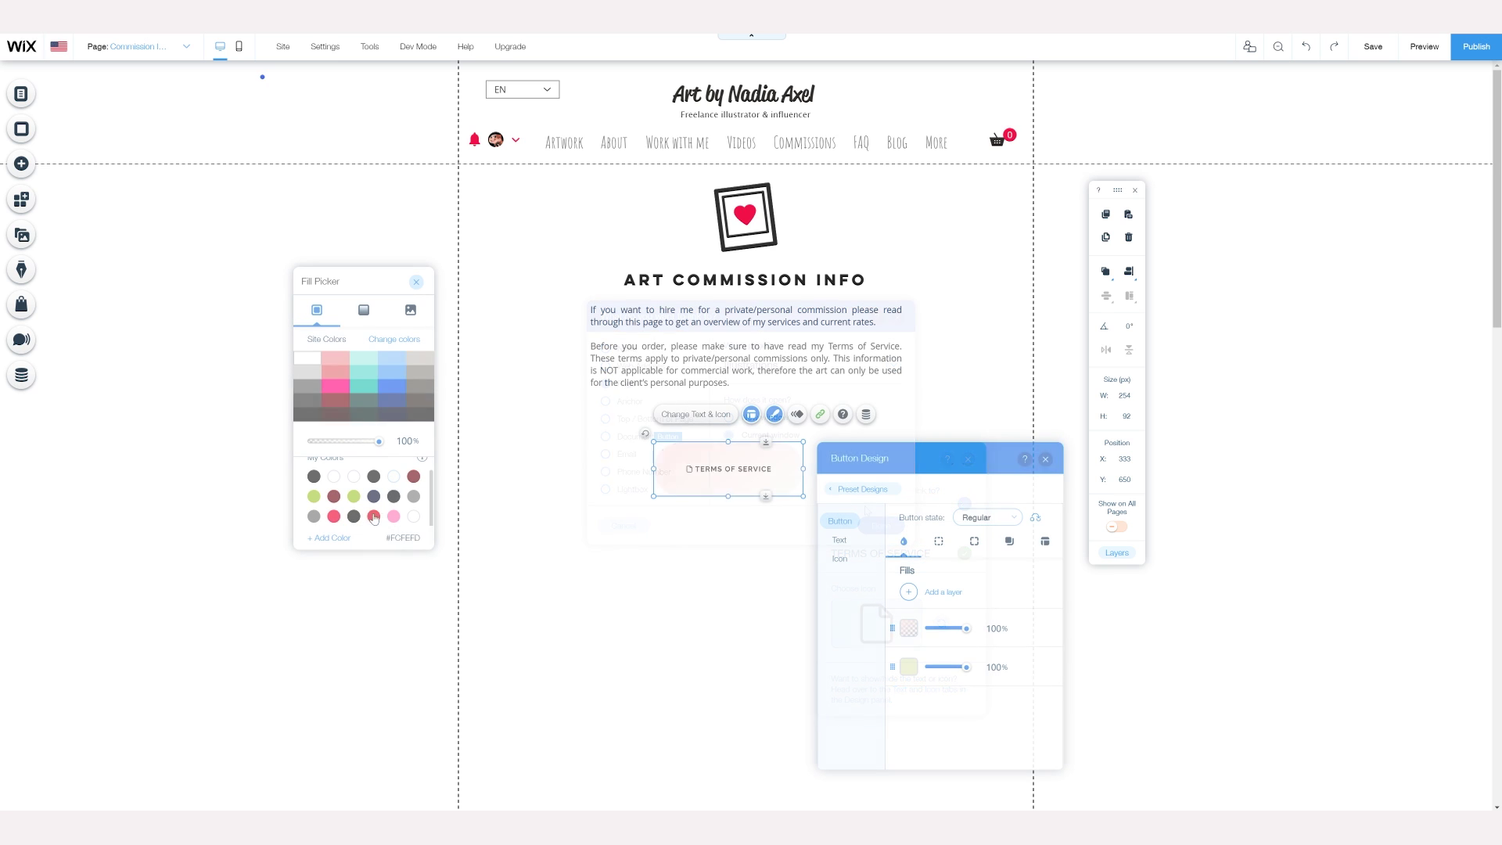
Step: Restyle the Terms of Service button with a solid red fill (#F00E47) and white text, and enlarge it to about 346 × 79 px, centered
click(334, 515)
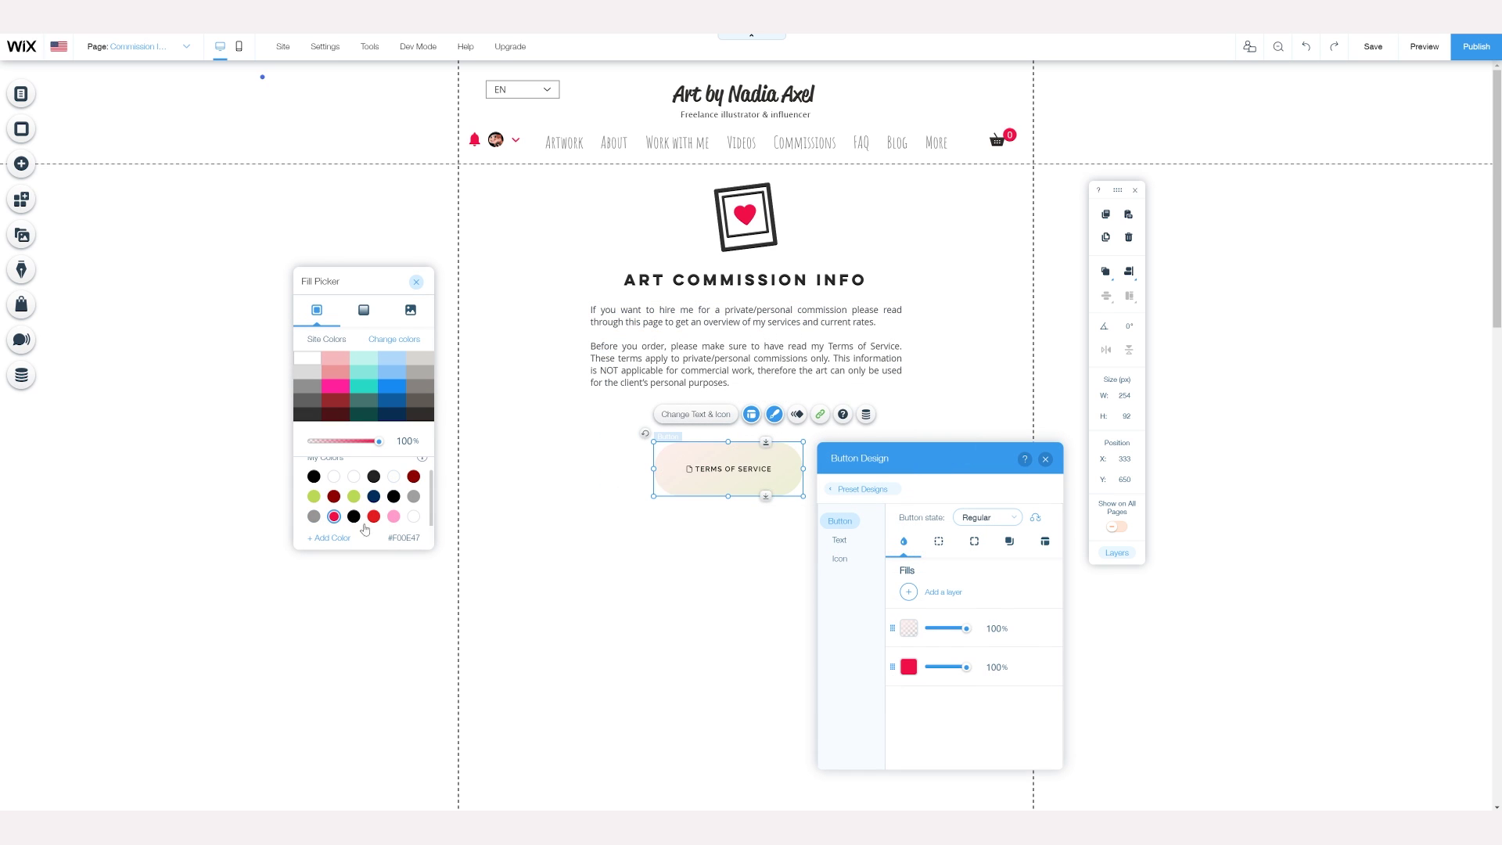
click(908, 628)
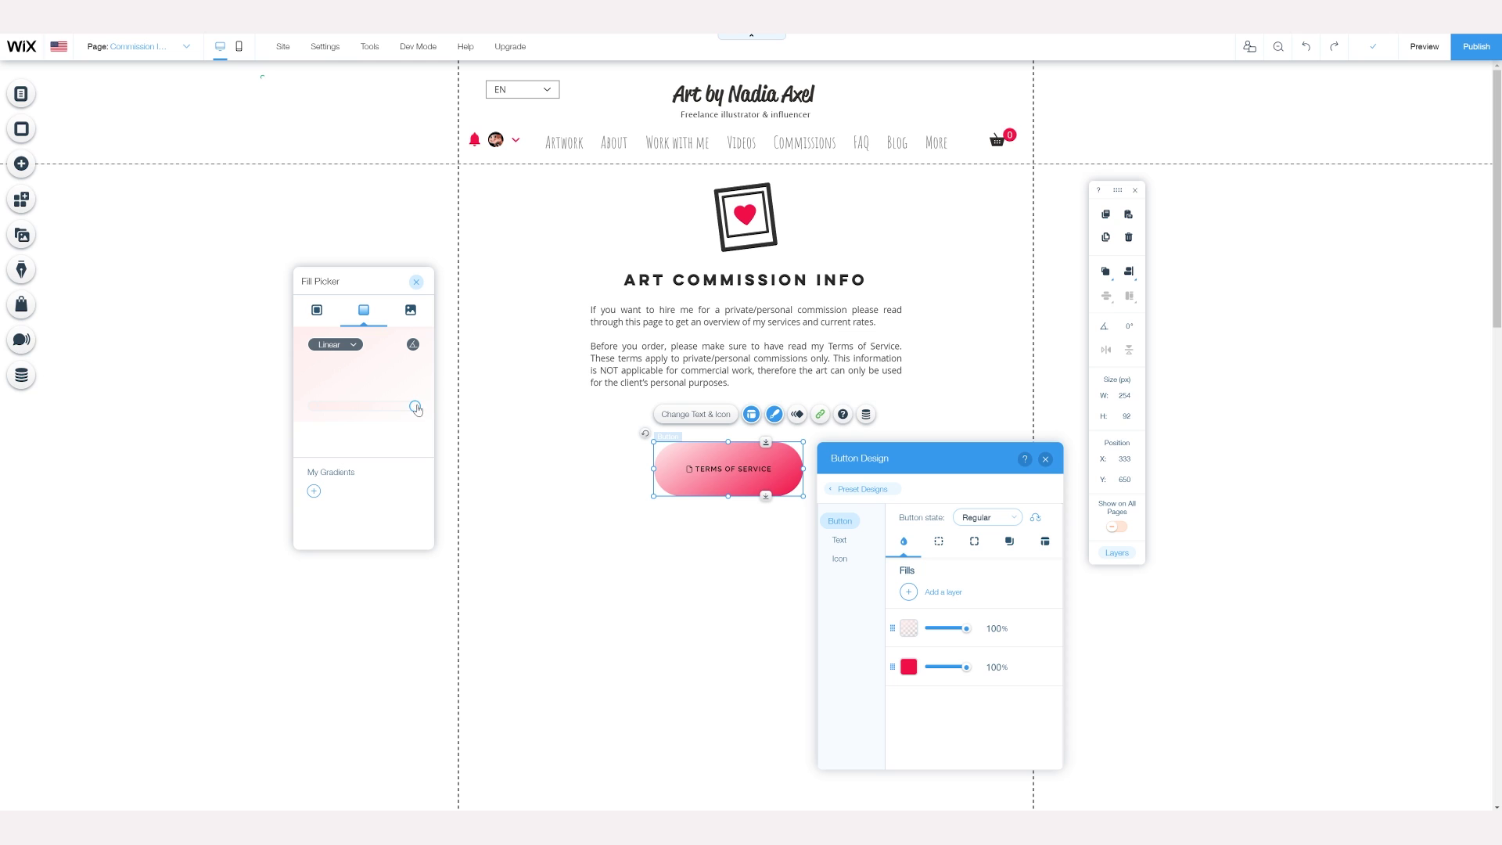
click(416, 407)
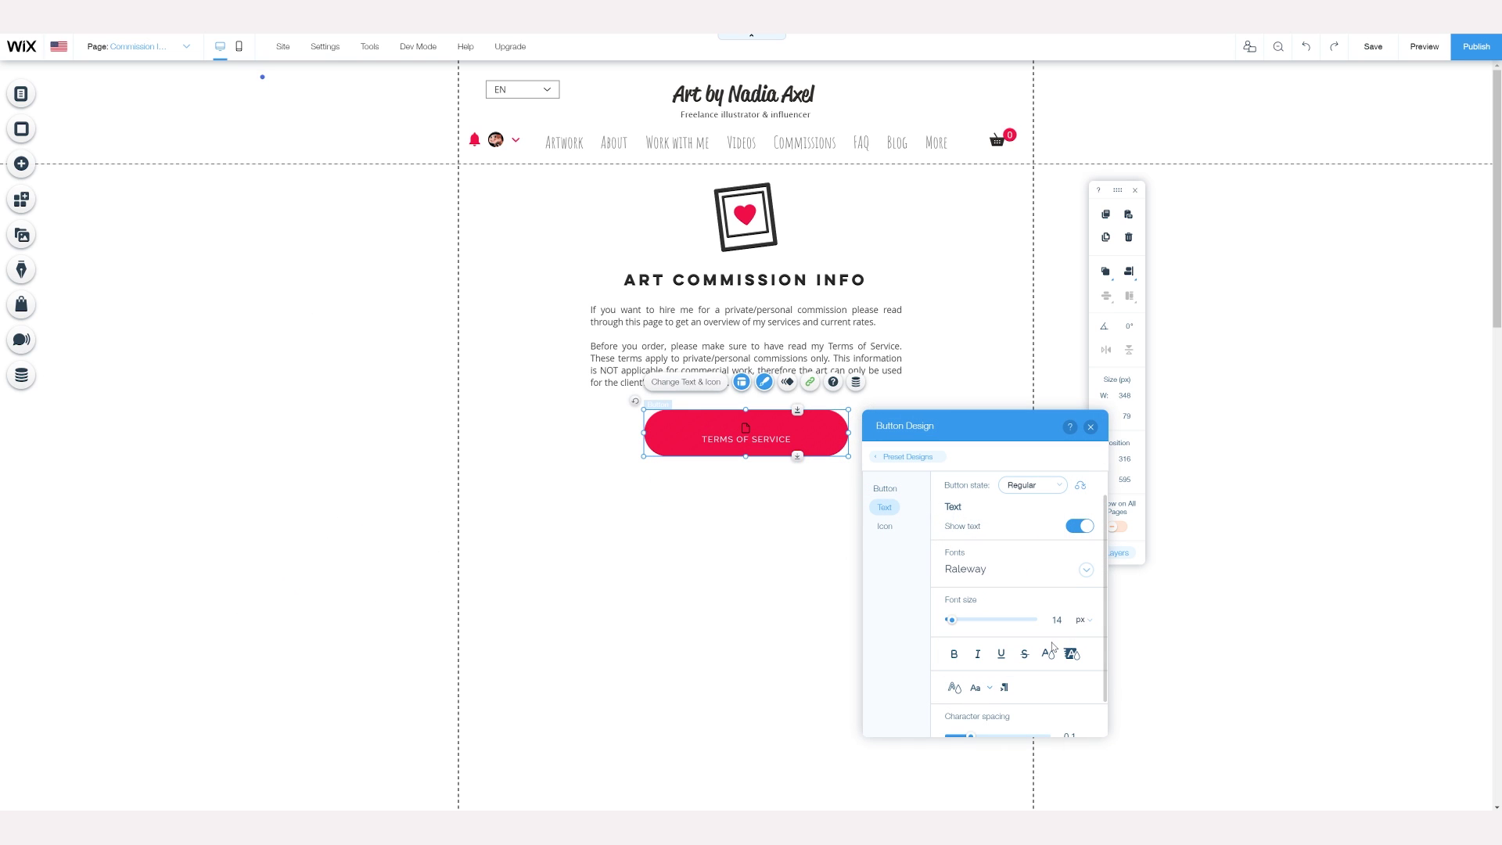
click(815, 552)
drag(751, 445, 750, 440)
click(795, 543)
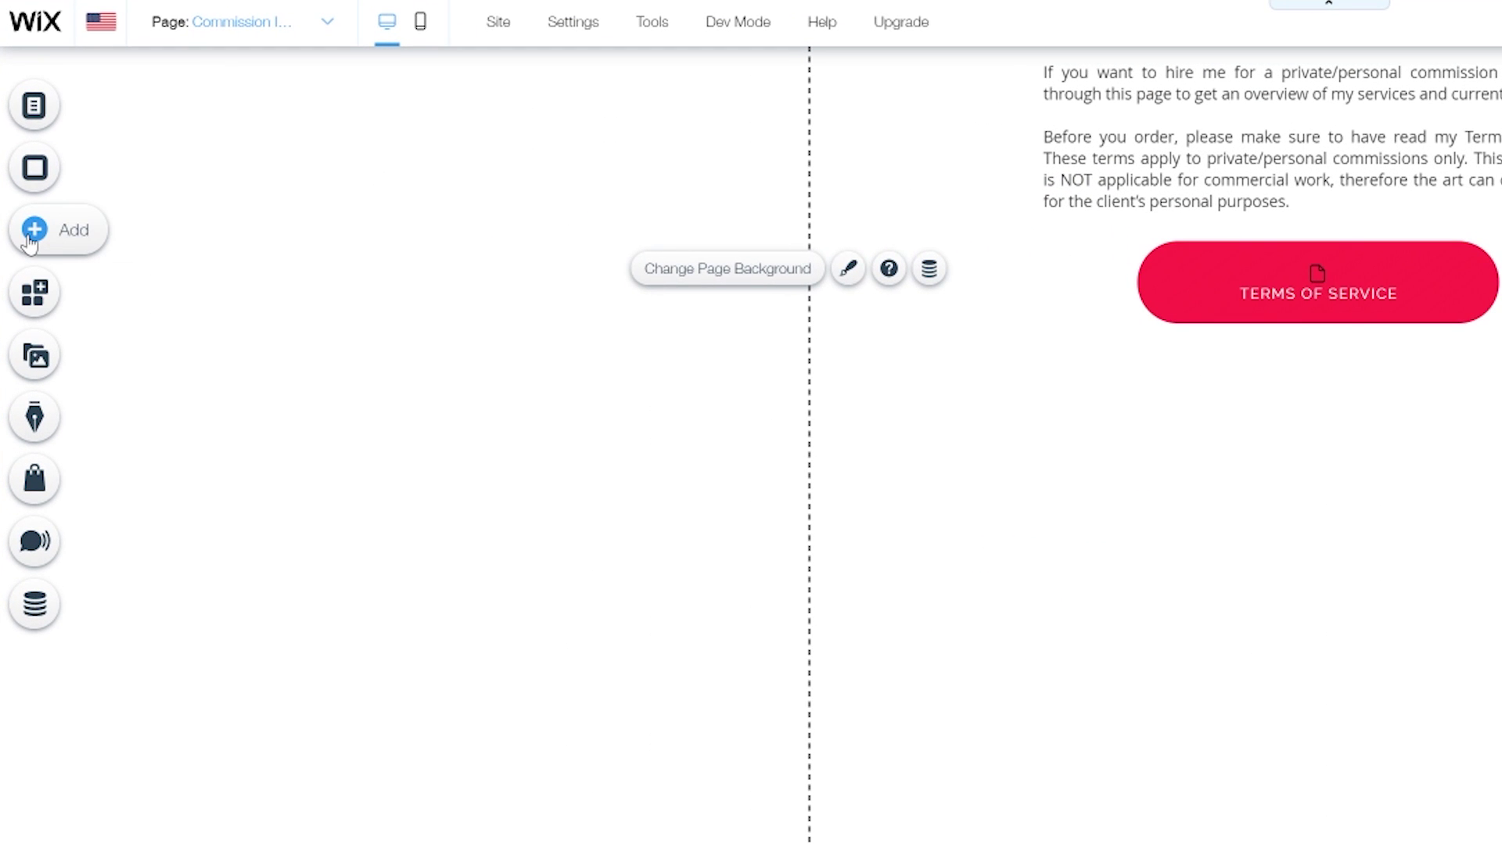
Step: Add a dark rectangular container box below the Terms of Service button and stretch it across the page to 980 × 244 px
click(33, 232)
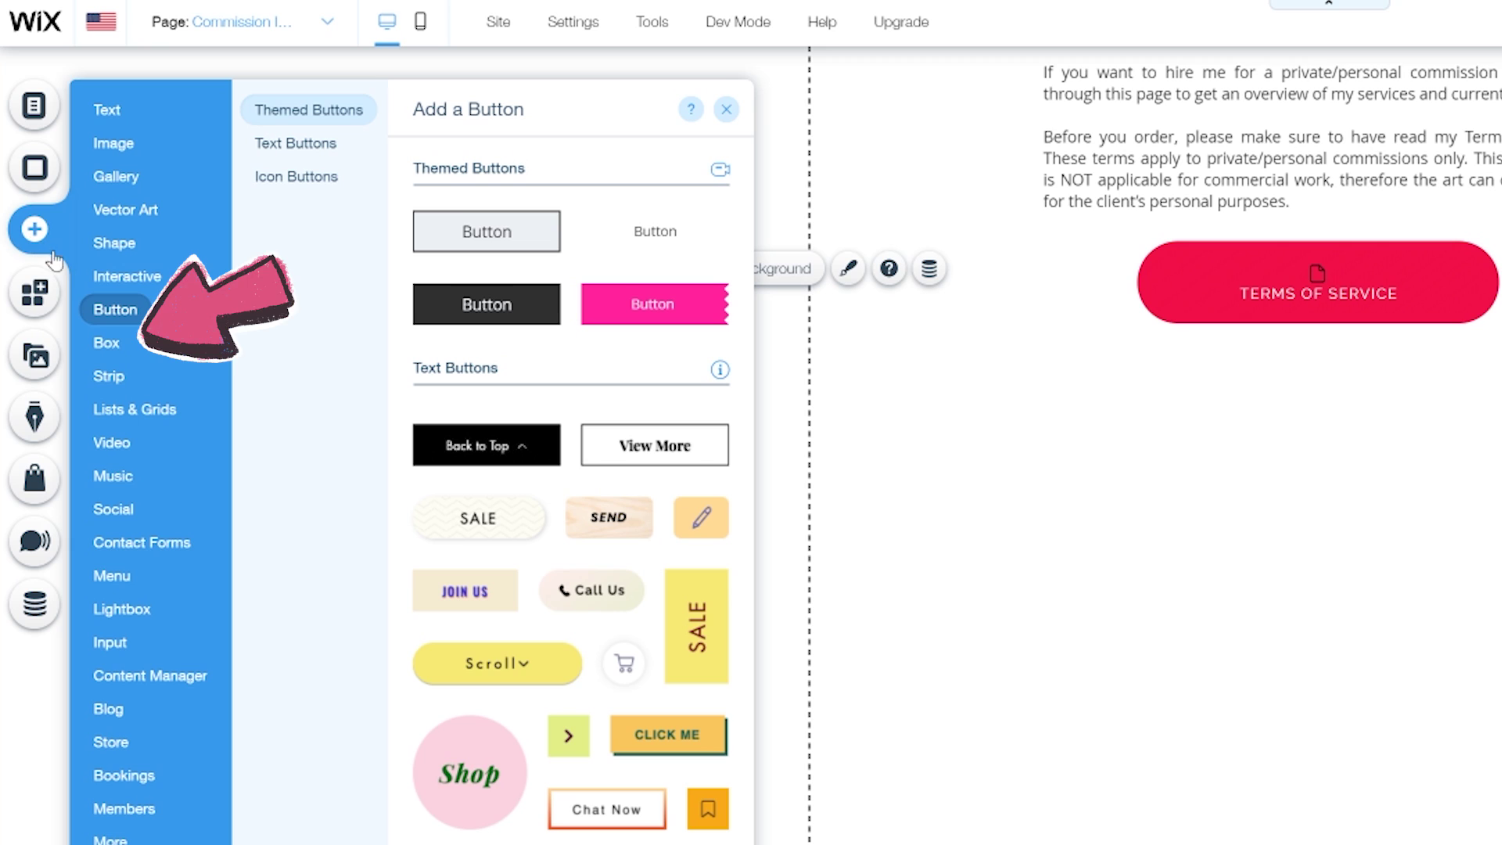
click(117, 348)
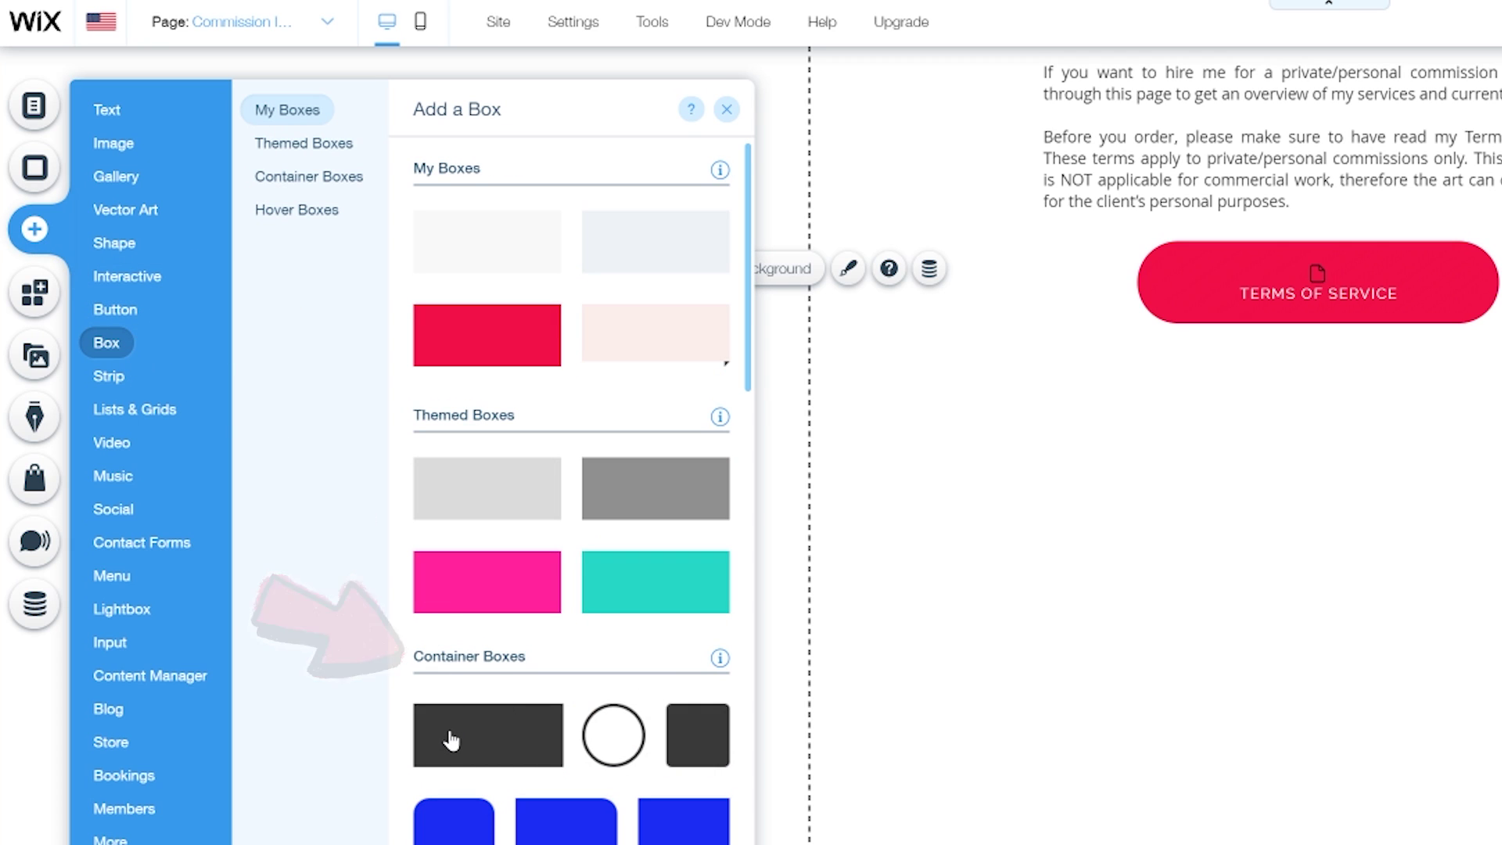
scroll(451, 740, down, 5)
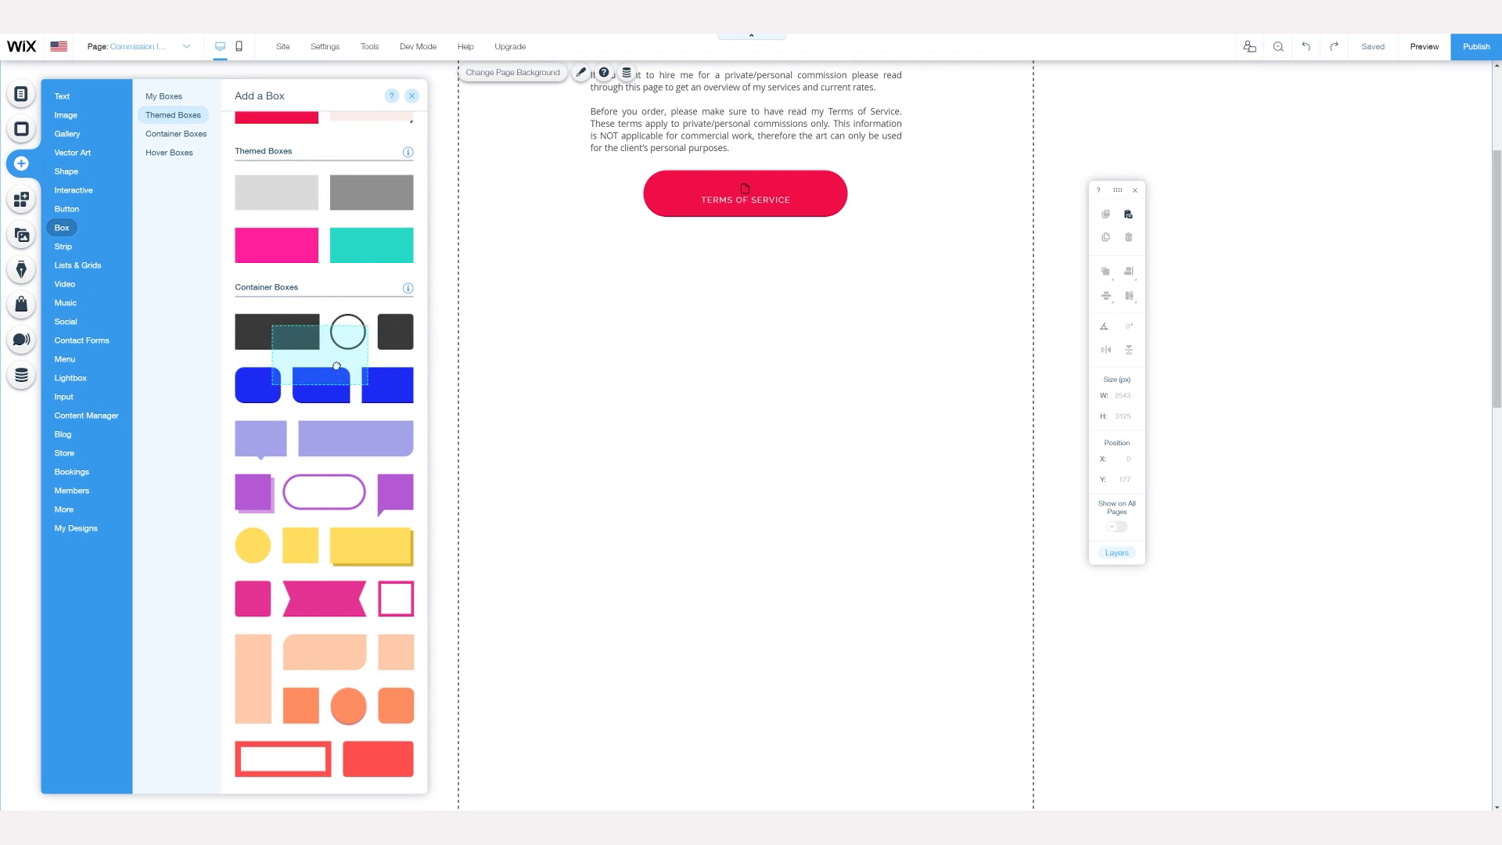
drag(509, 319, 600, 349)
drag(739, 354, 697, 349)
drag(791, 342, 1033, 347)
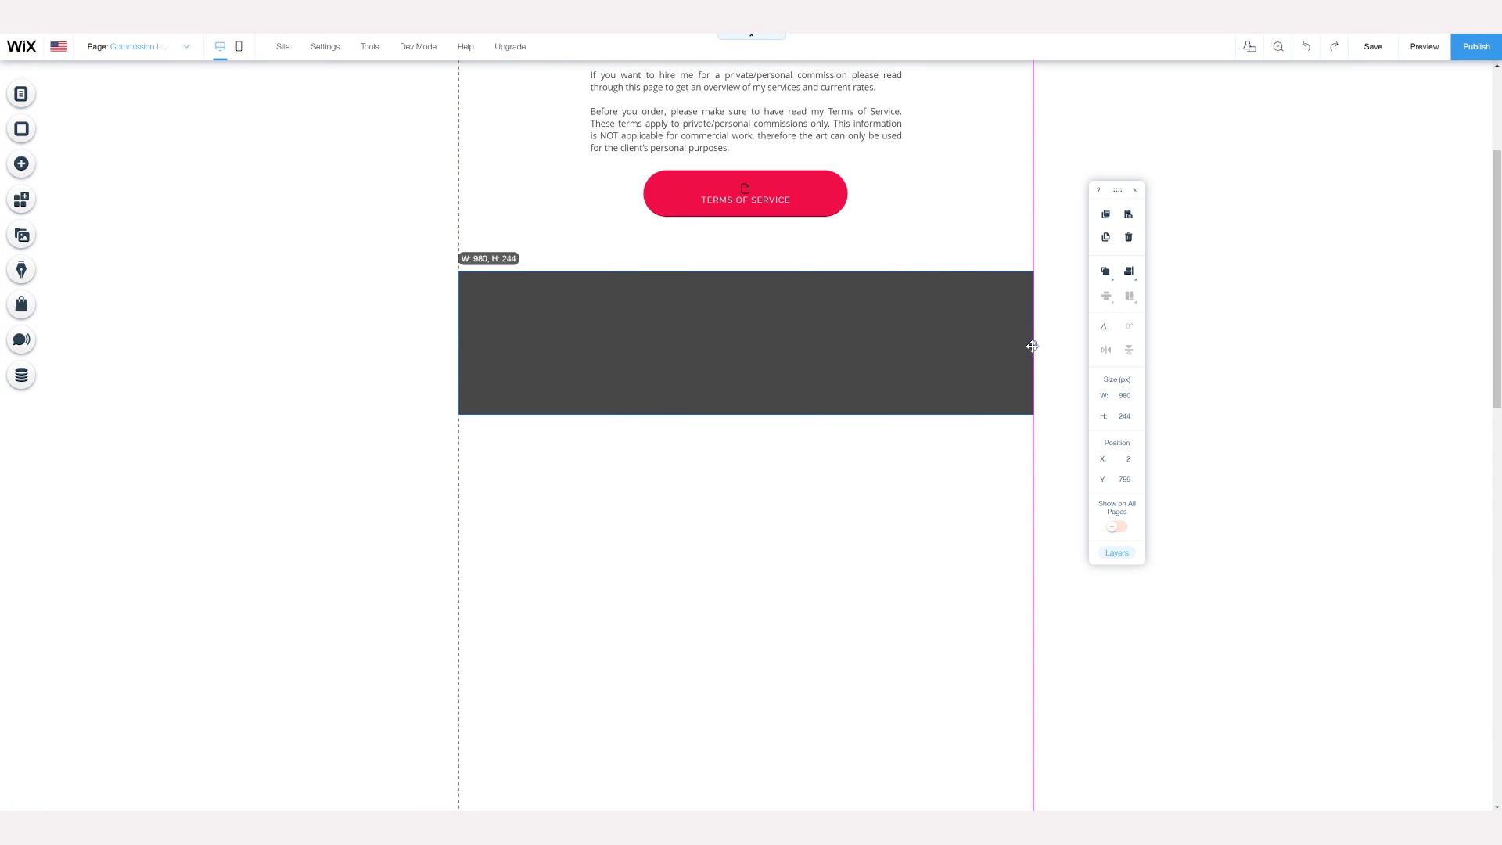
Step: Apply the saved red design to the container box and move the box further down the page
click(541, 244)
click(1167, 399)
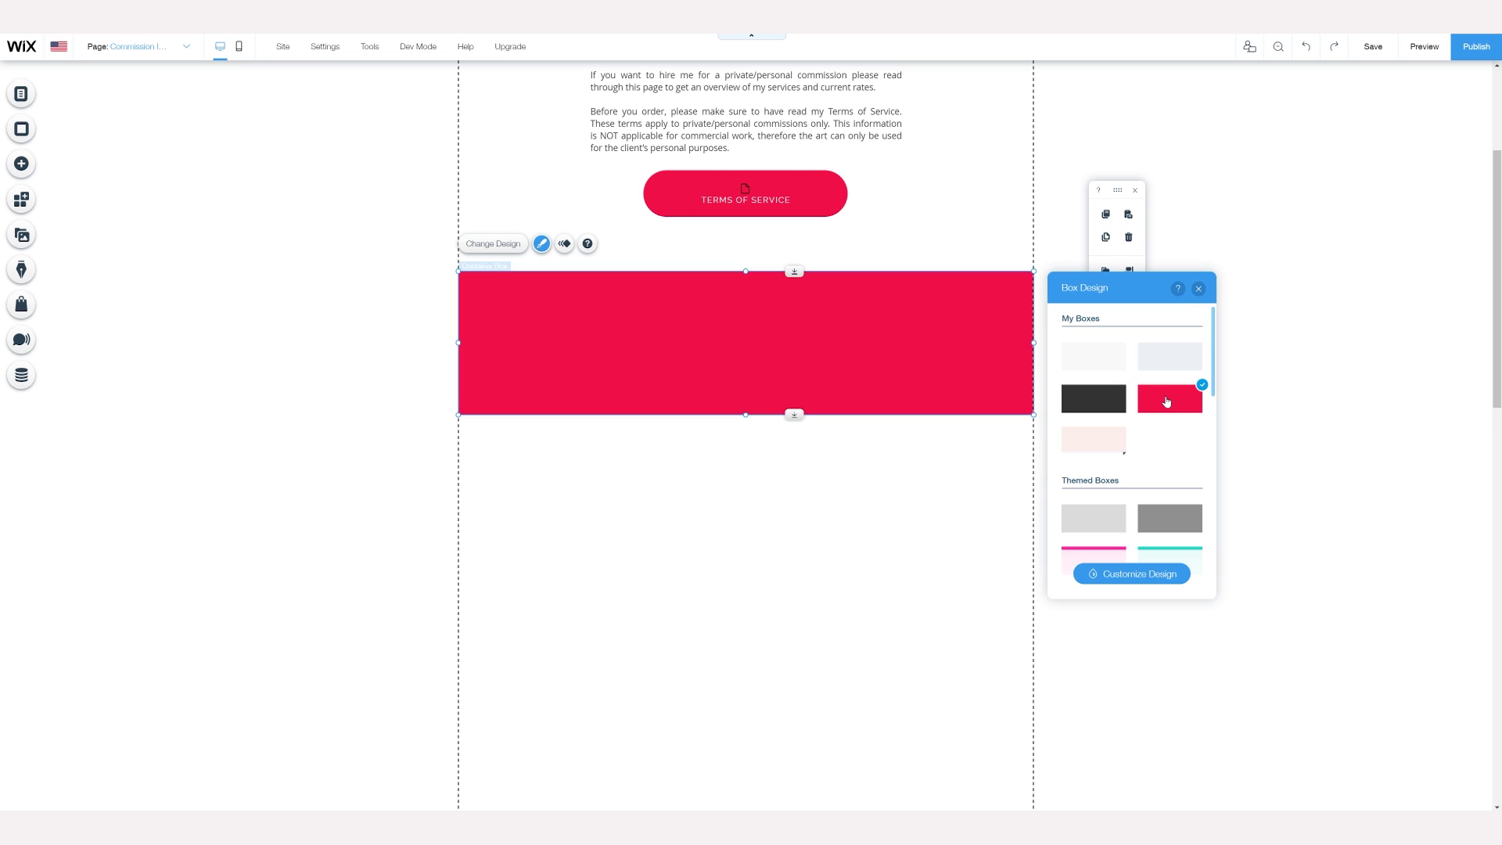
click(767, 573)
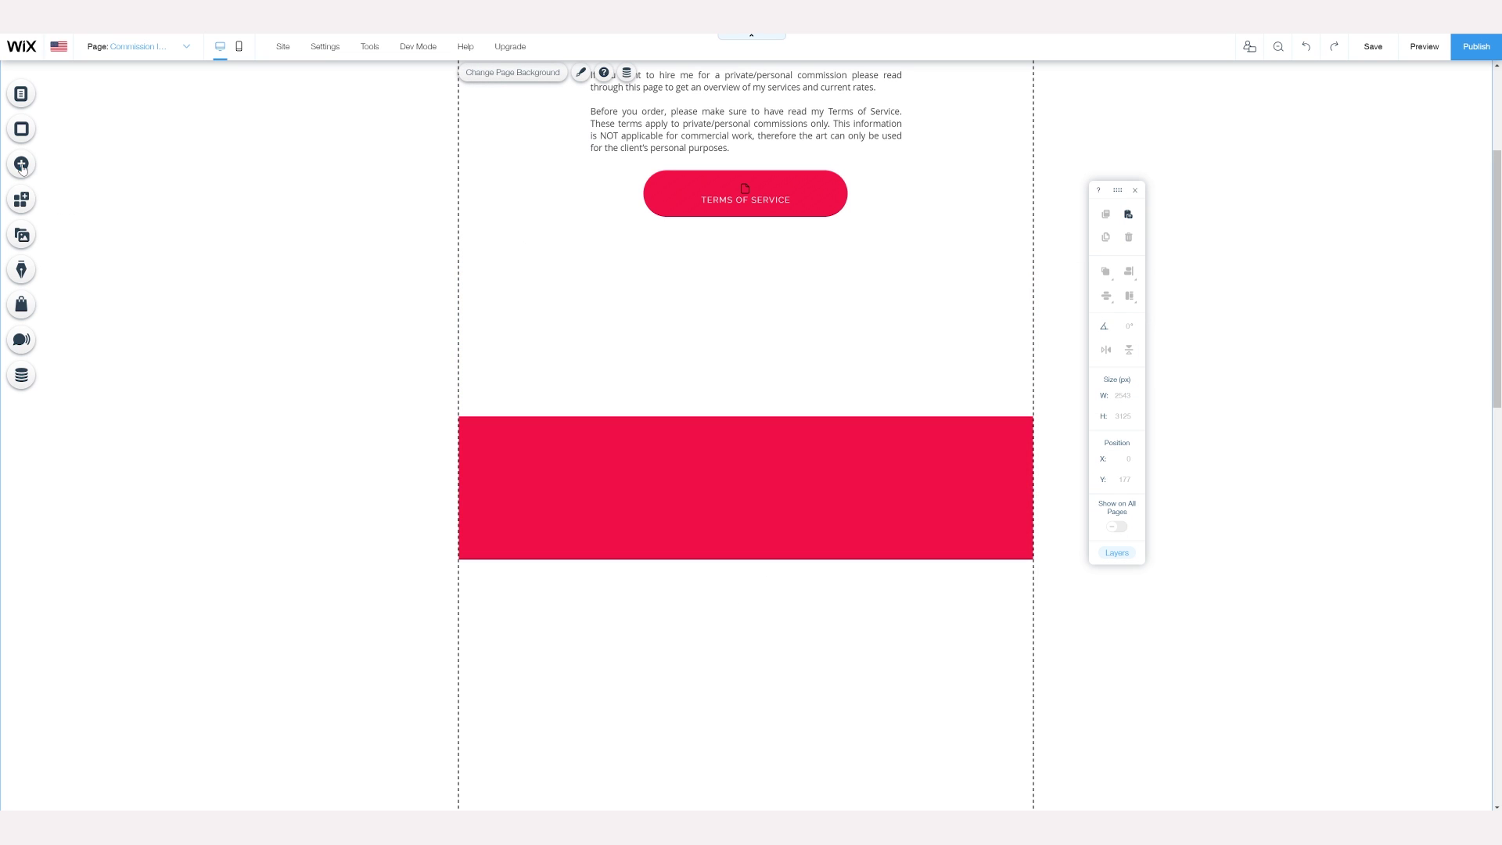
Step: Add an all-caps title at the red box's upper left, reading "PORTRAIT" with "$100" on the line below
click(22, 167)
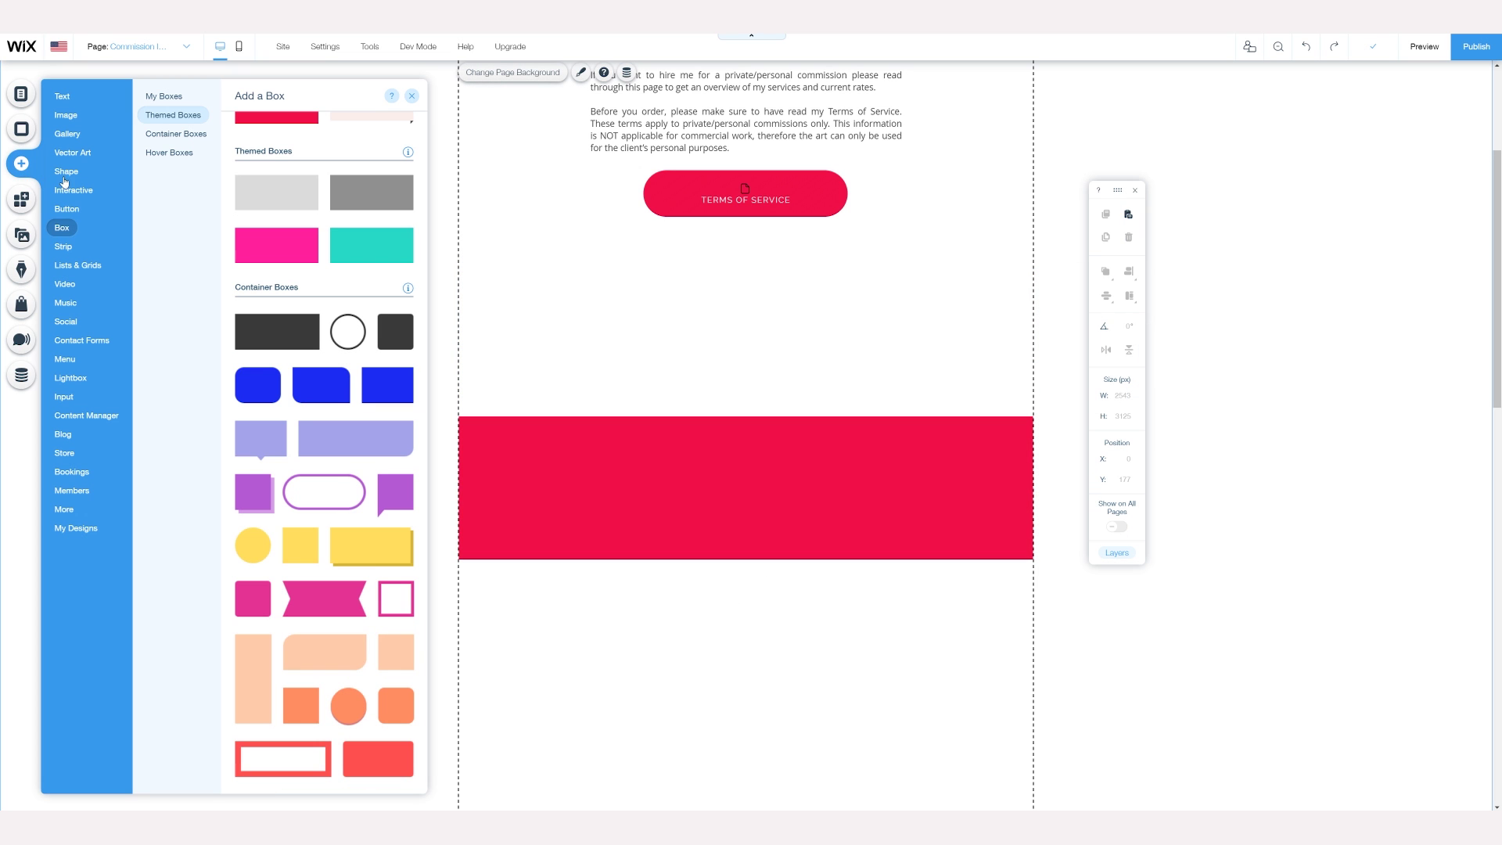
mouse_move(62, 95)
drag(315, 556, 563, 443)
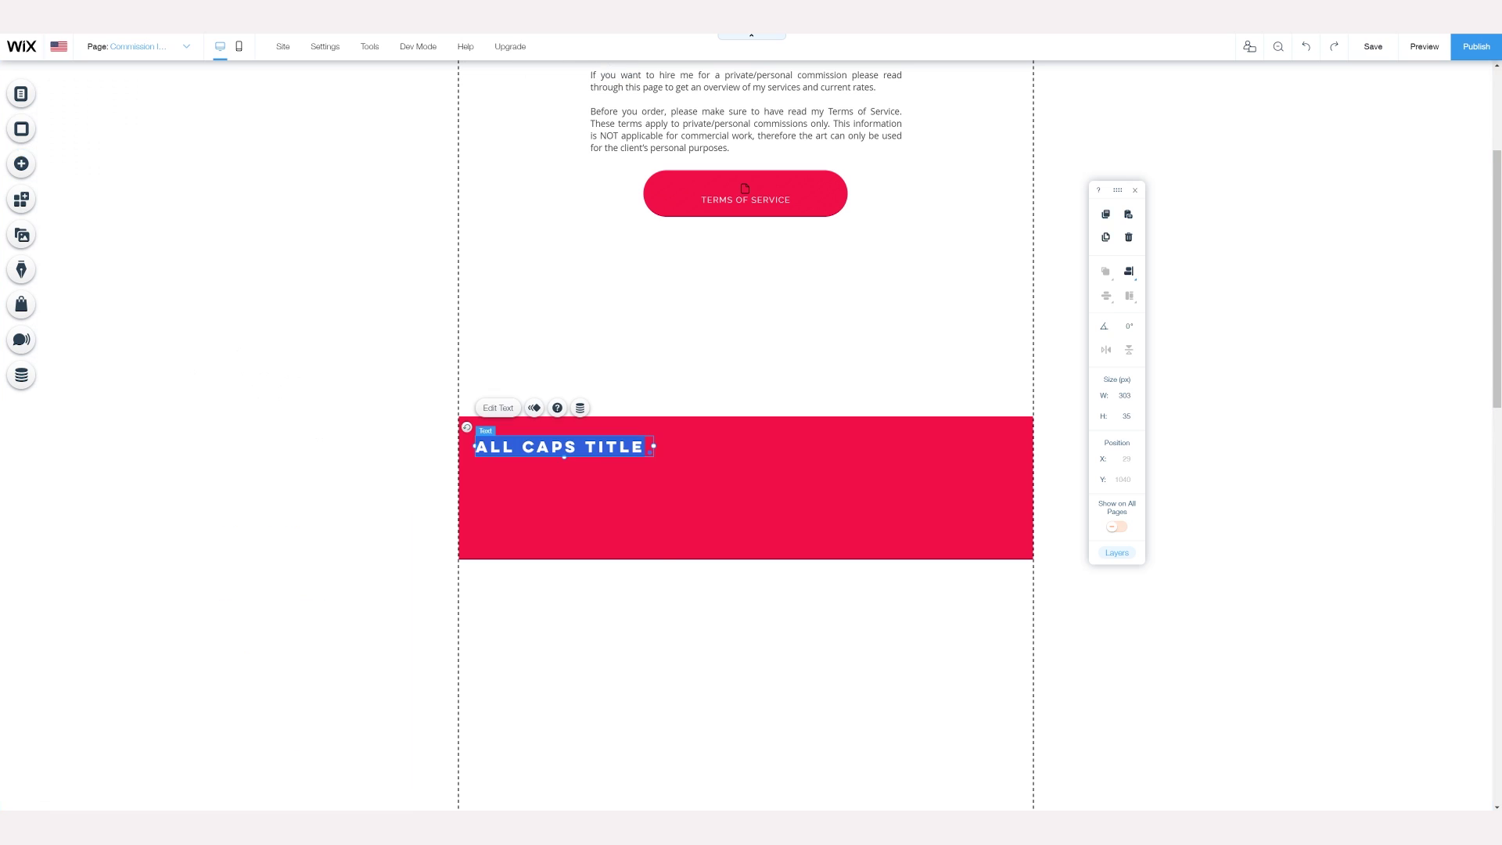
double_click(563, 447)
text(PORTRAIT)
key(Return)
text($100)
click(362, 475)
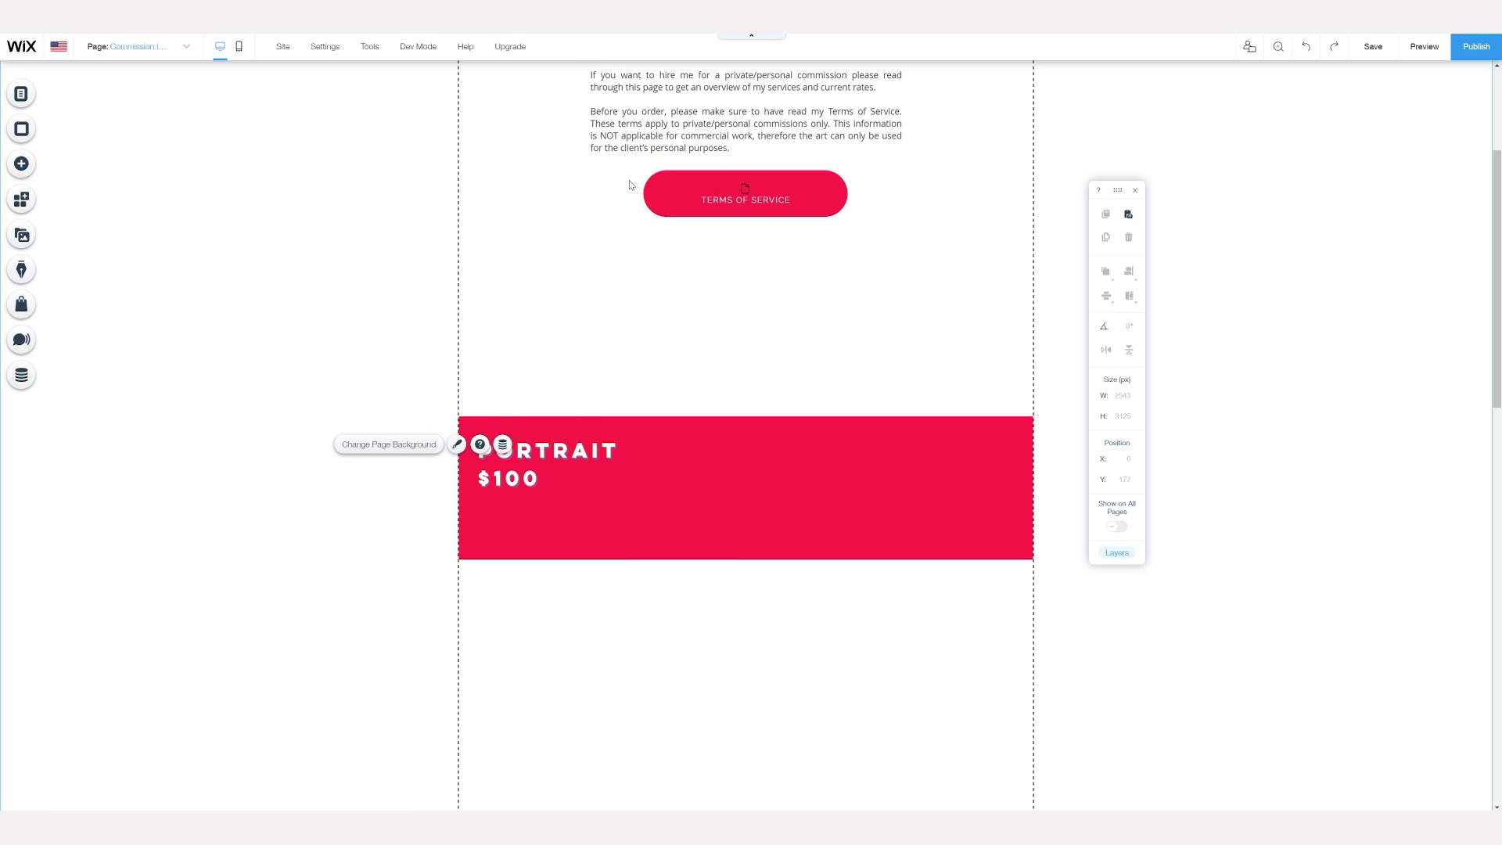
Step: Add a white (#FFFFFF) paragraph on the red box's right side describing the portrait/bust commission, its simple background and "Additional character +$60"
click(21, 163)
drag(266, 366, 869, 446)
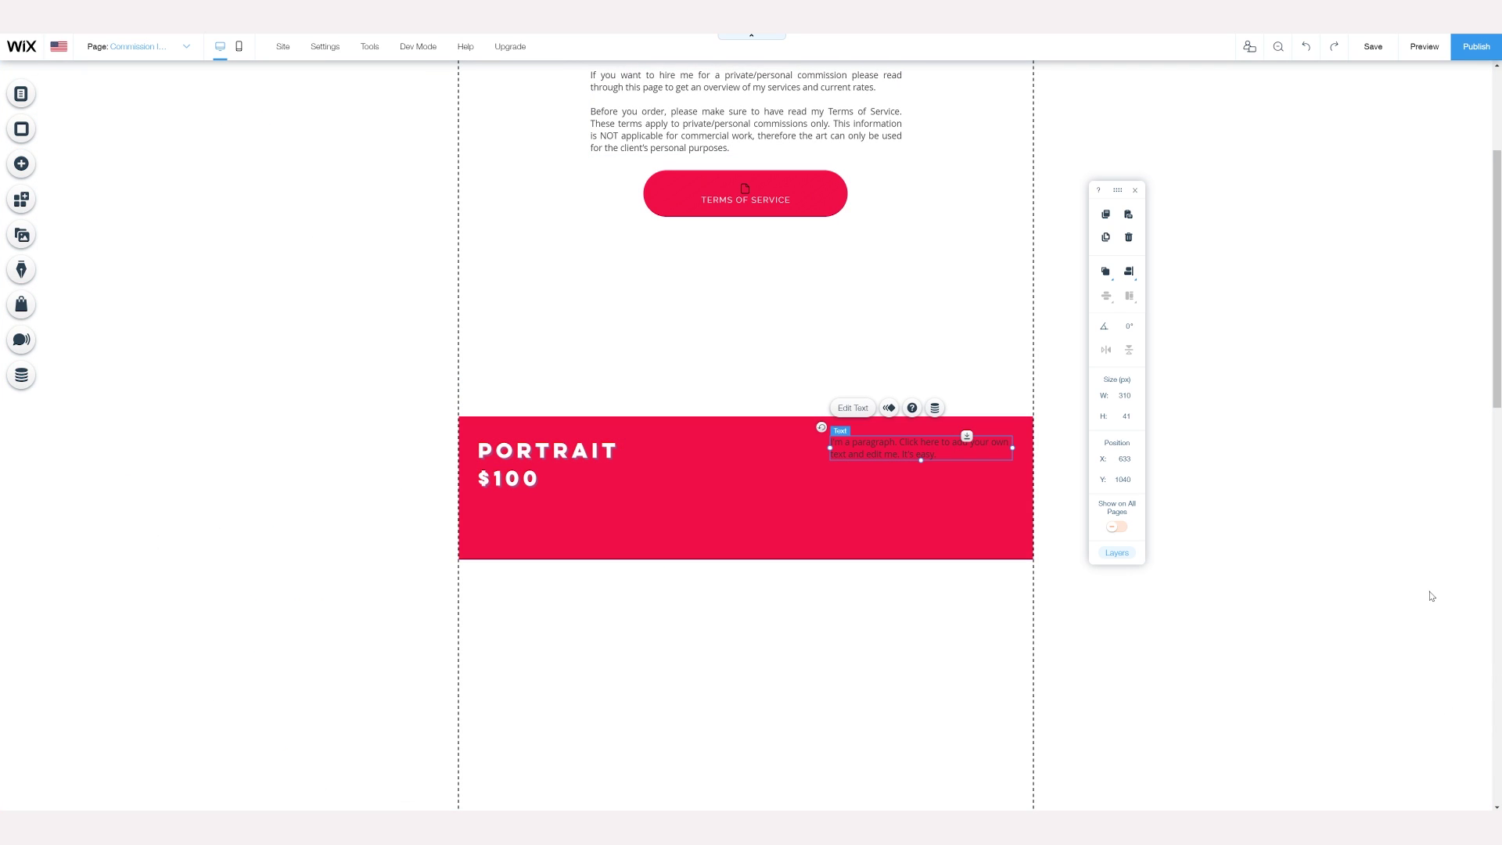
double_click(849, 444)
text(A portrait/bust commission crops the character around the neck/shoulder area depending on the individual character.  A simple background themed to the character comes with a portrait commission.  Additional character +$60)
key(ctrl+a)
click(1125, 640)
click(1030, 539)
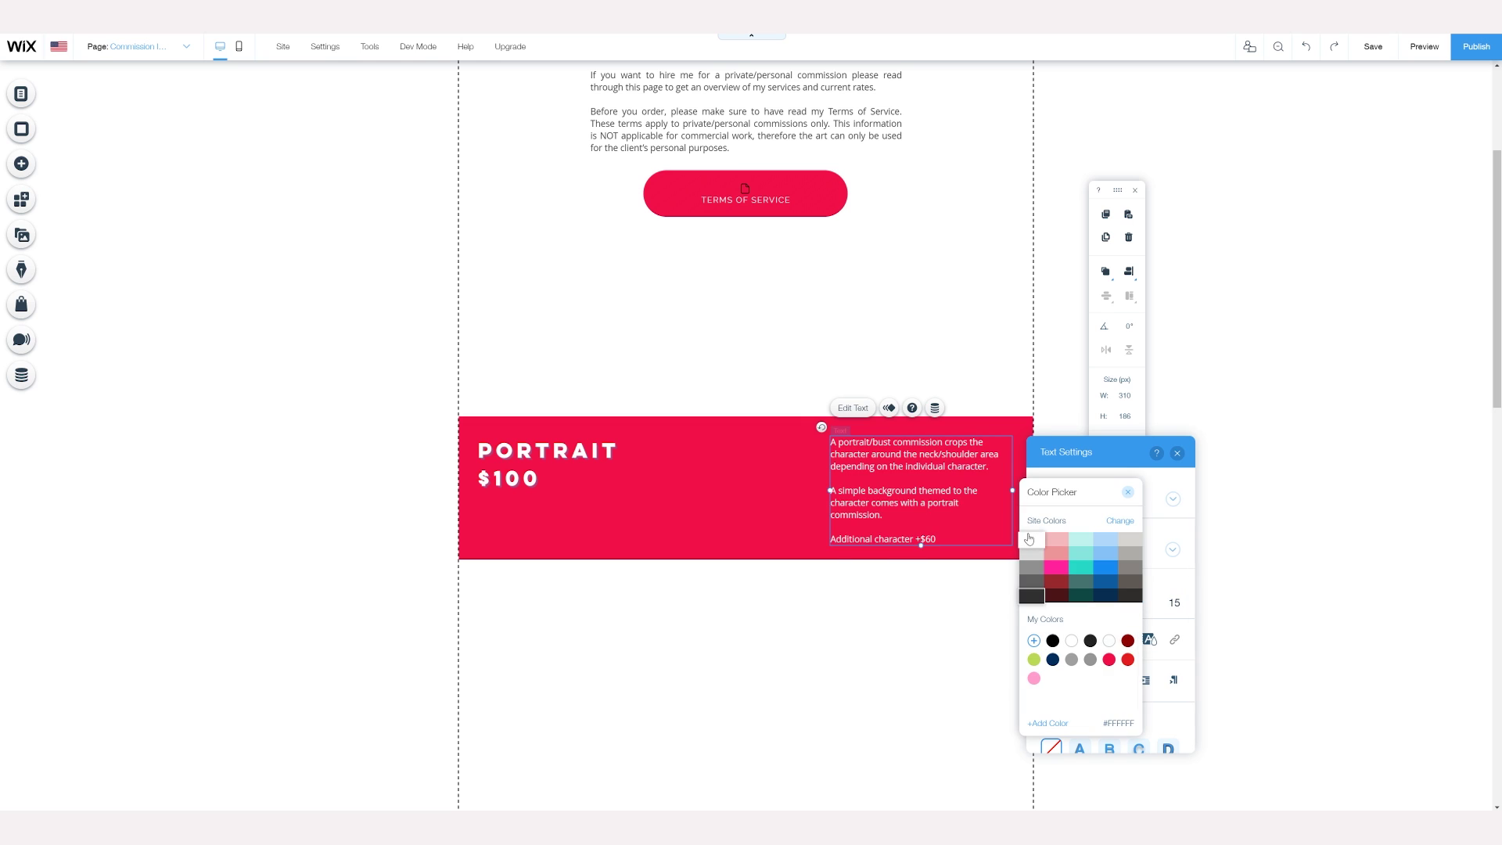
key(Escape)
key(Escape)
Step: Widen the portrait description text to about 418 px and shorten the red box to fit closely around it
drag(922, 464, 928, 461)
drag(833, 487, 773, 476)
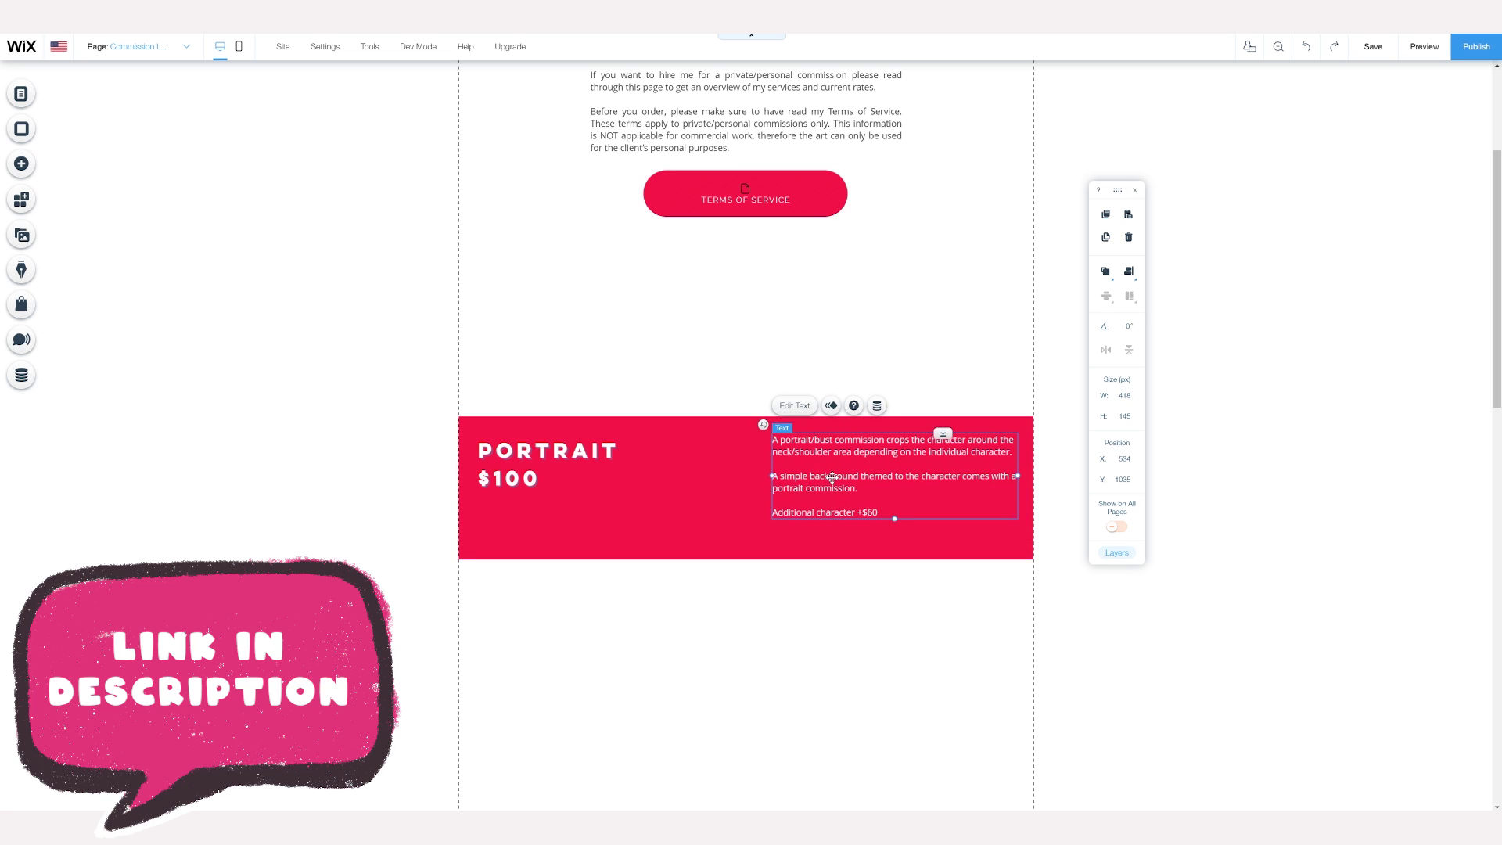
click(691, 513)
drag(744, 558, 745, 536)
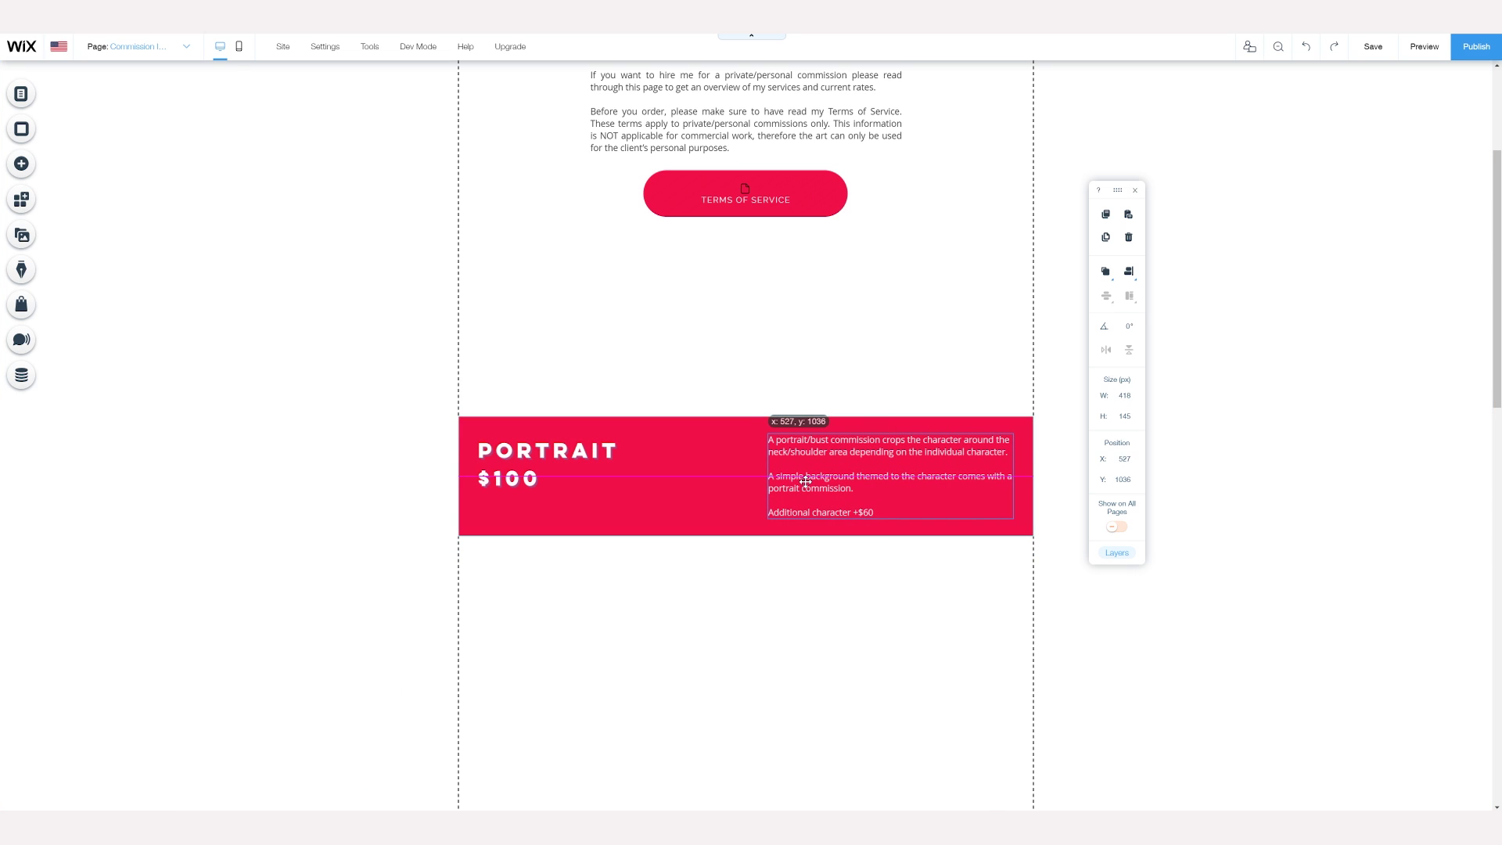
click(828, 584)
Step: Add a square grid gallery above the red Portrait box and resize it to the full content width, about 980 × 352 px
scroll(828, 584, down, 1)
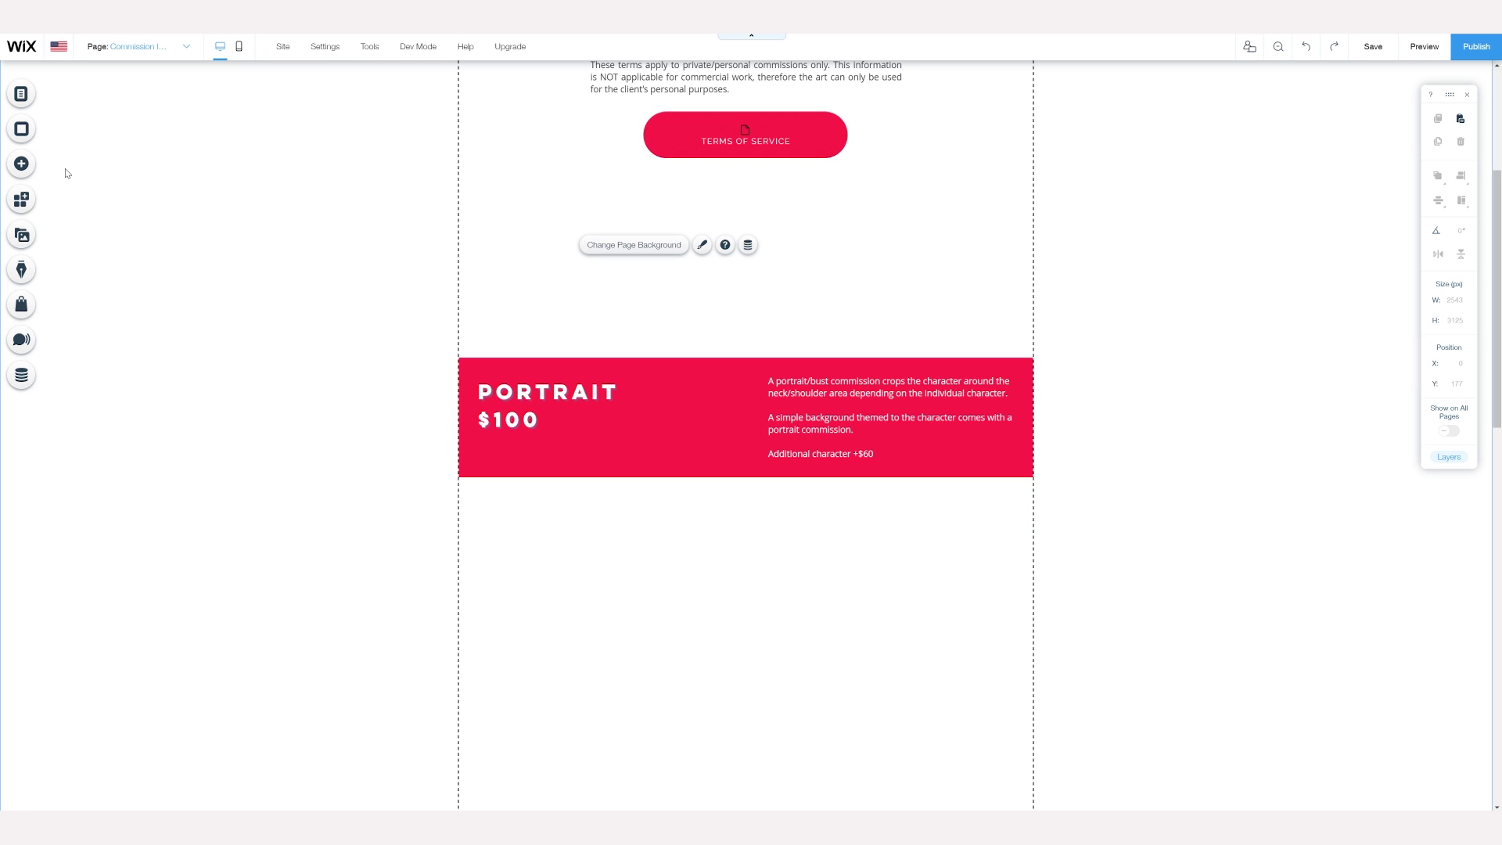
click(26, 168)
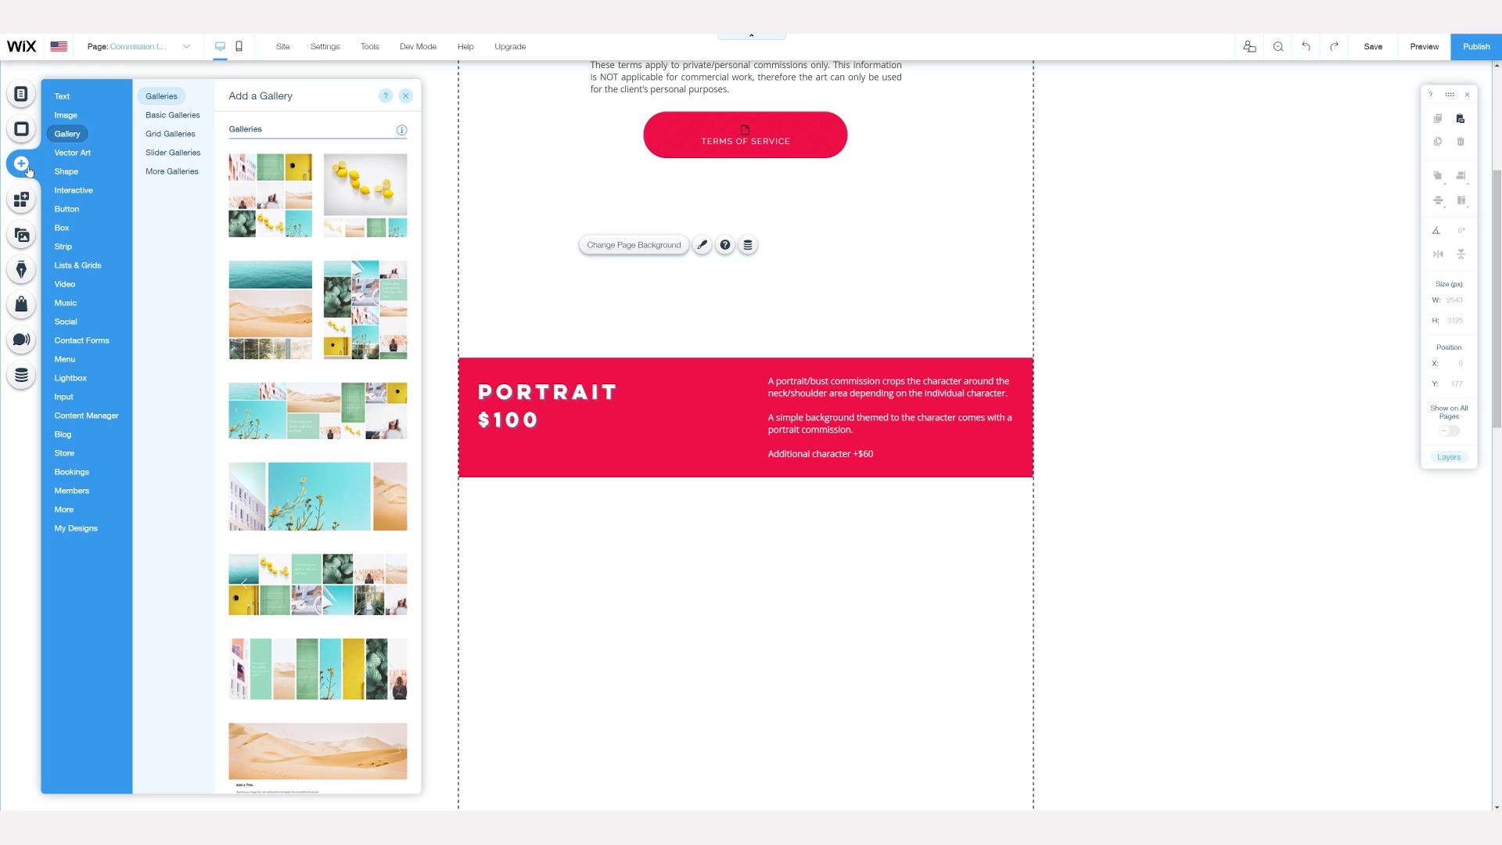
click(172, 115)
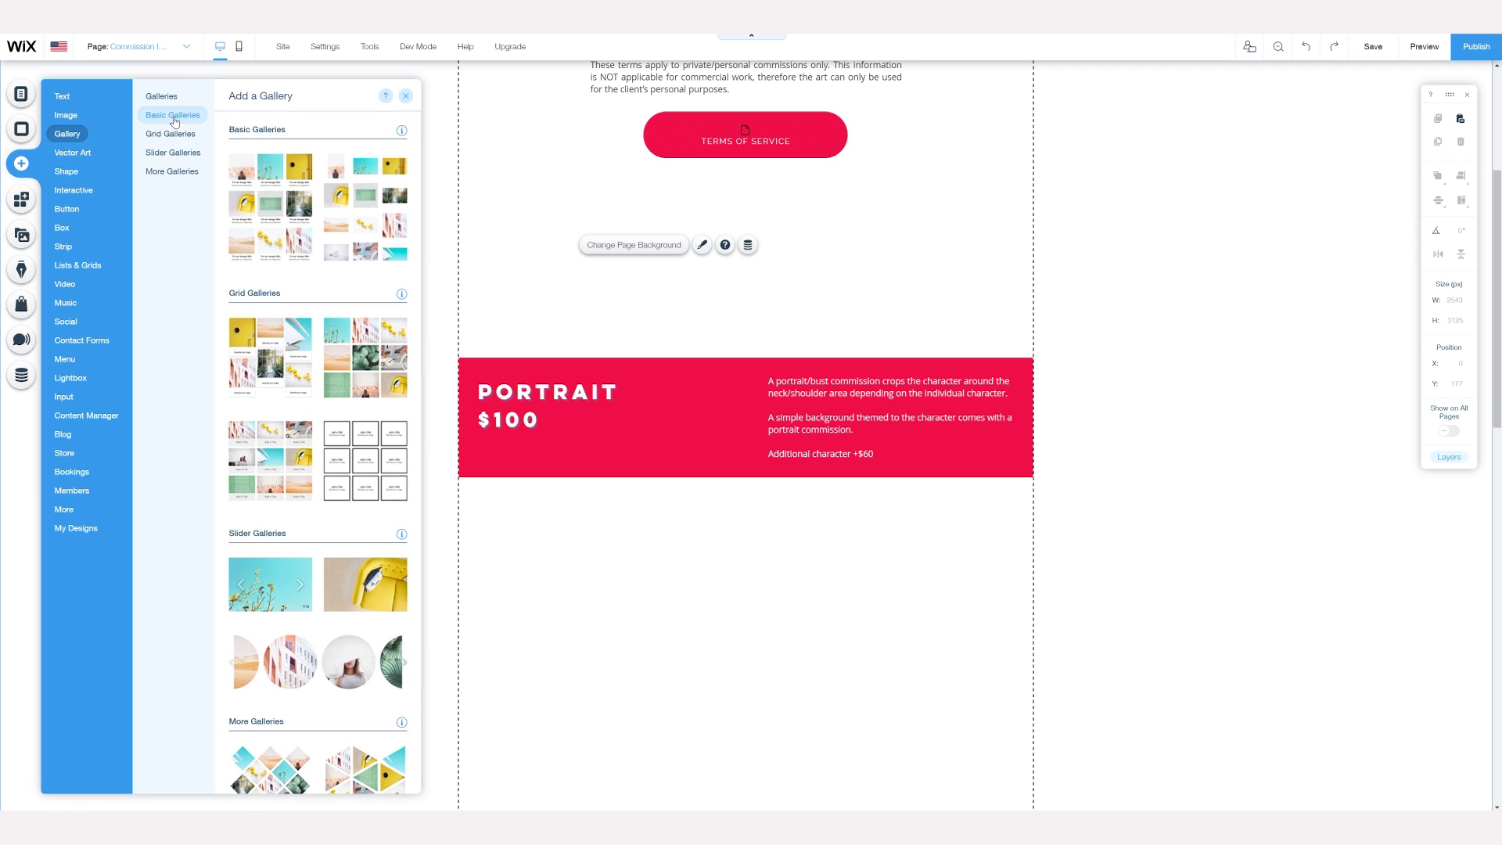
click(172, 135)
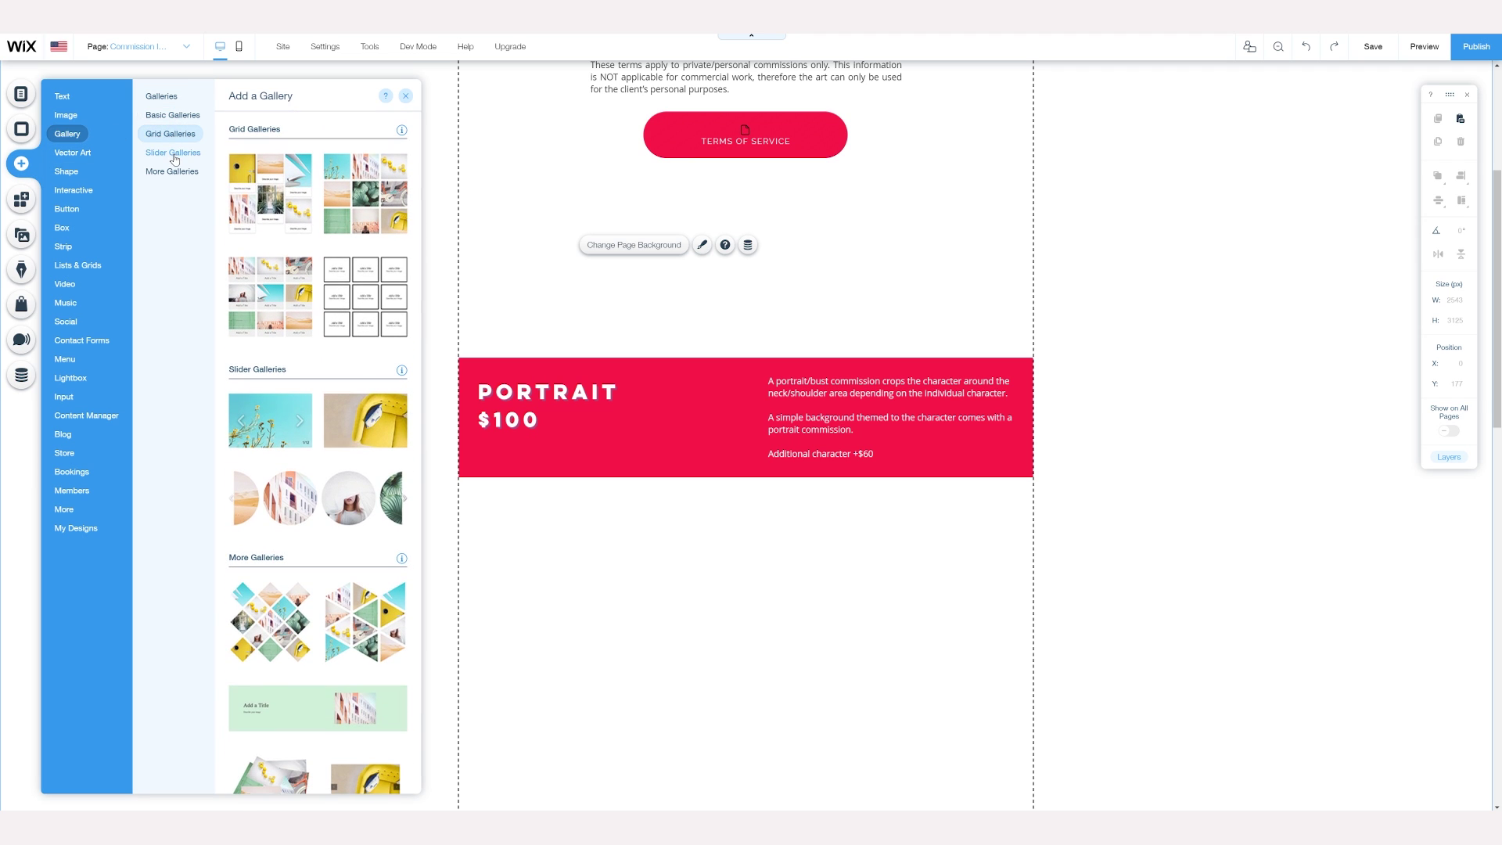
click(174, 155)
click(173, 170)
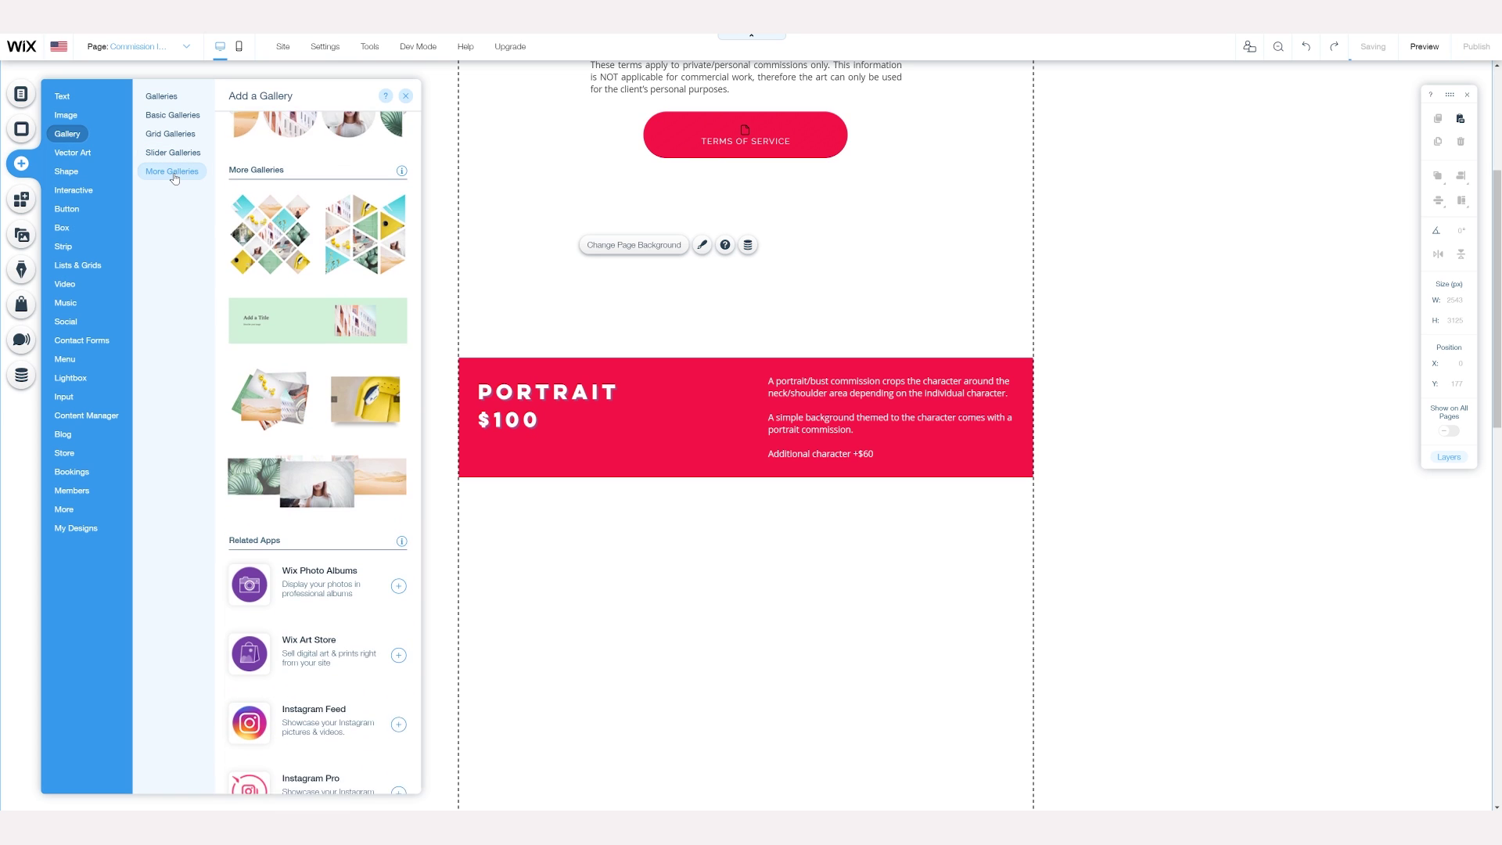
click(159, 98)
drag(260, 181, 604, 268)
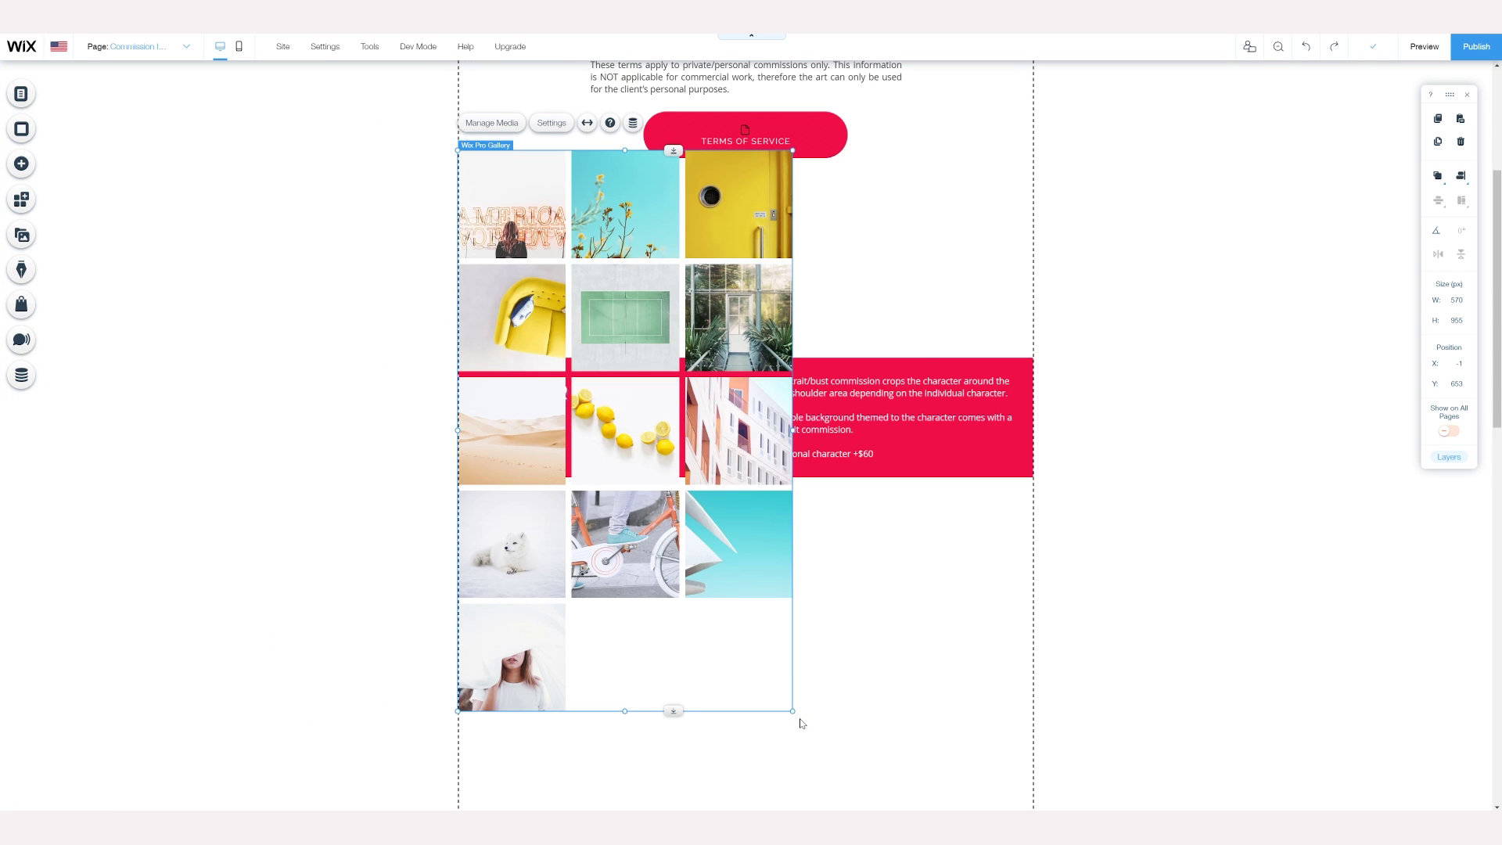
drag(791, 711, 1033, 359)
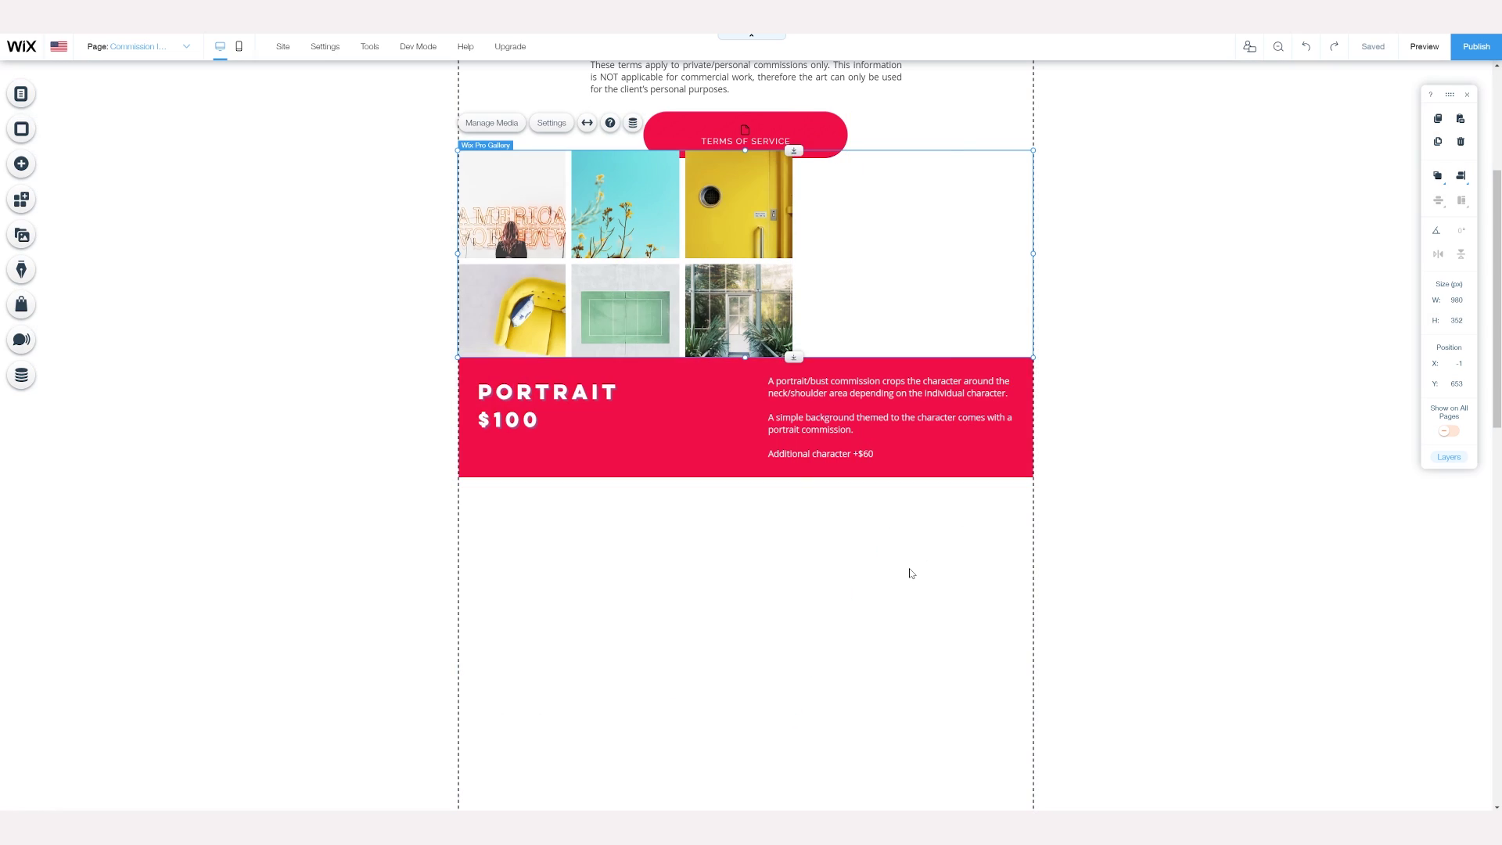
Step: Lower the gallery's upper edge to just below the Terms of Service button and delete all its sample images
drag(802, 152, 801, 183)
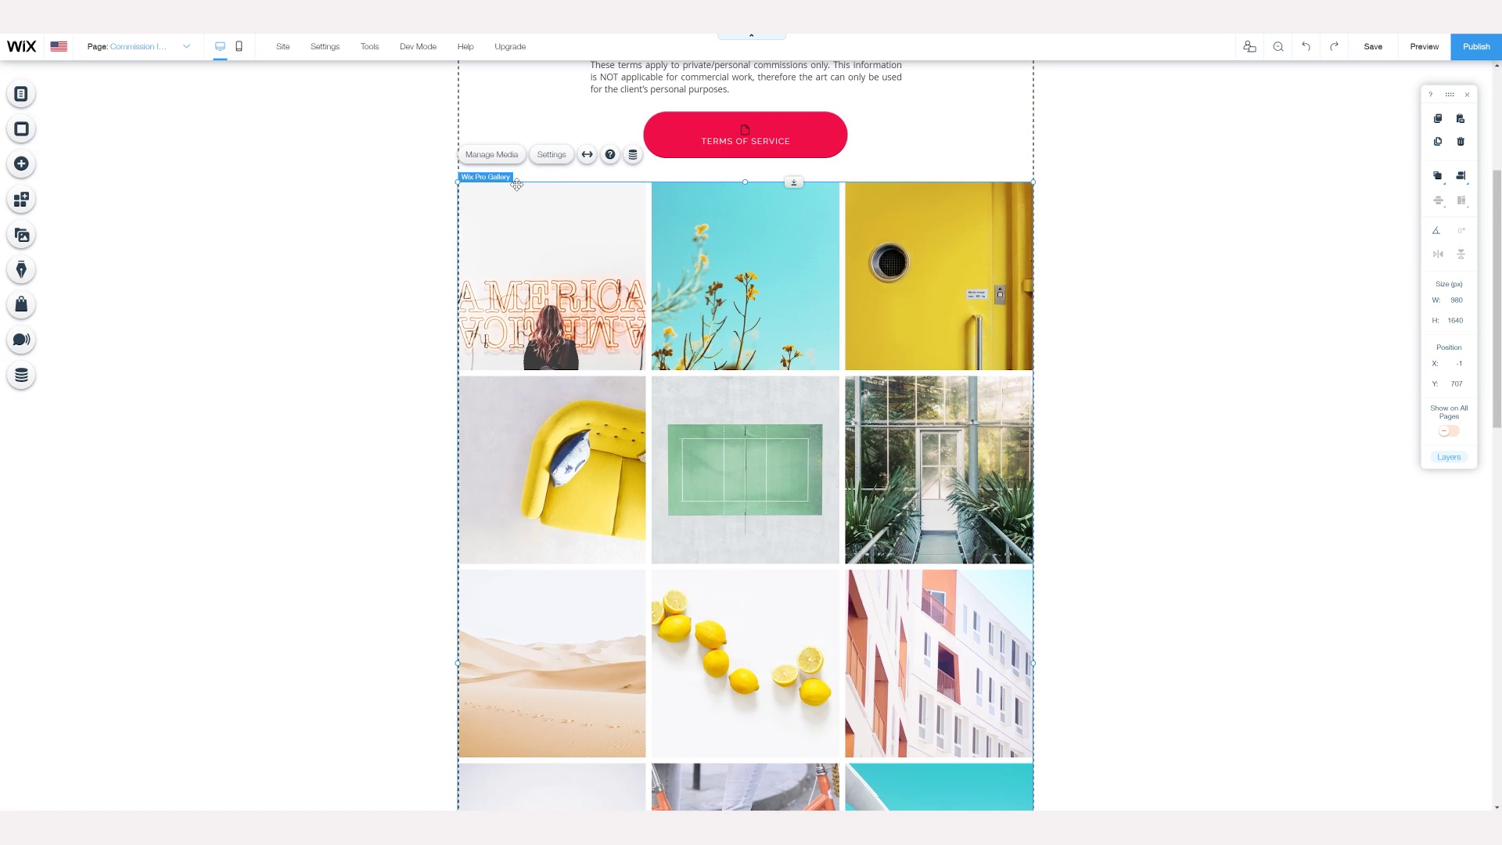
click(503, 159)
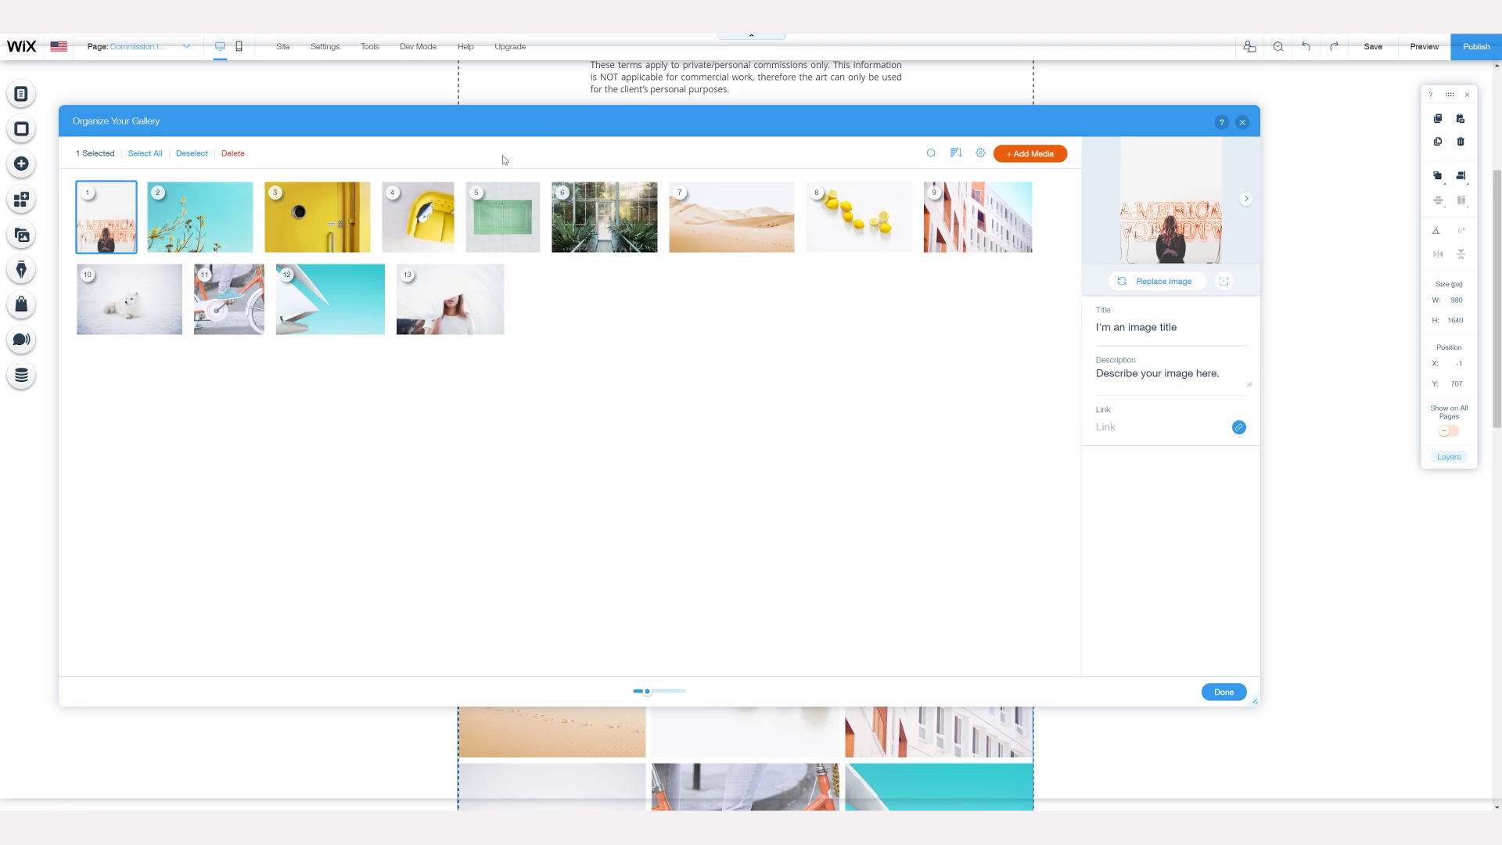
click(146, 153)
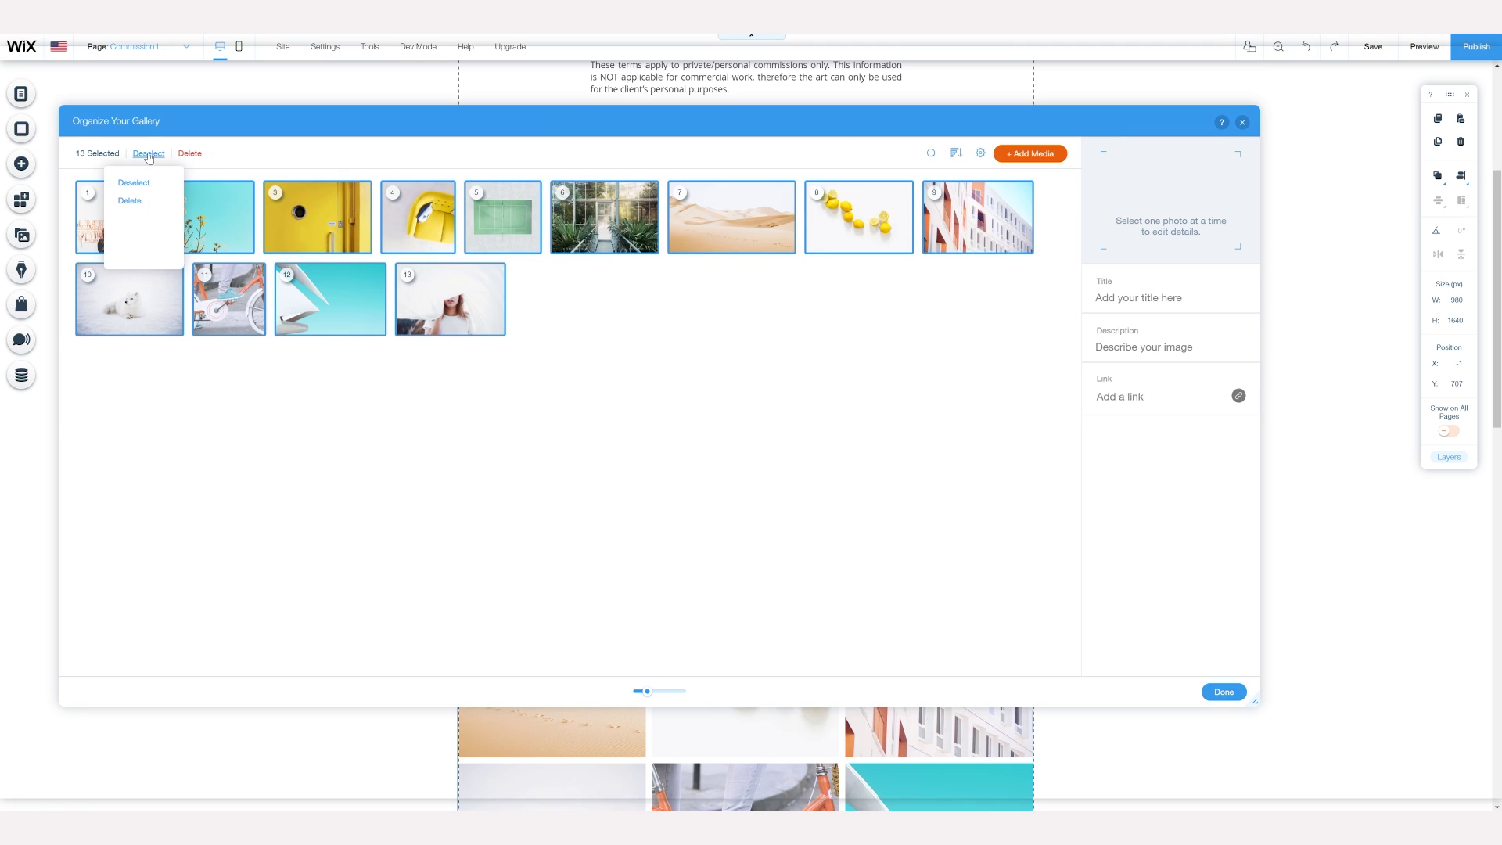
click(190, 154)
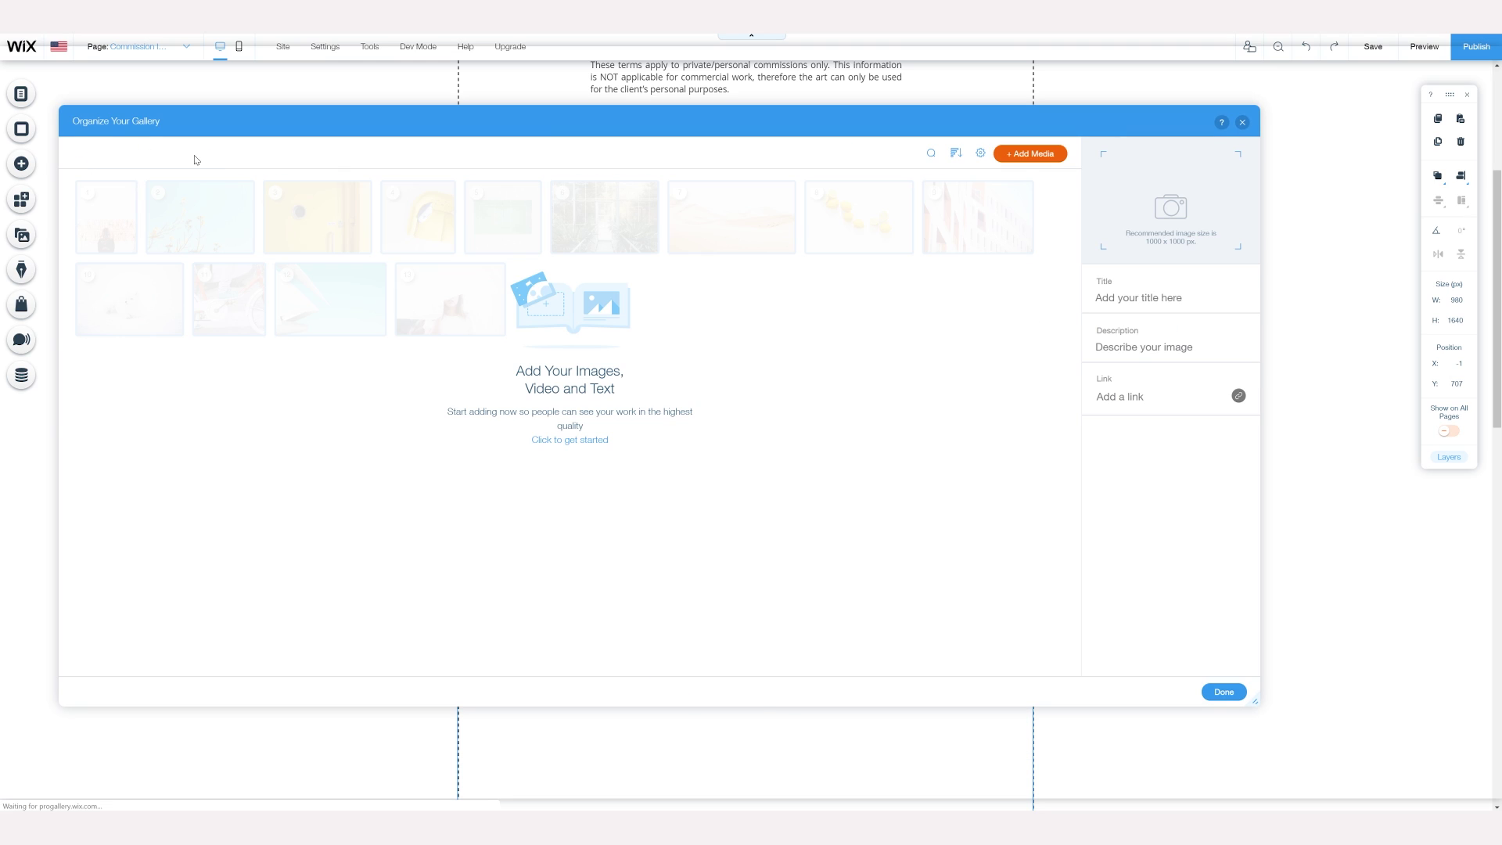
Step: Add all three images from the site folder Commission images > Portrait Examples to the gallery
click(1030, 154)
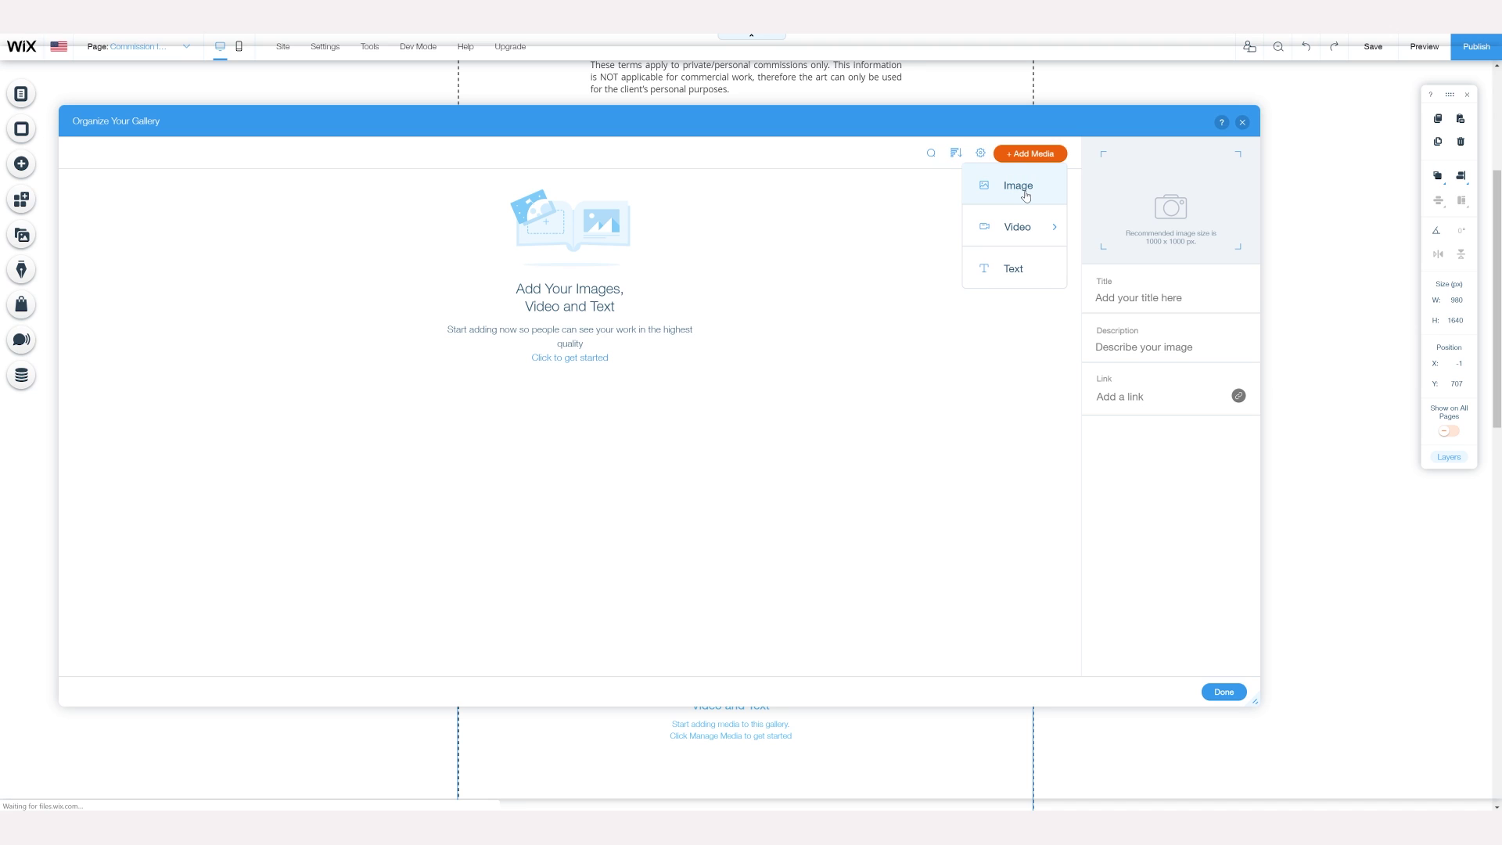
click(1026, 193)
click(575, 459)
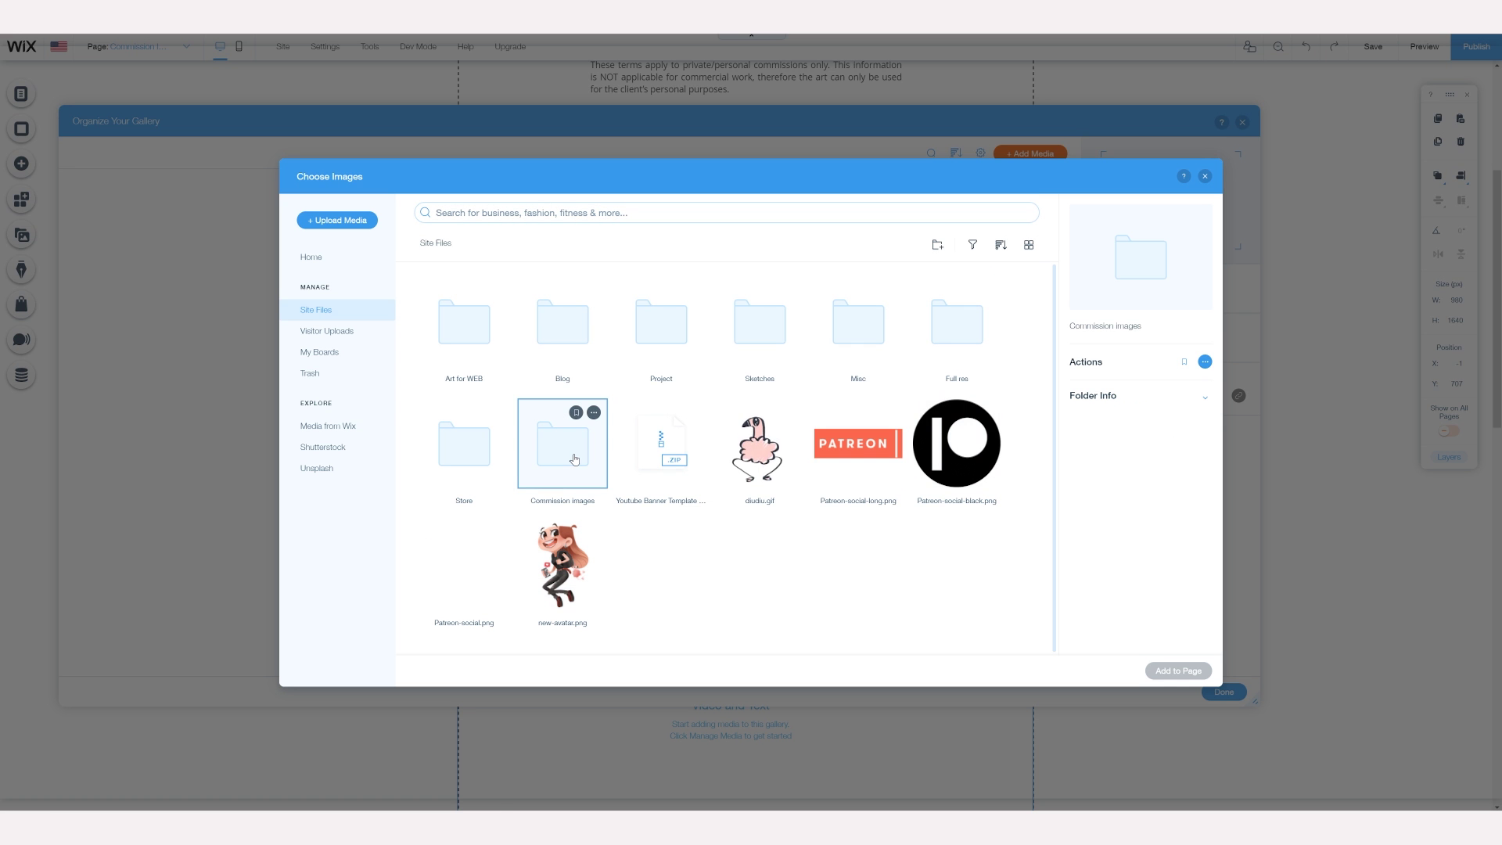
double_click(574, 459)
double_click(665, 331)
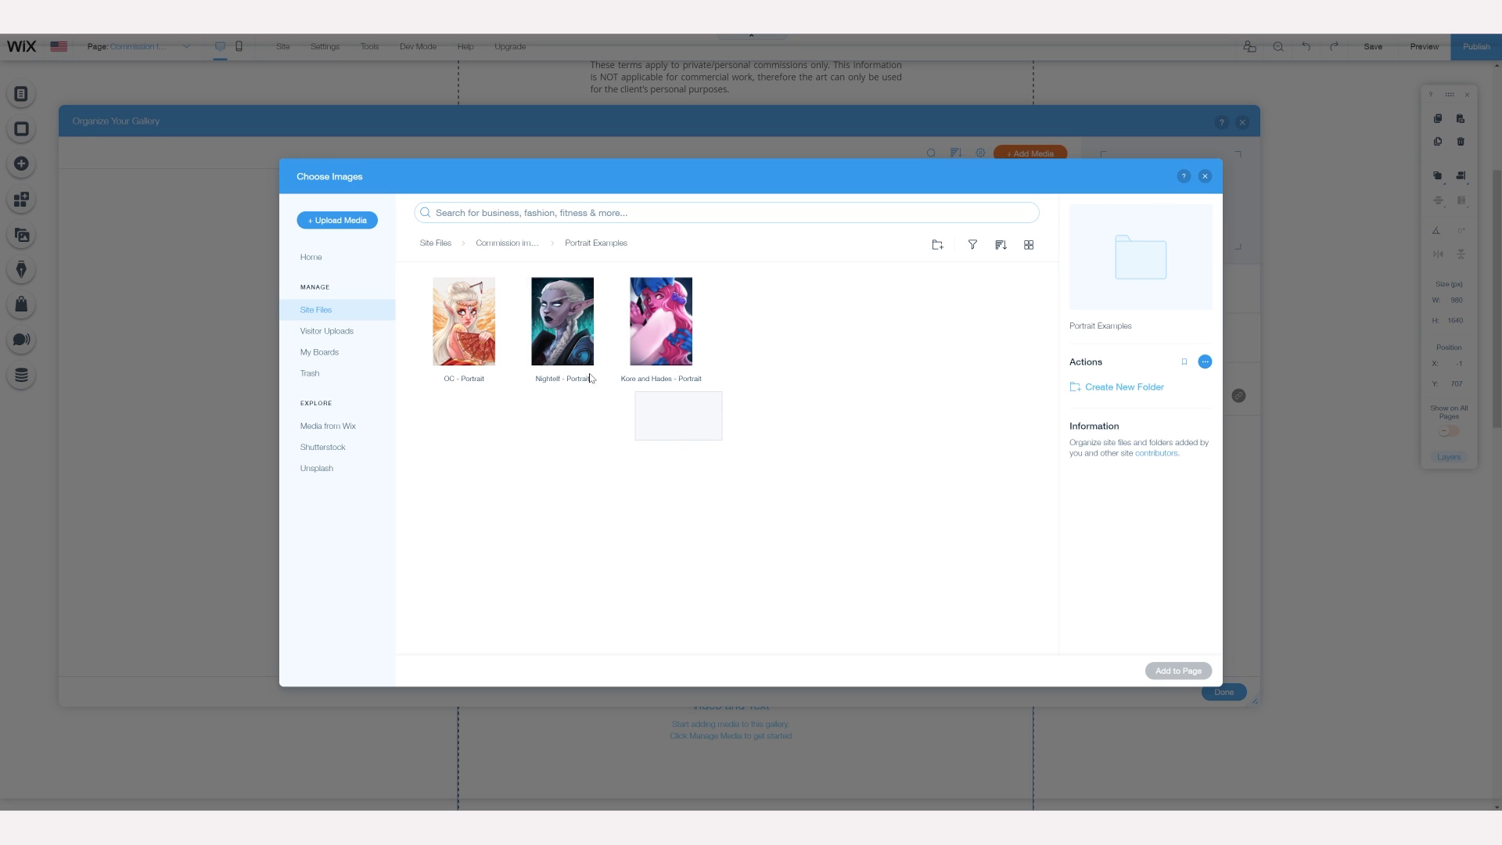
drag(610, 384, 422, 274)
click(1178, 671)
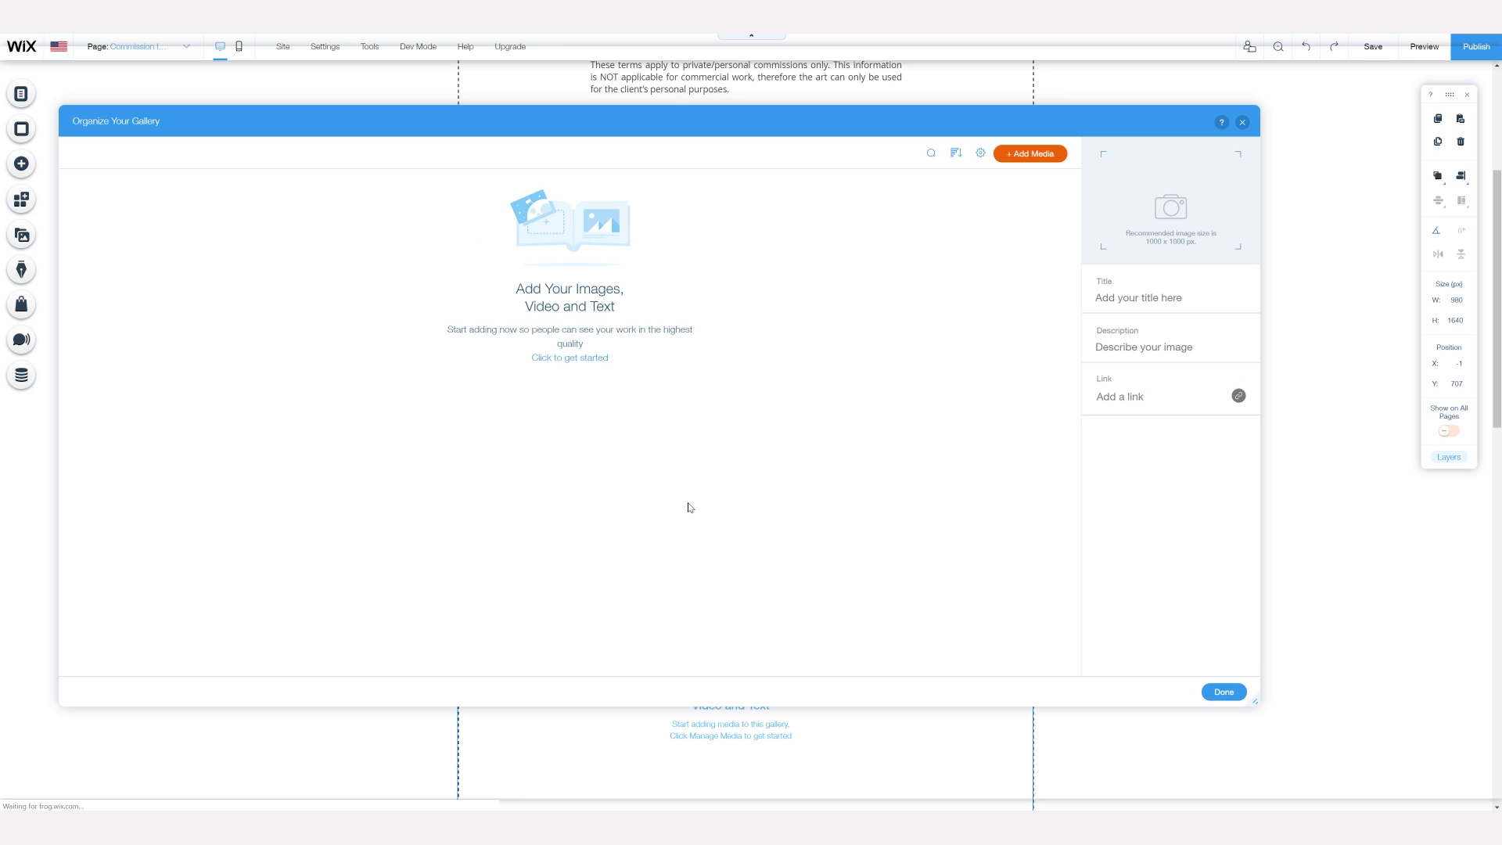
Step: Reorder the gallery images to Kore and Hades, Nightelf, then OC, and finish organizing the media
drag(276, 216, 112, 217)
drag(276, 230, 192, 226)
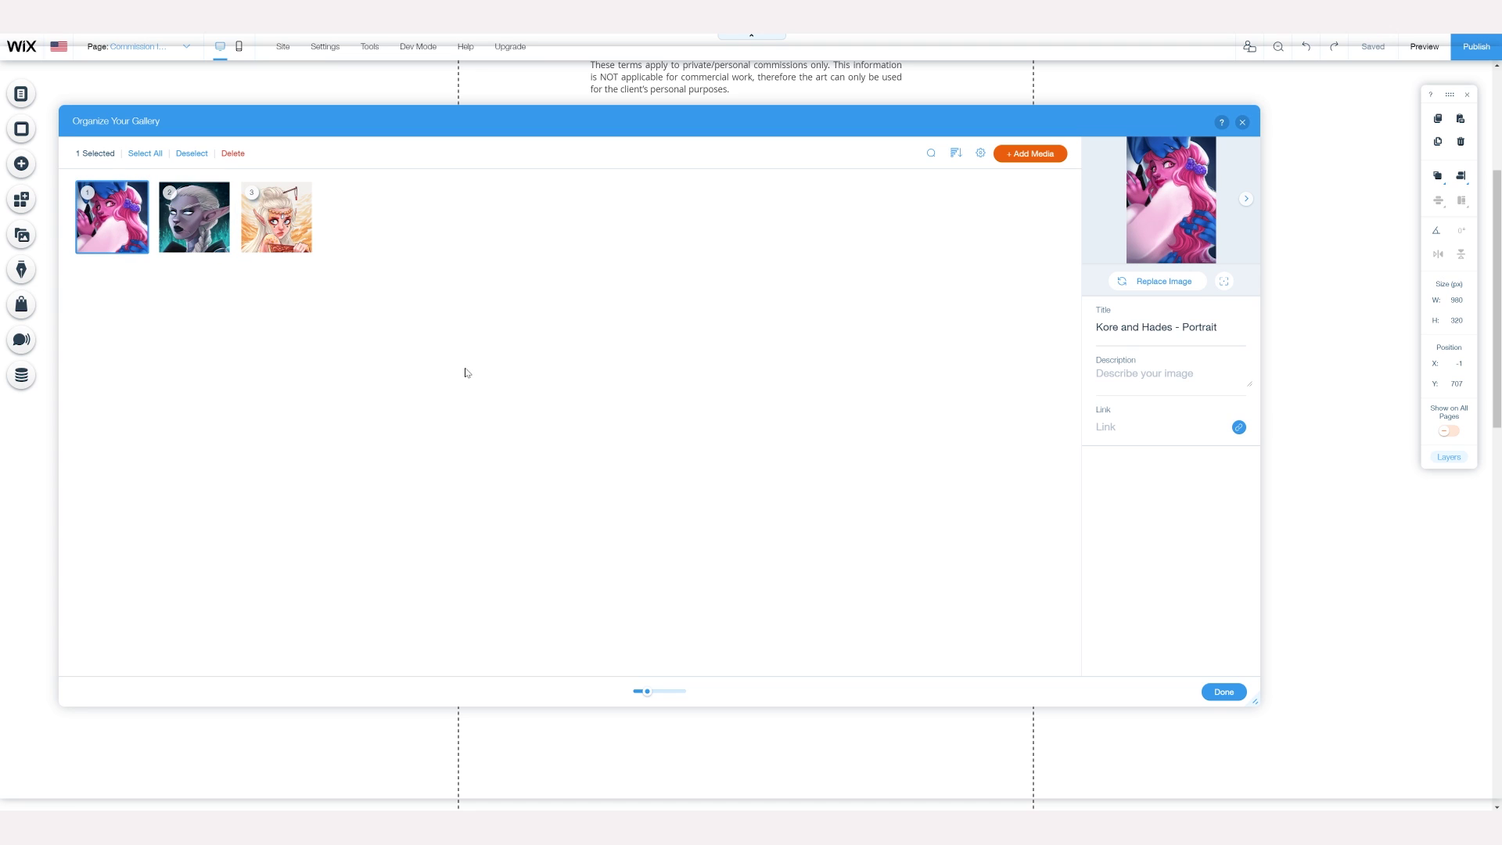
click(1222, 691)
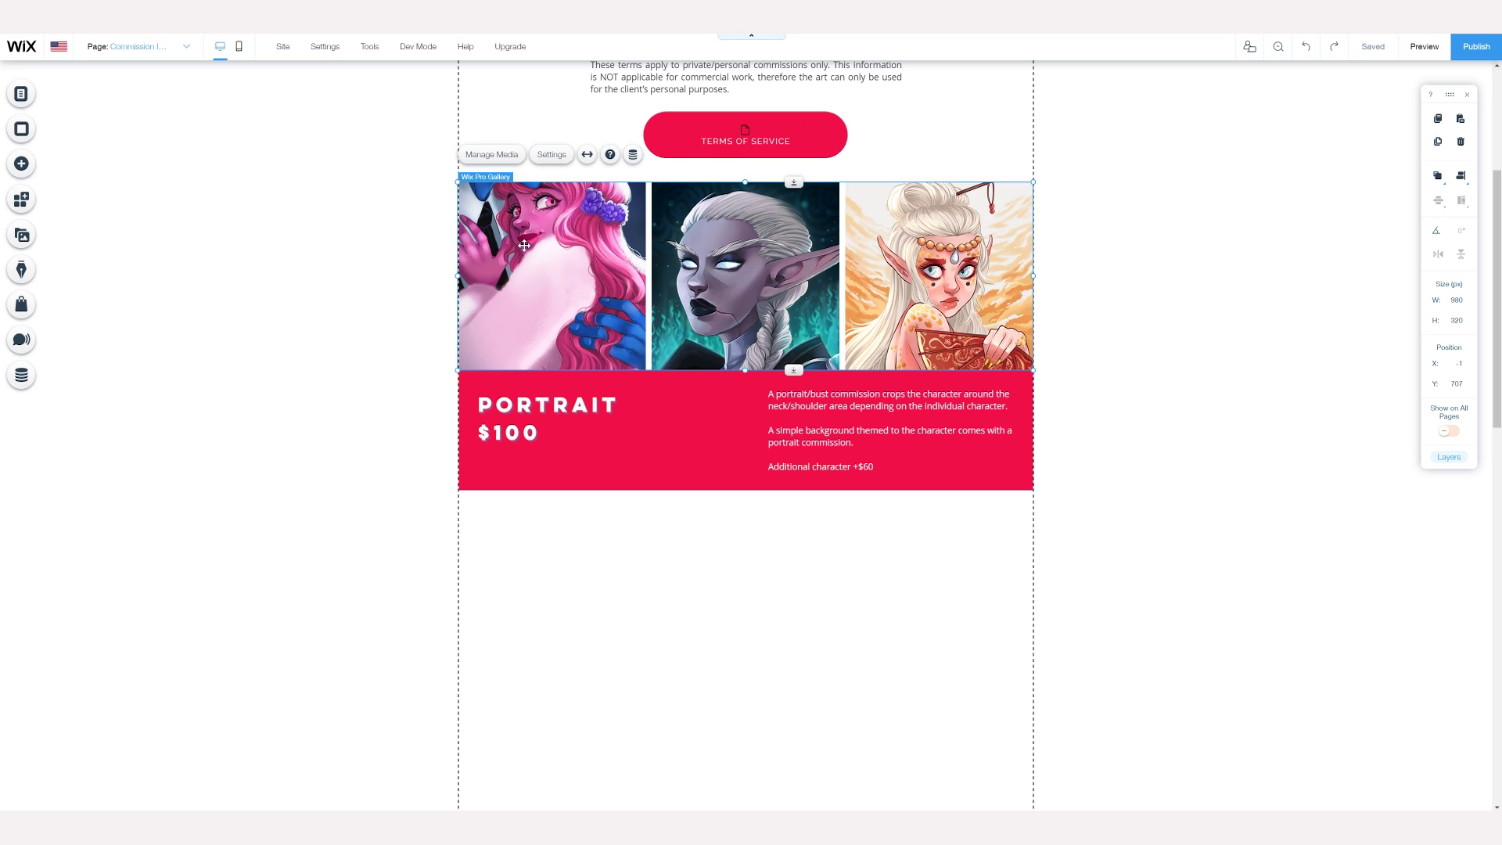
Step: Customize the portrait gallery's grid layout with a 3:4 image ratio
click(551, 155)
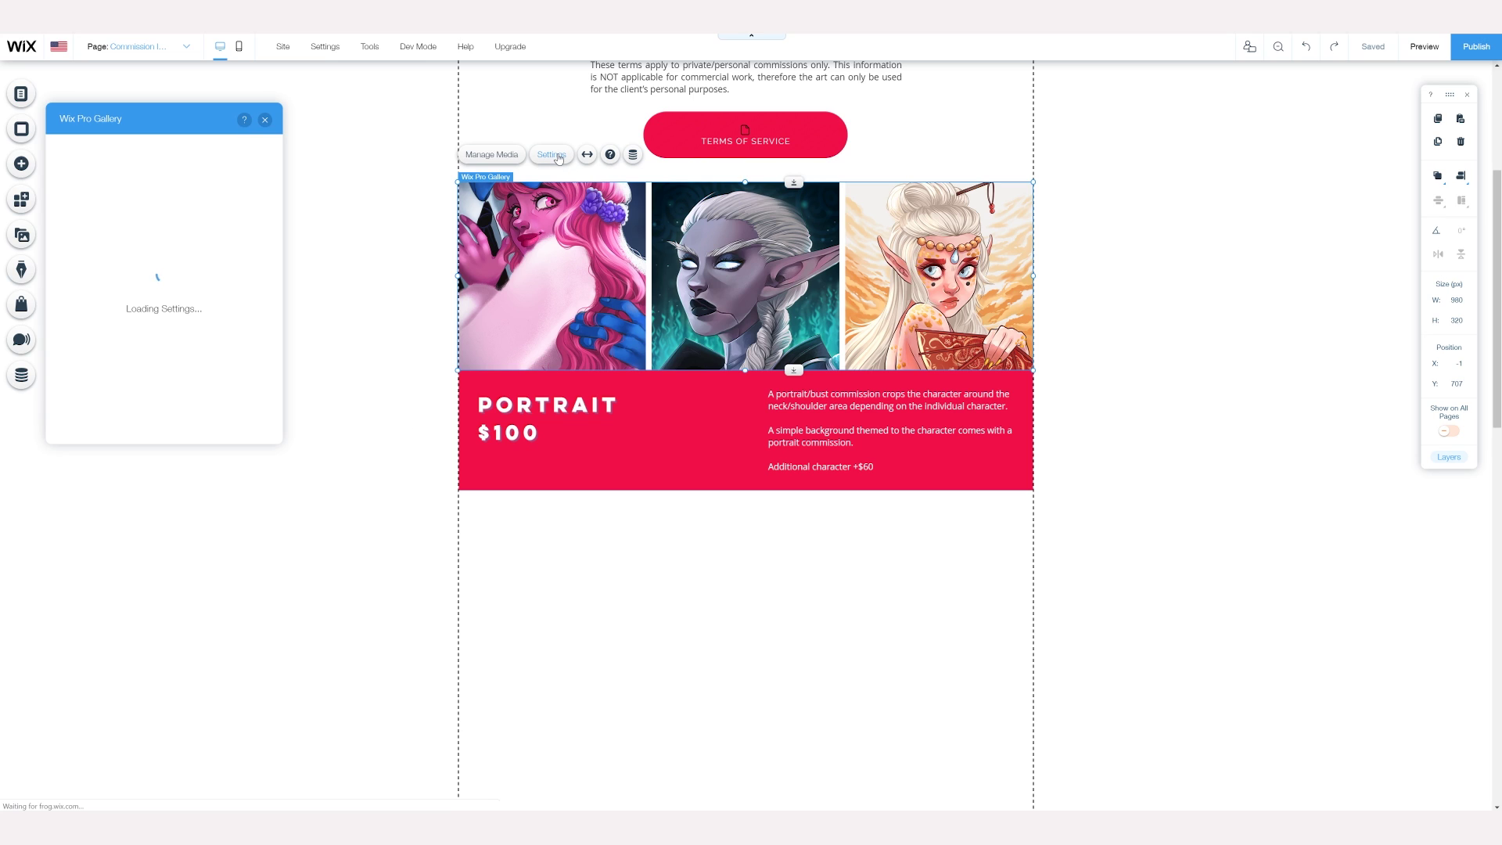
click(72, 173)
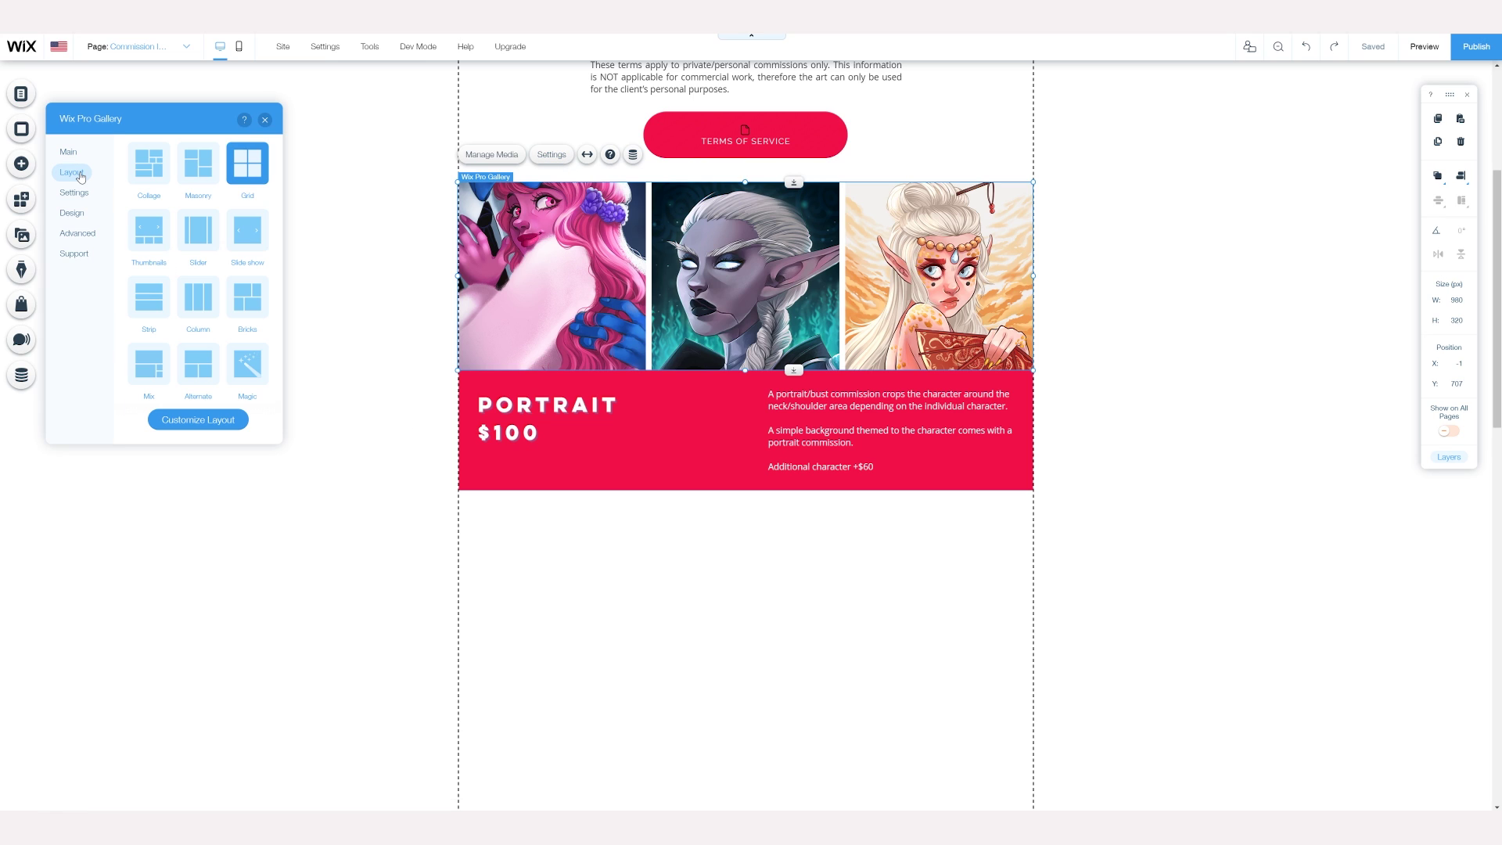
click(206, 425)
scroll(281, 253, down, 5)
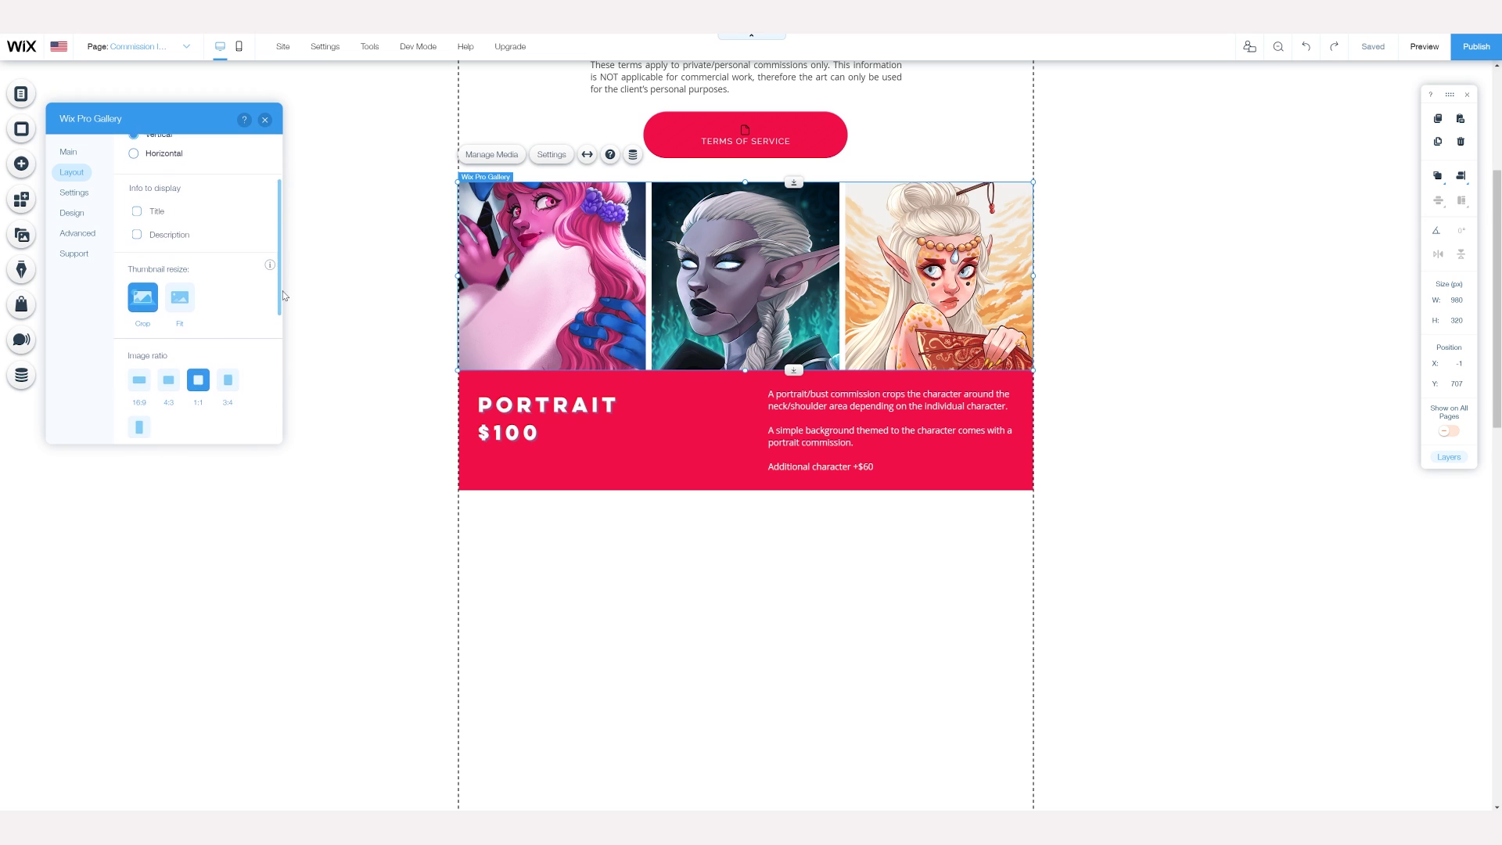
click(231, 308)
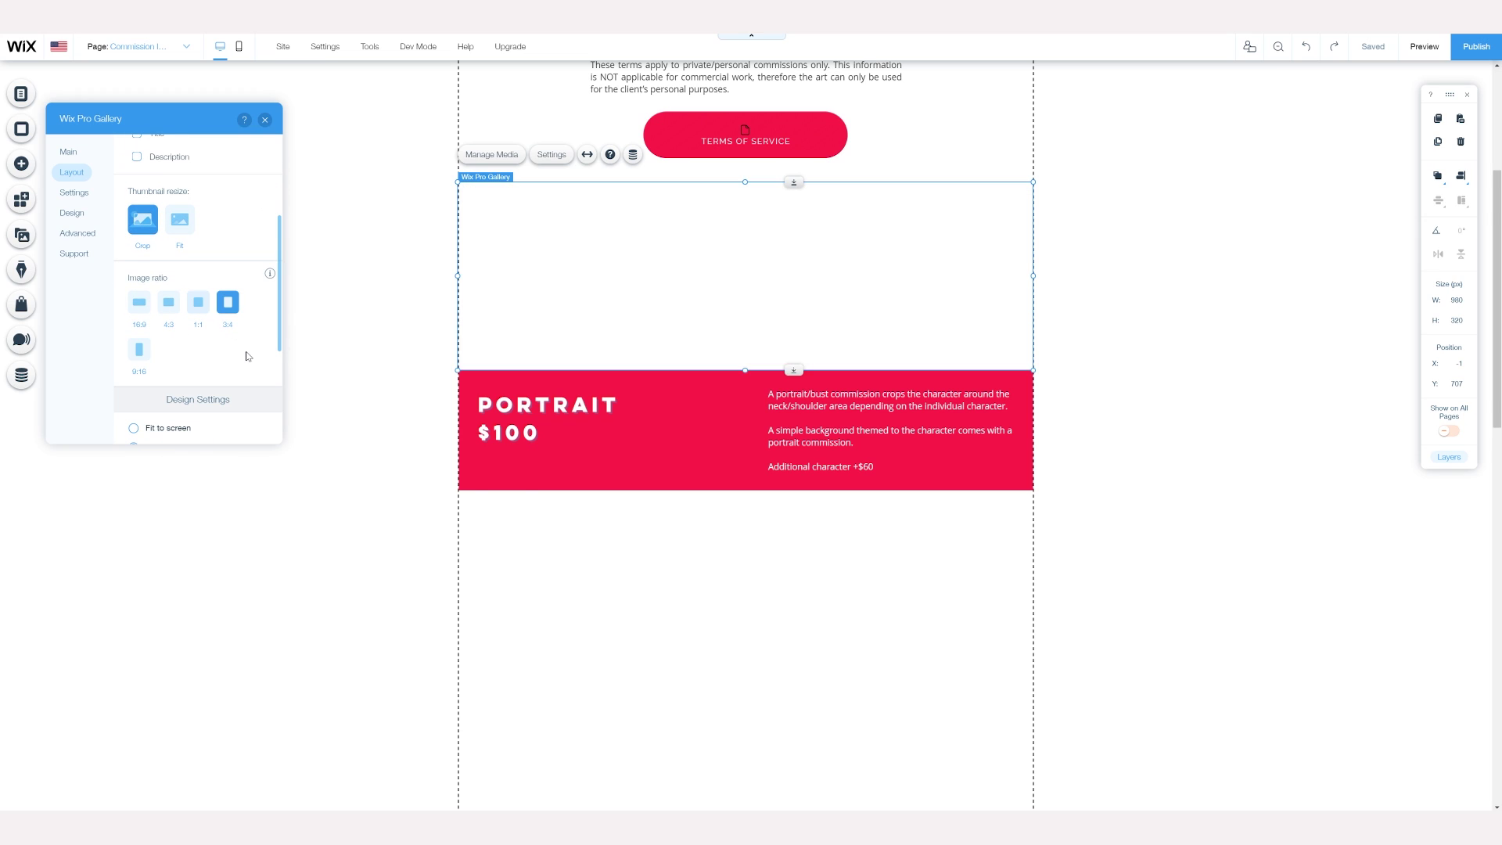
Step: Set the gallery's image spacing to 0 and close its settings
scroll(281, 304, down, 5)
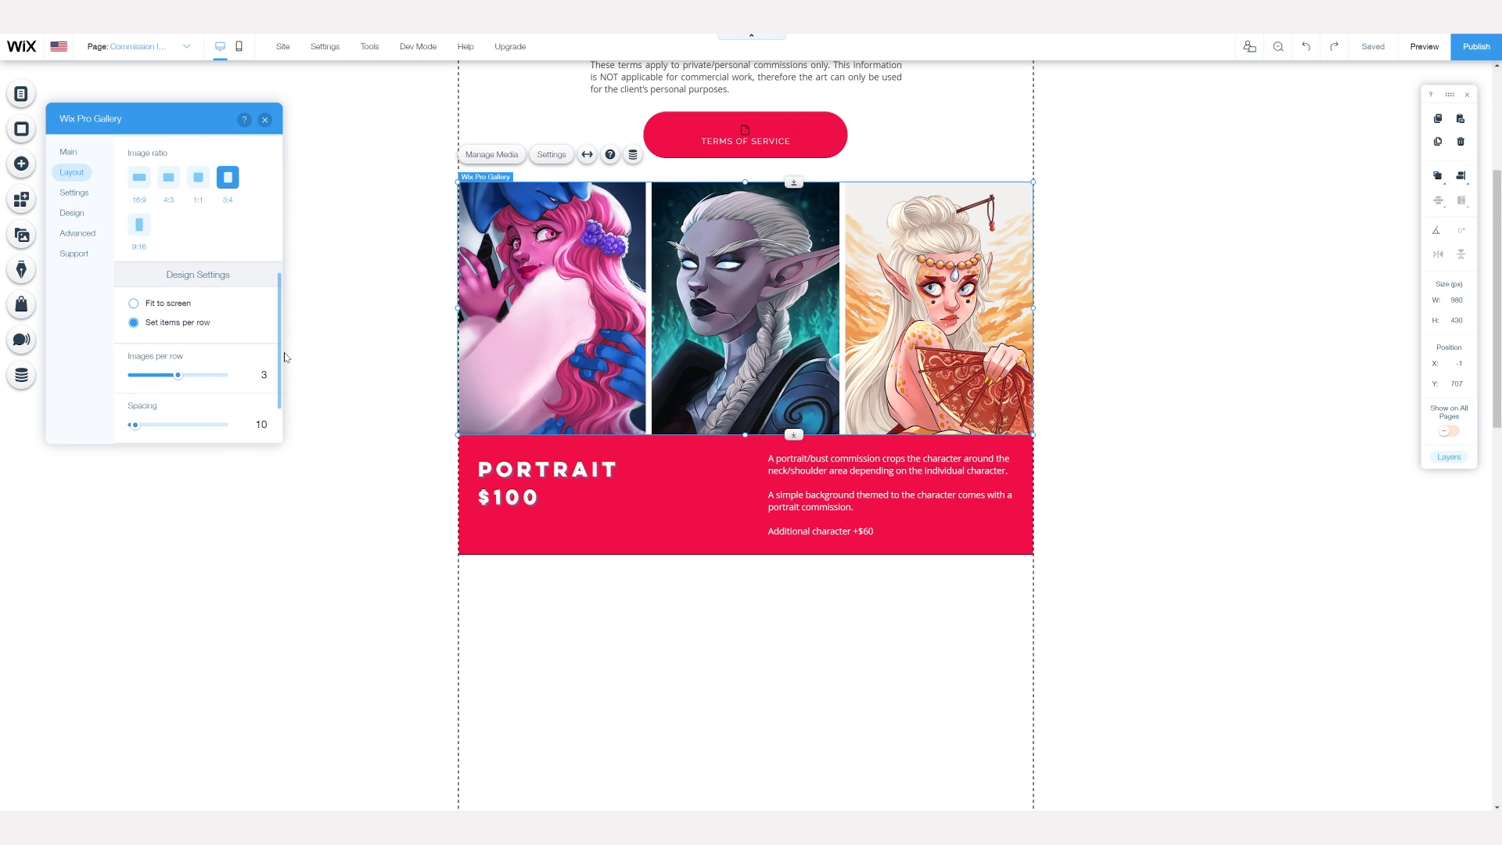
drag(135, 326, 121, 327)
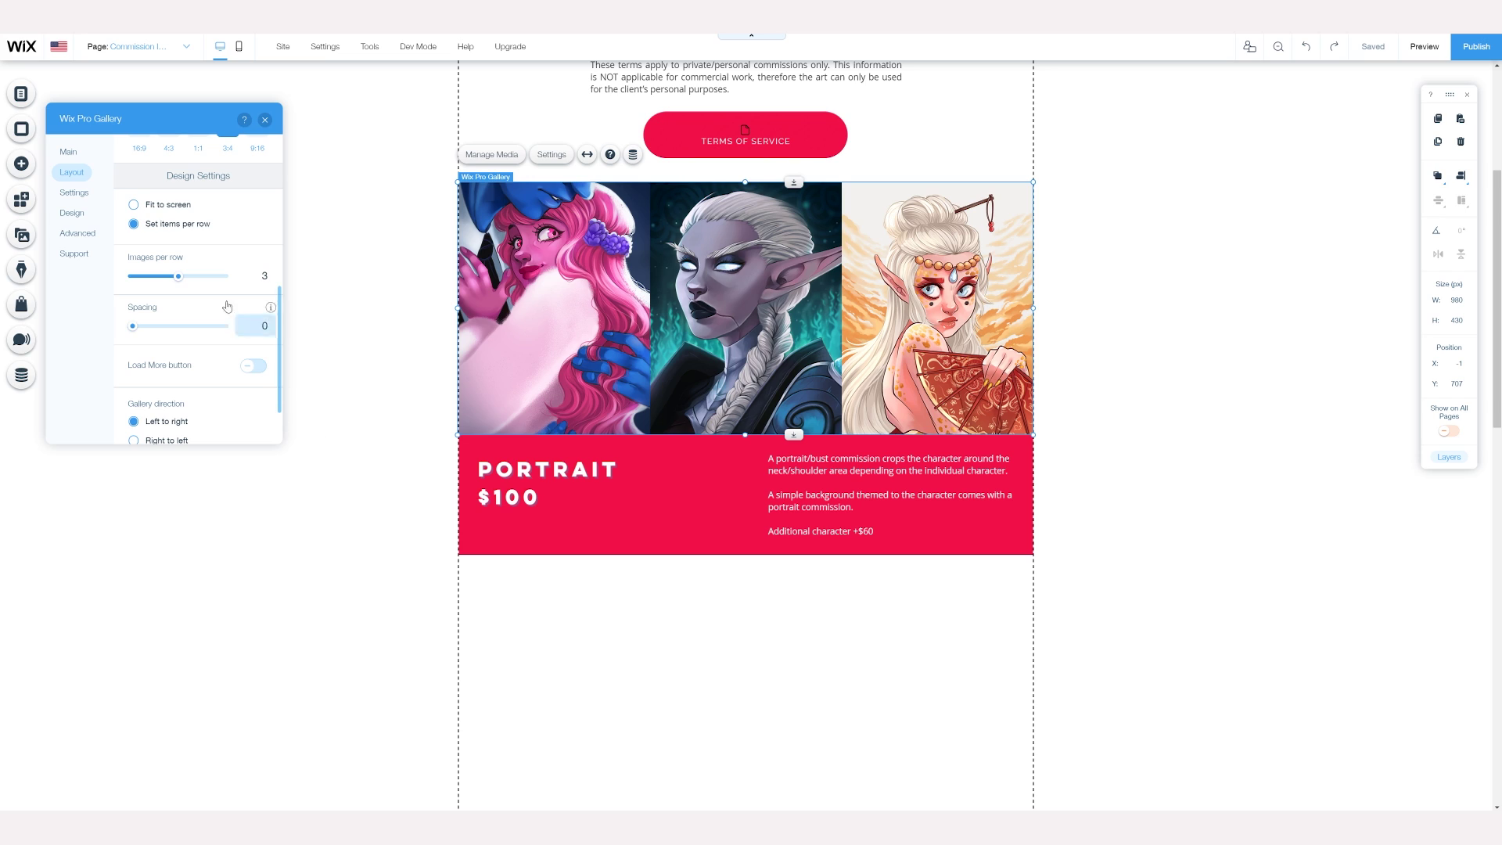
scroll(266, 283, down, 1)
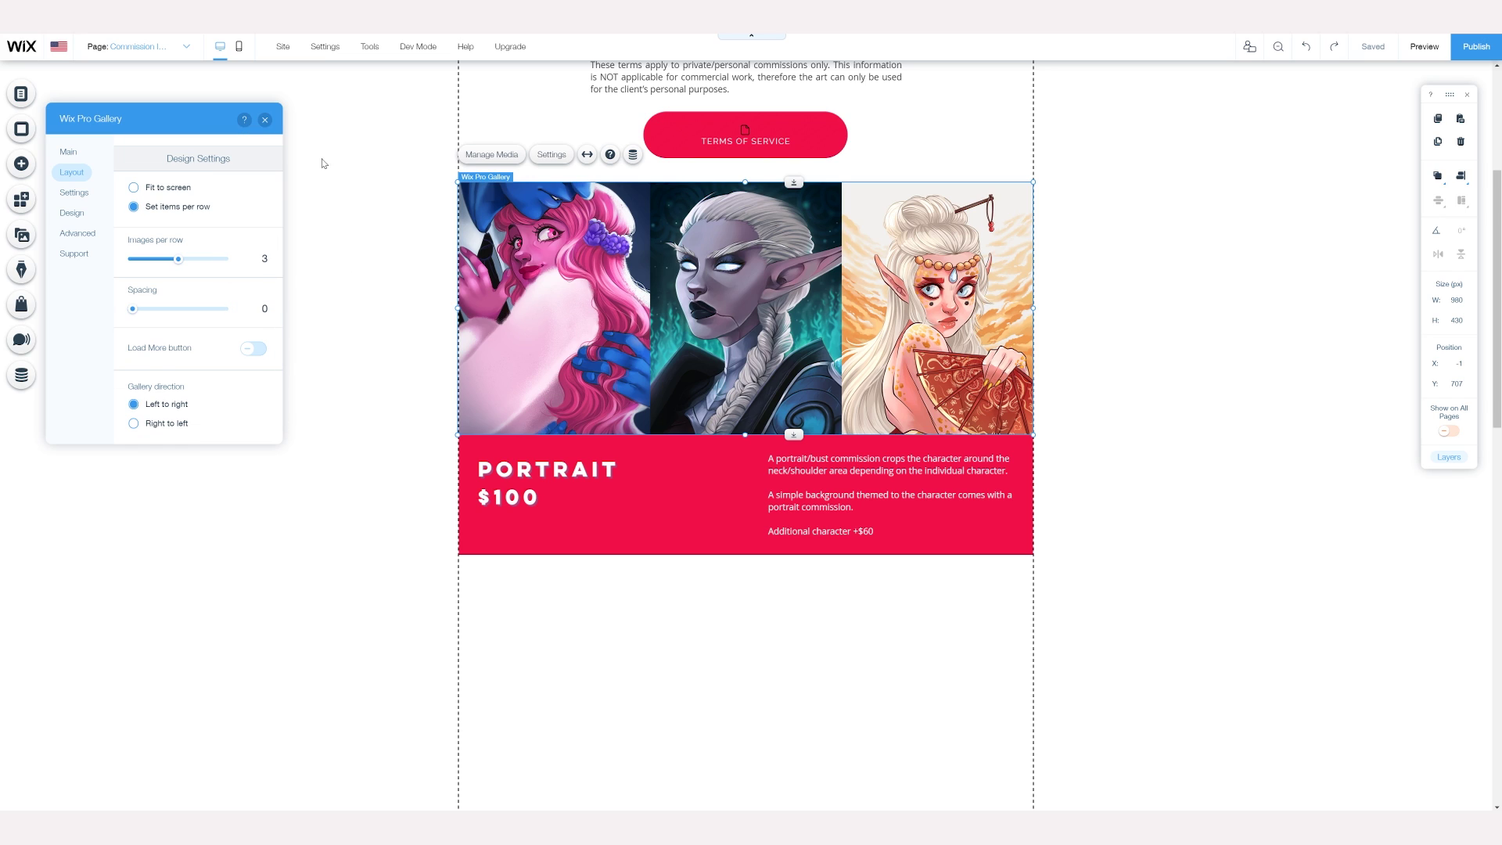
click(266, 121)
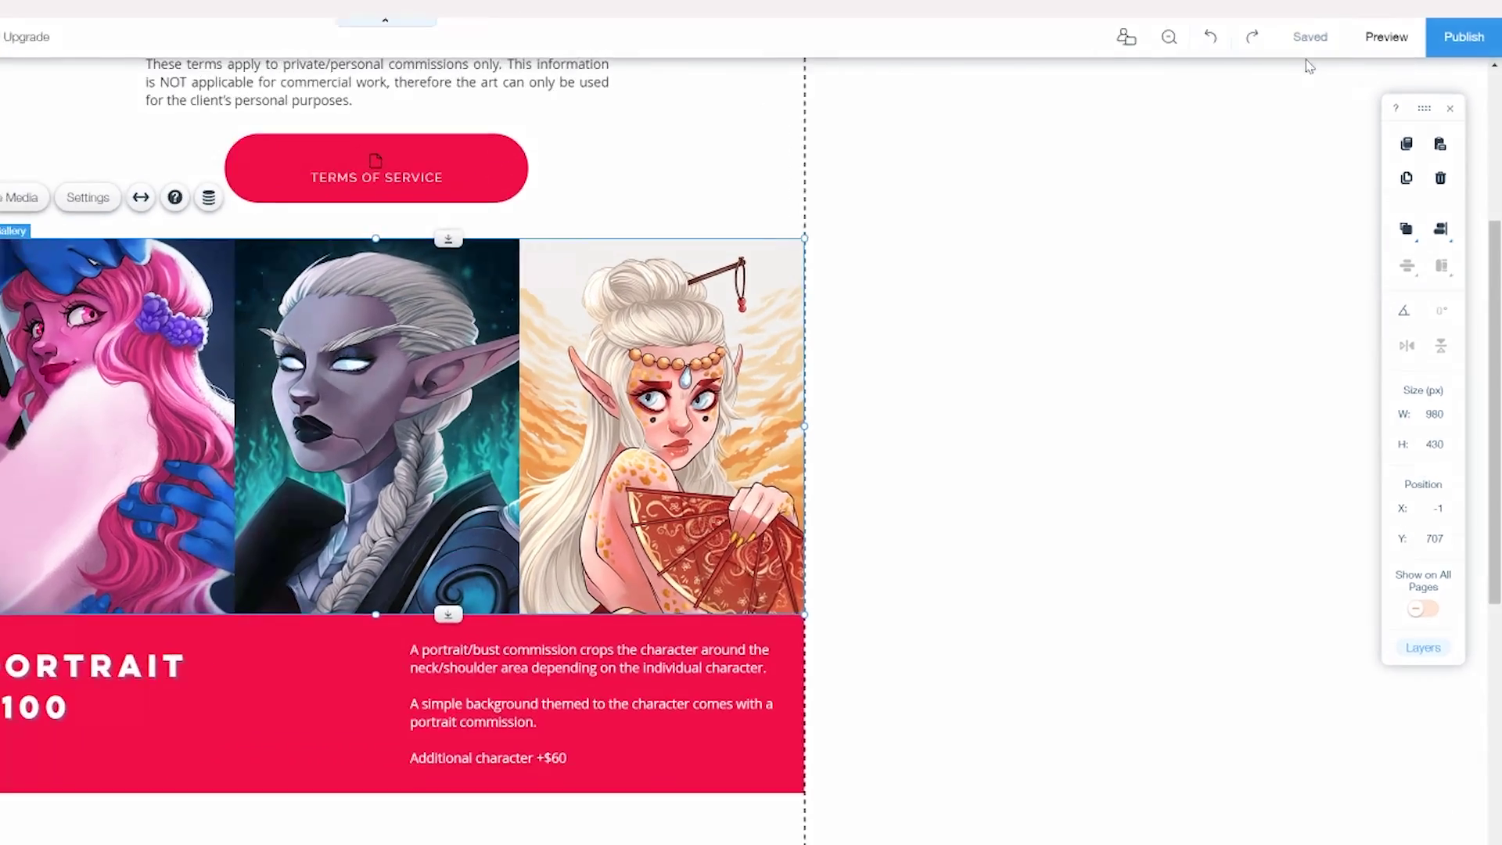
Step: Save the site manually and clear the gallery selection
mouse_move(1377, 51)
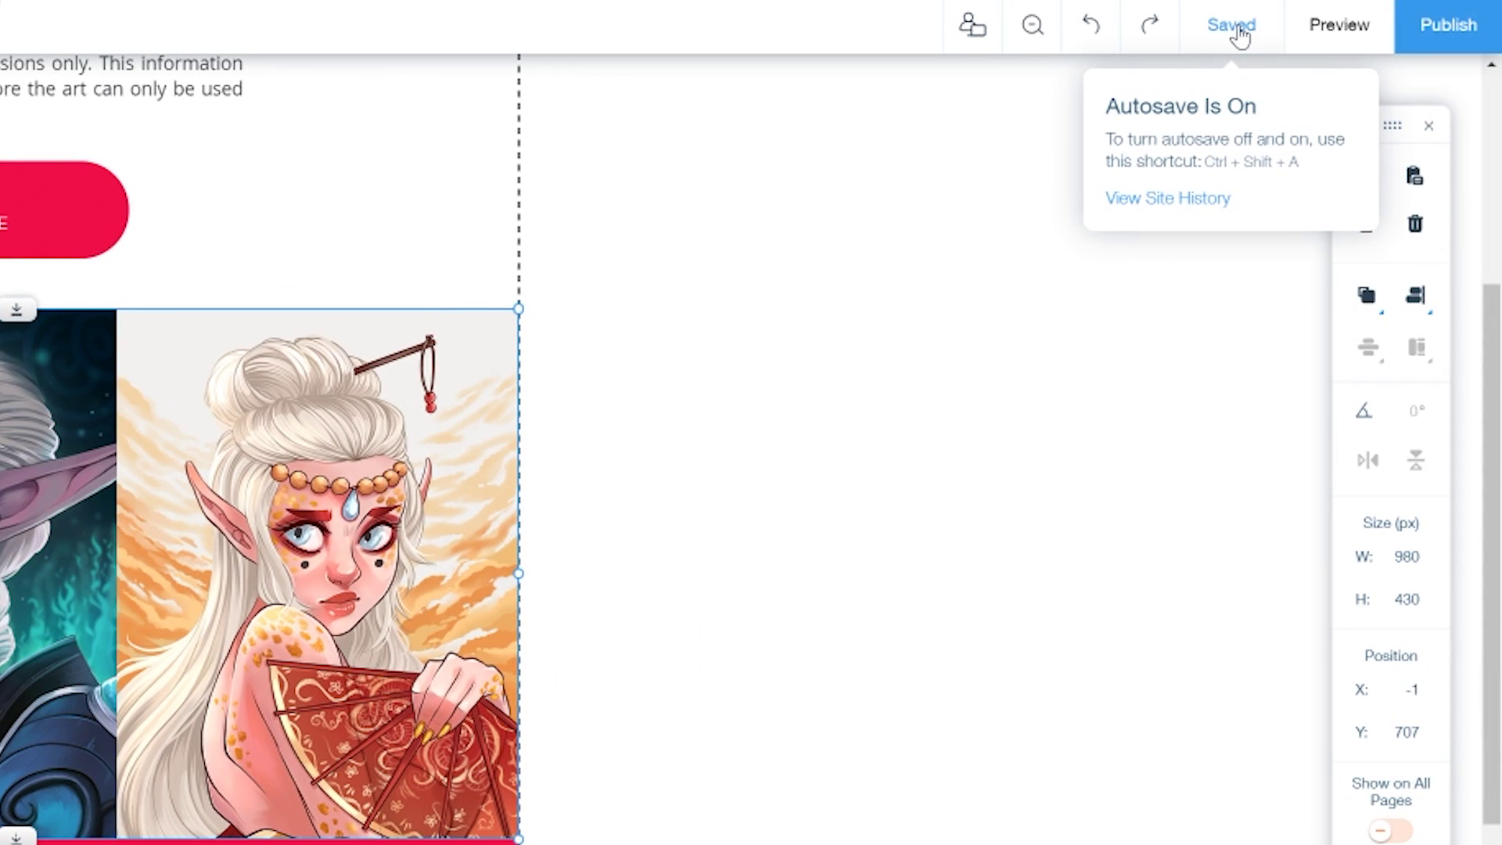
click(1240, 32)
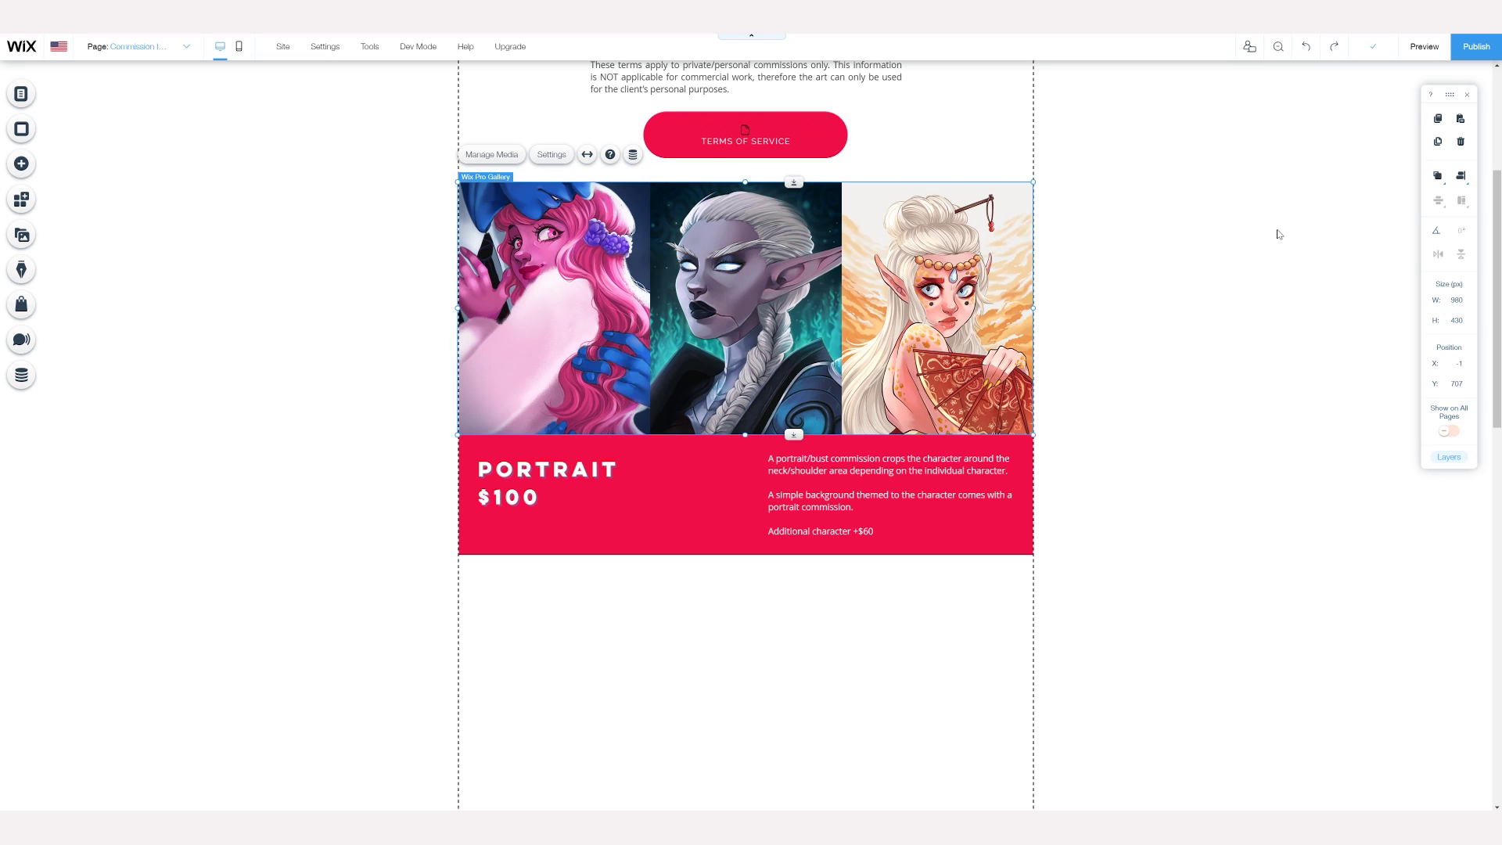
click(1278, 234)
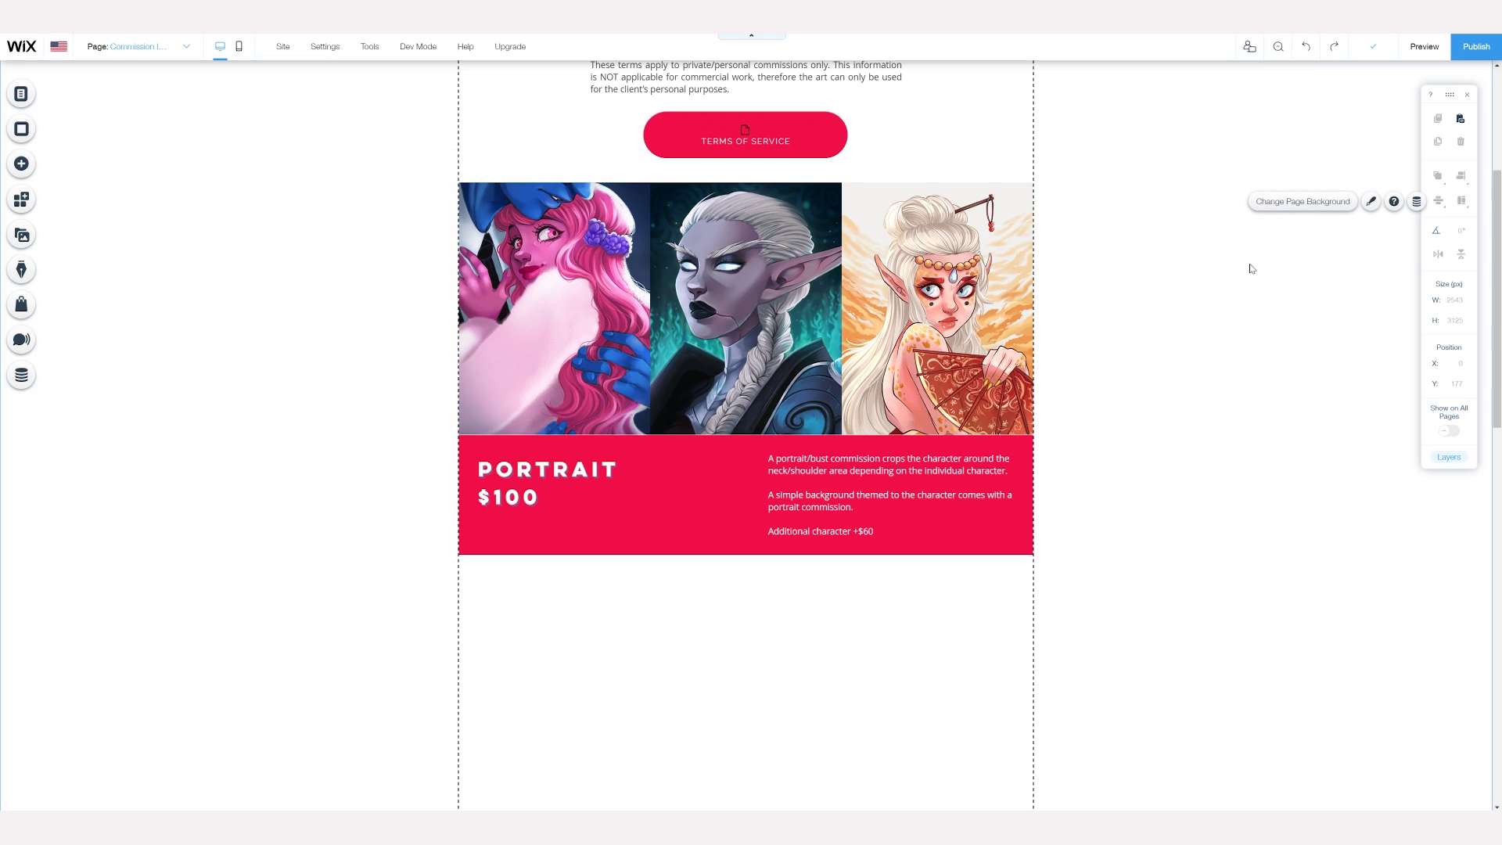
Step: Nudge the red Portrait box up against the gallery's lower edge, to a Y position of about 1131
scroll(1224, 309, up, 2)
click(684, 588)
drag(690, 587, 694, 581)
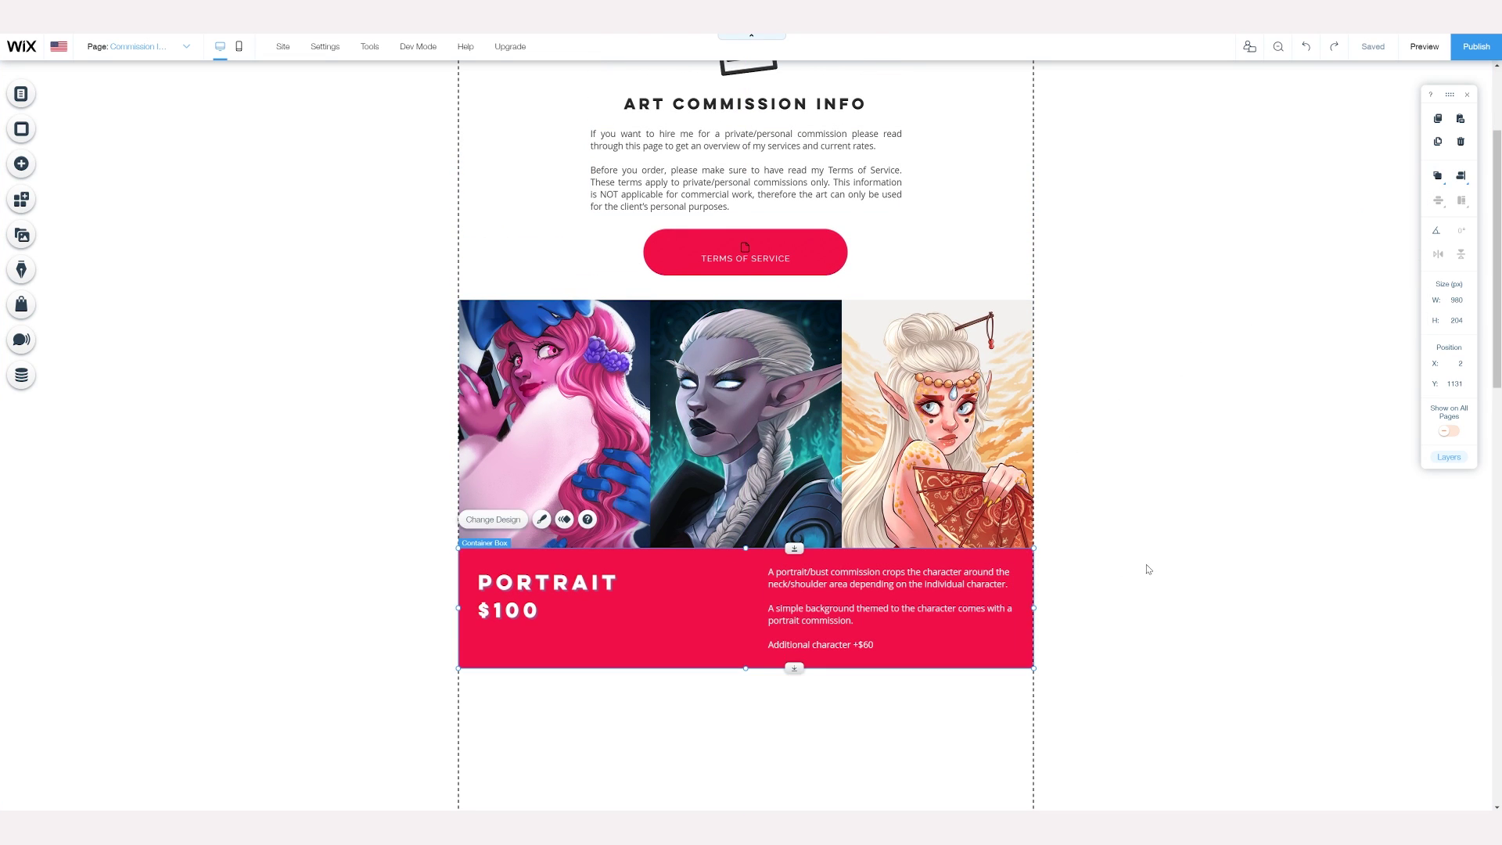
click(1148, 569)
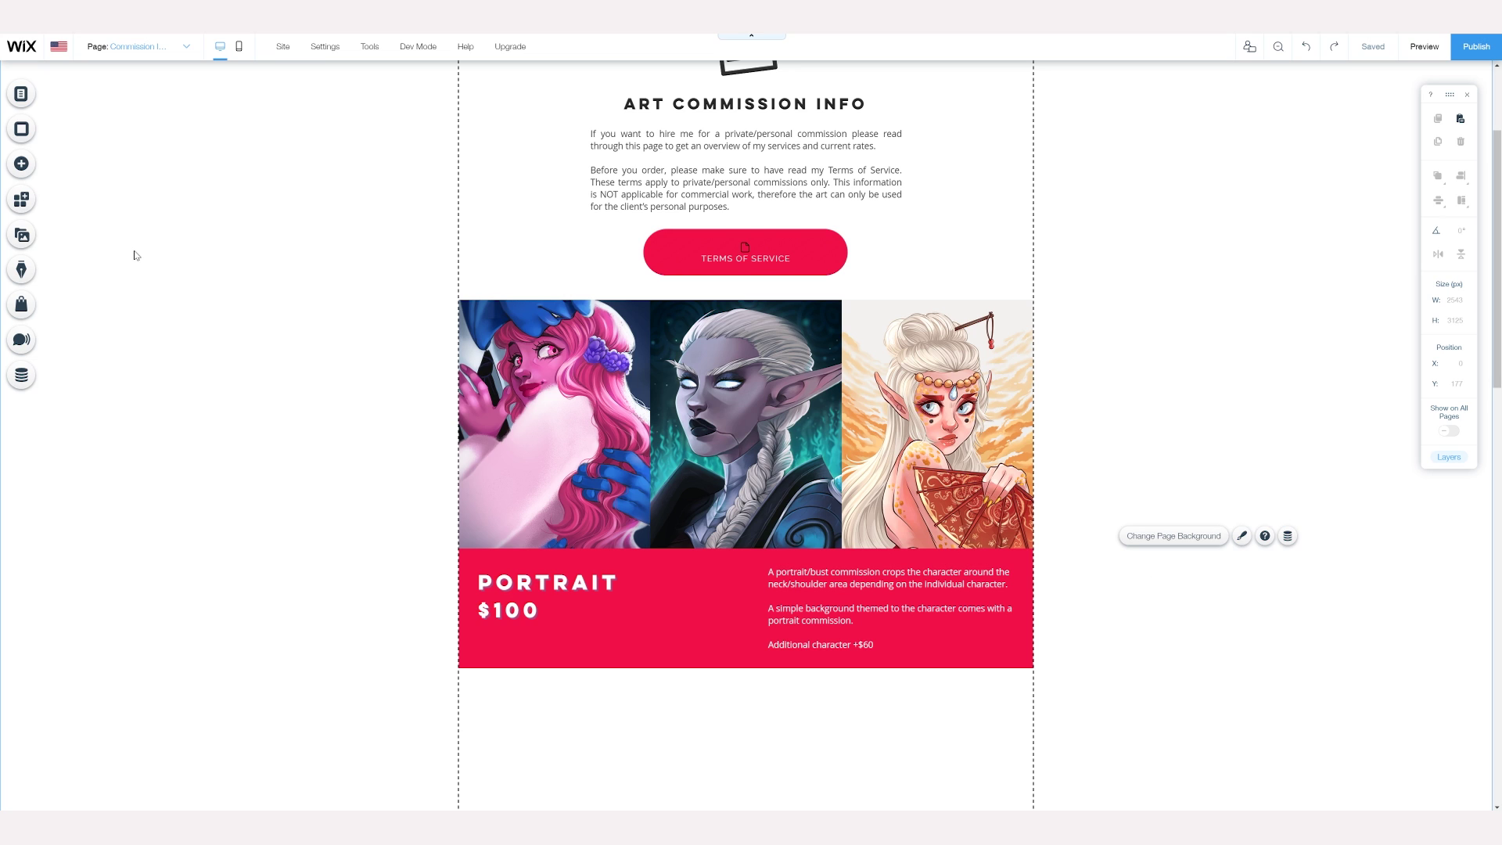
Step: Add a square shape with an upward arrow cutout at the gallery's lower-left corner, just above the Portrait box
click(22, 164)
click(69, 175)
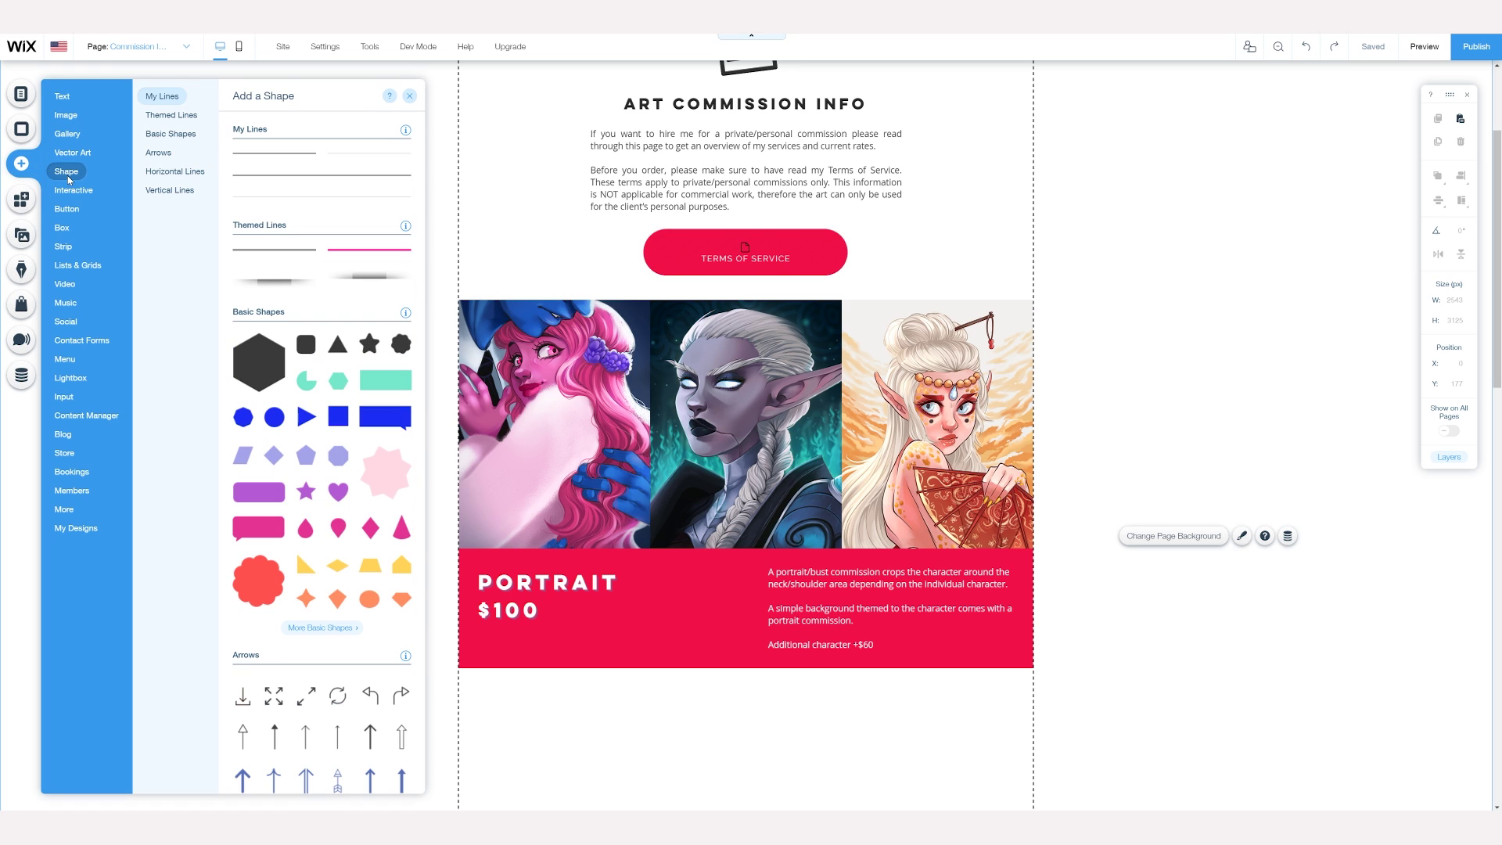
scroll(348, 450, down, 5)
drag(395, 540, 489, 513)
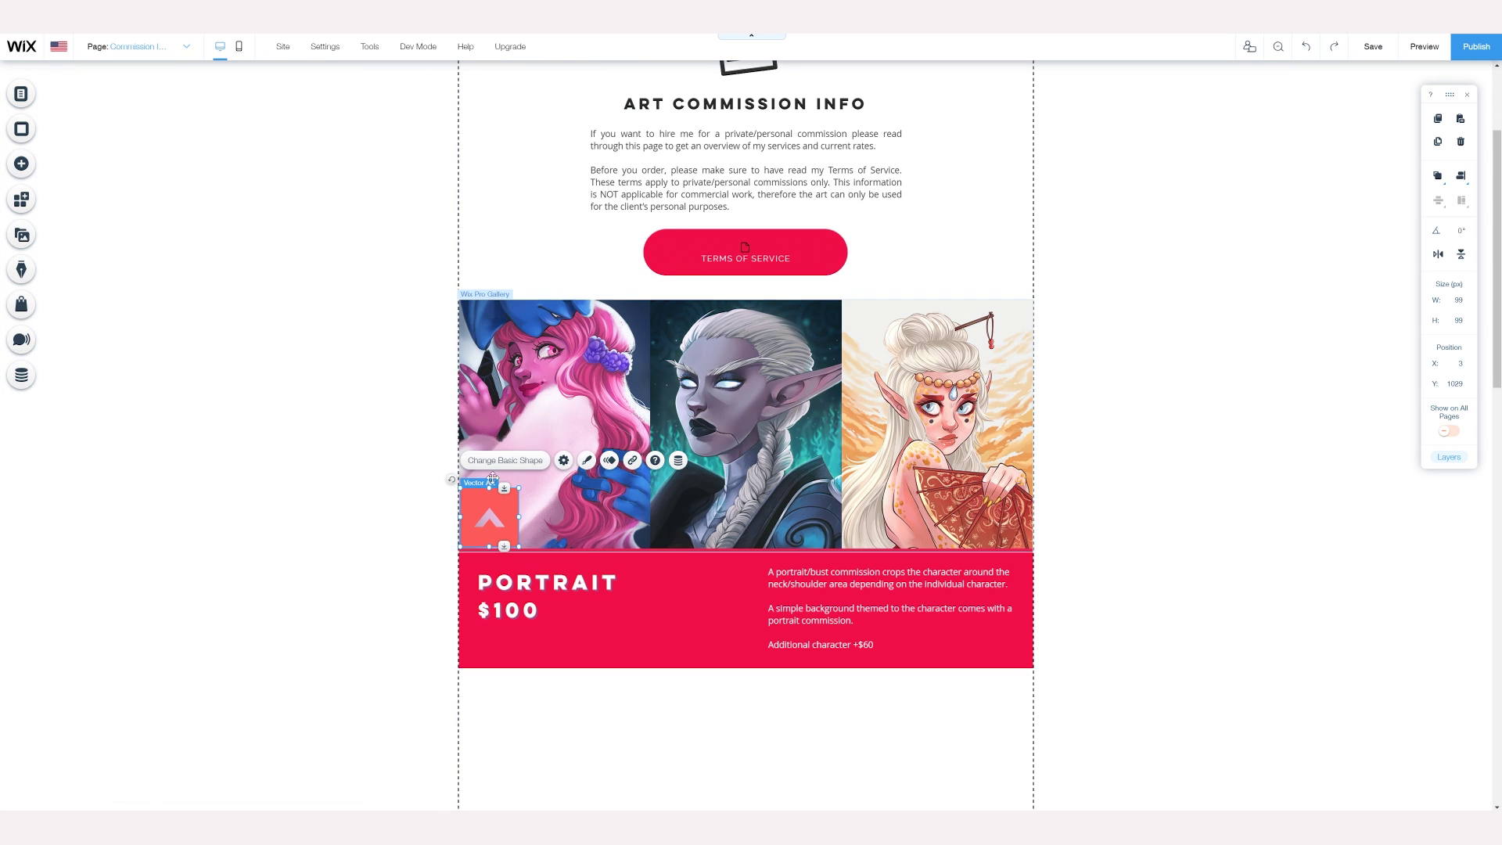
Step: Recolor the arrow square to the saved red #F00E47 to match the Portrait box
click(587, 460)
click(423, 299)
click(360, 430)
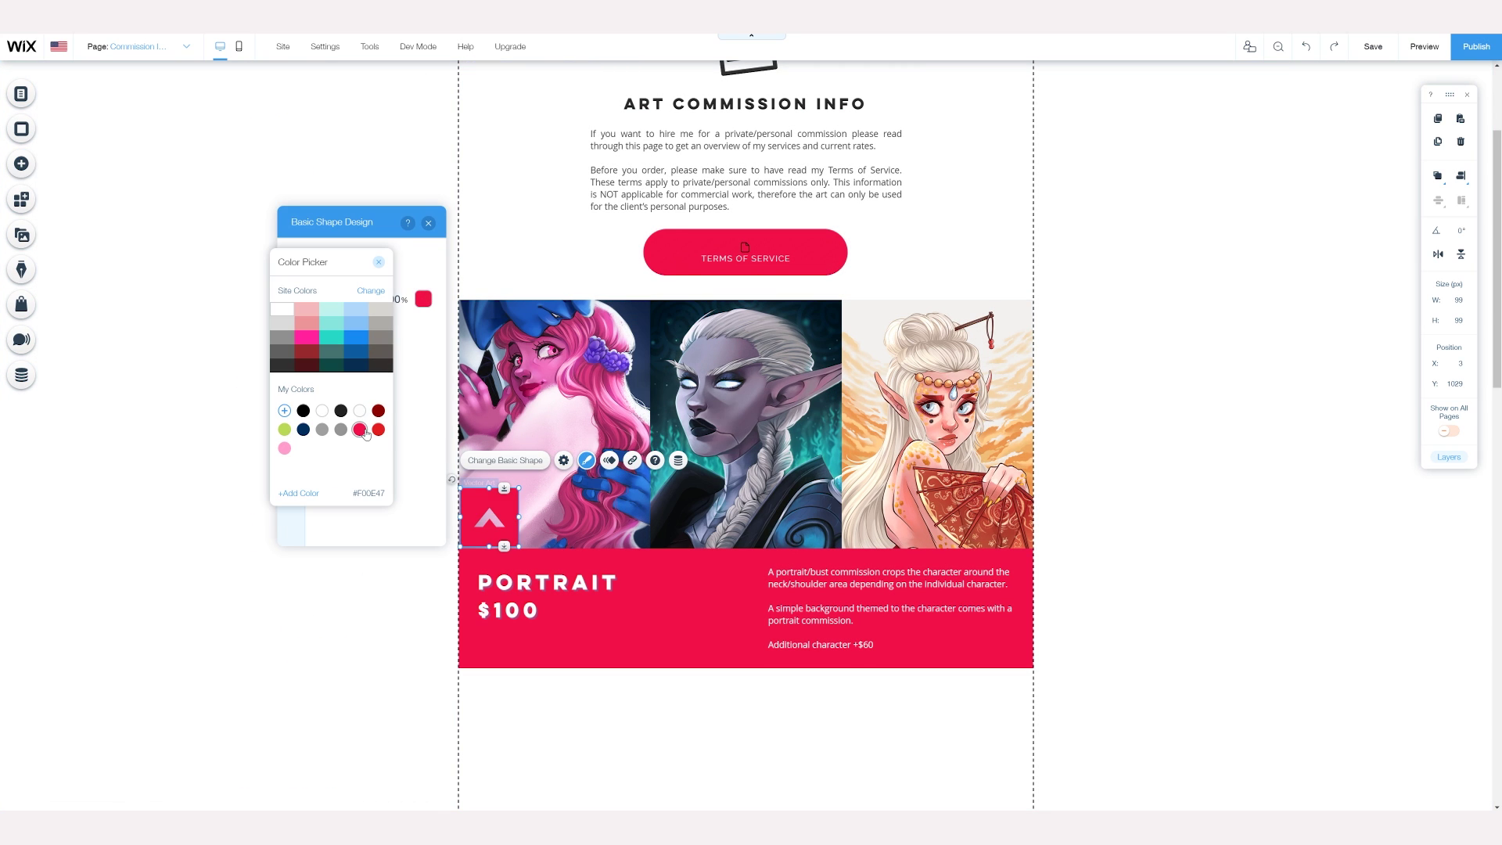
click(379, 261)
click(429, 223)
Step: Shrink the arrow square to about 60 × 60 px in the gallery's lower-left corner and deselect it
drag(518, 489, 494, 514)
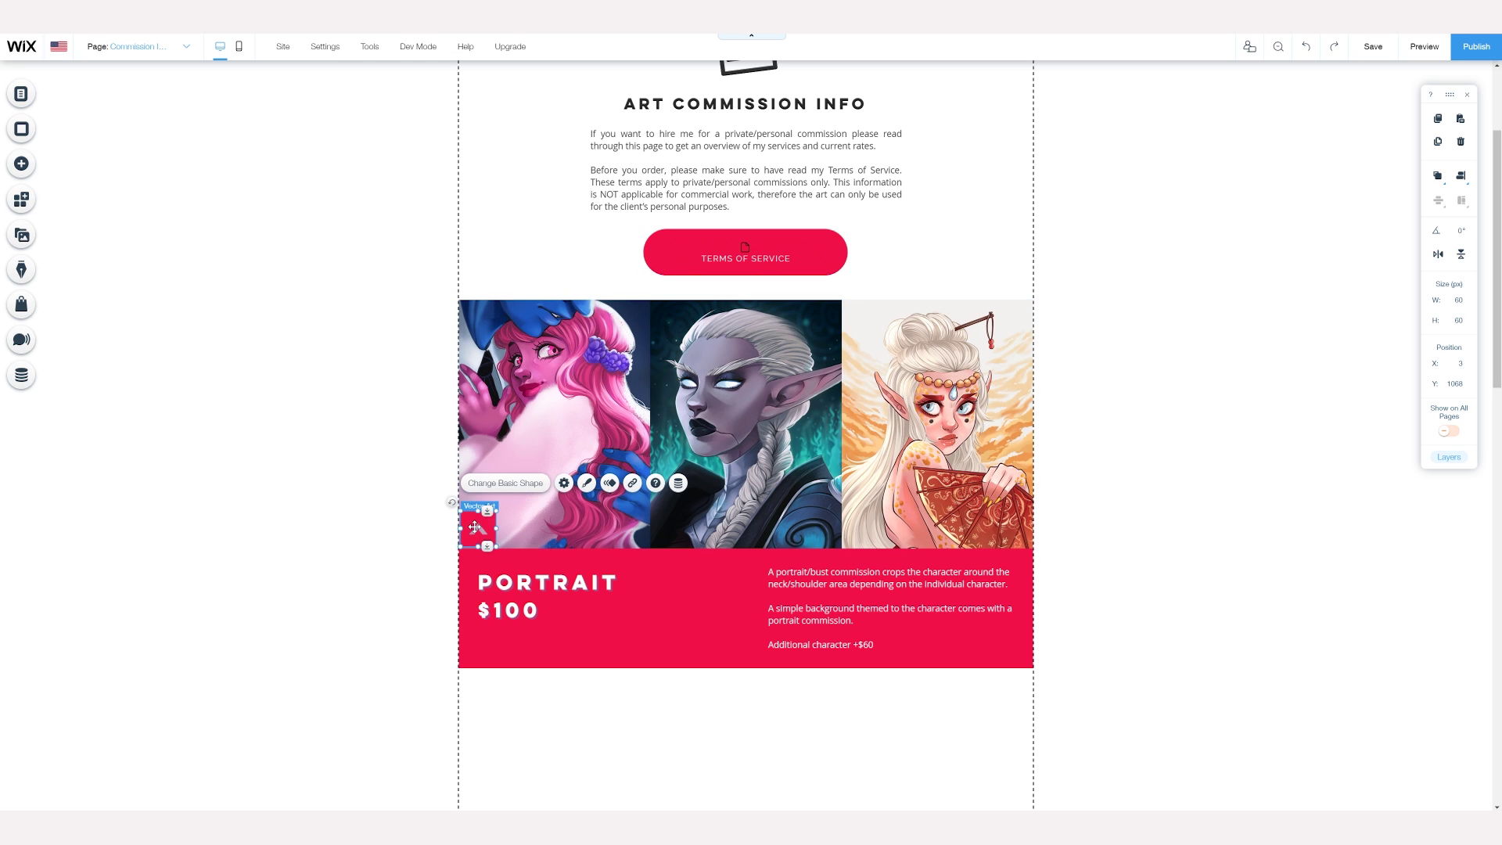
click(378, 520)
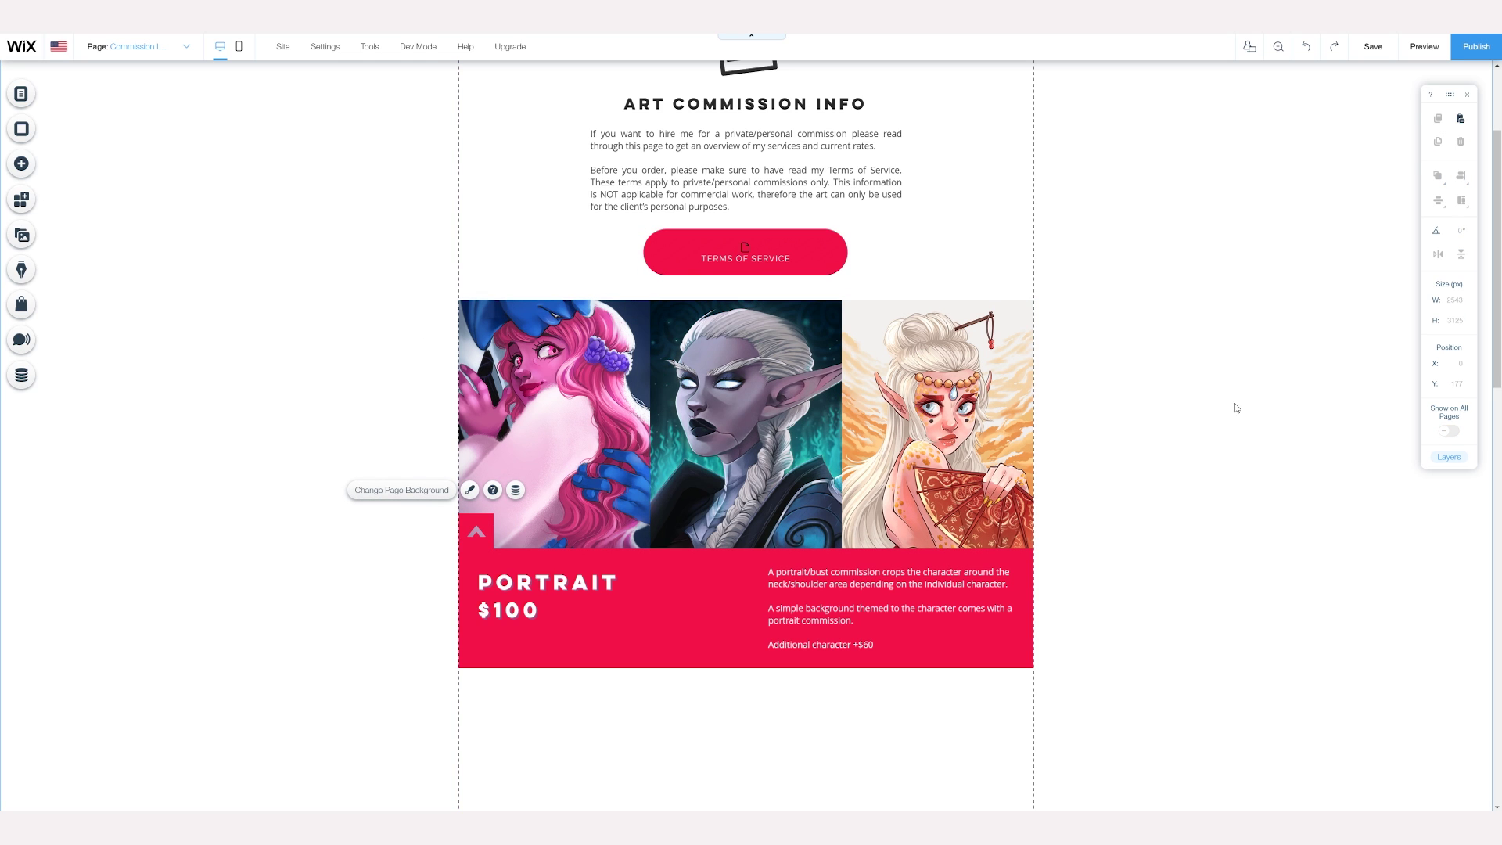
click(1172, 459)
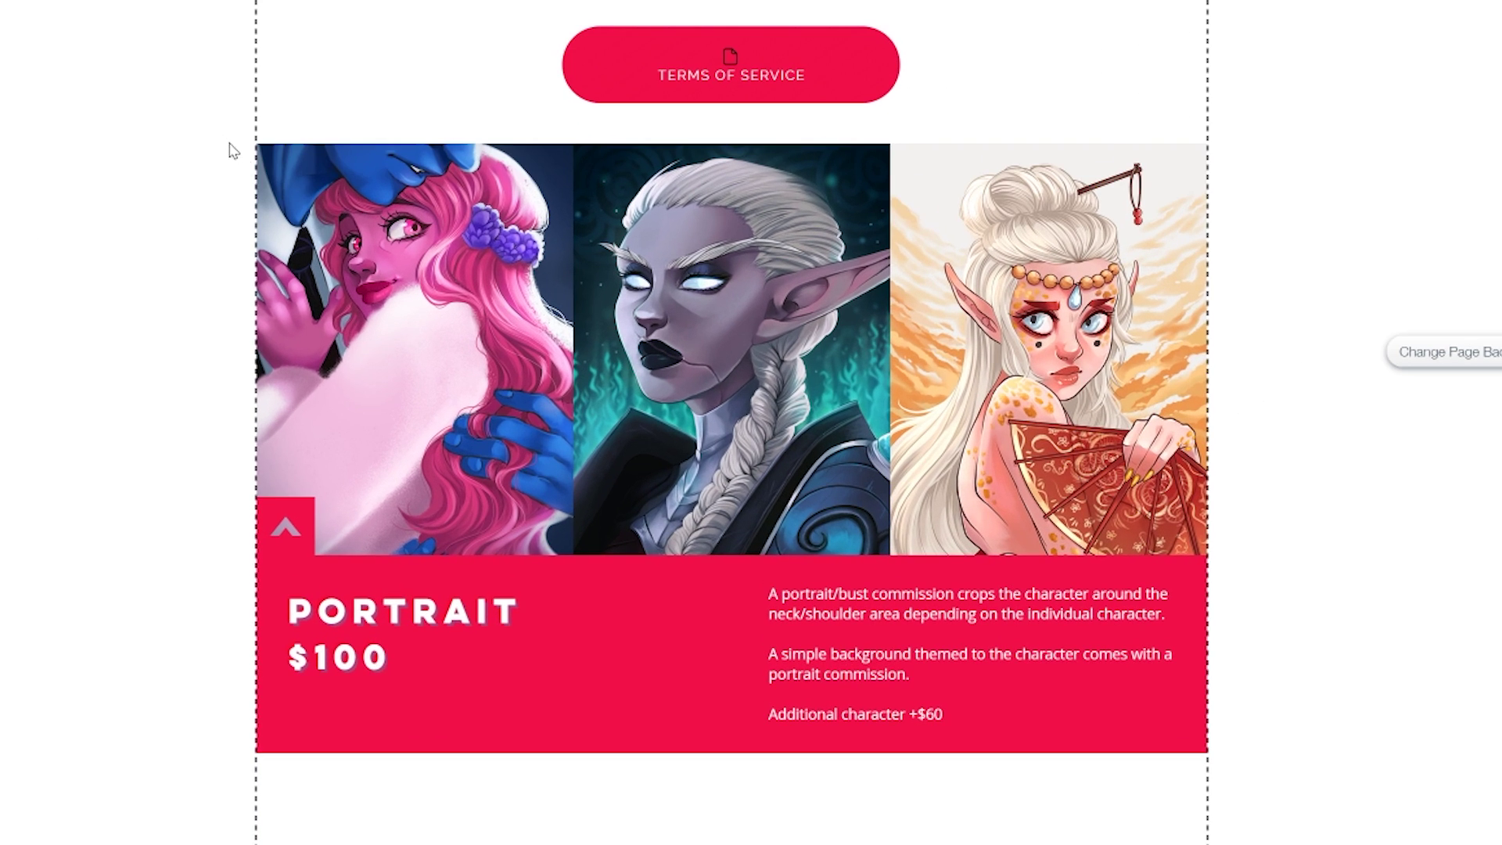
Step: Copy the whole Portrait section, including gallery, arrow square, red box and texts, and paste it in the empty area below
drag(440, 301, 1061, 681)
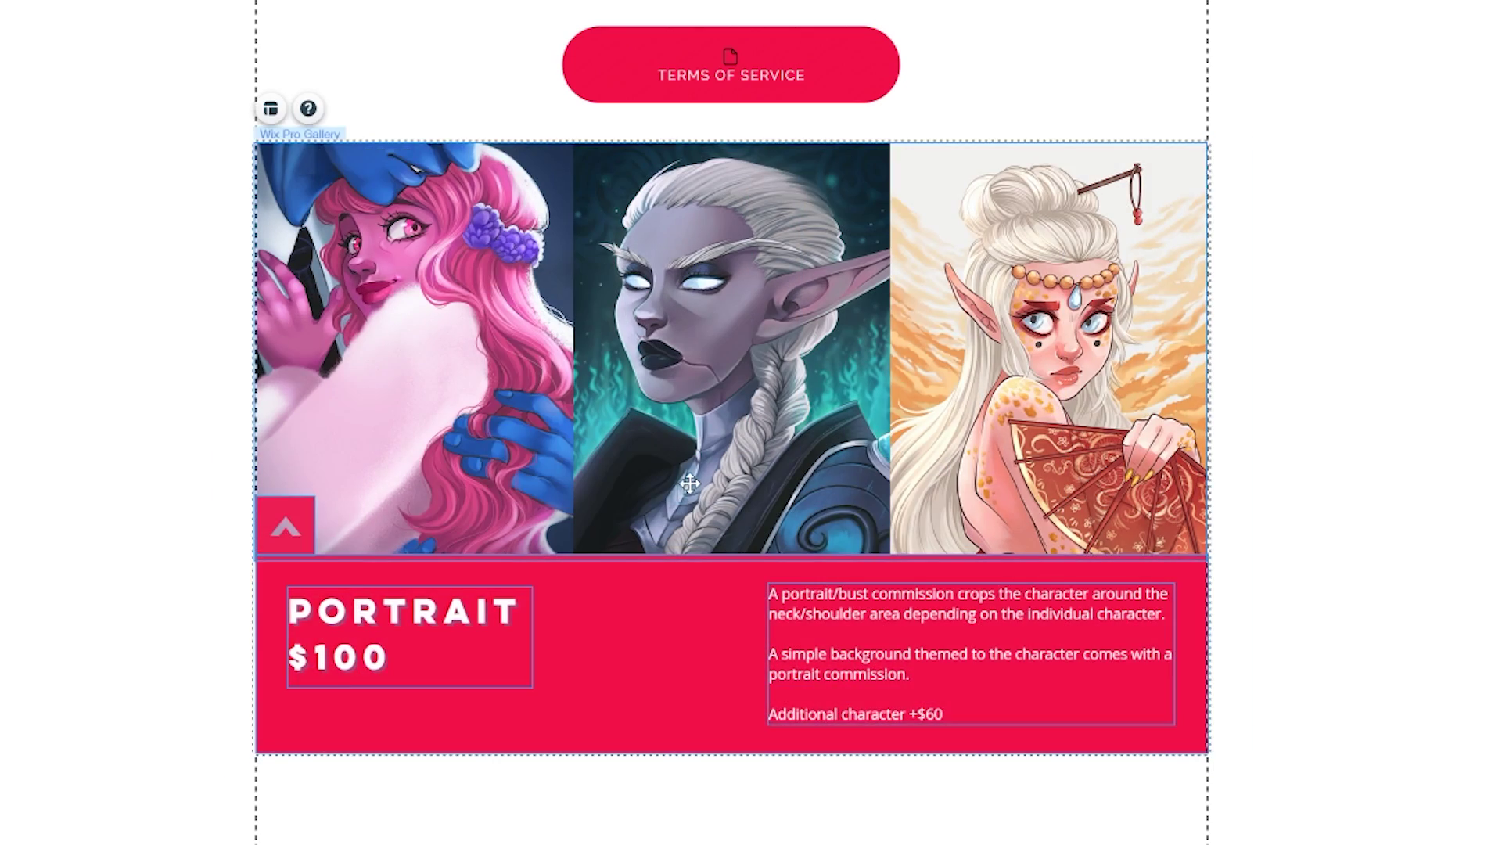
right_click(688, 483)
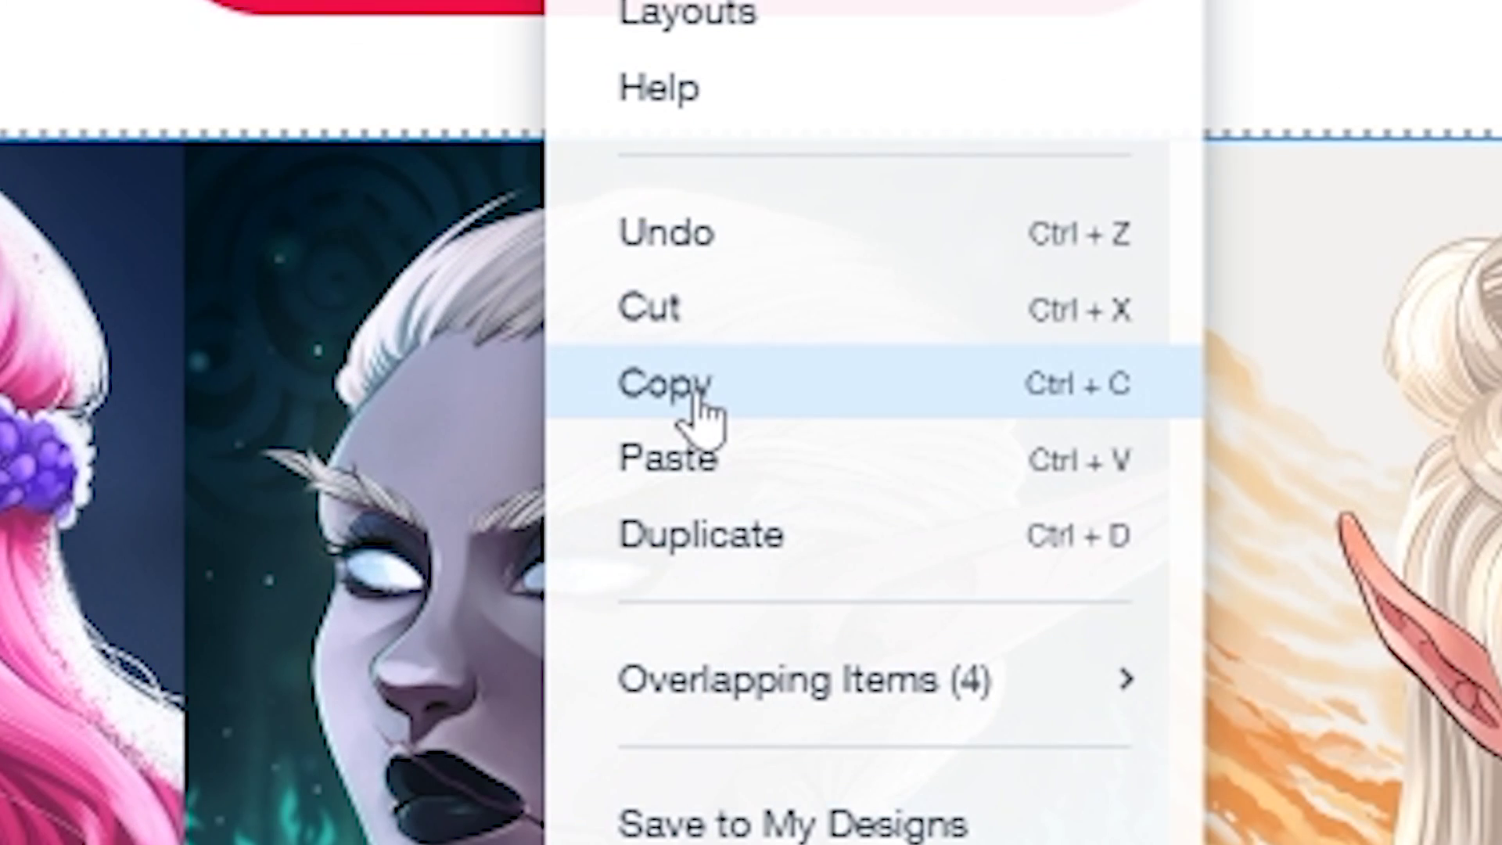
click(702, 403)
scroll(742, 229, down, 6)
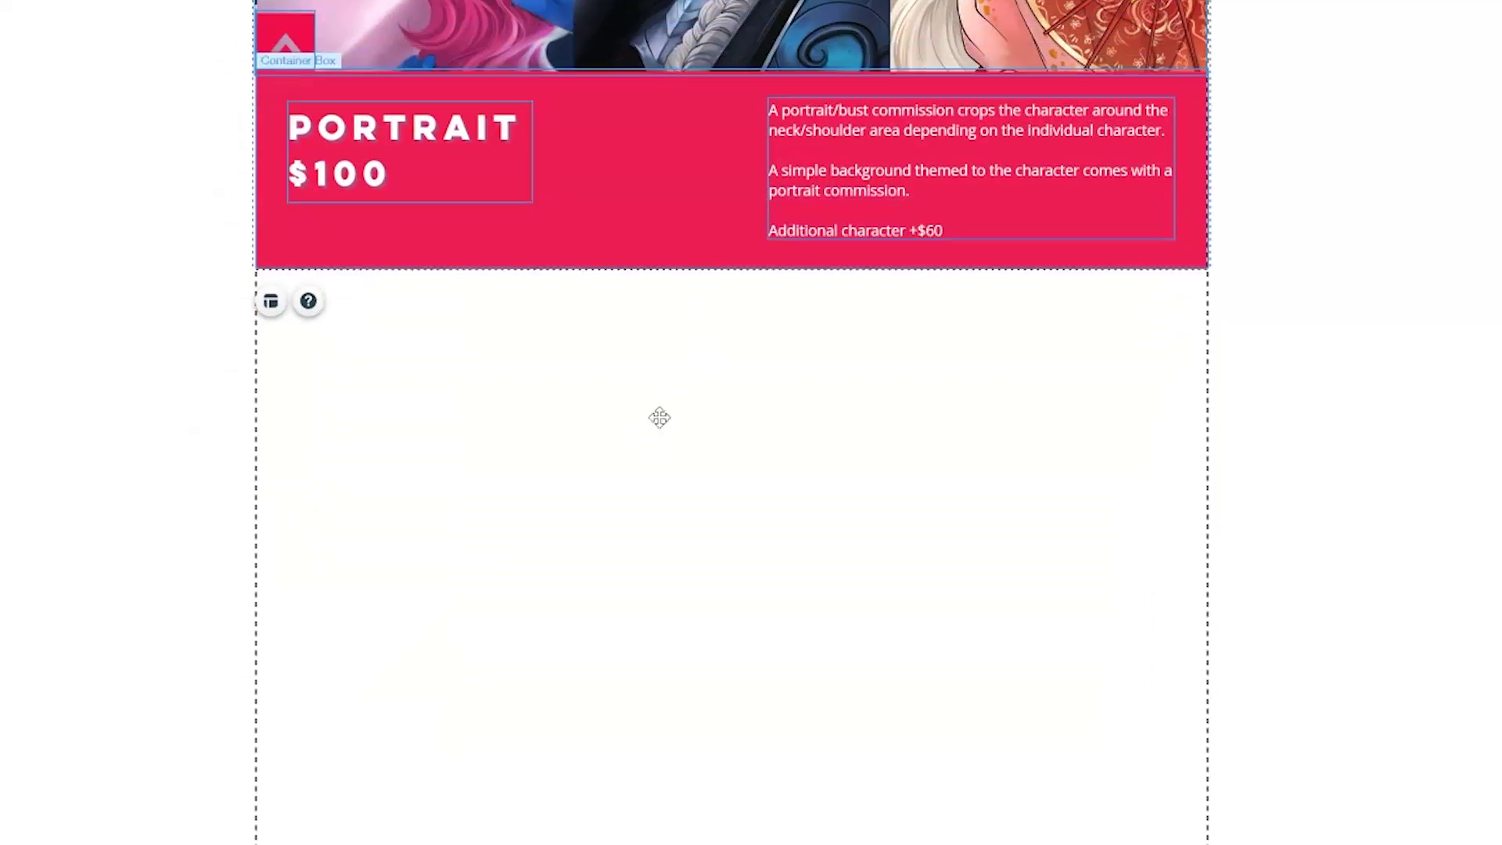
right_click(499, 29)
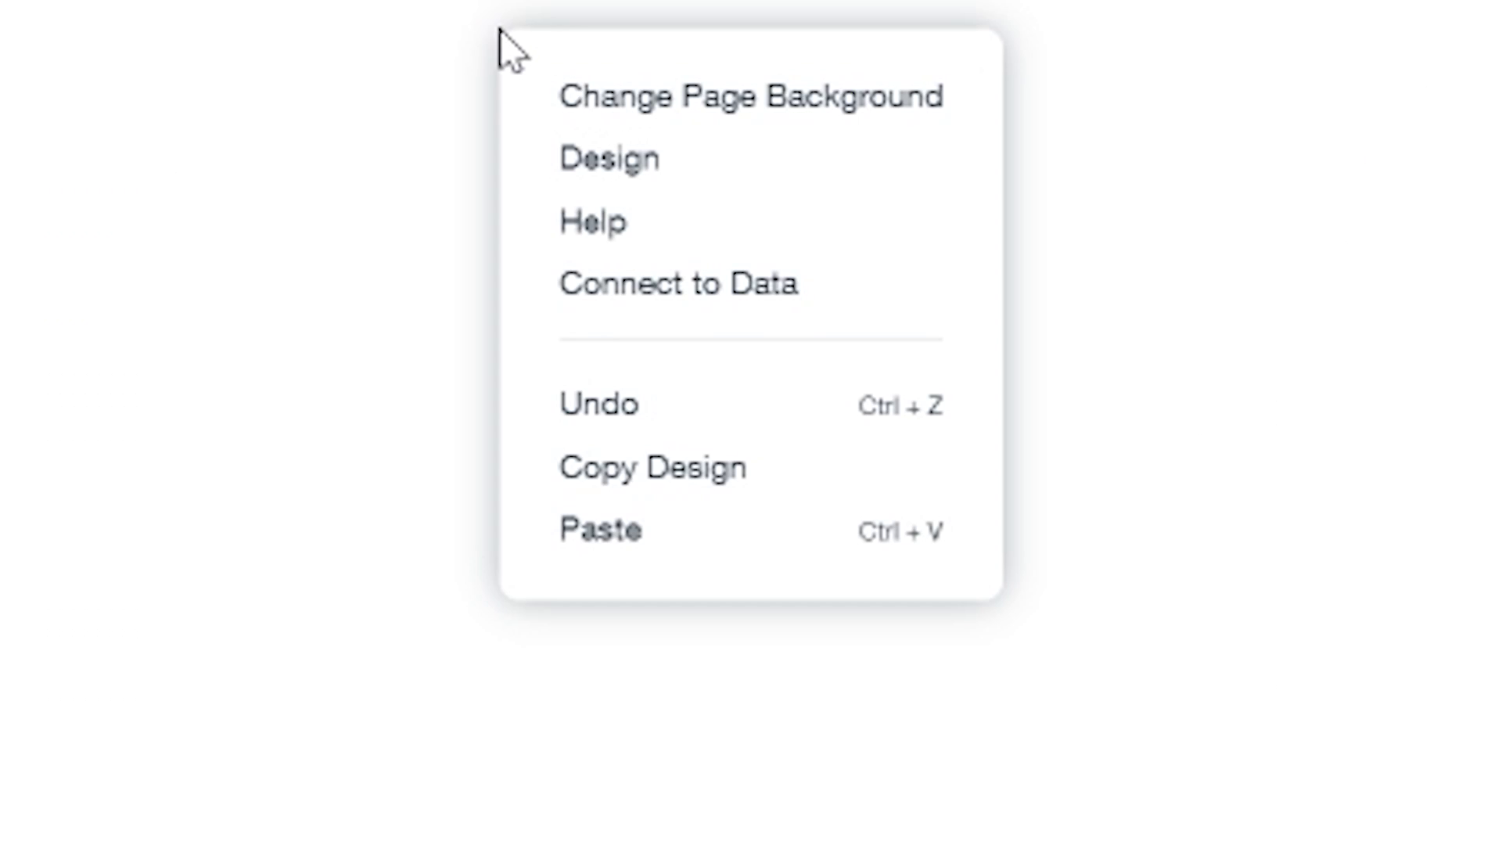
click(694, 540)
right_click(505, 35)
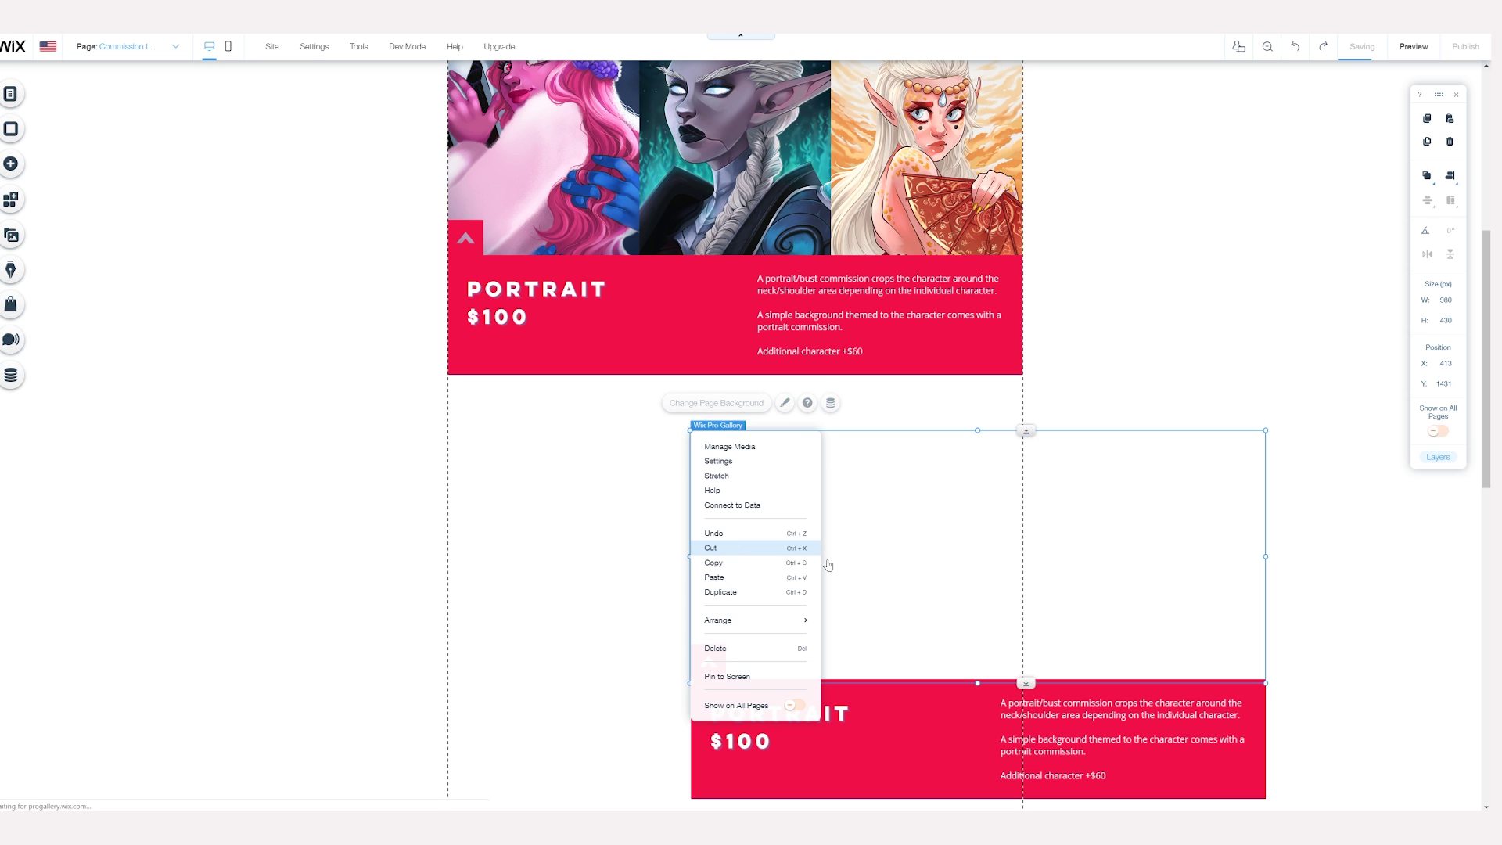
key(Escape)
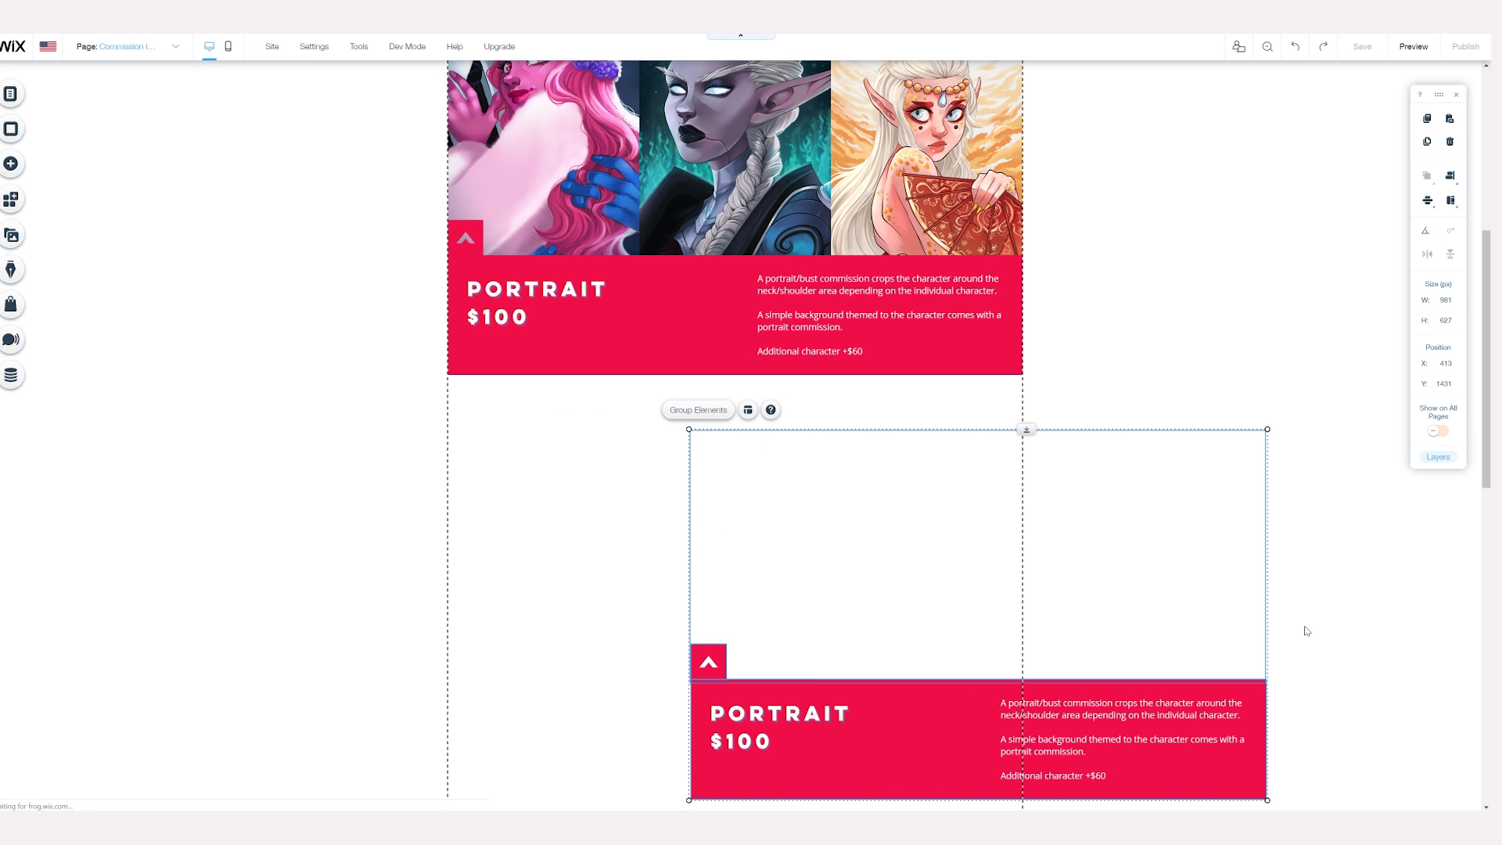
Step: Snap the pasted Portrait section directly beneath the original and remove all images from its gallery
drag(1148, 503, 897, 443)
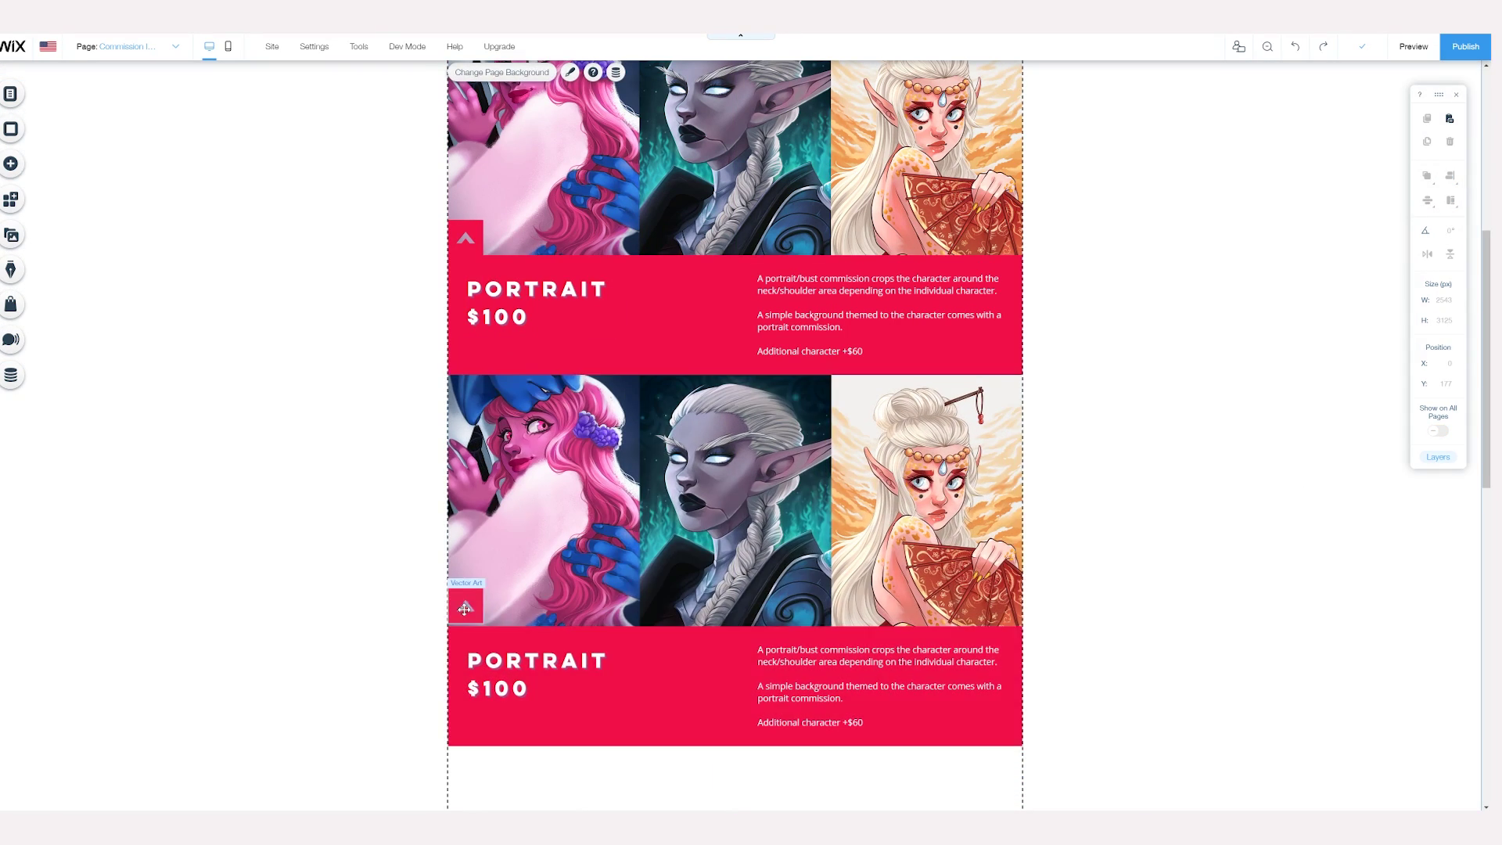
click(556, 487)
click(479, 346)
click(136, 154)
click(221, 154)
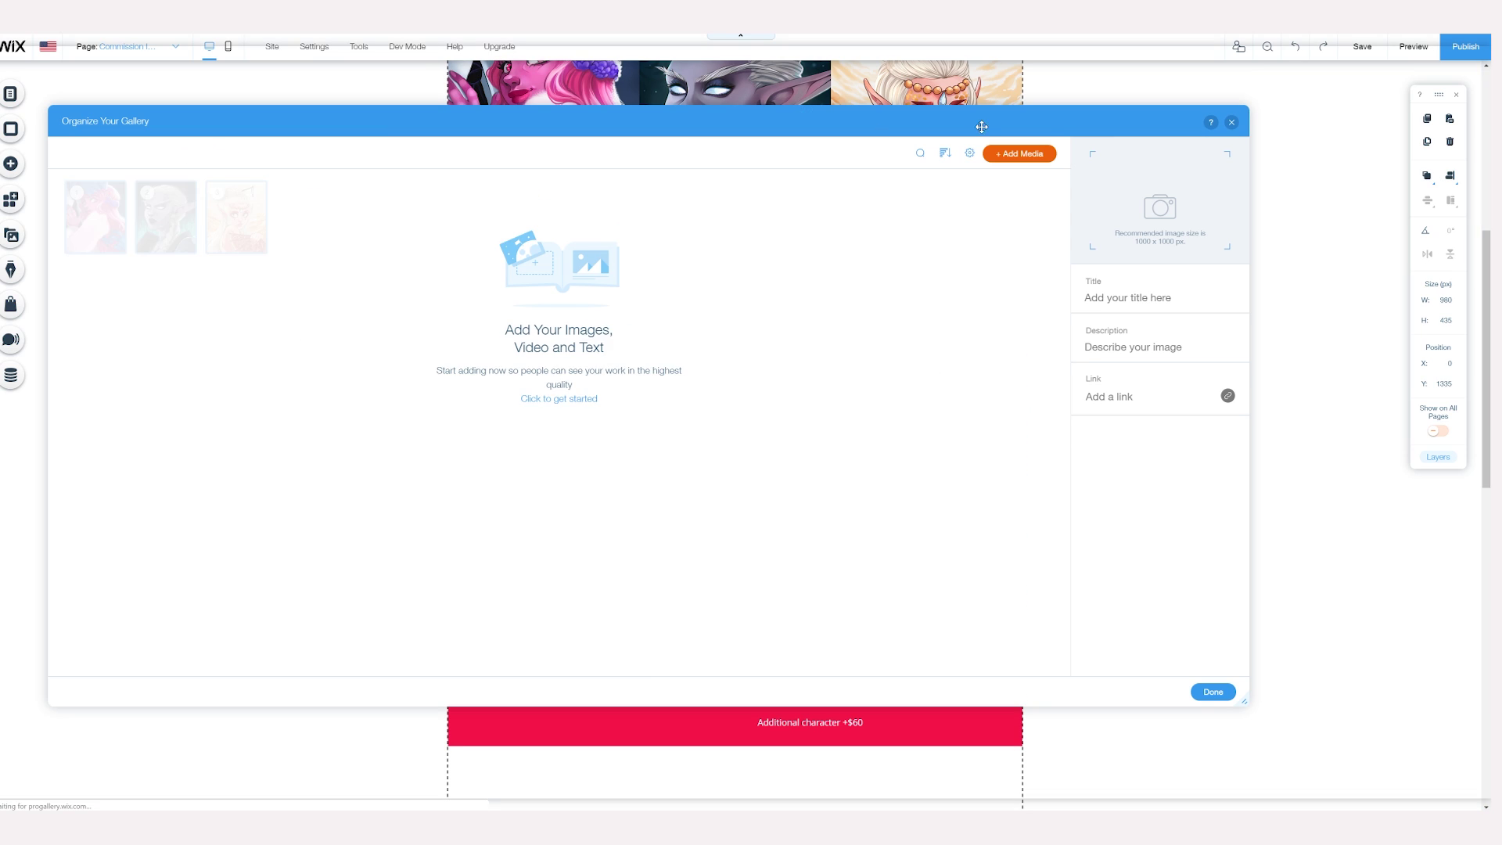
Step: Fill the copied section's empty gallery with three half-body artworks, starting with Magmermaid - Halfbody
click(1005, 154)
click(988, 197)
double_click(546, 444)
double_click(539, 422)
click(452, 351)
ctrl+click(552, 337)
ctrl+click(649, 337)
click(1167, 671)
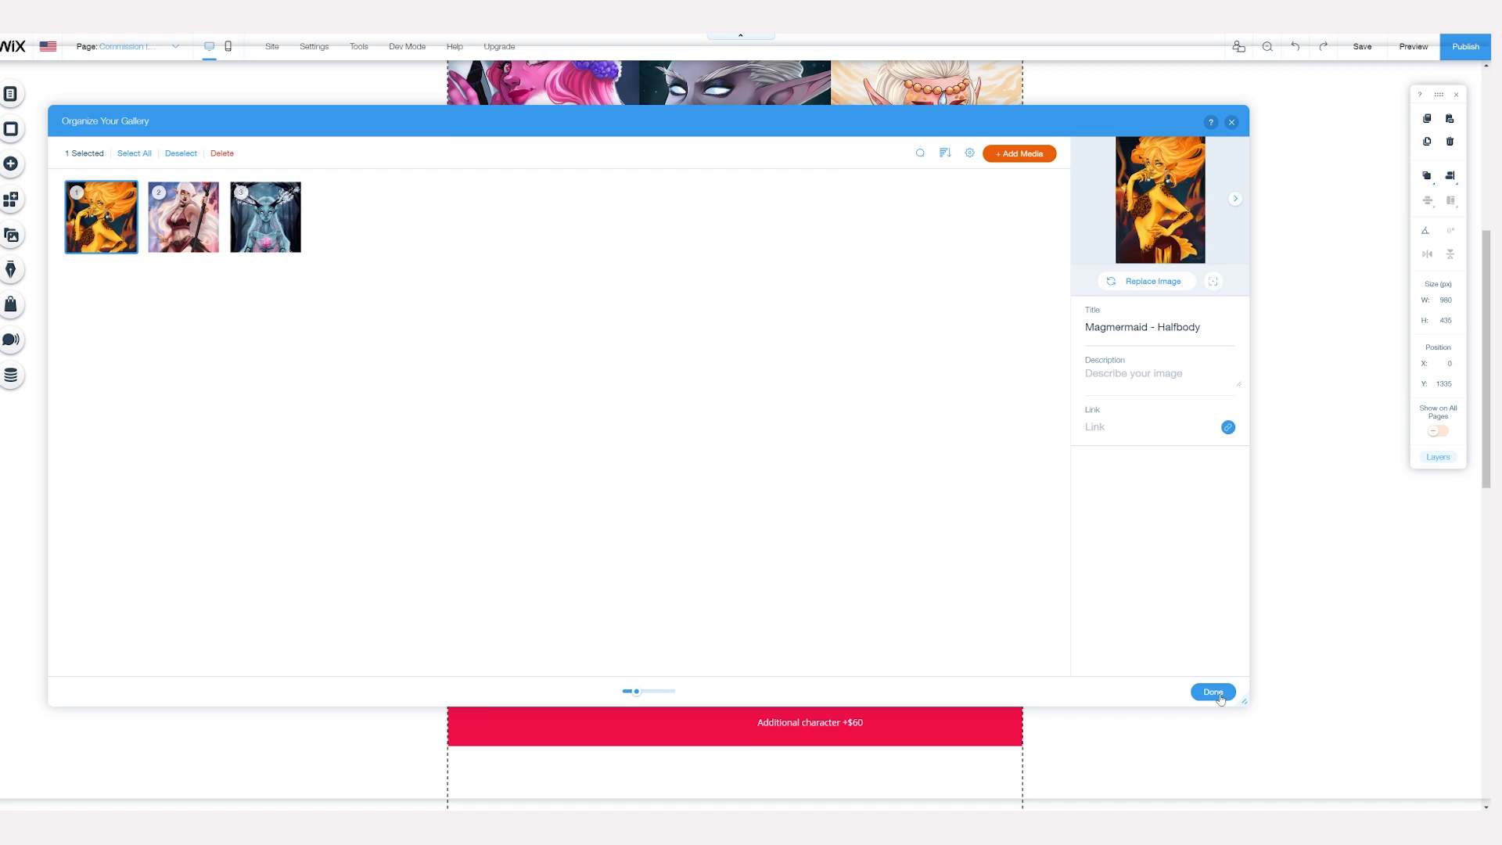
click(1213, 692)
Step: Retitle the copied section as Halfbody with the price $140 and save the page
click(537, 673)
double_click(537, 661)
click(1361, 55)
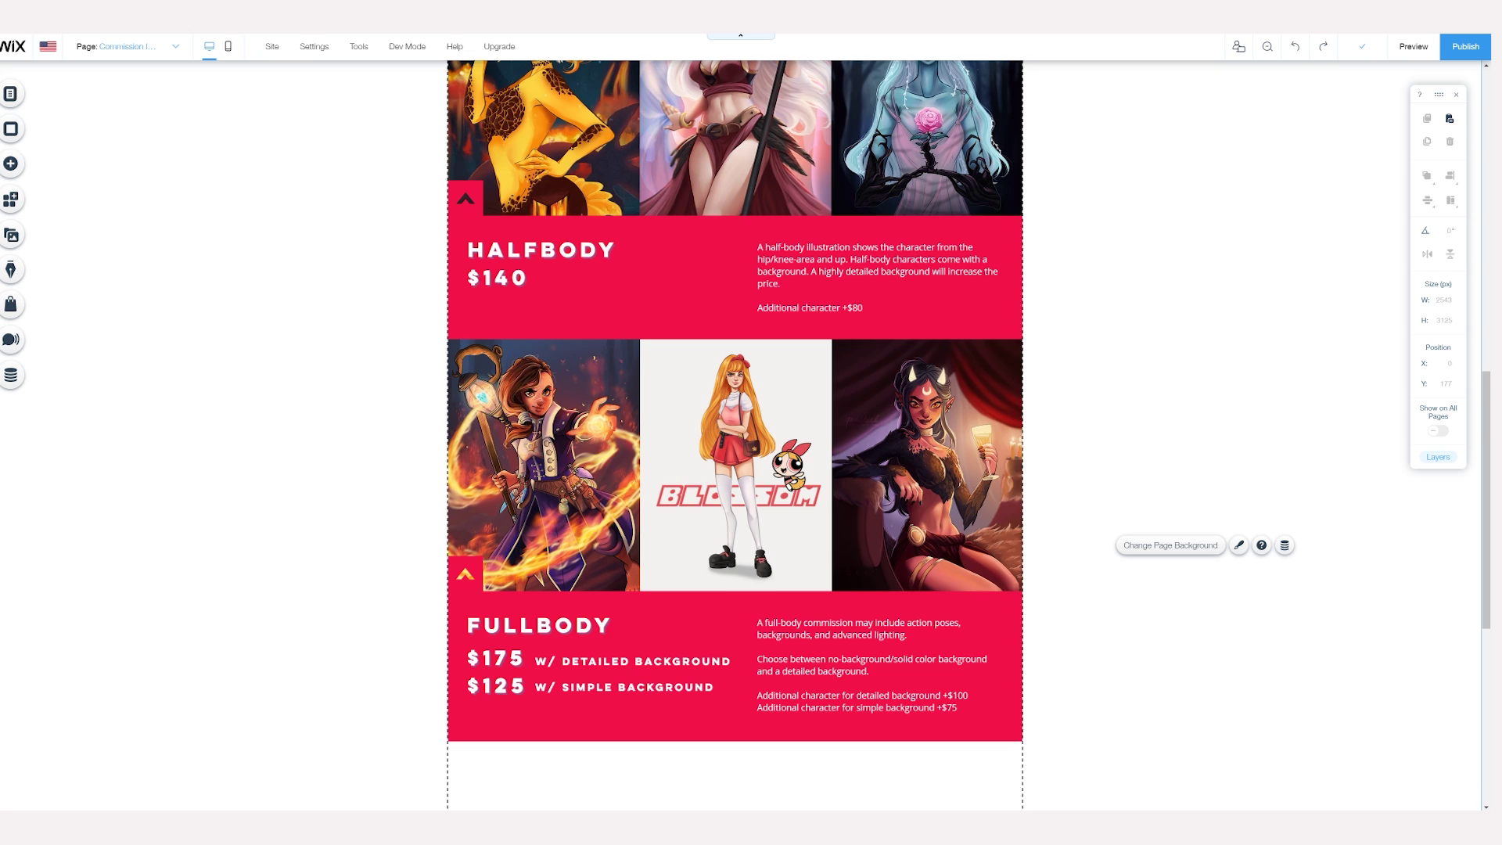
Step: Add five matching vector art icons below the Fullbody section: envelope, handshake, price tag, pen and framed heart picture
click(11, 164)
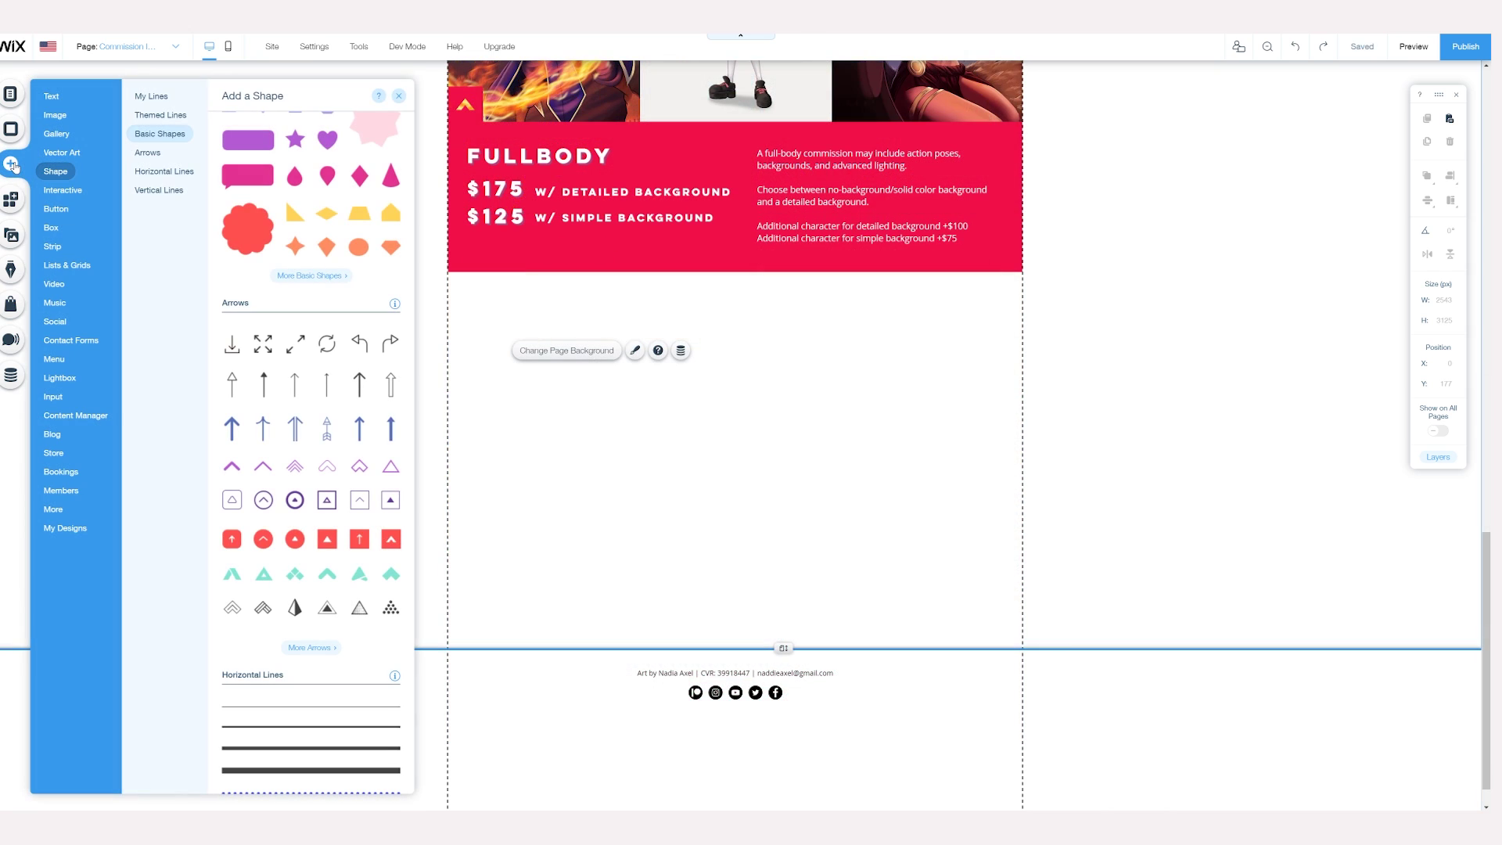
click(62, 153)
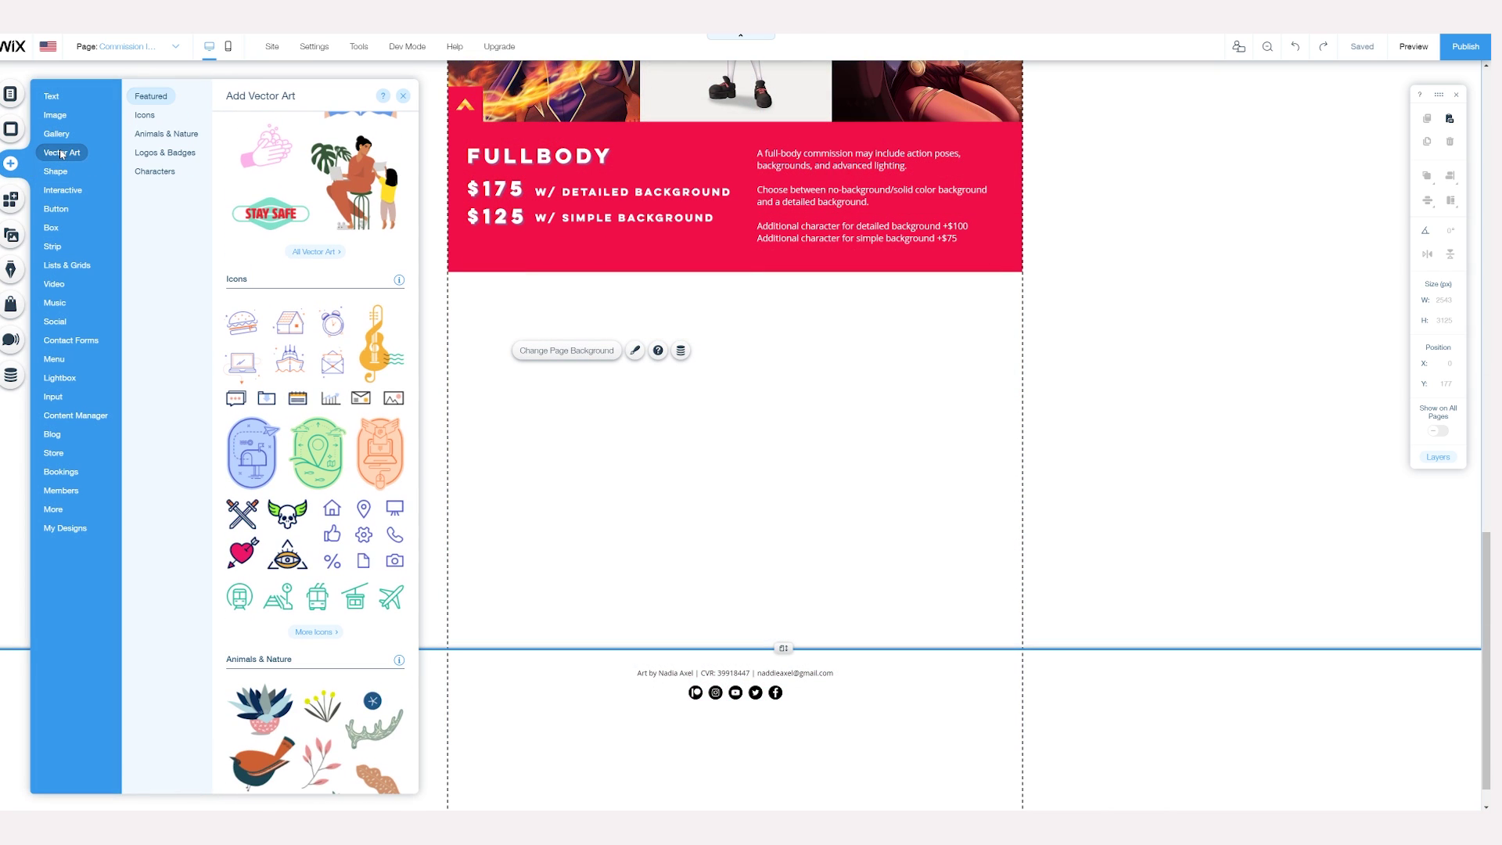
click(316, 632)
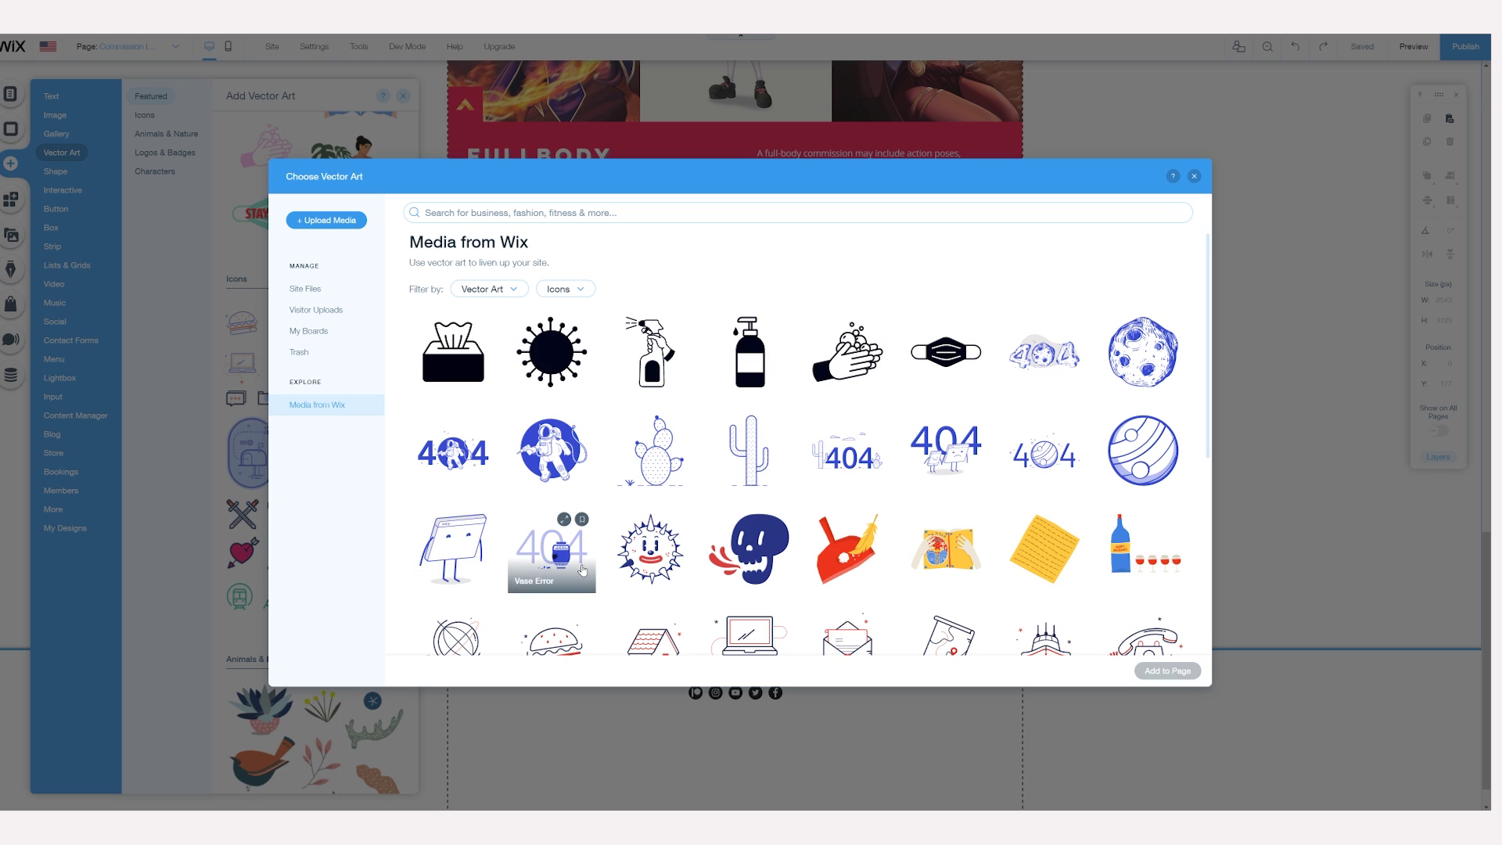
scroll(581, 569, down, 10)
click(1143, 341)
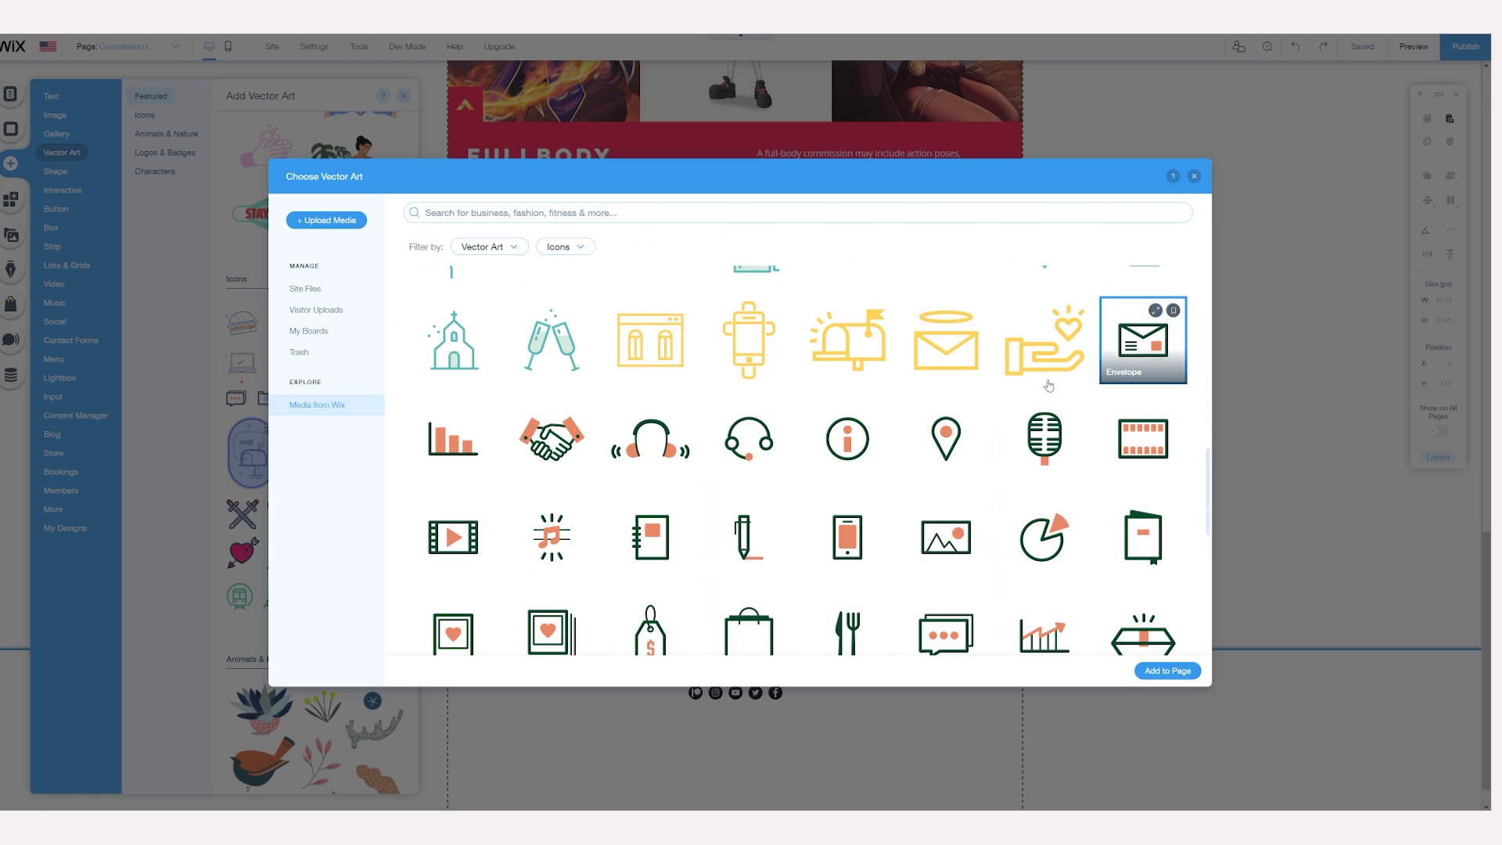
click(565, 450)
scroll(565, 450, down, 1)
click(651, 576)
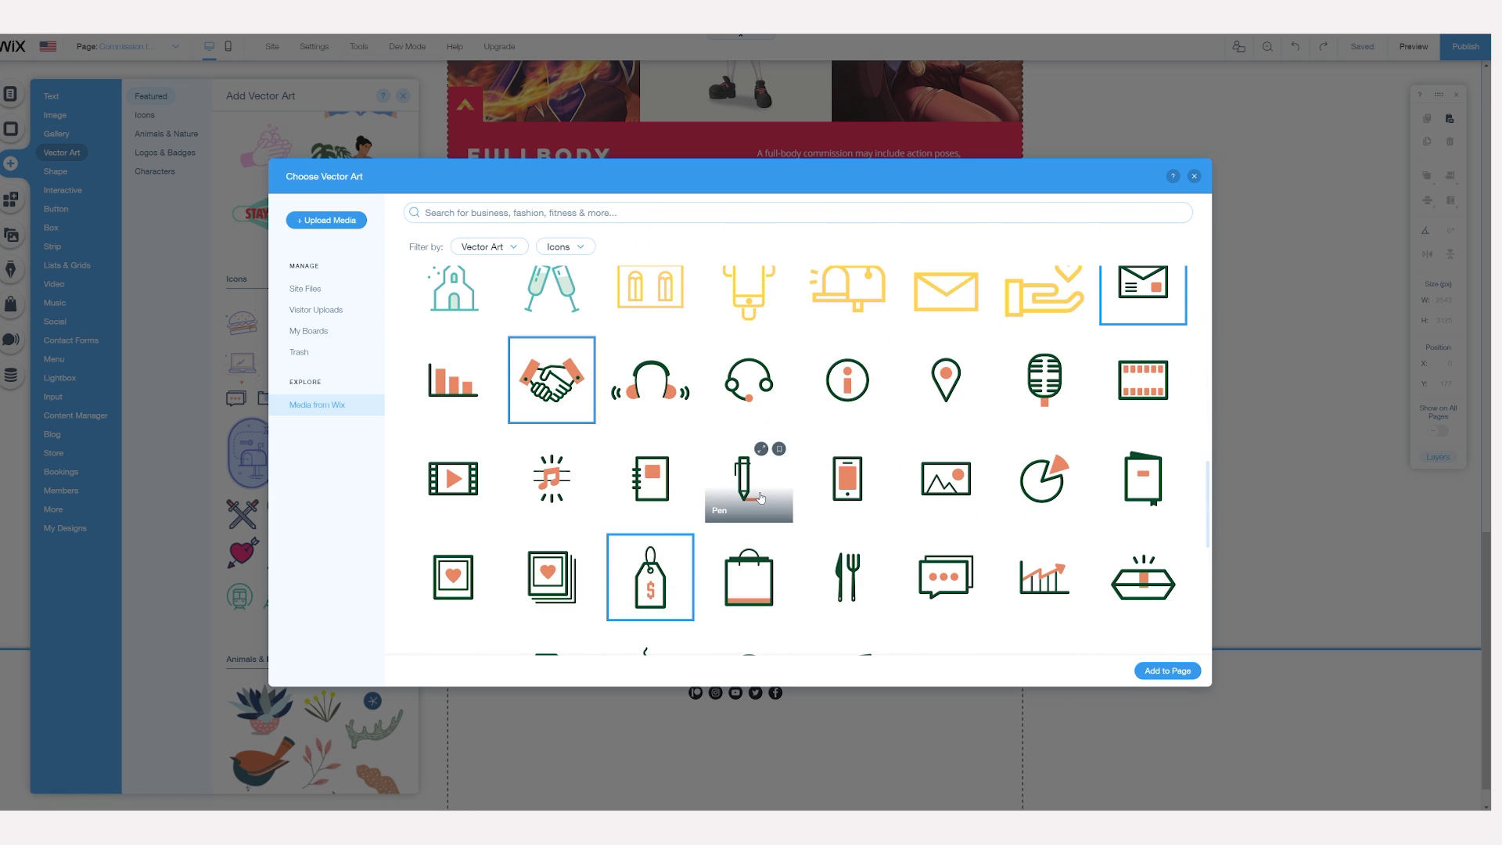
click(710, 497)
click(453, 576)
click(1168, 670)
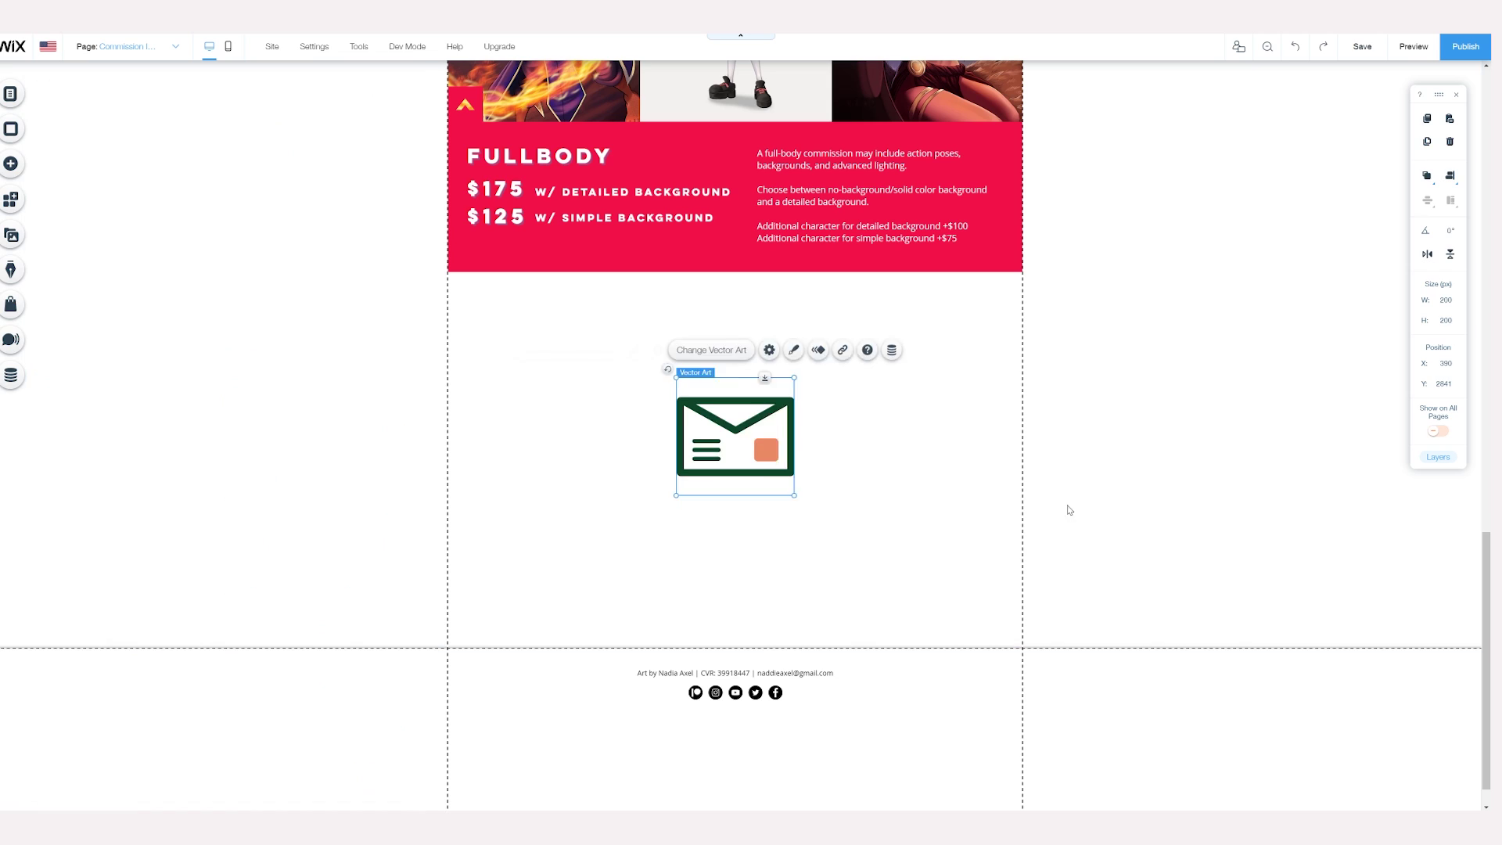
Step: Shrink the five icons to about 95 px and spread them out in a row below the Fullbody section
drag(866, 576, 664, 369)
drag(836, 542, 946, 429)
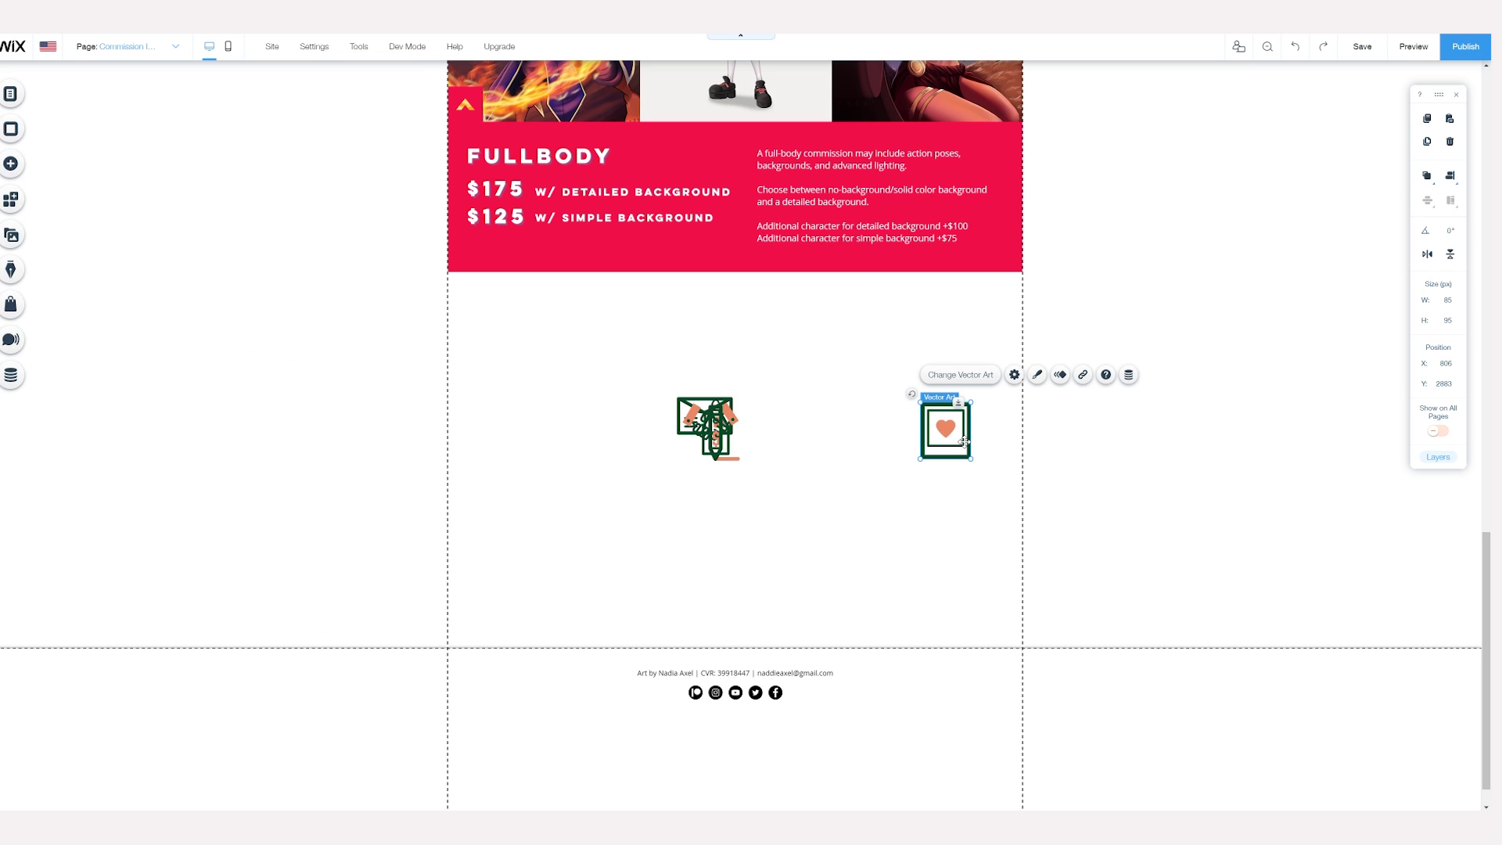
drag(736, 445, 518, 426)
click(727, 422)
drag(736, 419, 770, 419)
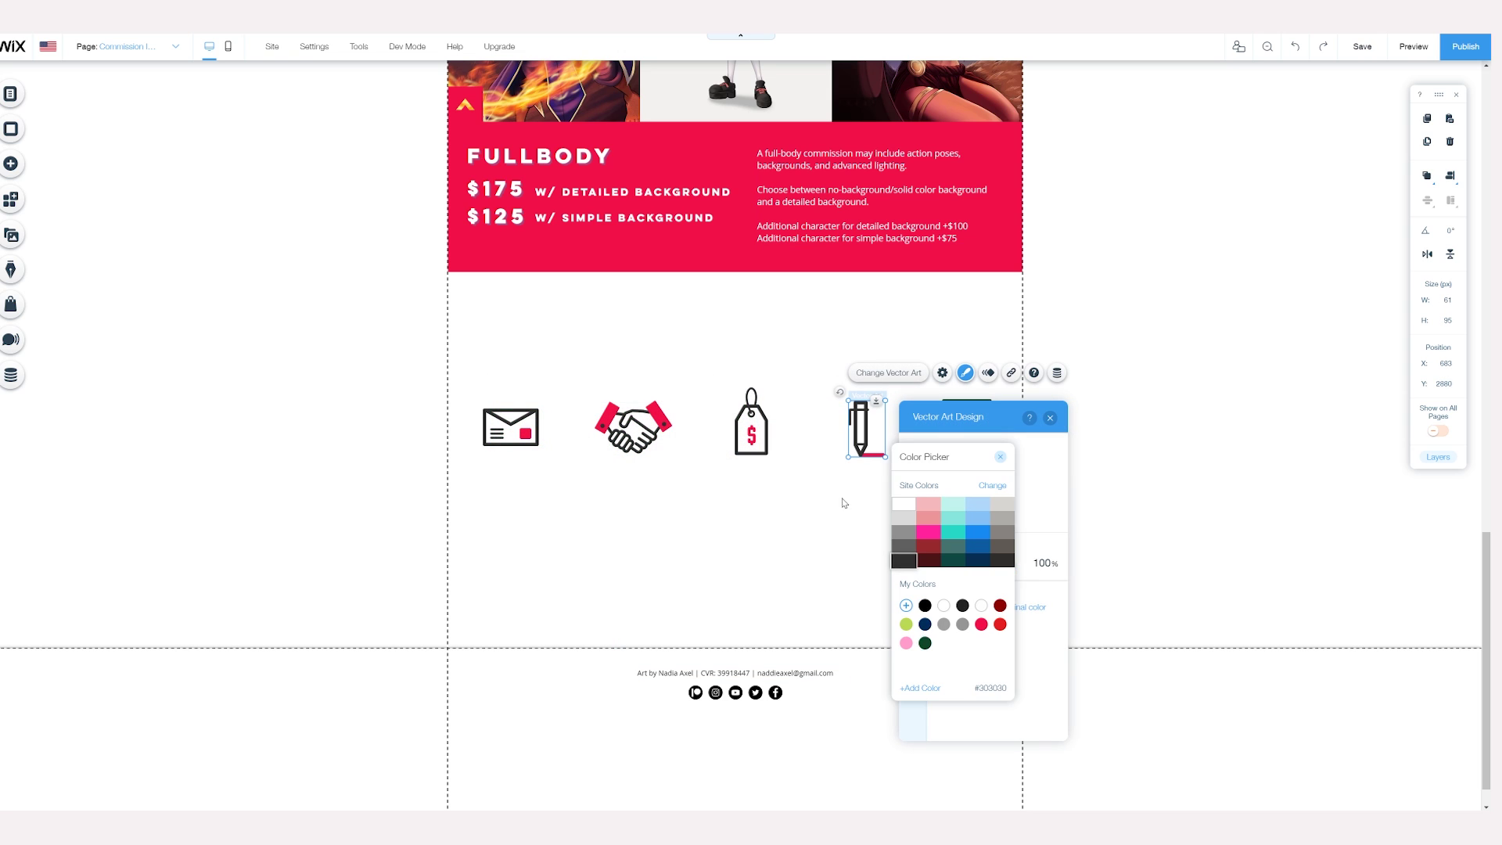
Step: Nudge the framed heart icon to the row's right end and recolor it dark grey and red like the others
drag(945, 429, 967, 427)
click(1035, 371)
click(1076, 604)
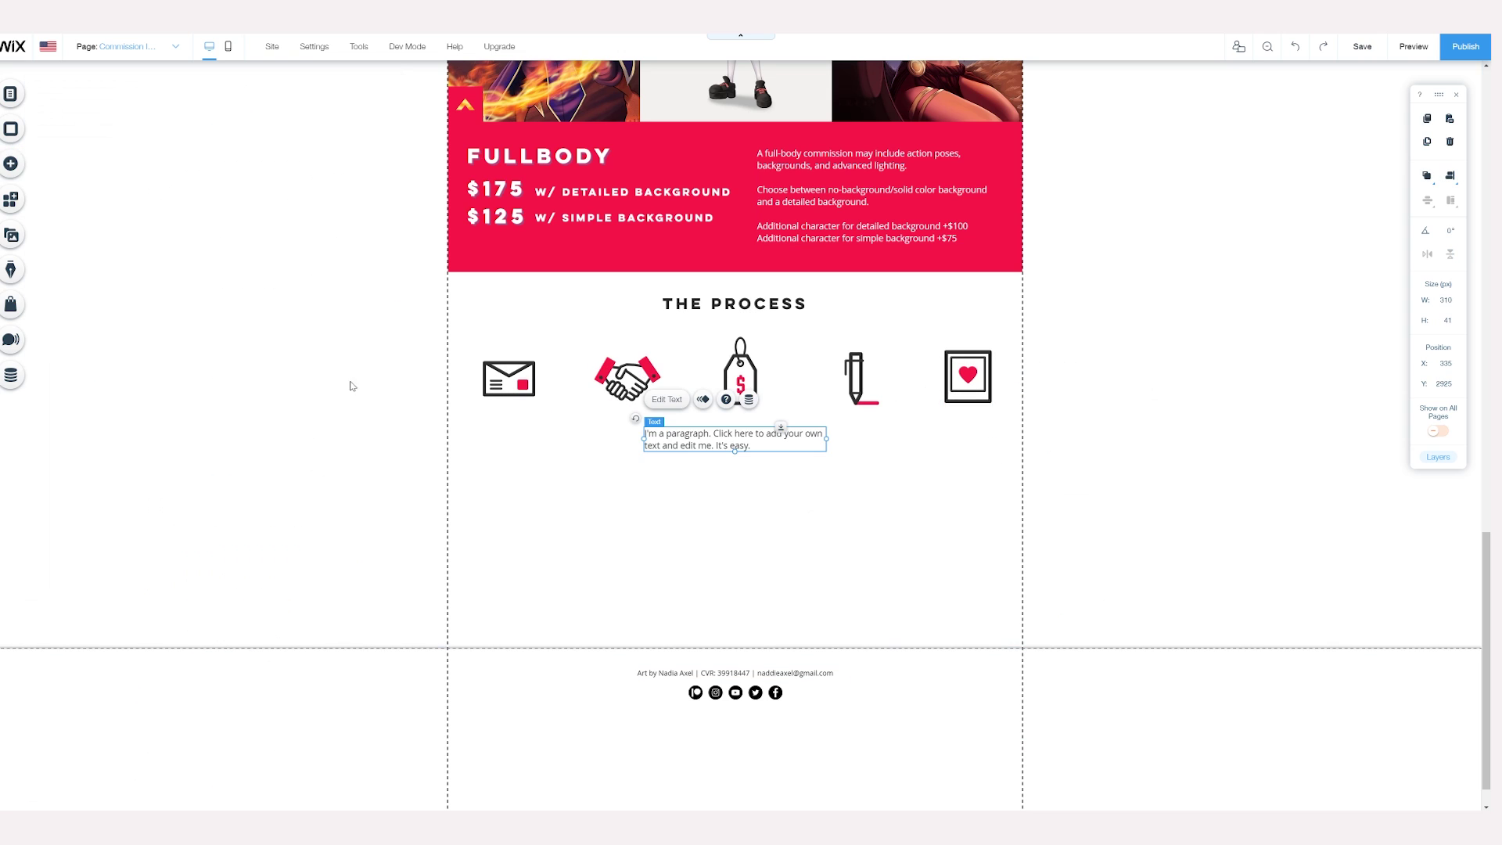
Step: Place the new paragraph text under the envelope icon and change it to a centered caption reading Inquiry
drag(704, 440, 530, 431)
double_click(529, 431)
key(BackSpace)
text(Inquiry)
click(690, 663)
click(691, 692)
Step: Copy the Inquiry caption under the other icons and reword the copies as Agreement, Payment, Production and Delivery
drag(653, 423, 749, 428)
key(ctrl+c)
key(ctrl+v)
double_click(638, 426)
key(Escape)
key(ctrl+c)
key(ctrl+v)
double_click(739, 427)
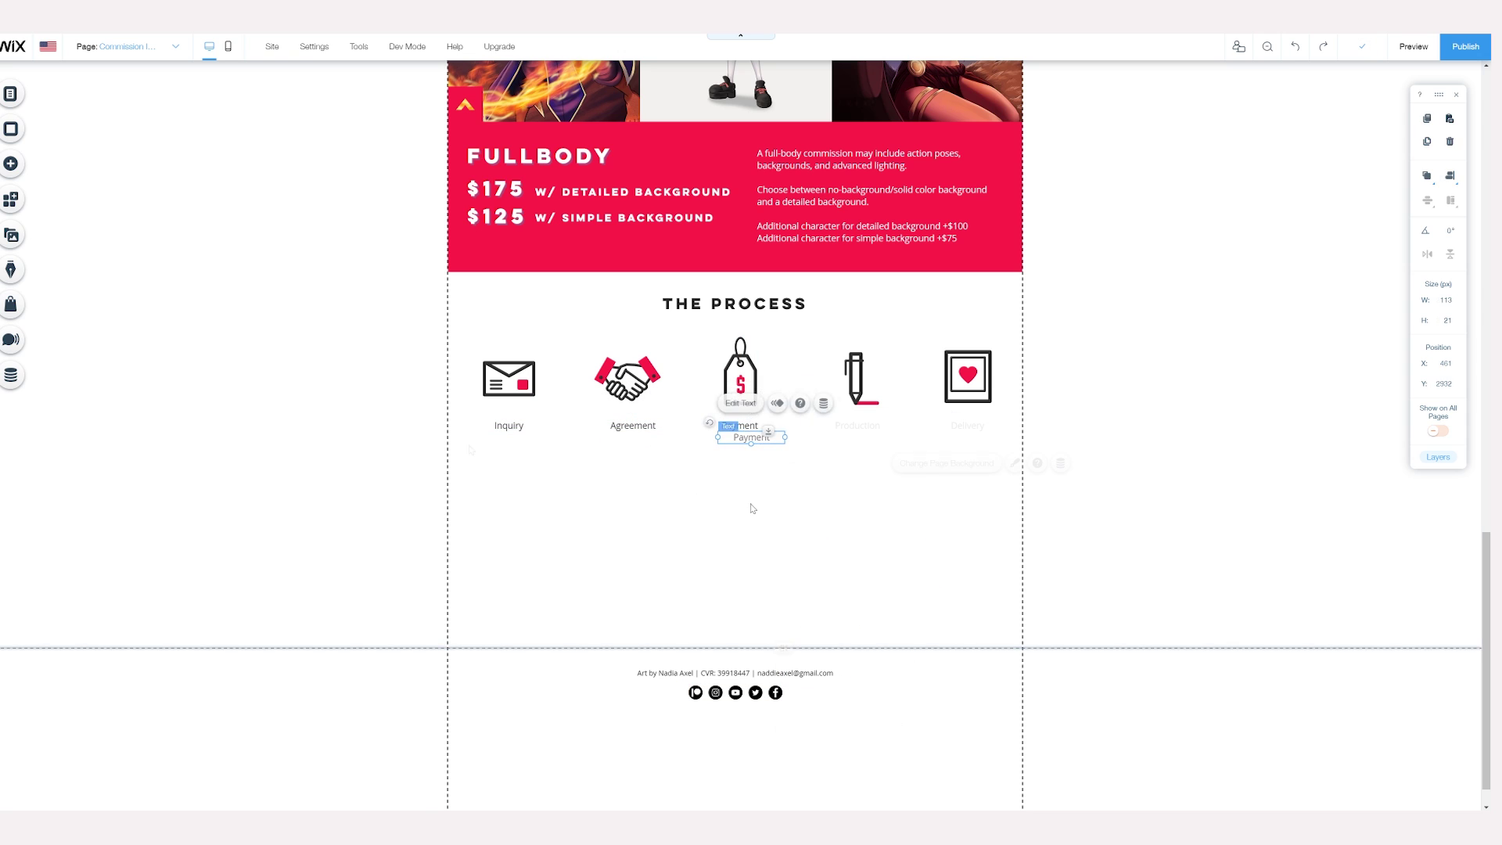
Step: Add a red outlined right-pointing arrow shape and scale it down between the envelope and handshake icons
click(11, 164)
click(56, 172)
click(139, 153)
drag(327, 293, 632, 463)
click(707, 435)
click(545, 266)
click(481, 397)
click(500, 229)
click(414, 248)
click(539, 255)
click(549, 190)
drag(624, 522, 604, 494)
drag(598, 483, 567, 380)
Step: Paste copies of the red arrow into the remaining three gaps between the process icons and save the page
key(ctrl+c)
click(573, 433)
key(ctrl+v)
drag(572, 433, 910, 384)
key(ctrl+v)
key(ctrl+v)
click(825, 521)
key(ctrl+s)
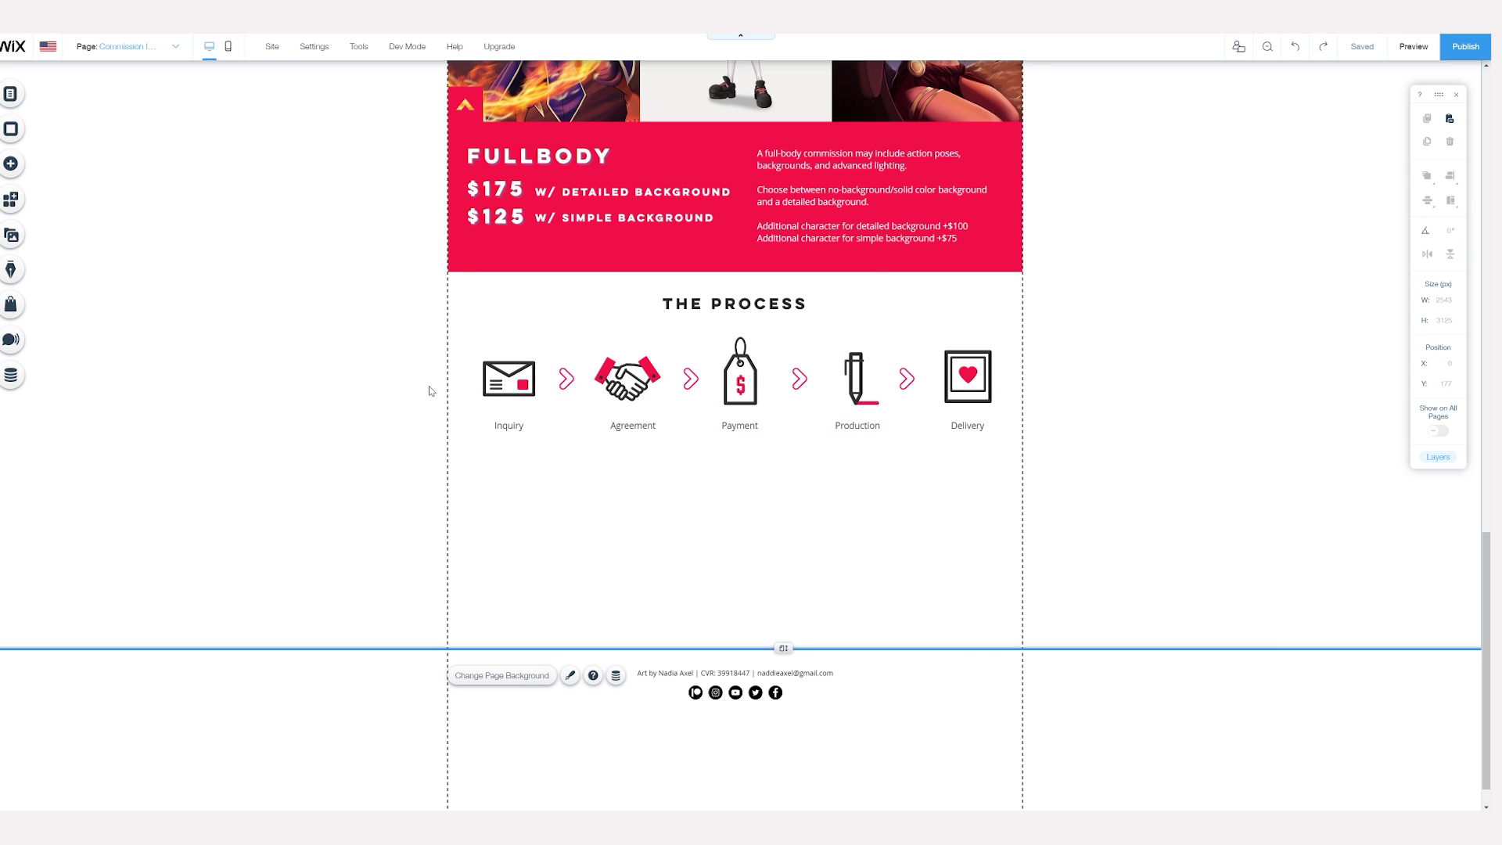
Step: Group all the process icons, arrows and captions into one element
drag(459, 467, 985, 343)
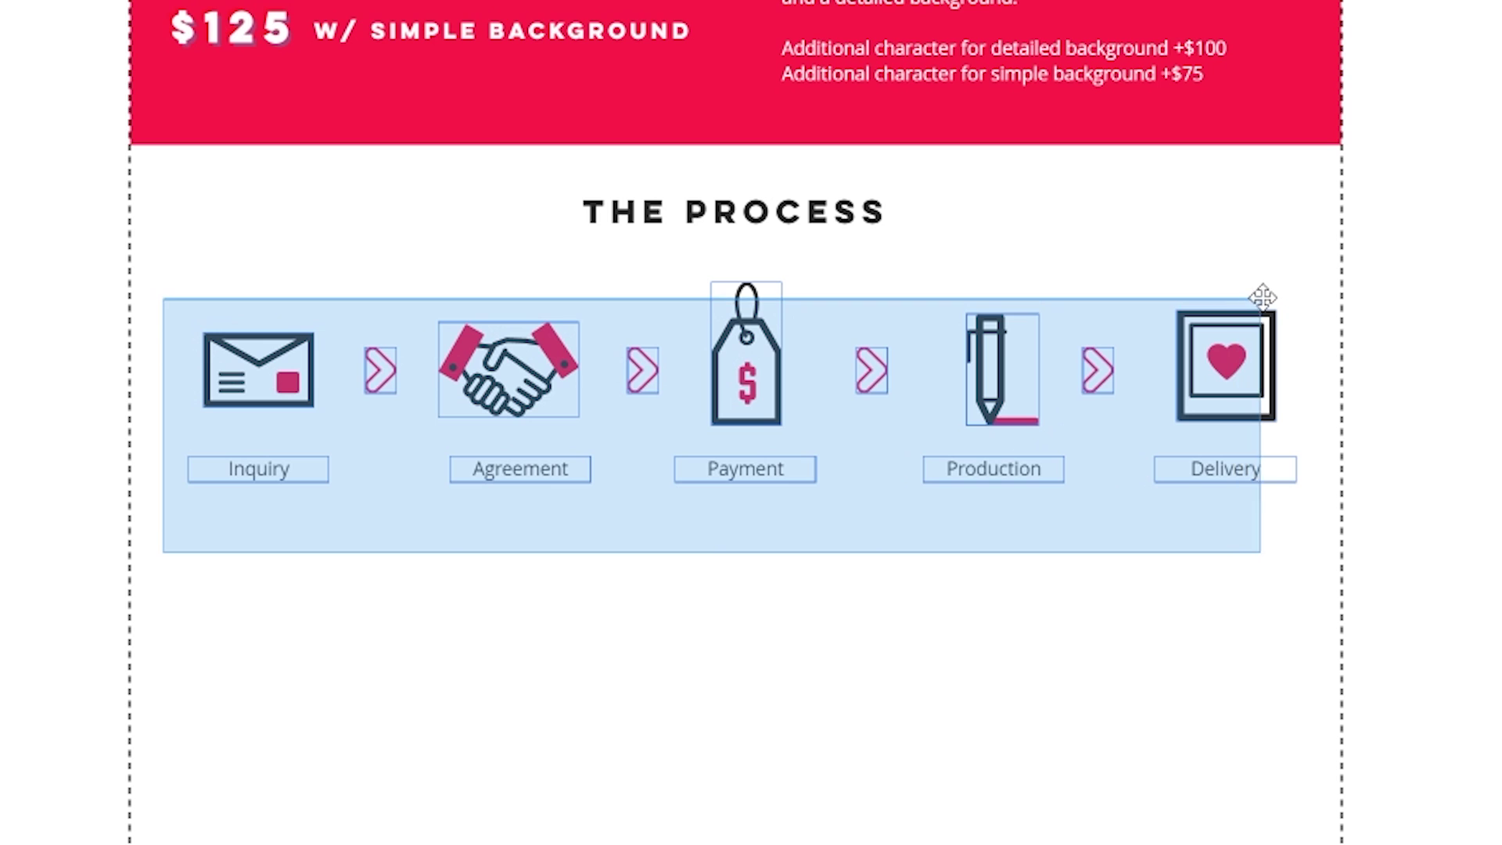
drag(1262, 298, 1277, 301)
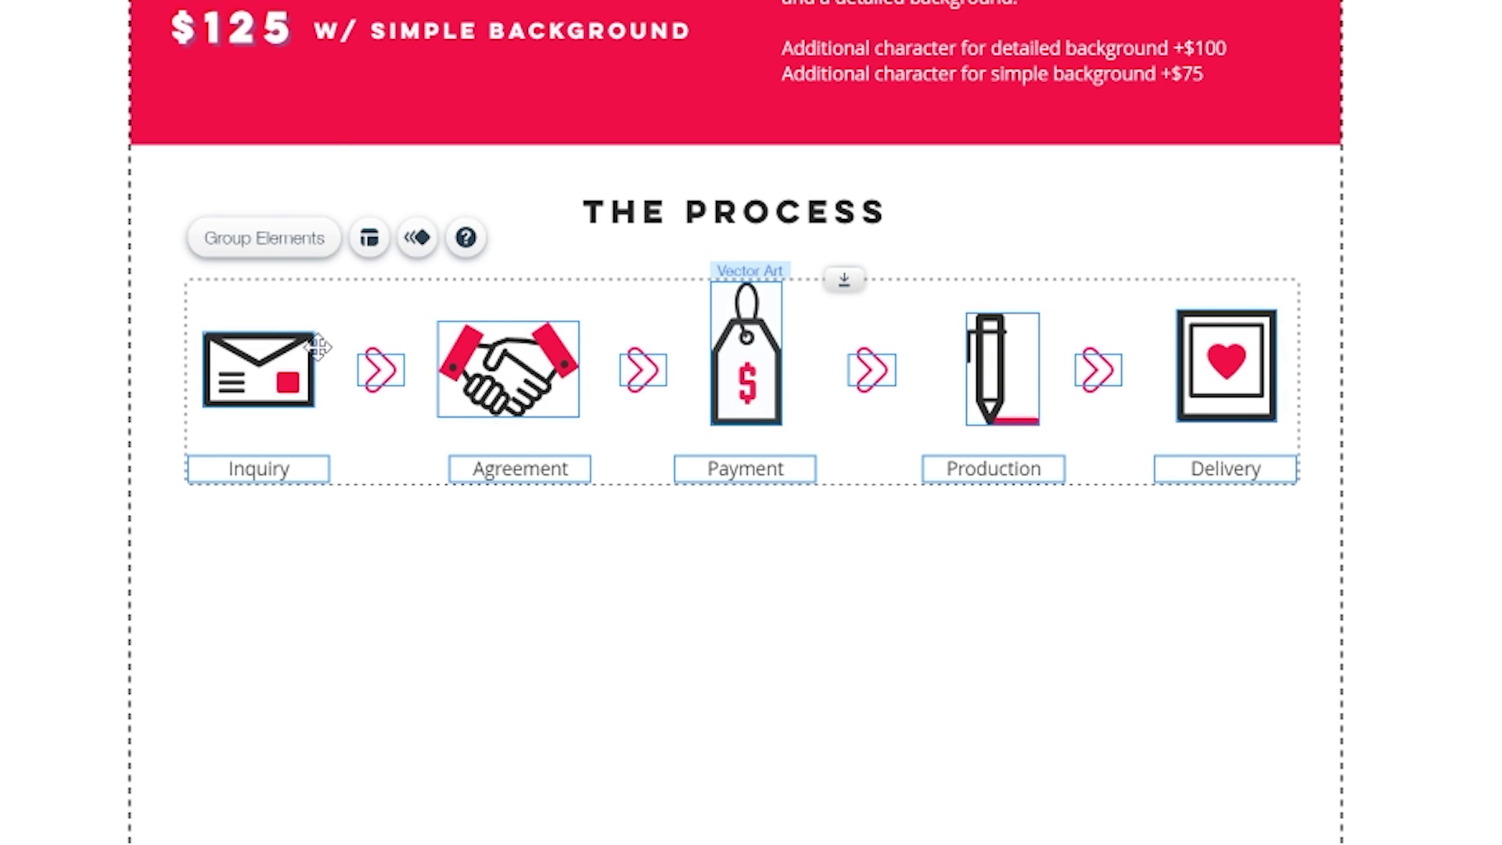
click(261, 239)
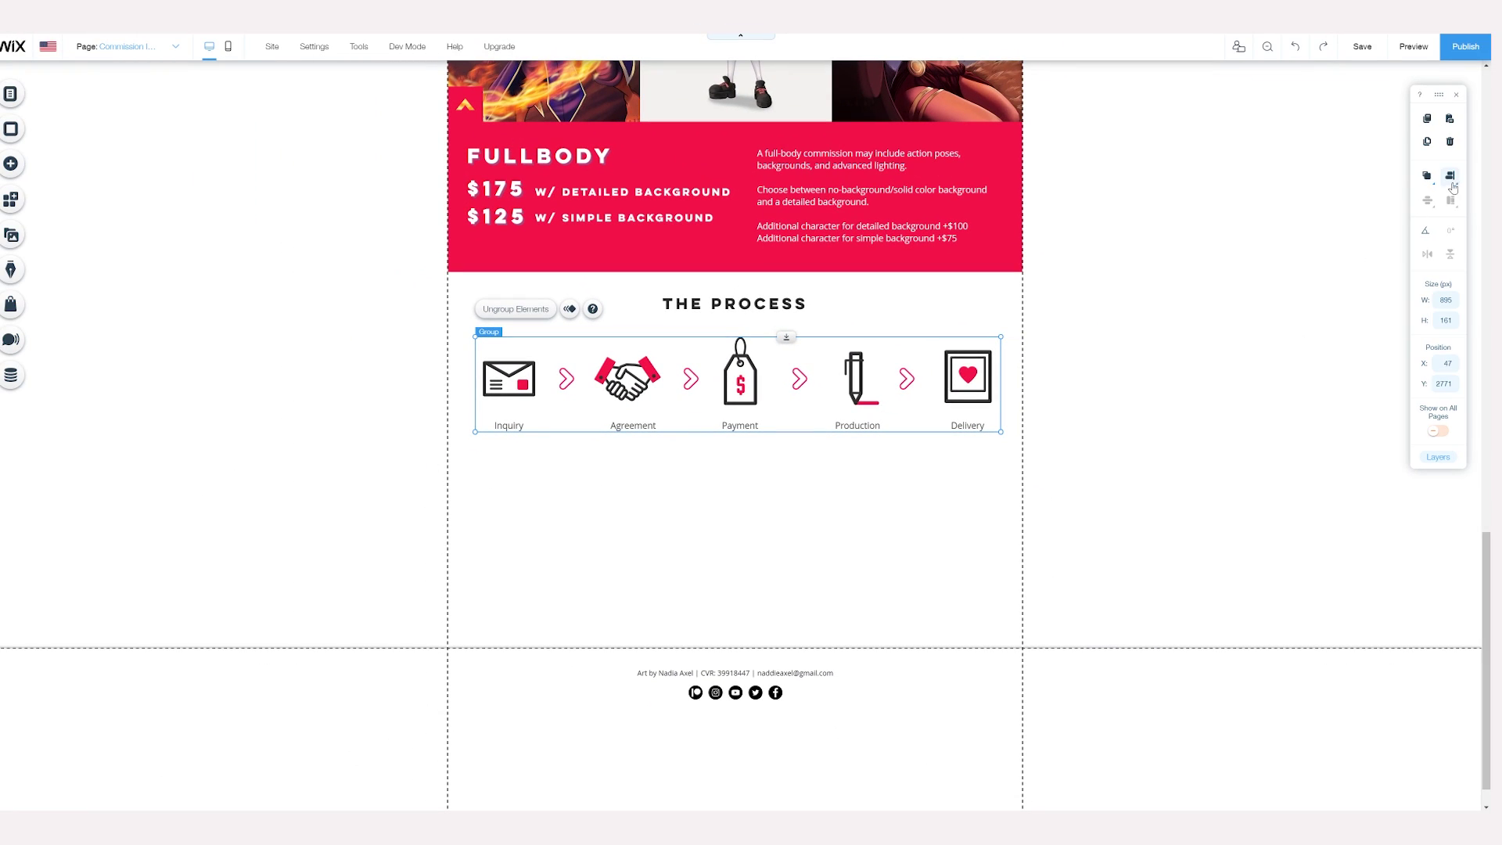
Step: Duplicate the heading The Process, place the copy below the icon row and change its text to DOS & DONTS
click(775, 303)
key(ctrl+d)
drag(775, 311, 775, 473)
double_click(774, 473)
text(DOS & DONTS)
click(749, 514)
drag(765, 469, 764, 474)
click(778, 498)
Step: Search the icon library for "mark" and add the brown Check Mark below the DOS & DONTS heading, toward the left
click(10, 164)
click(61, 152)
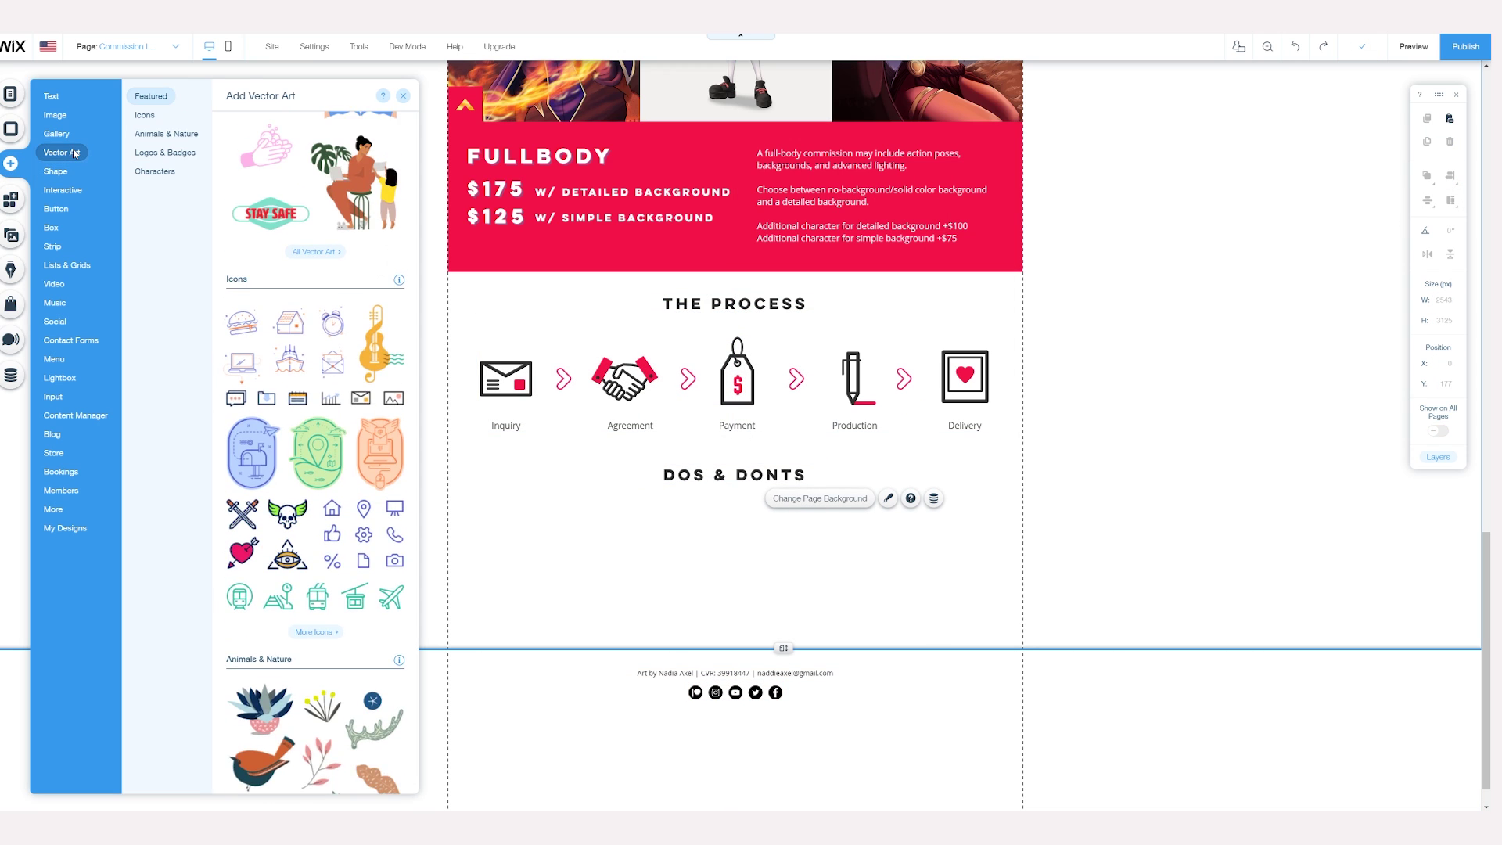
click(315, 637)
key(Return)
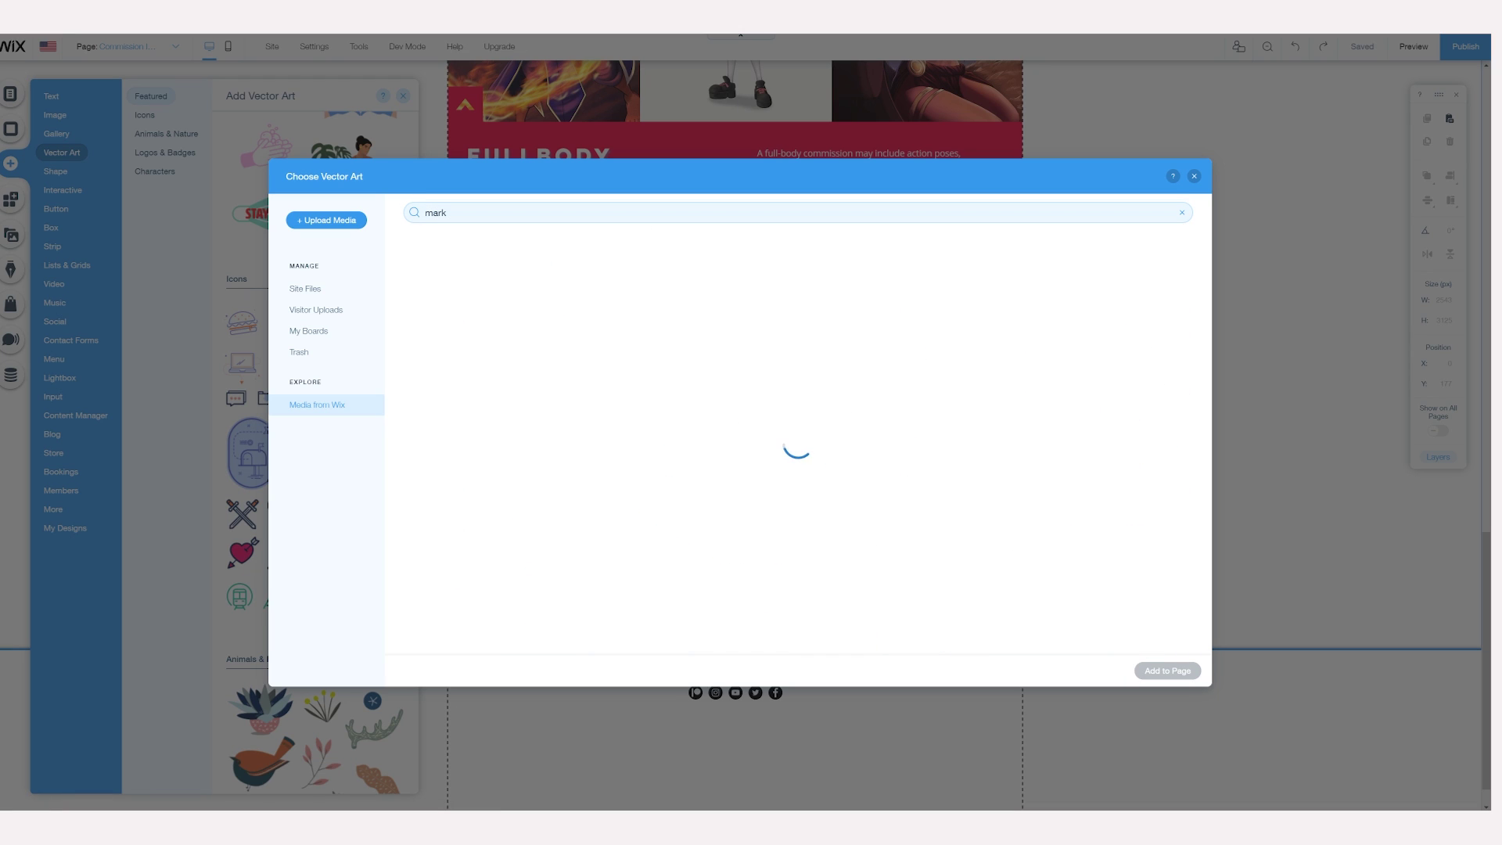
scroll(737, 479, down, 2)
double_click(737, 478)
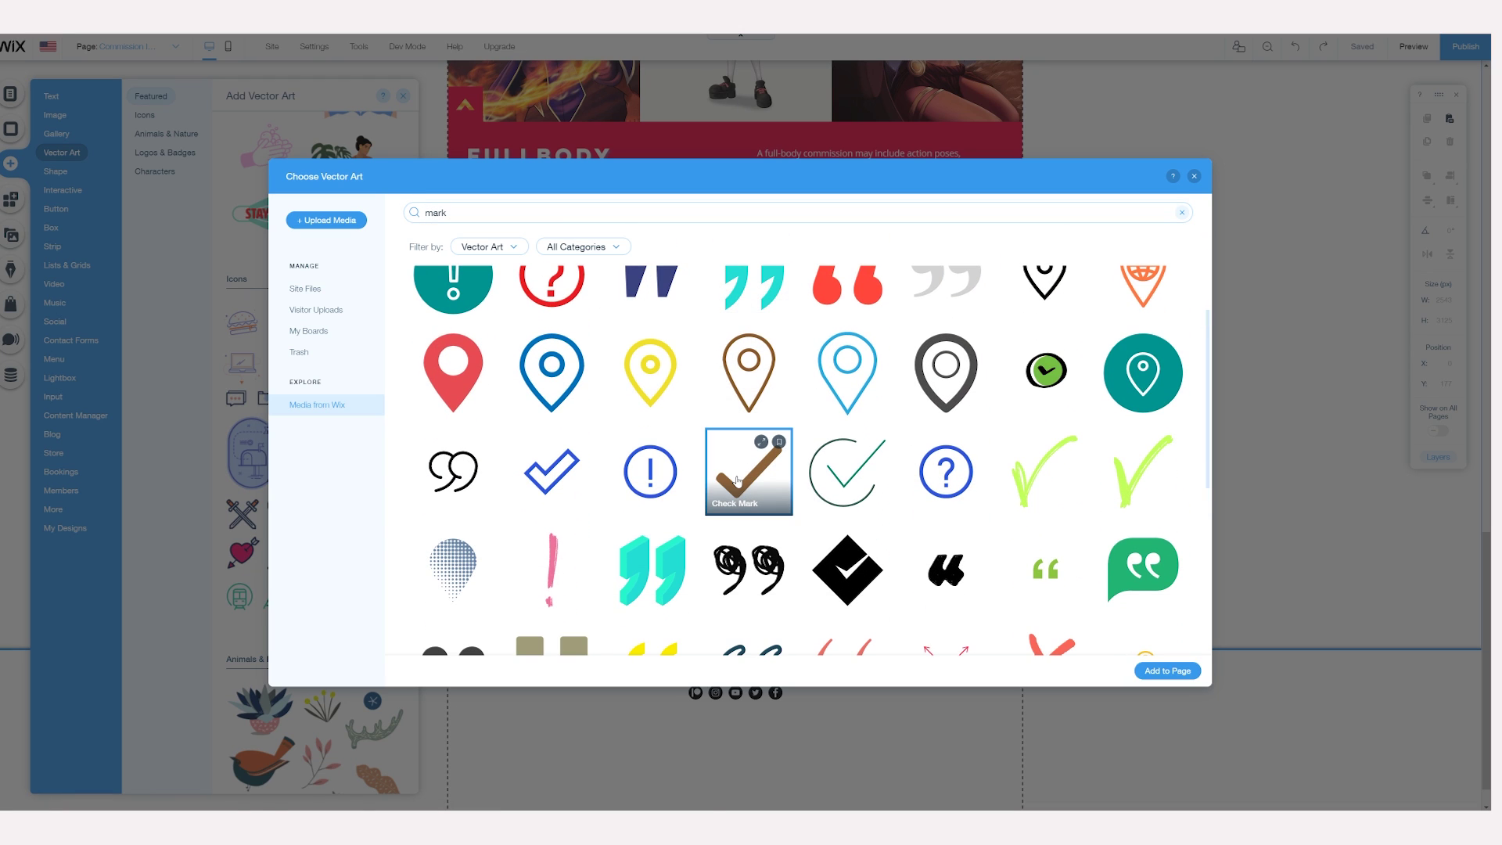
drag(737, 478, 595, 599)
click(666, 543)
Step: Search the vector art library for "cross" and place a red cross to the right of the check mark
click(10, 164)
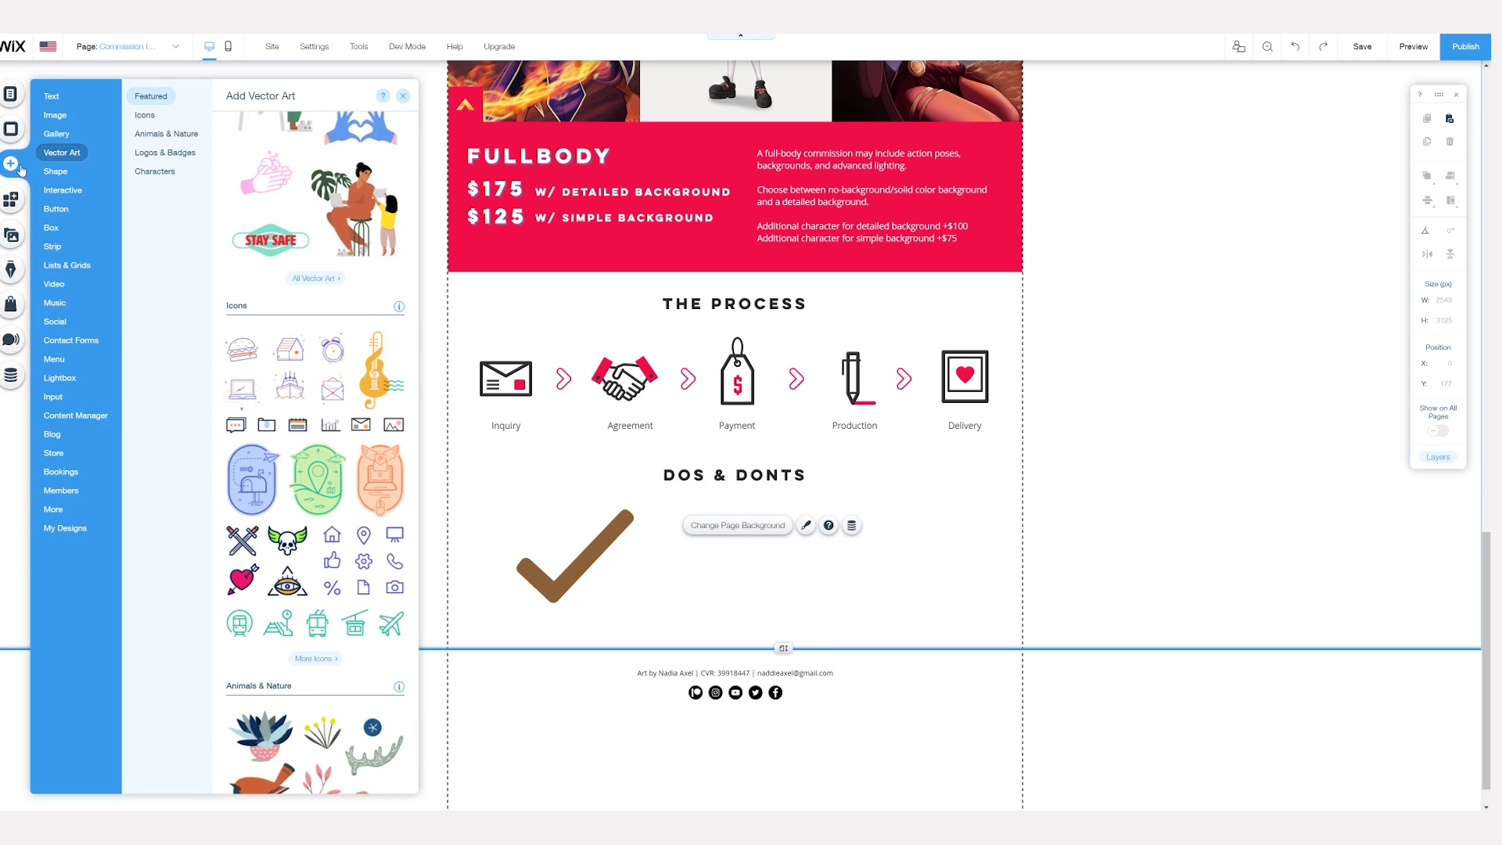
click(315, 638)
text(cross)
key(Return)
click(1167, 670)
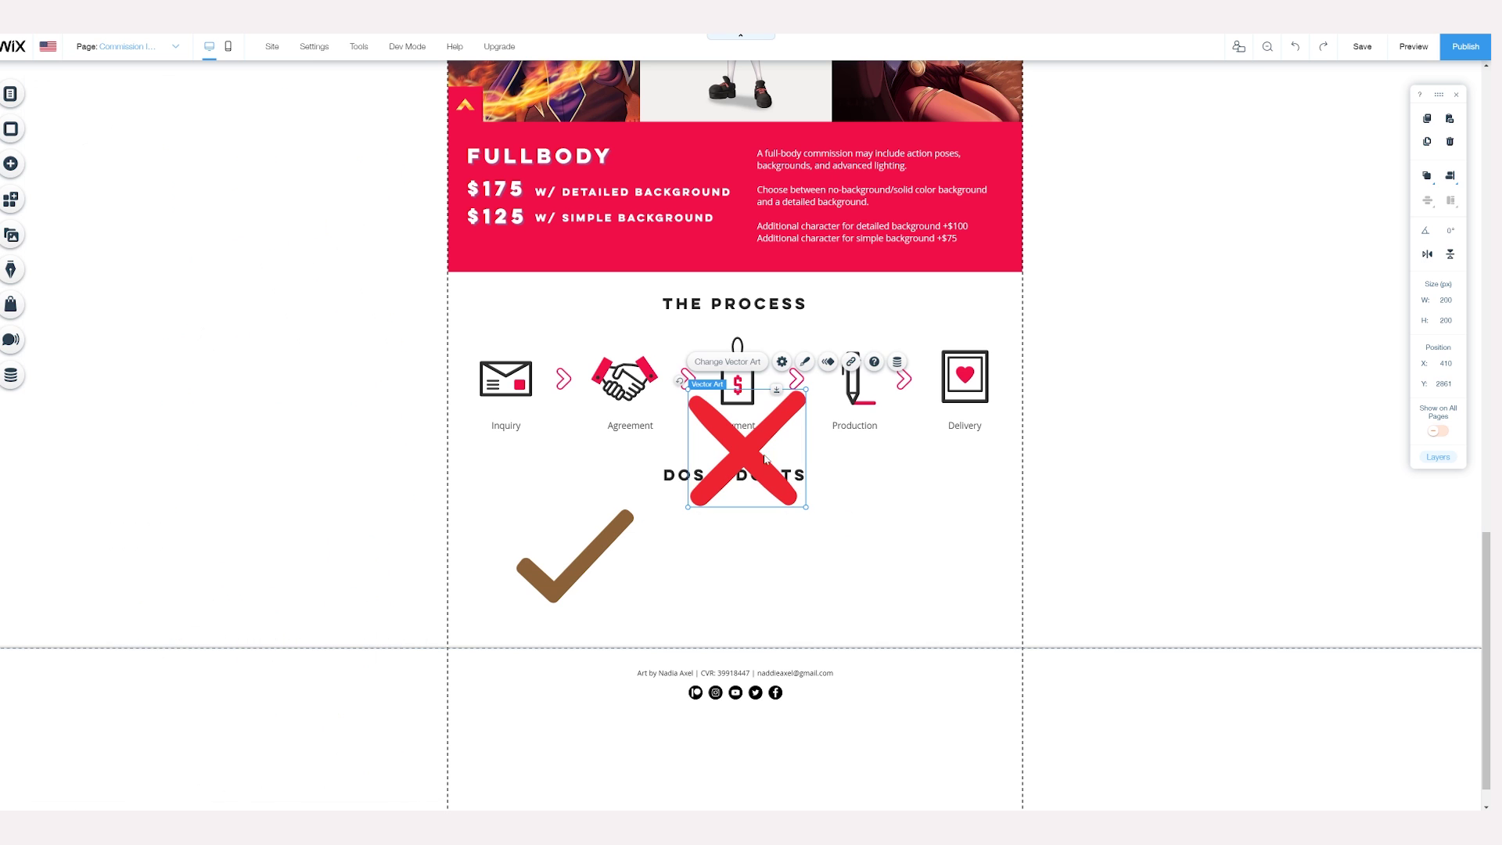
drag(744, 438, 862, 553)
Step: Recolor the check mark to a new custom green, #34CF55, and reduce its size
click(575, 555)
click(632, 481)
click(479, 356)
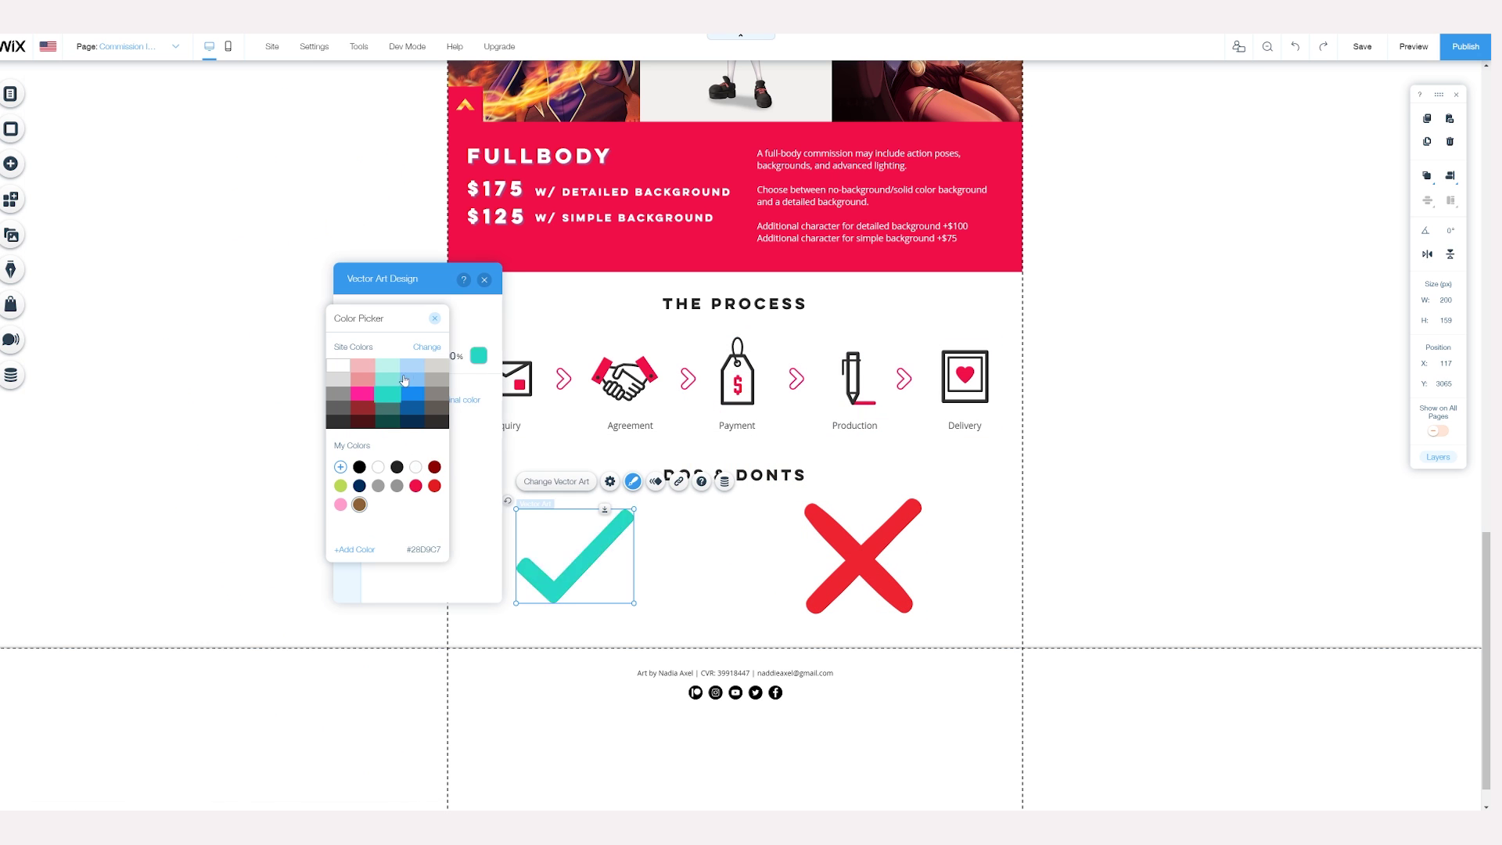
click(340, 467)
drag(368, 446, 400, 446)
click(435, 386)
click(446, 548)
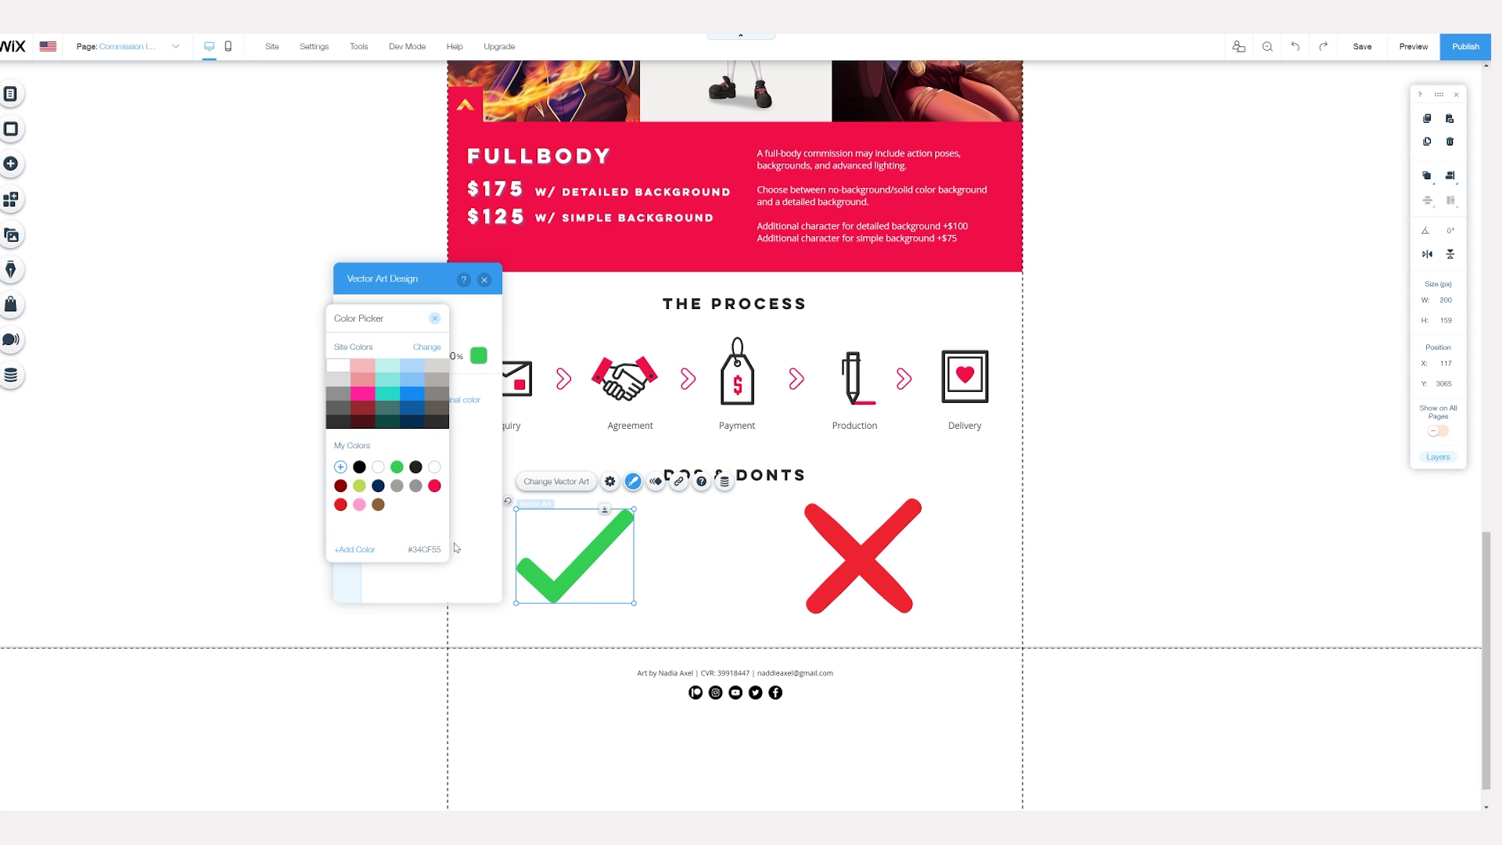
click(484, 280)
drag(633, 603, 587, 565)
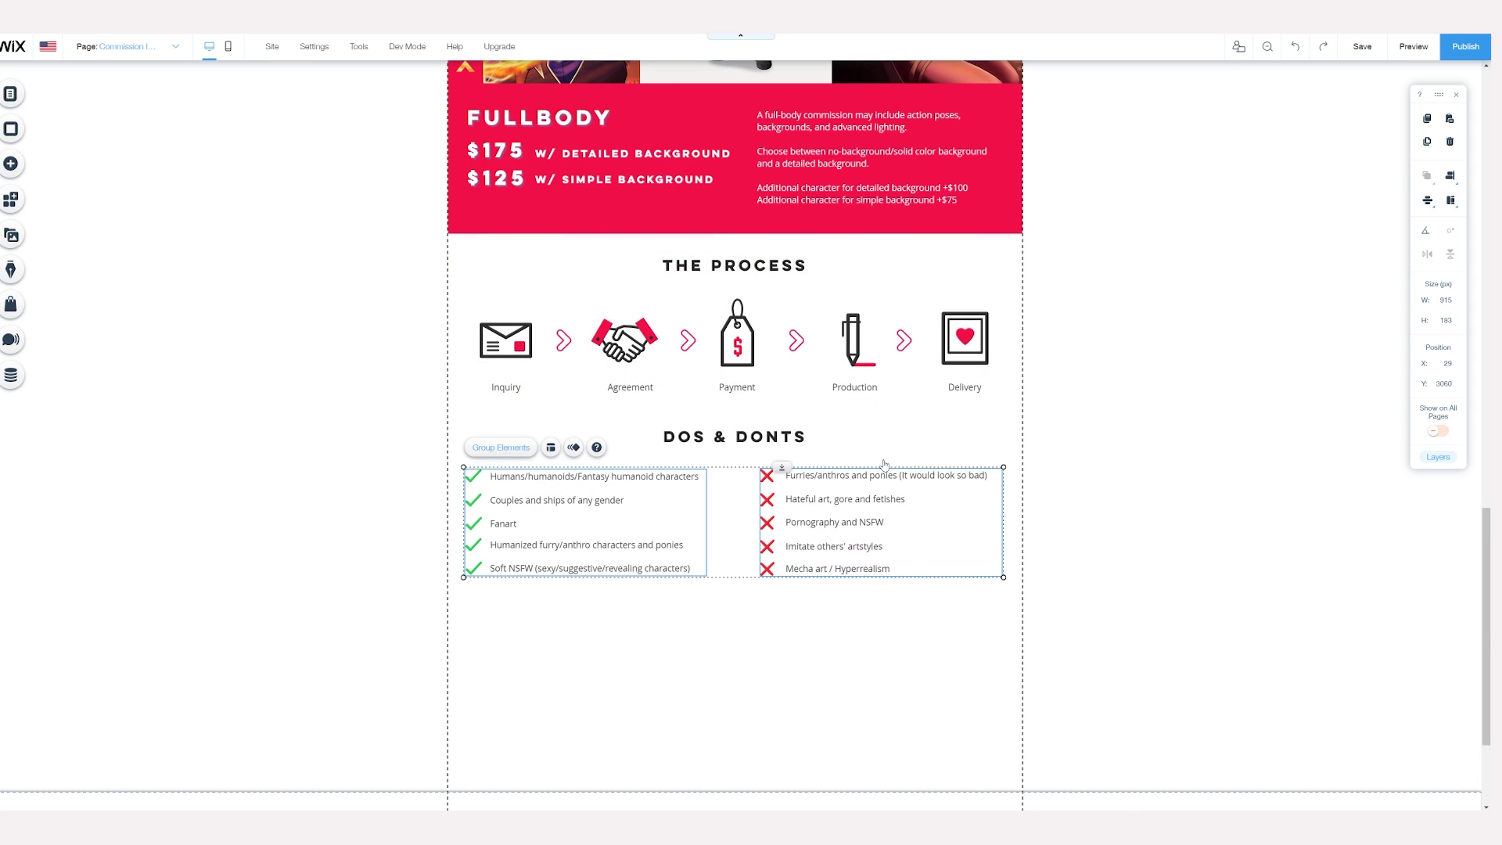
Step: Group the check mark and cross lists under DOS & DONTS and shift both columns slightly to the right
key(ctrl+g)
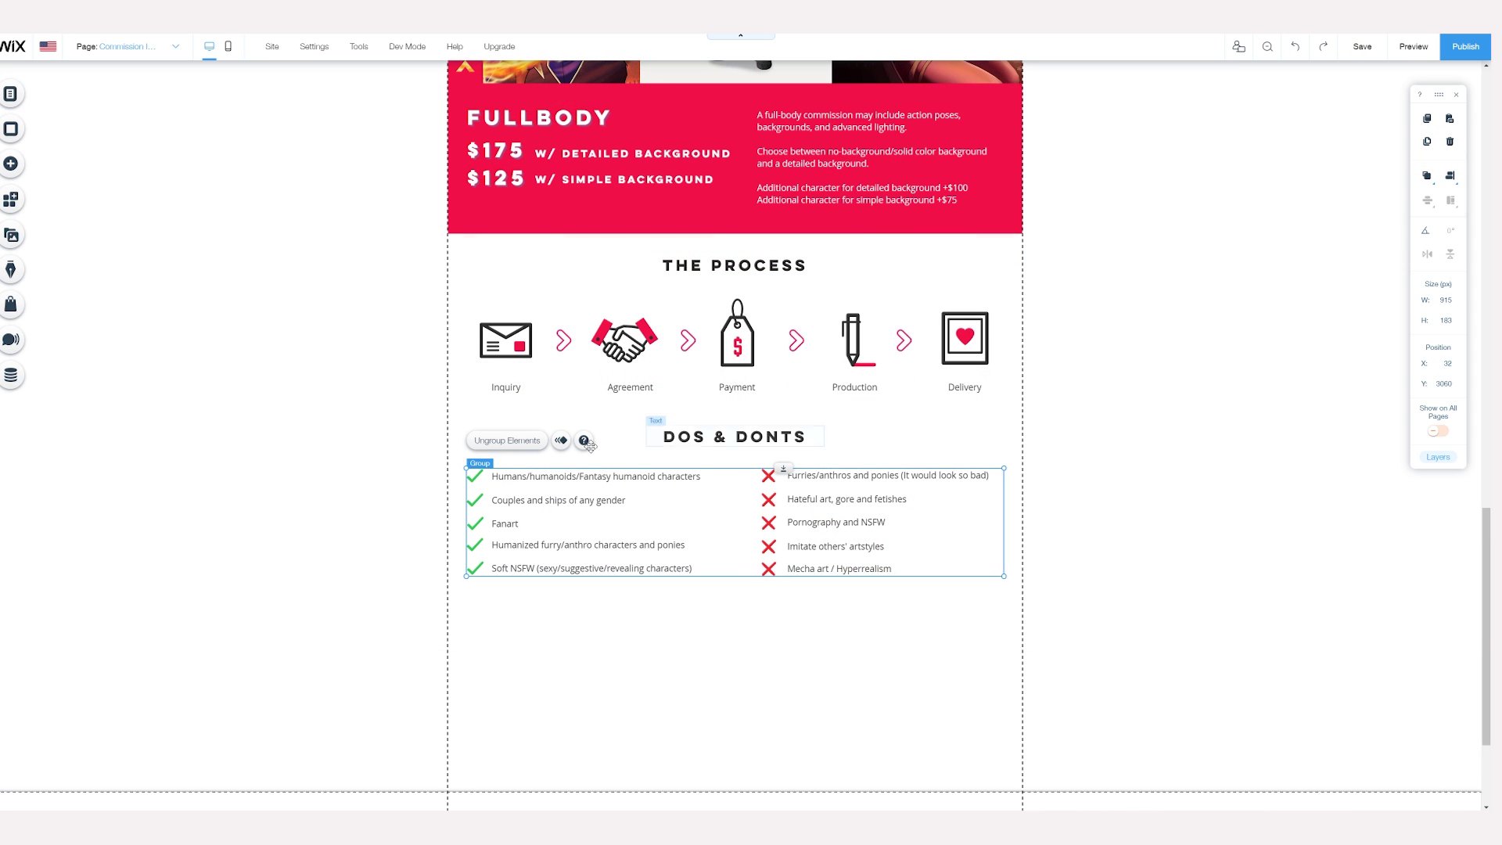
click(923, 497)
click(483, 534)
click(372, 459)
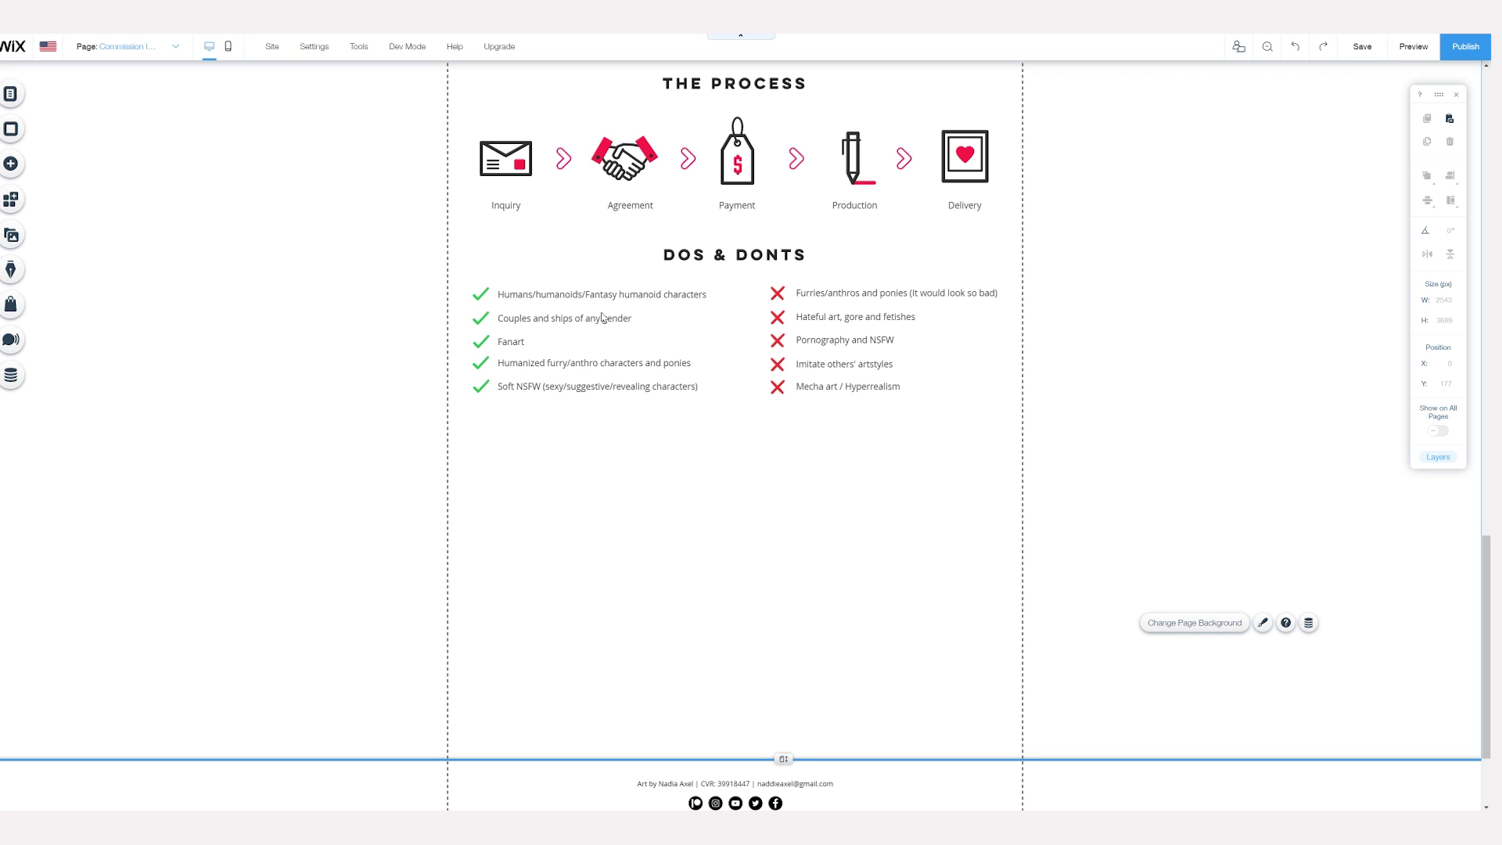
Step: Browse the contact form templates and add the Get a Quote form below the DOS & DONTS lists
click(21, 167)
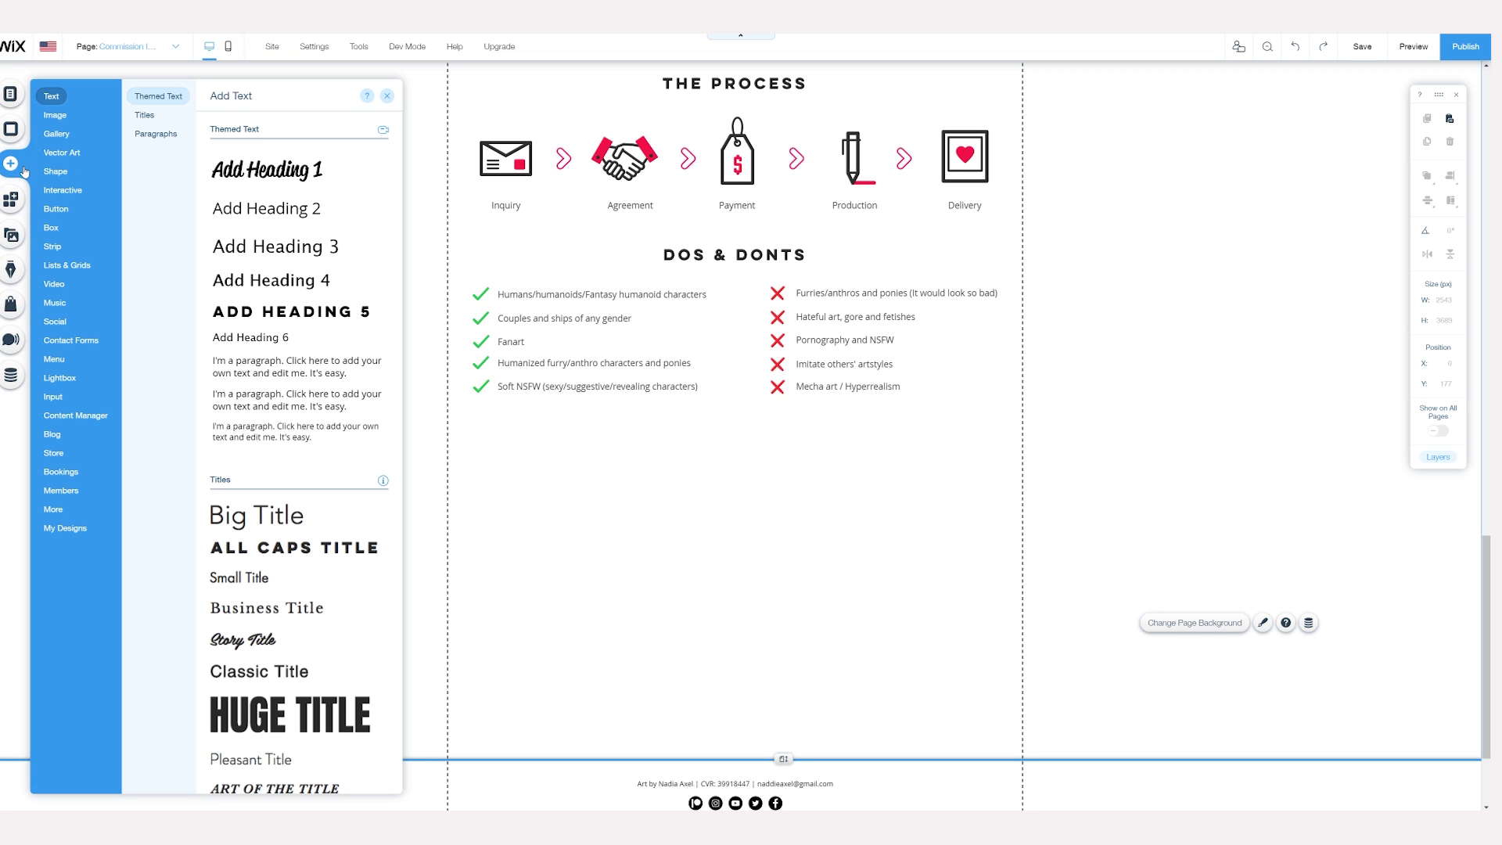
click(88, 342)
click(156, 133)
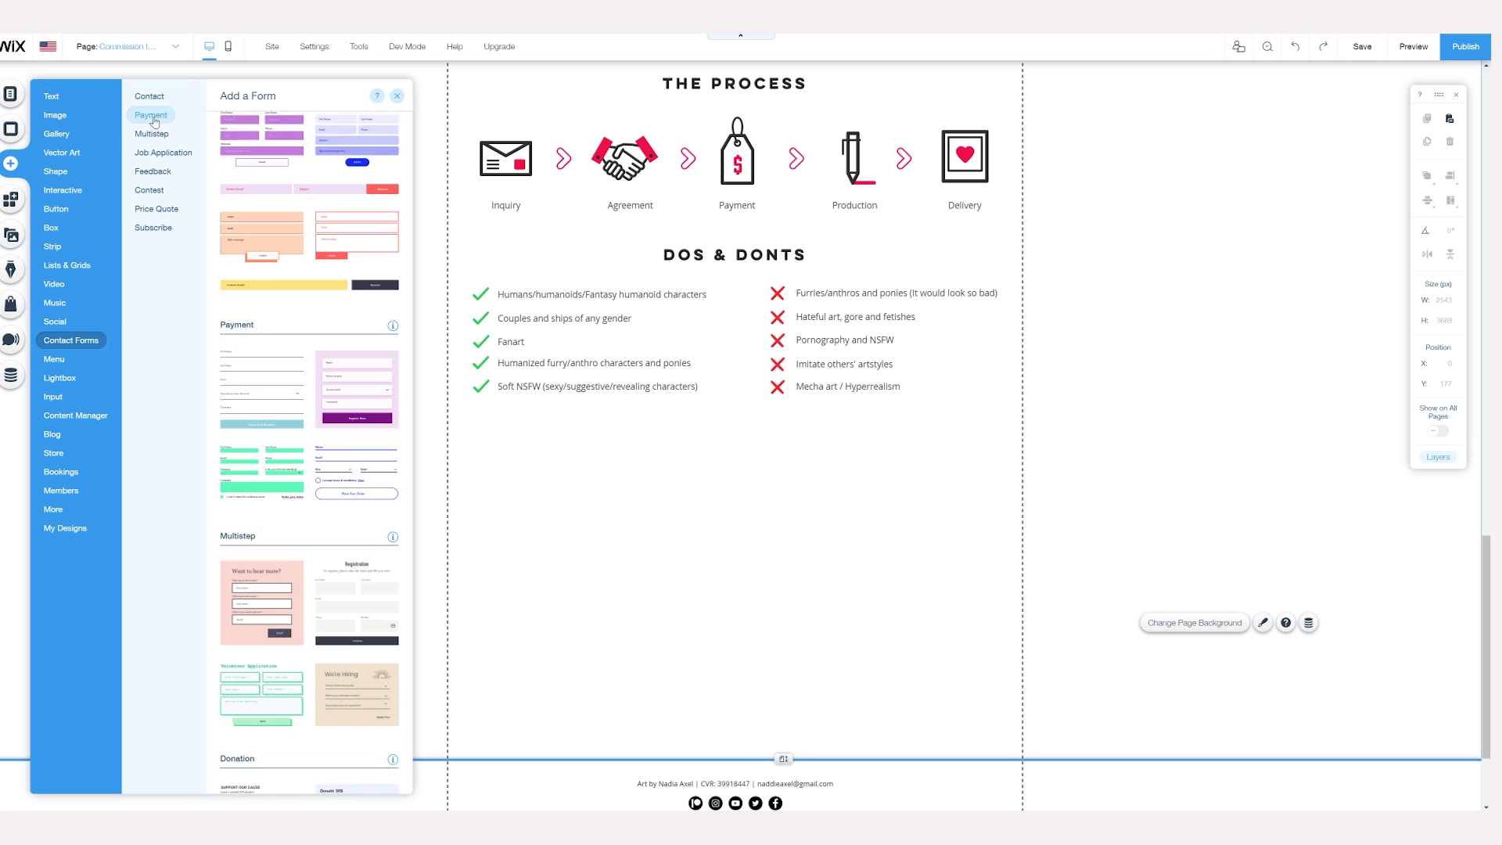
click(160, 155)
click(161, 170)
click(165, 190)
drag(247, 532, 762, 542)
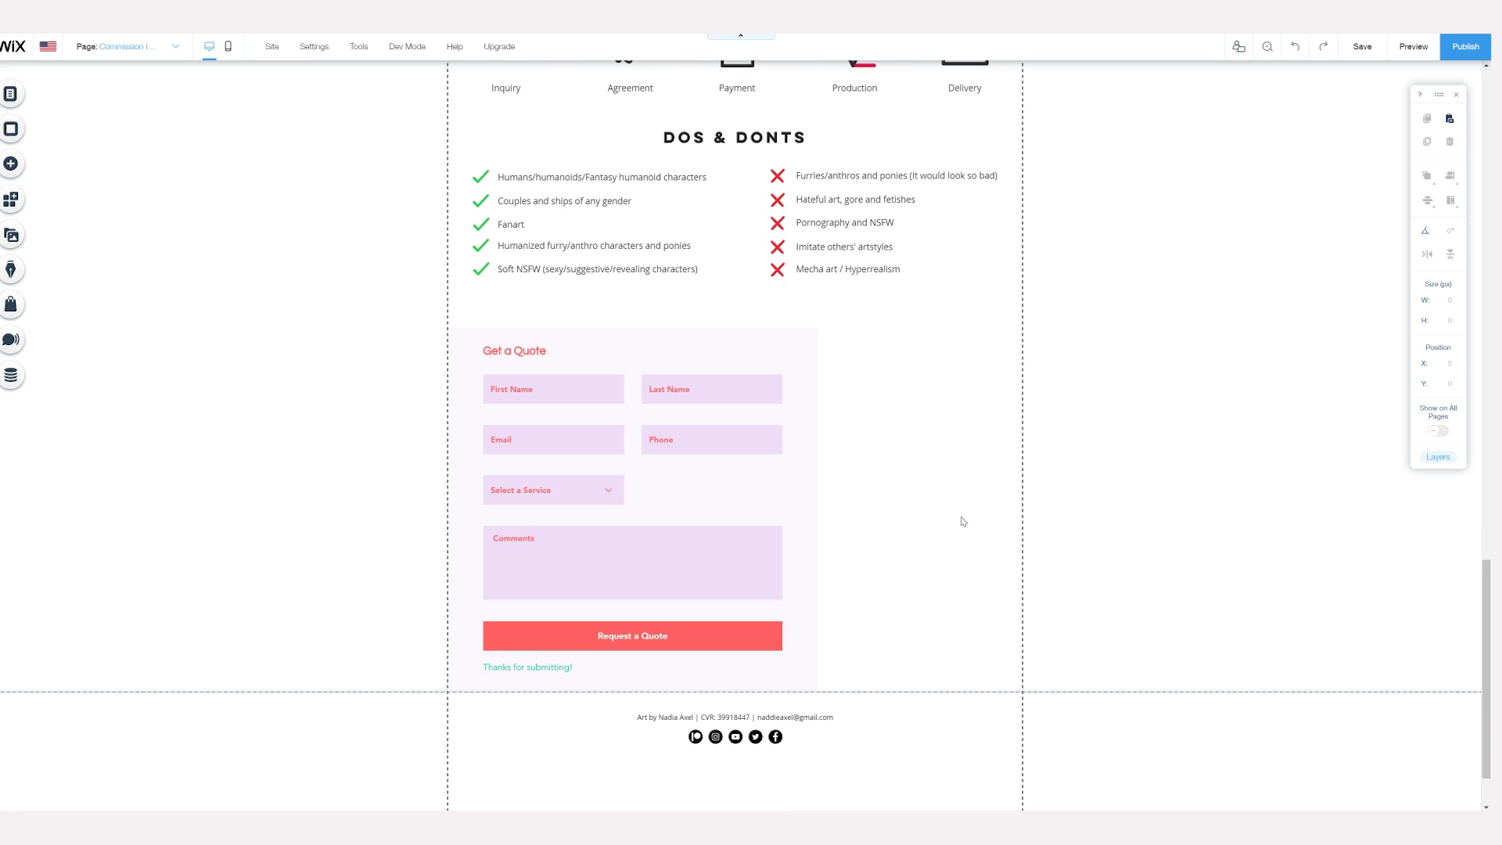
Step: Widen the Get a Quote form to 980 px and set its layout to one column
click(798, 492)
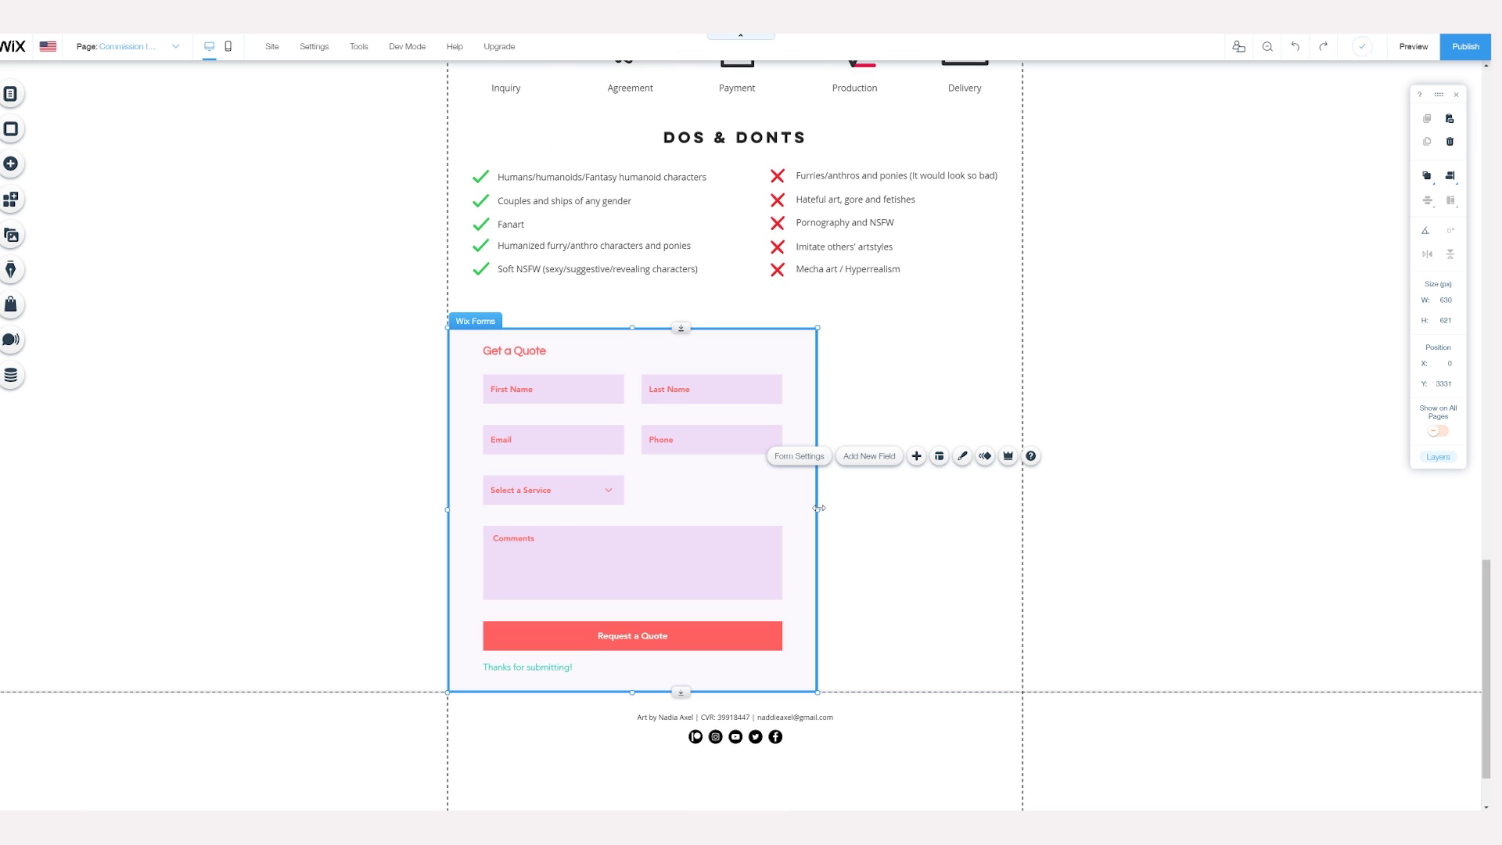
drag(817, 508, 1024, 524)
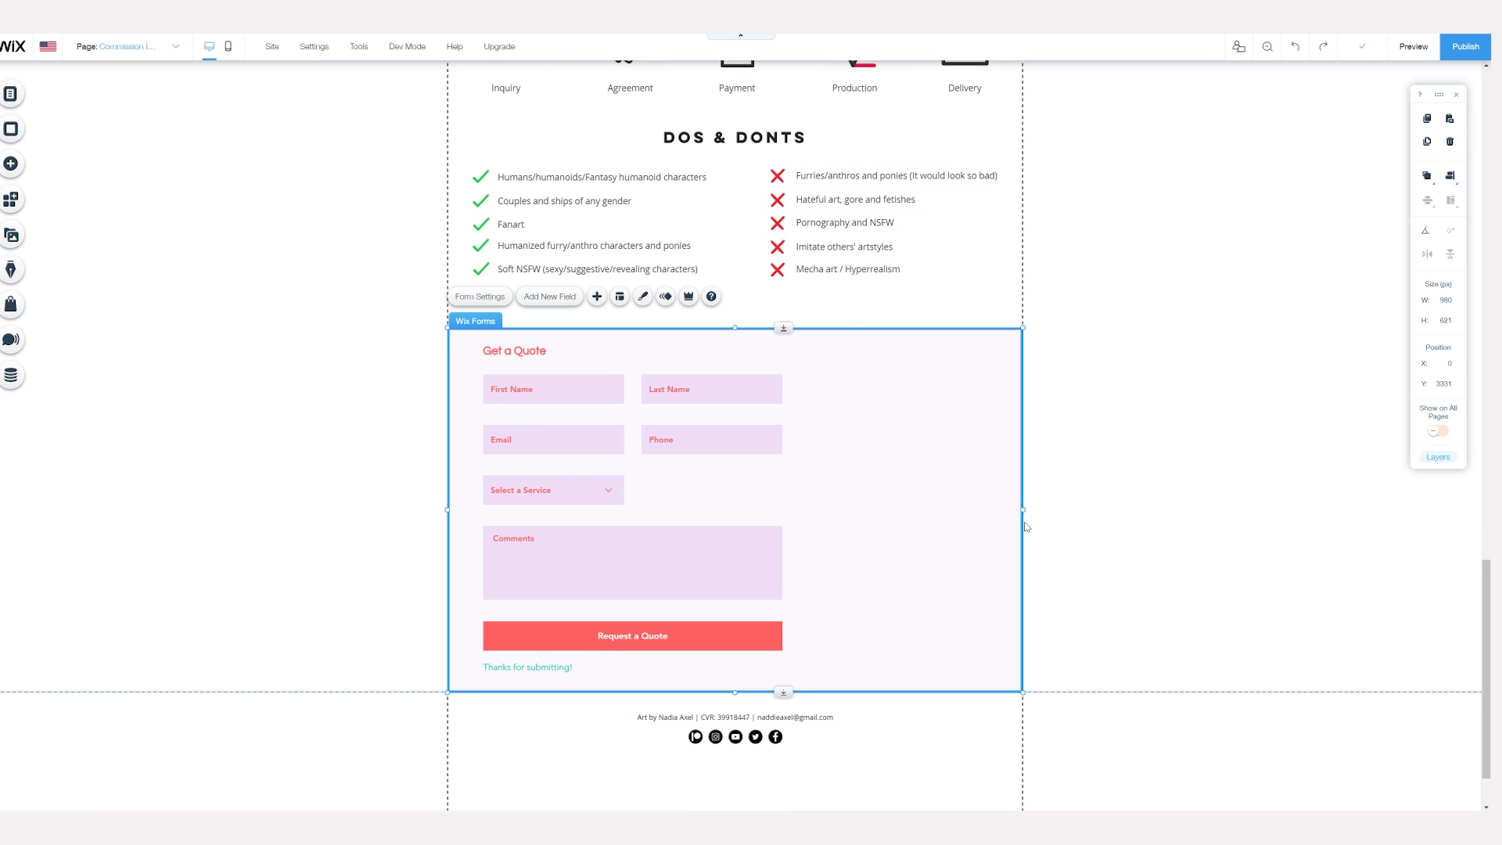
click(620, 296)
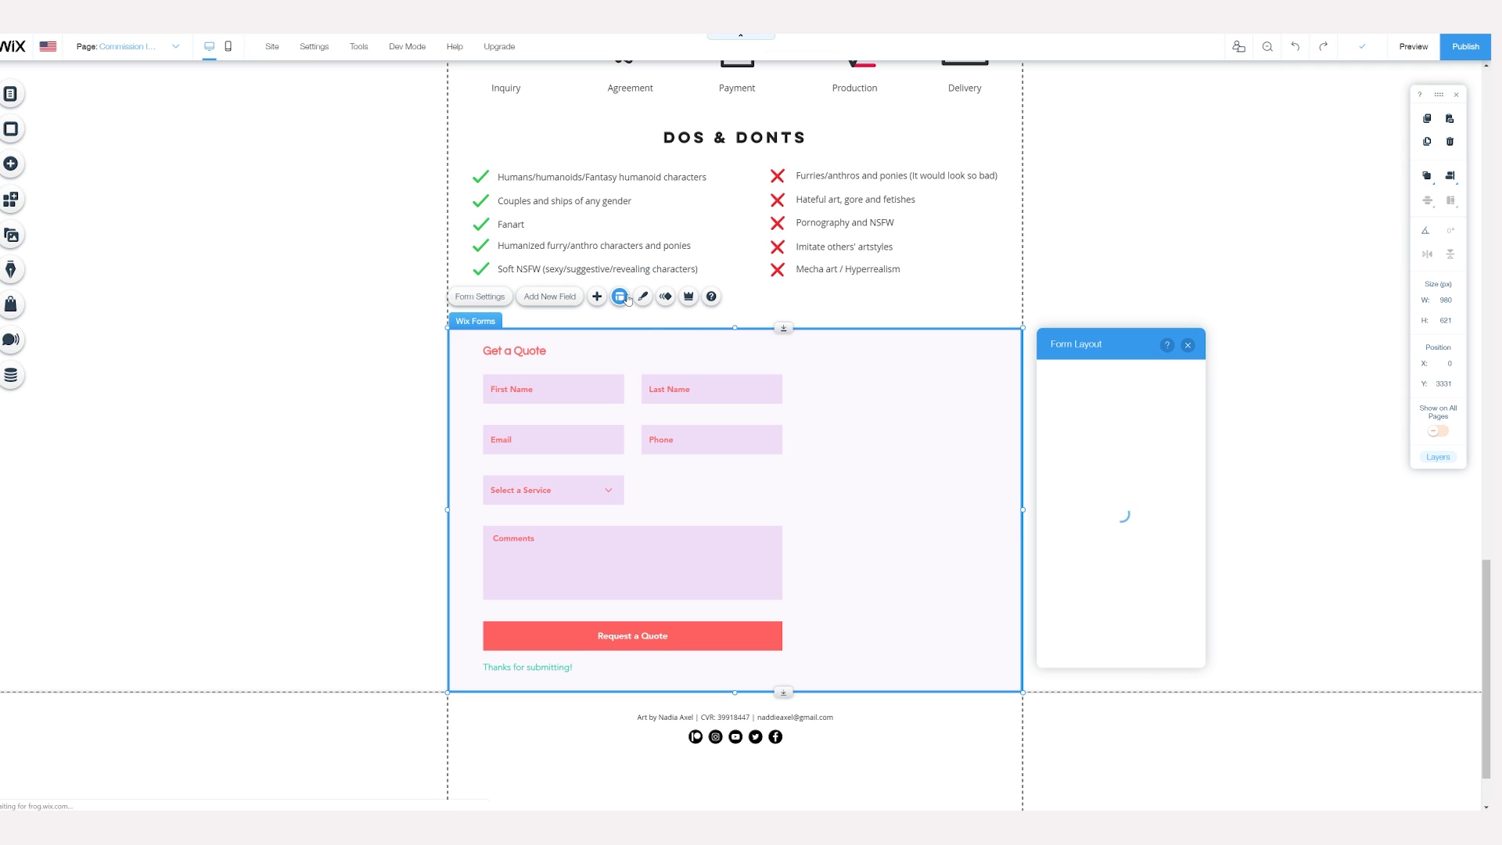
click(1080, 418)
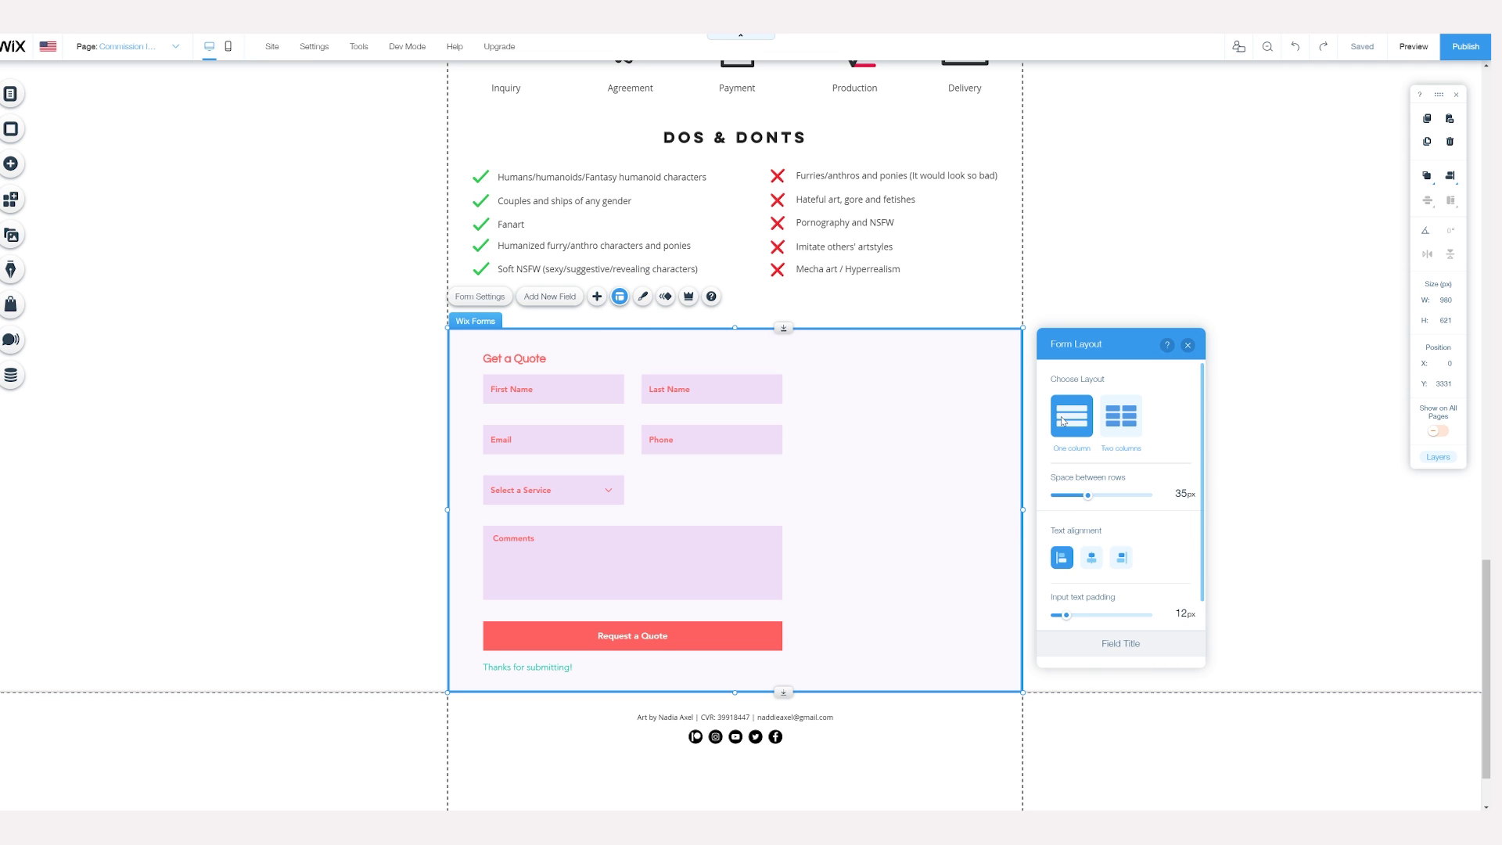
Step: Set the quote form to the two-column layout and widen its submit button to the full field width, about 860 px
click(1127, 425)
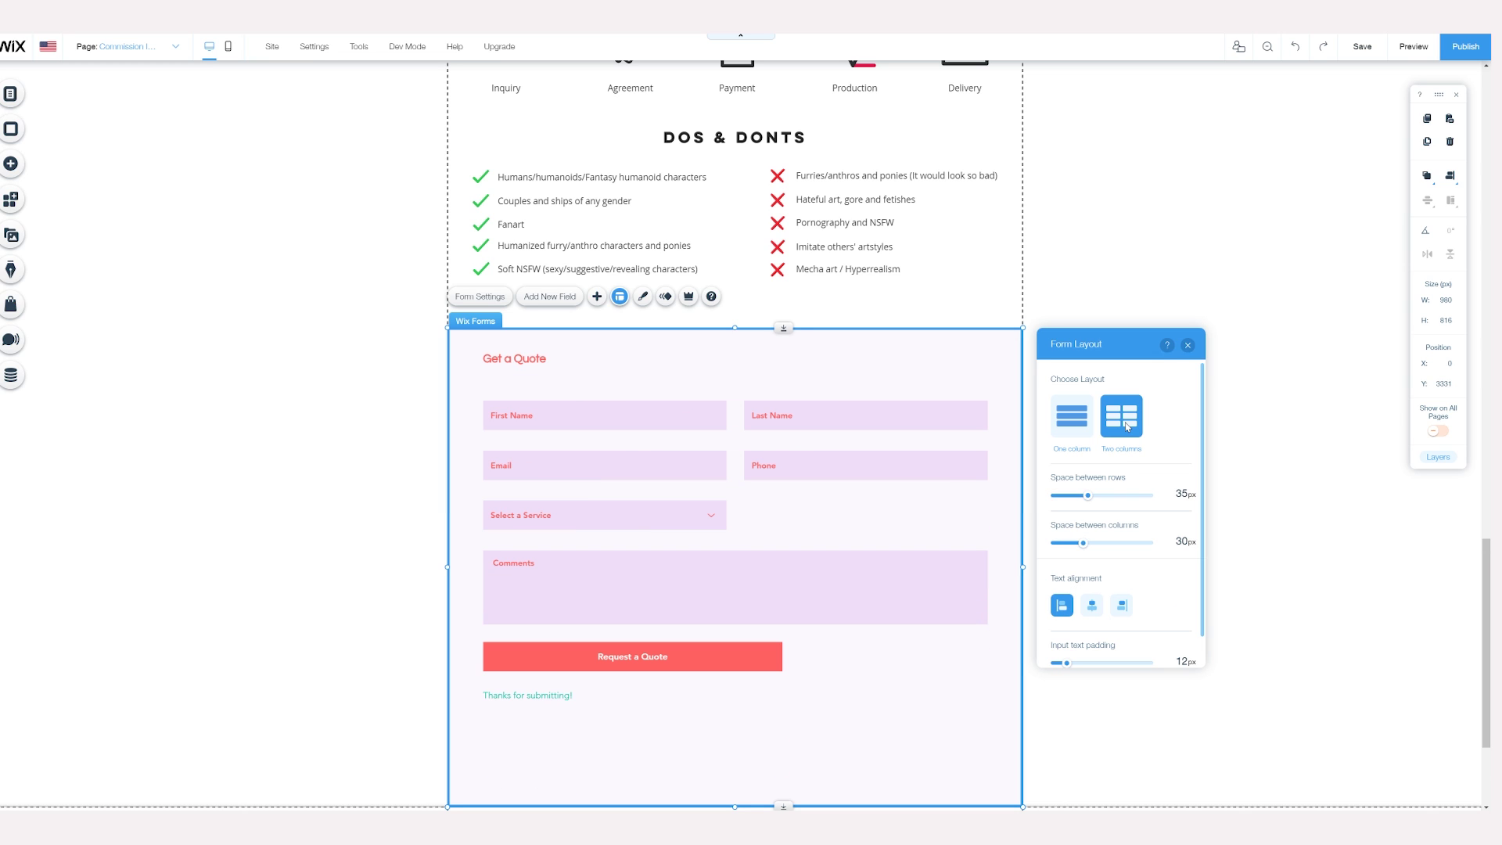
click(1188, 346)
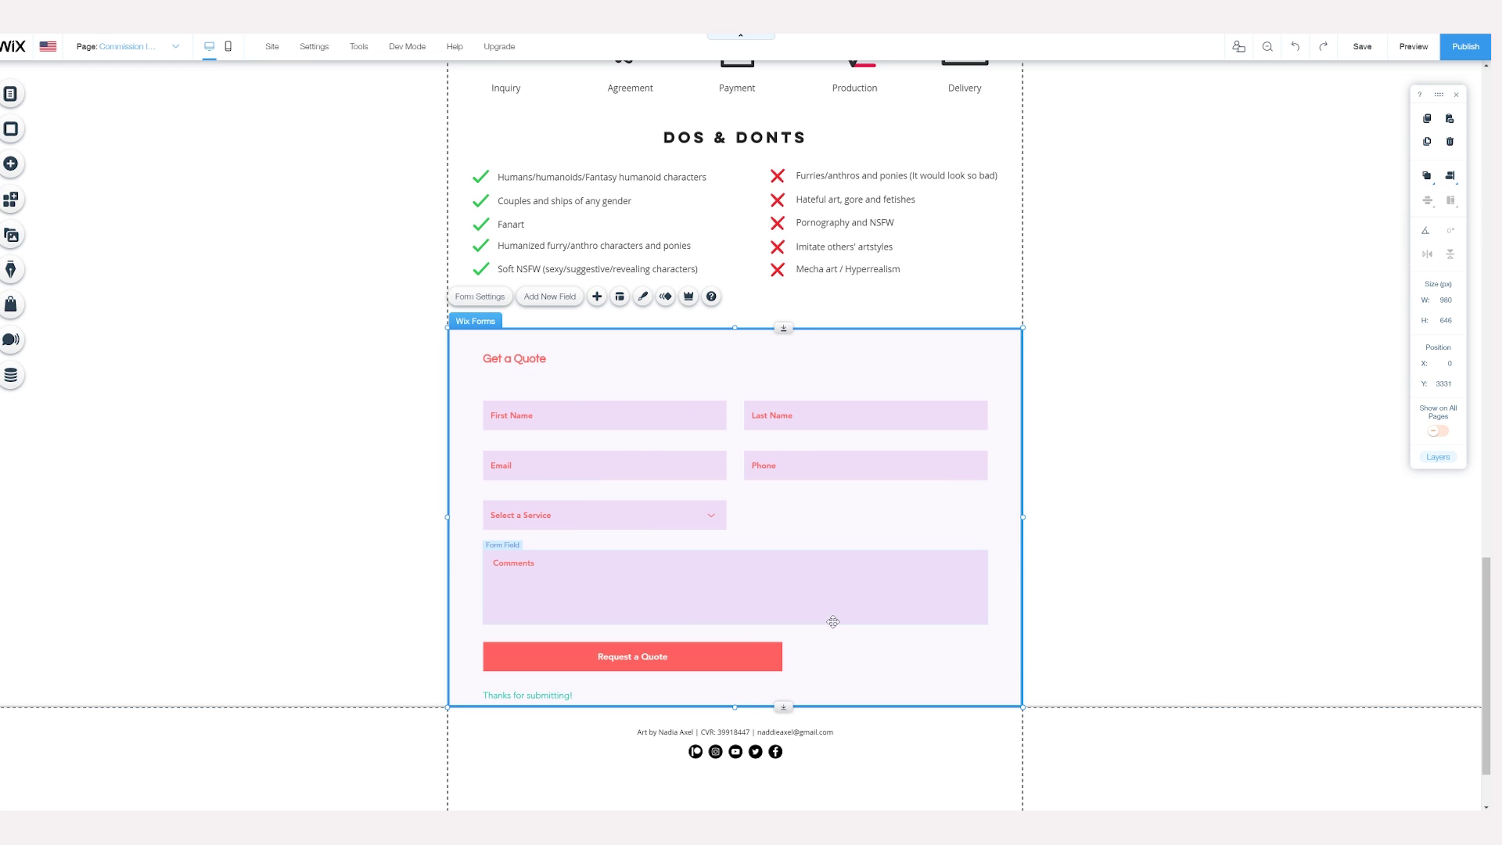
click(764, 652)
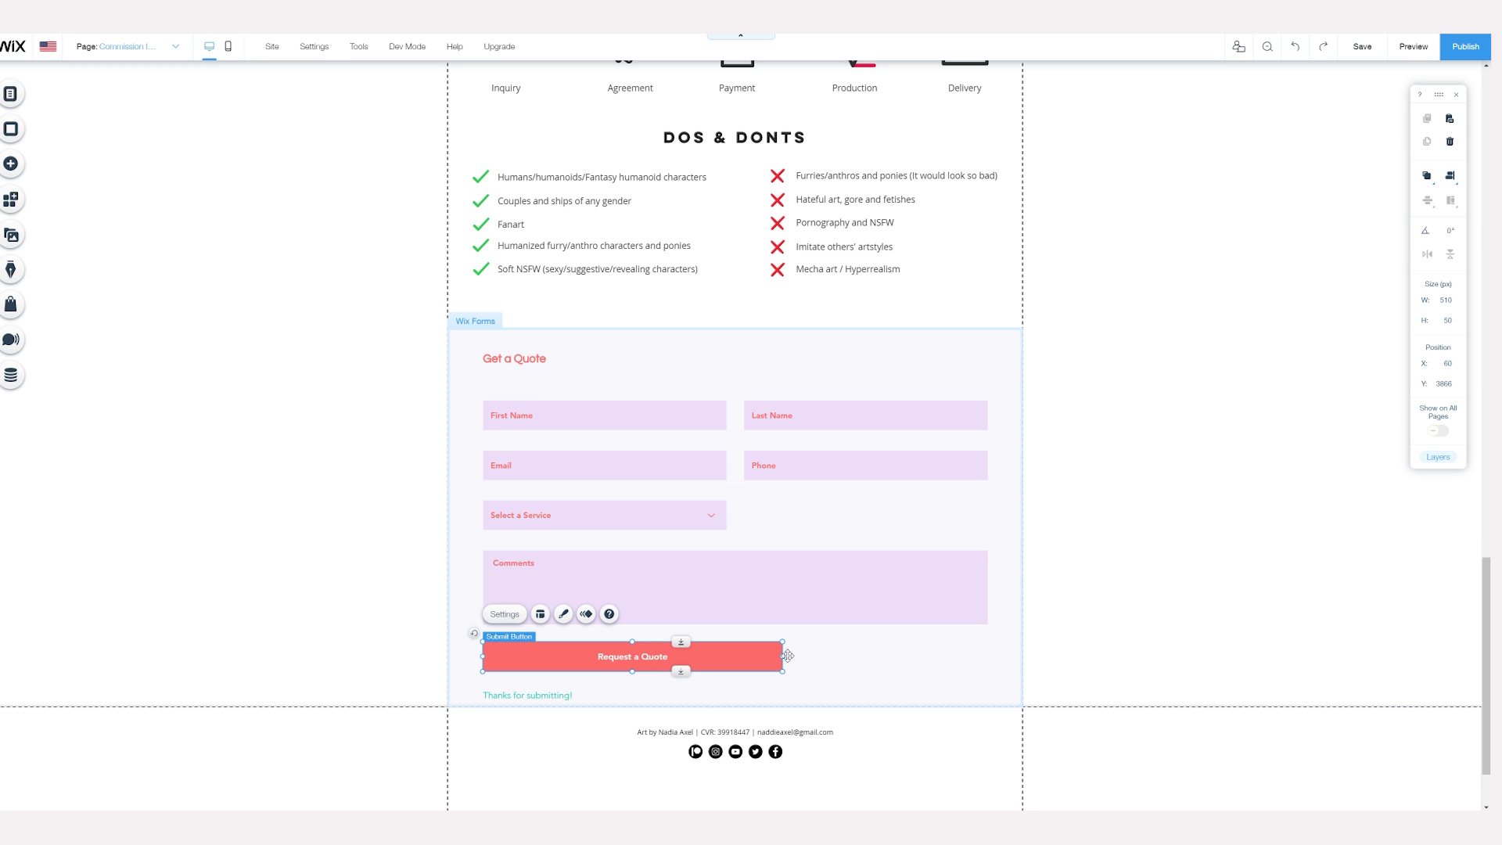
drag(780, 655, 990, 648)
Step: Turn on field titles in the quote form's layout settings
click(884, 360)
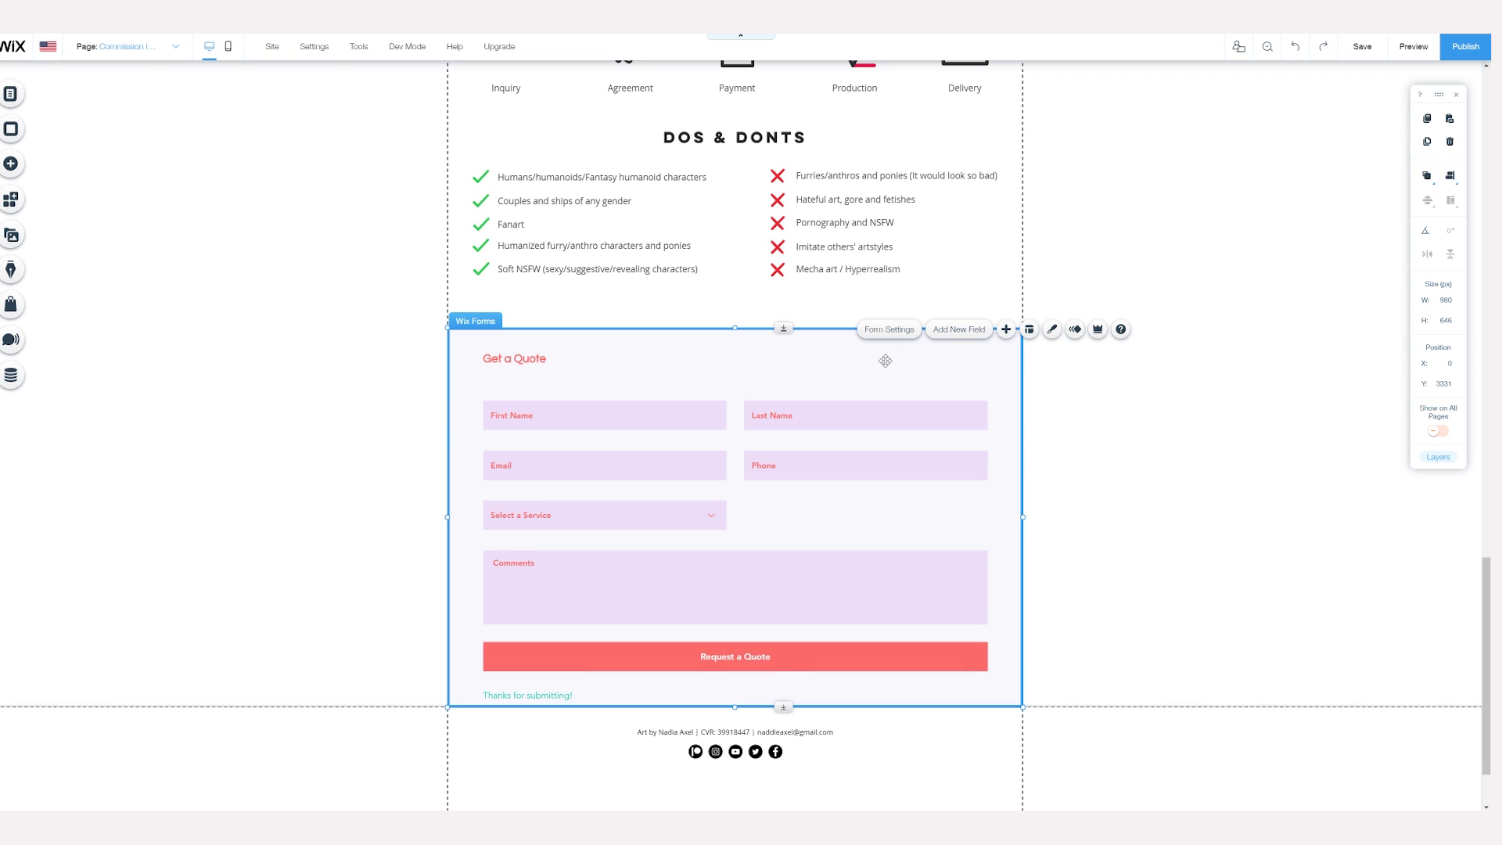
click(1029, 330)
scroll(1121, 548, down, 2)
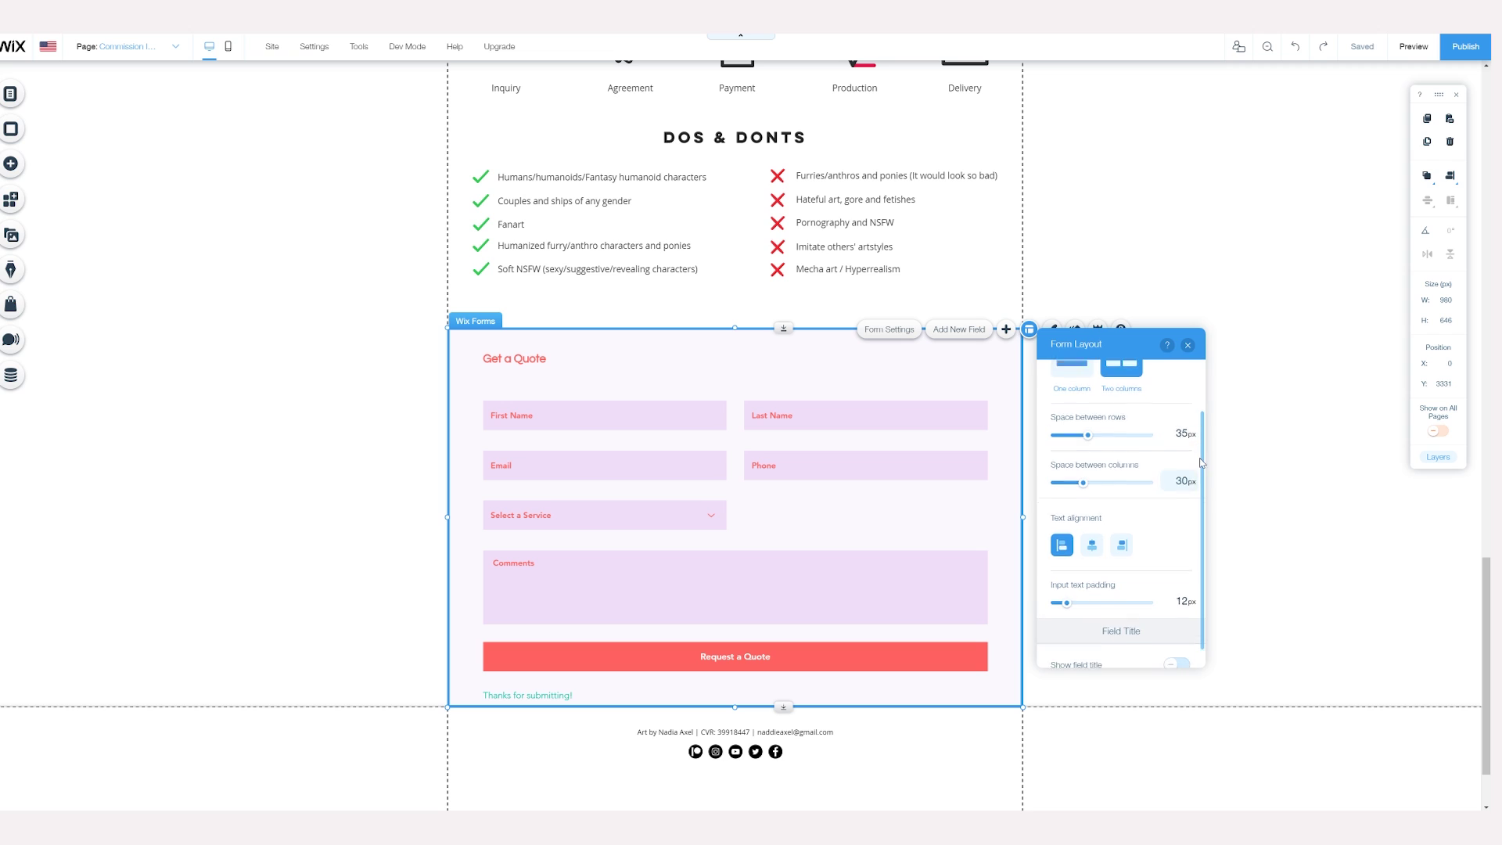
click(1171, 646)
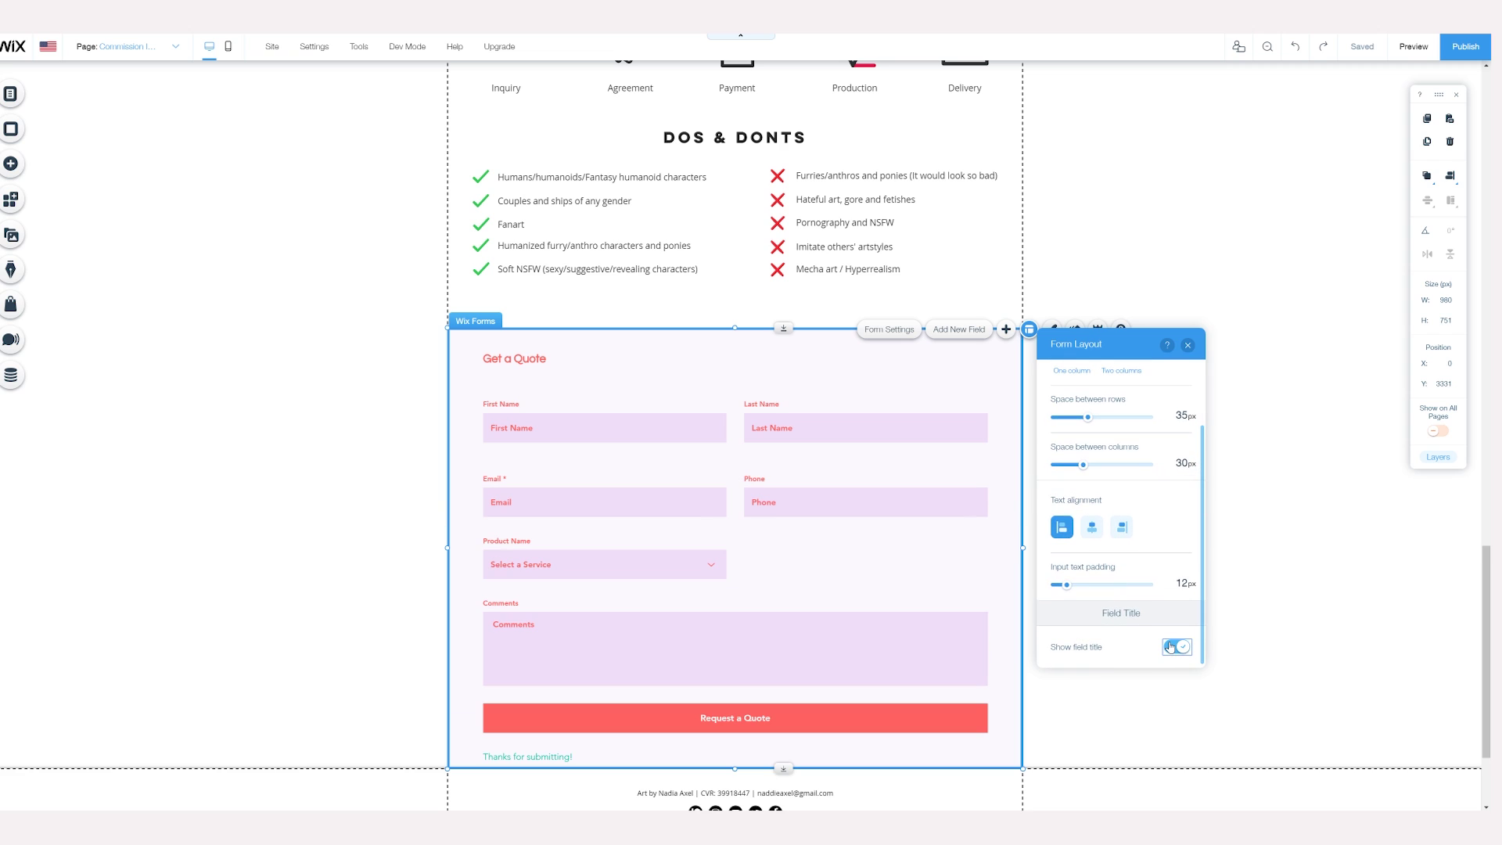
click(1188, 346)
Step: Apply the form design preset with black-outlined fields and a pale pink button, and open its design for customization
click(1050, 330)
scroll(1069, 415, down, 5)
click(1159, 502)
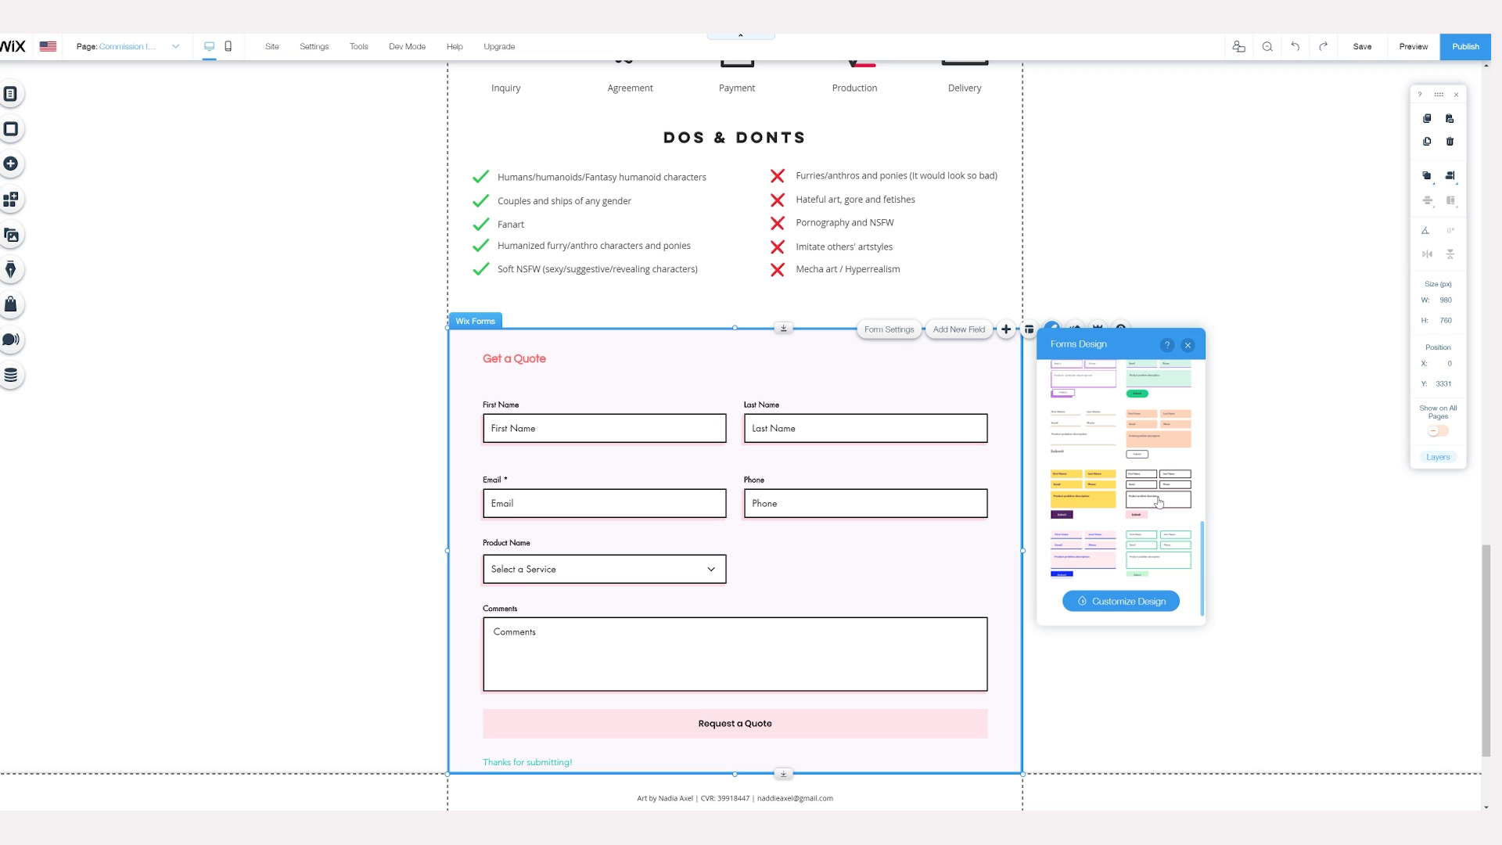
click(1147, 601)
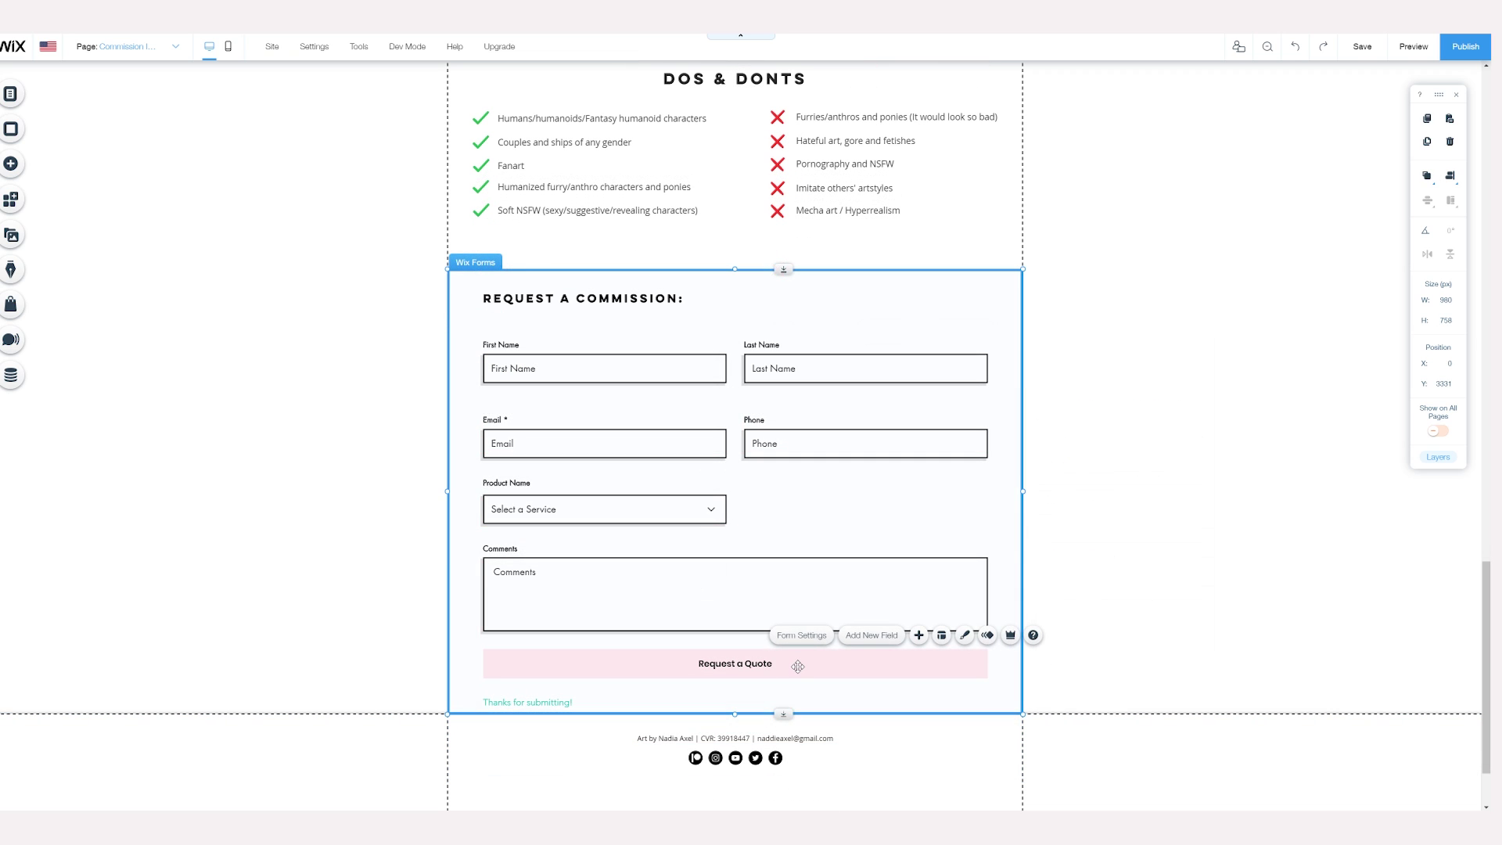
Step: Apply the saved red button style to the form's submit button and customize its design with slightly larger label text
click(798, 665)
click(563, 622)
click(1110, 433)
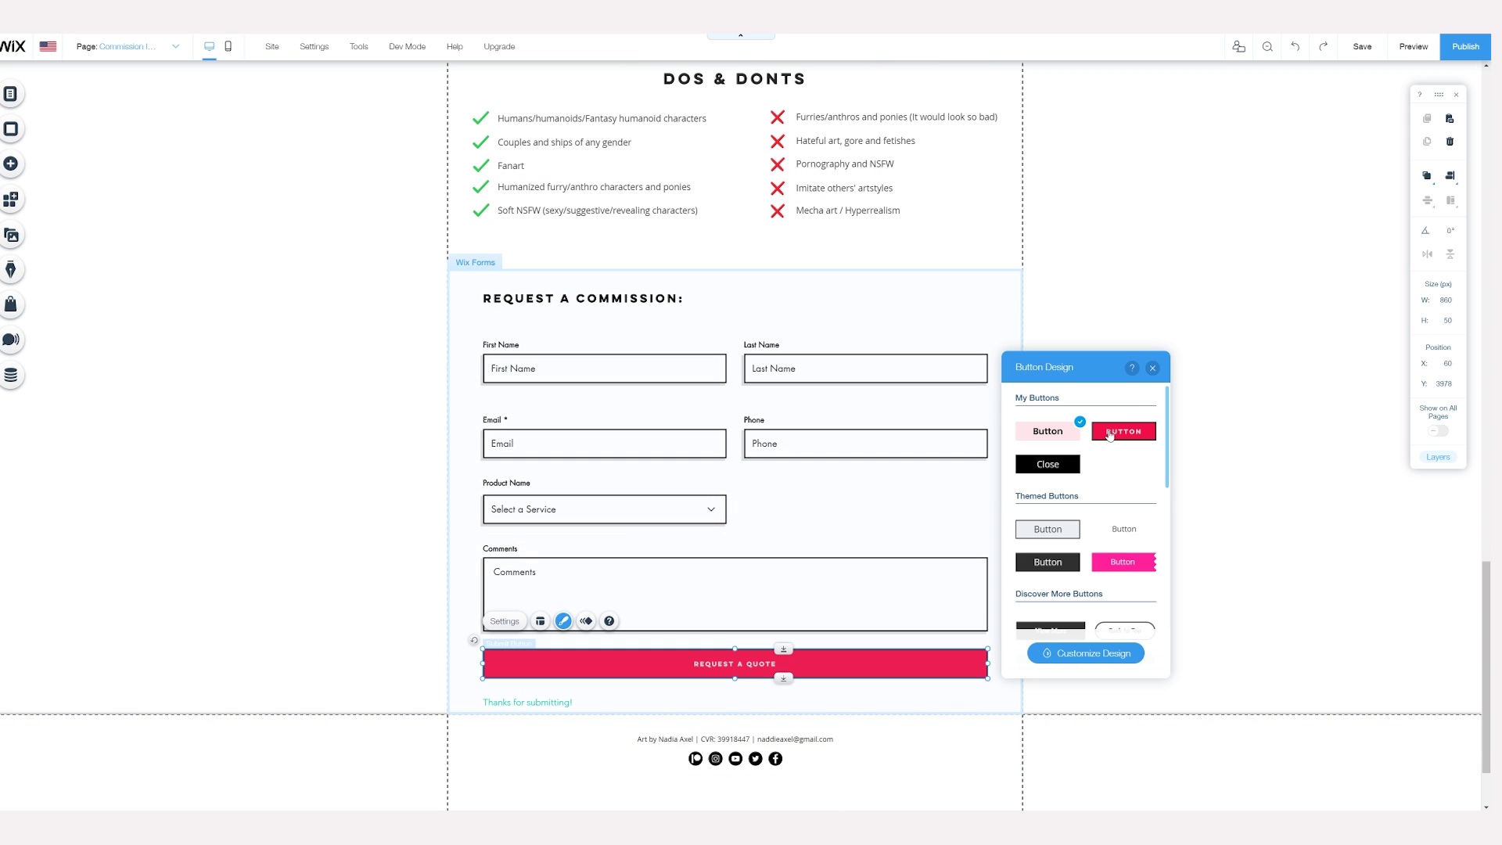
click(1103, 656)
click(1056, 495)
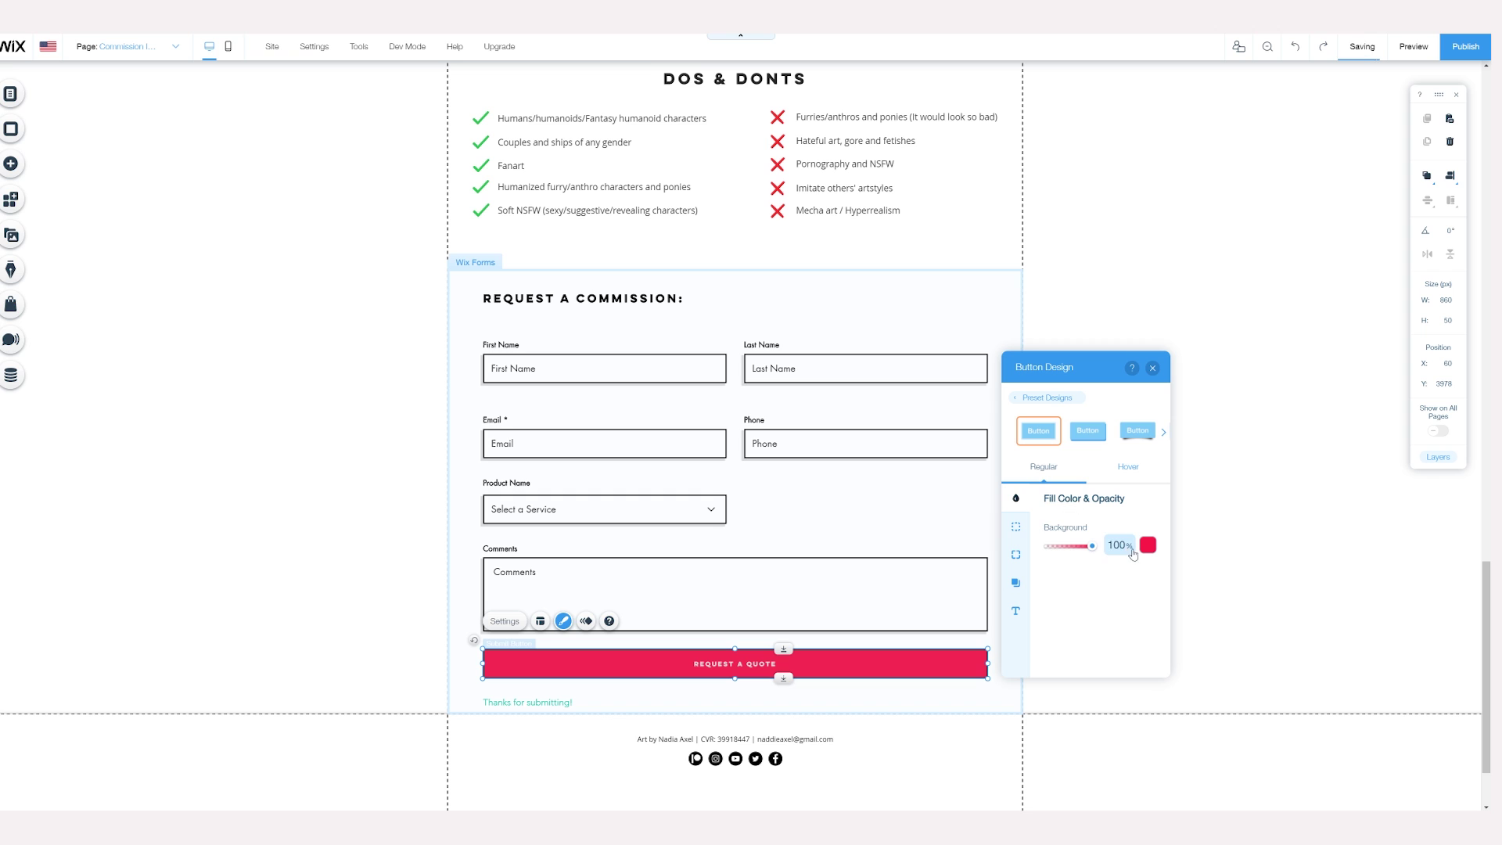
click(1017, 528)
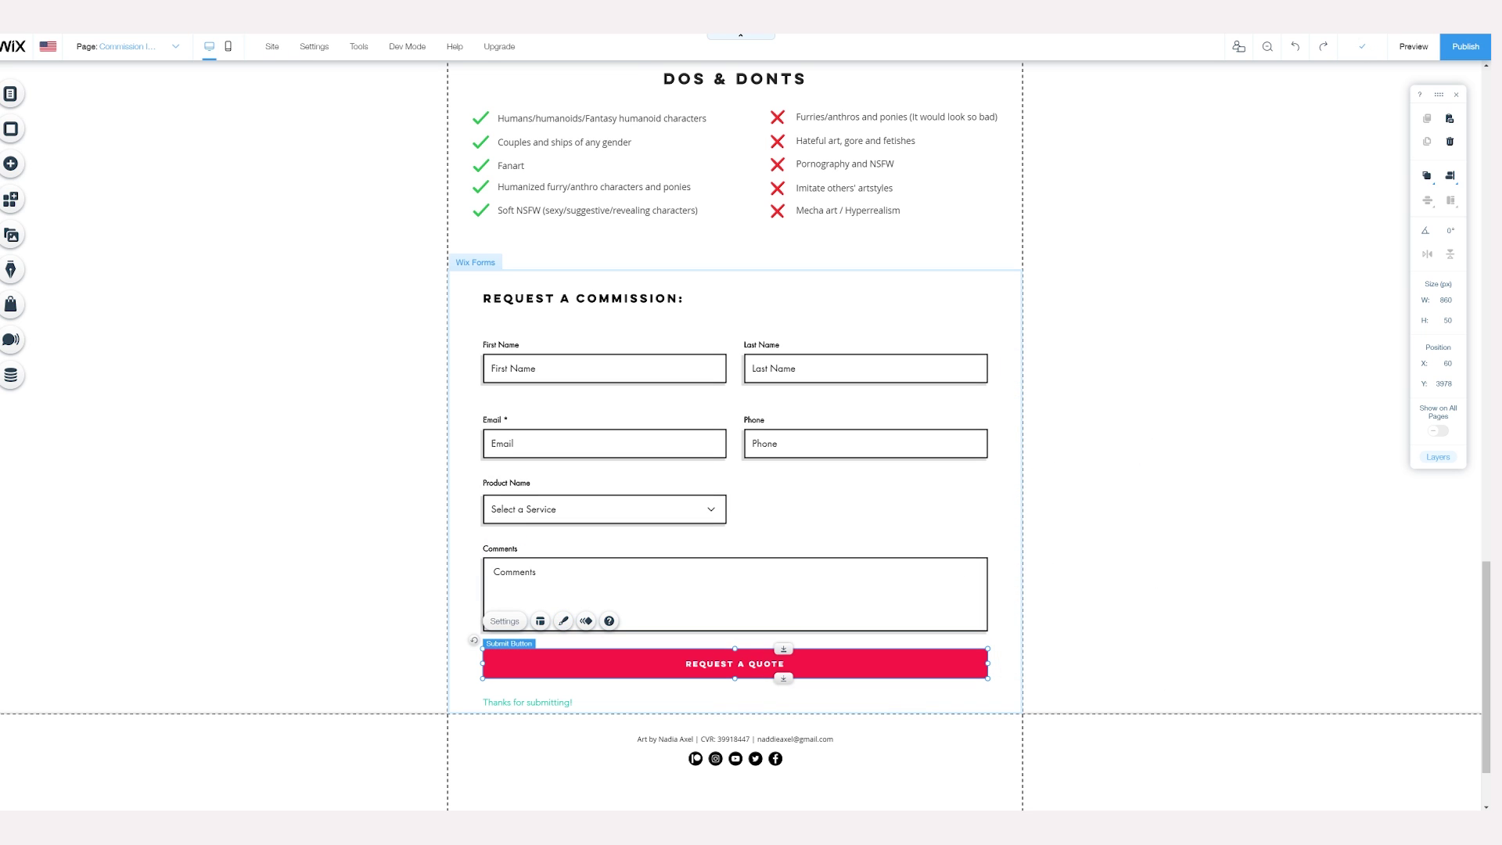
click(1166, 418)
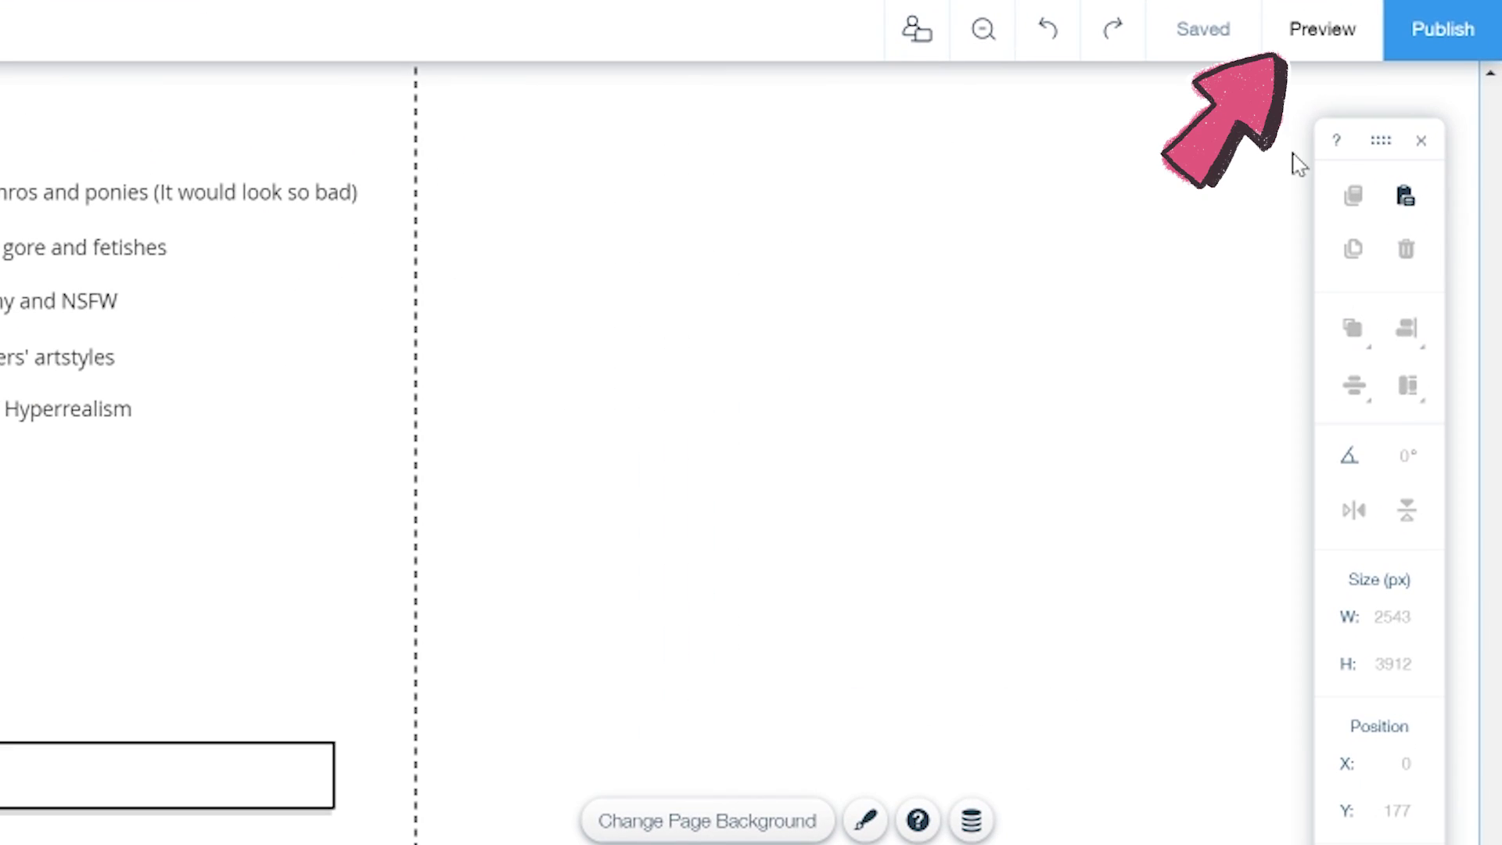
Step: Preview the page, check the choices in the form's Product Name dropdown, and return to the editor
click(1322, 49)
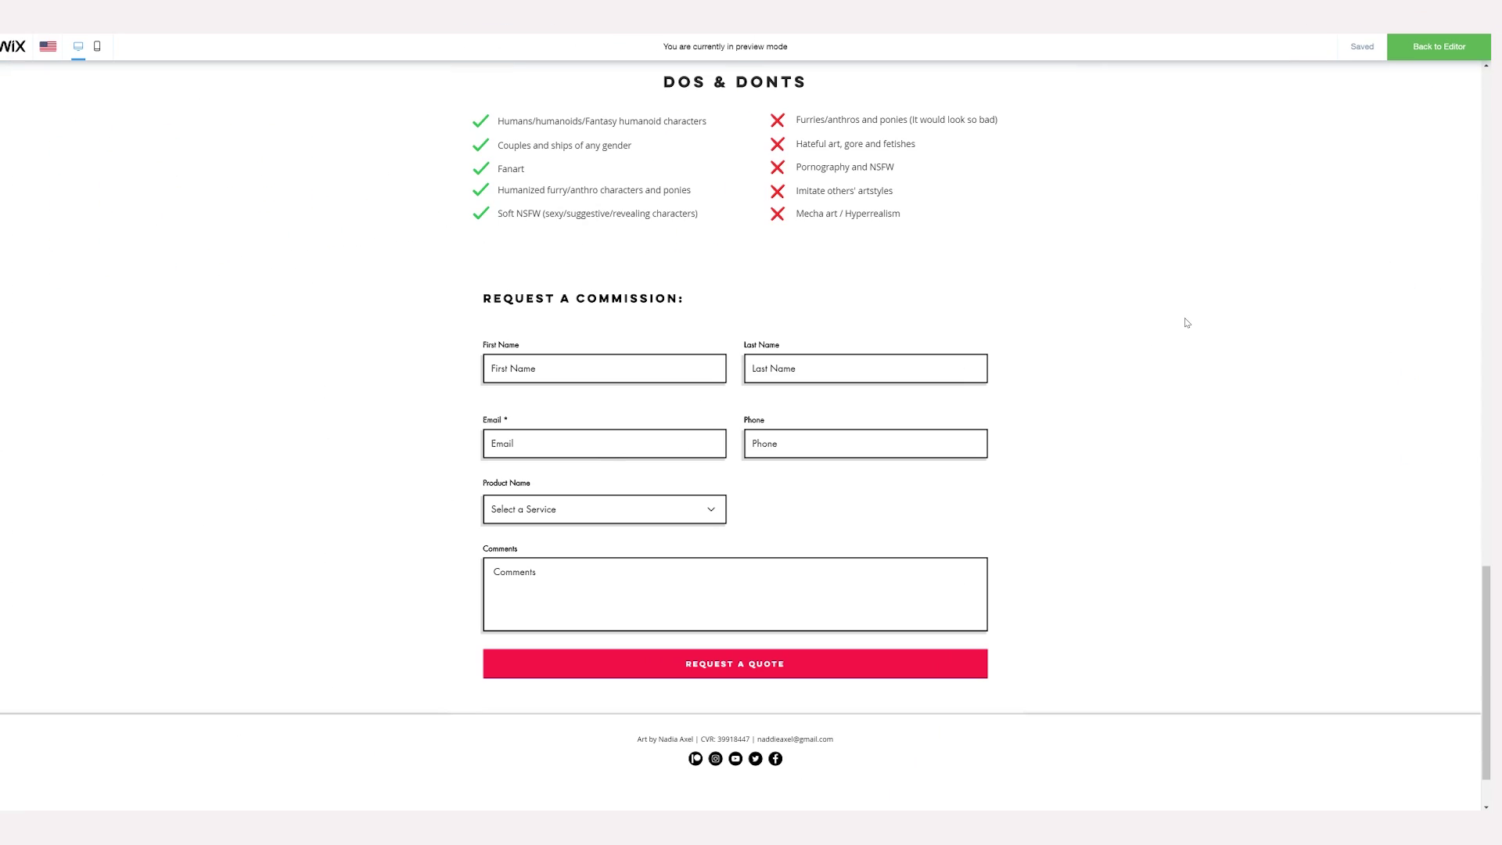
click(603, 510)
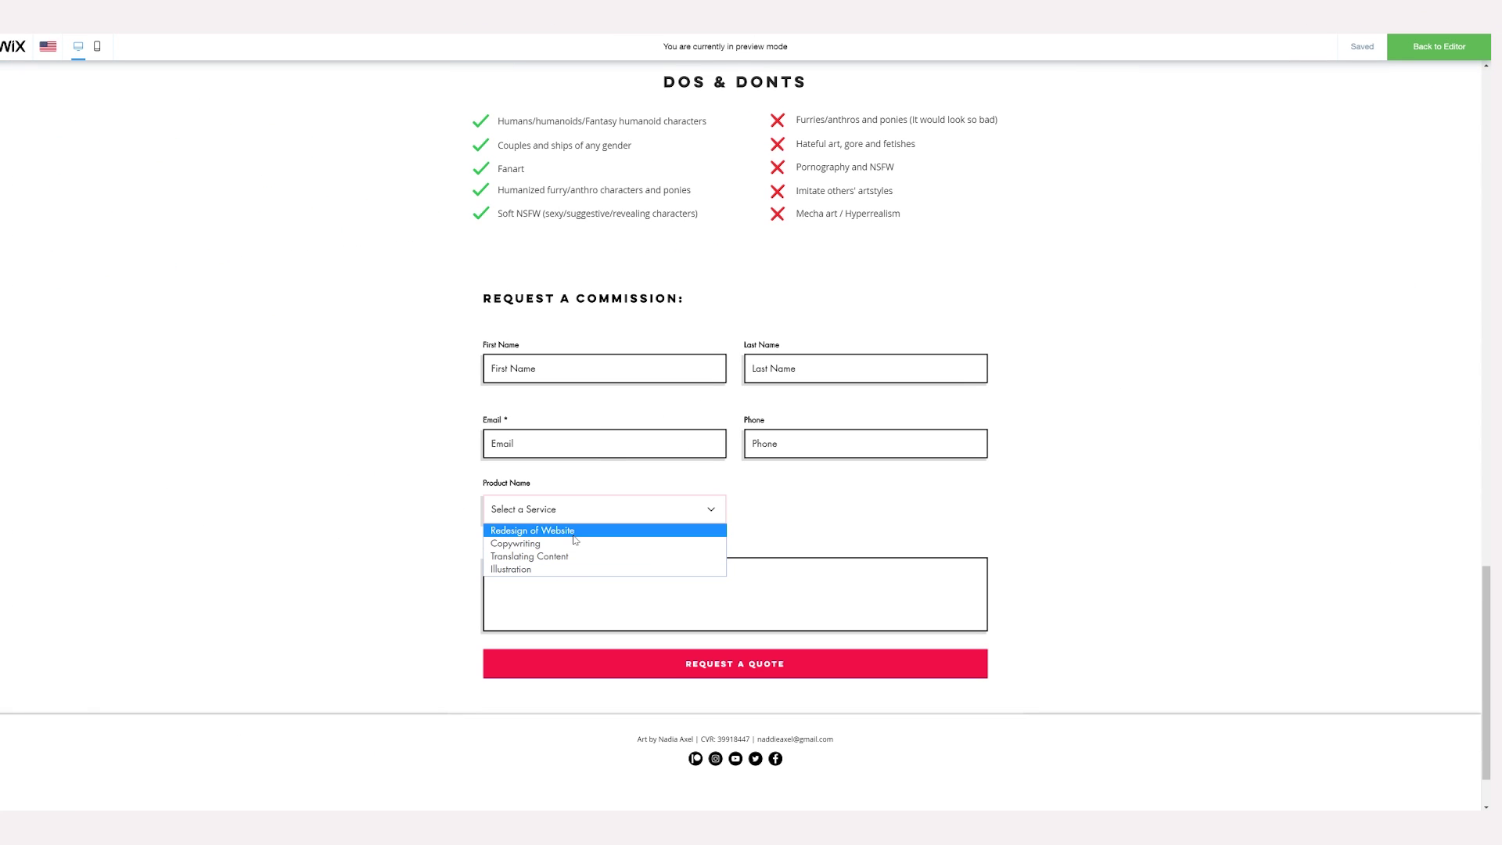
click(737, 511)
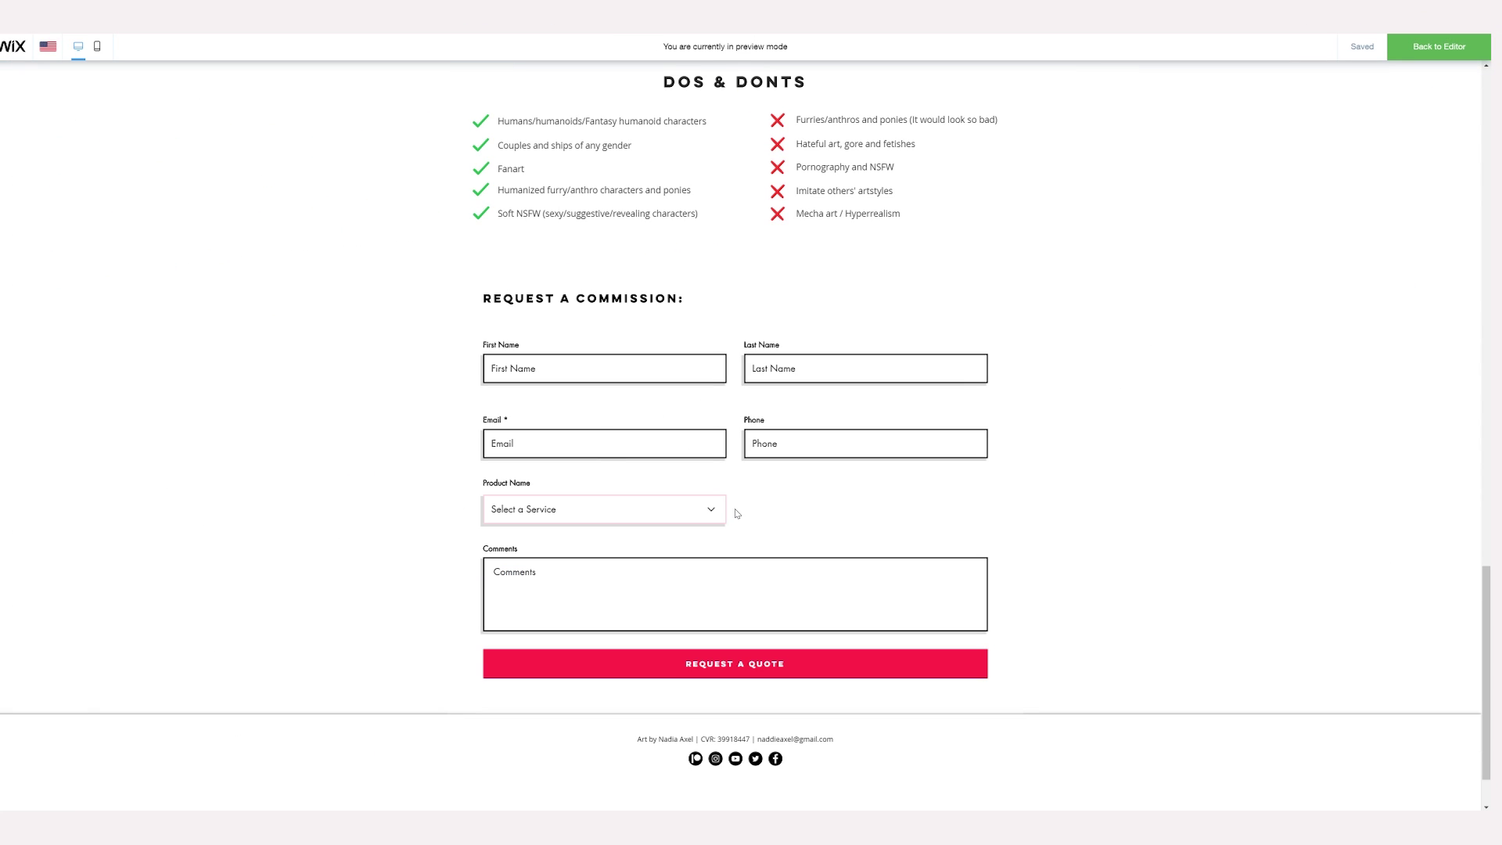
click(1442, 56)
Step: Look through the selection-type fields that can be added to the commission form
click(603, 512)
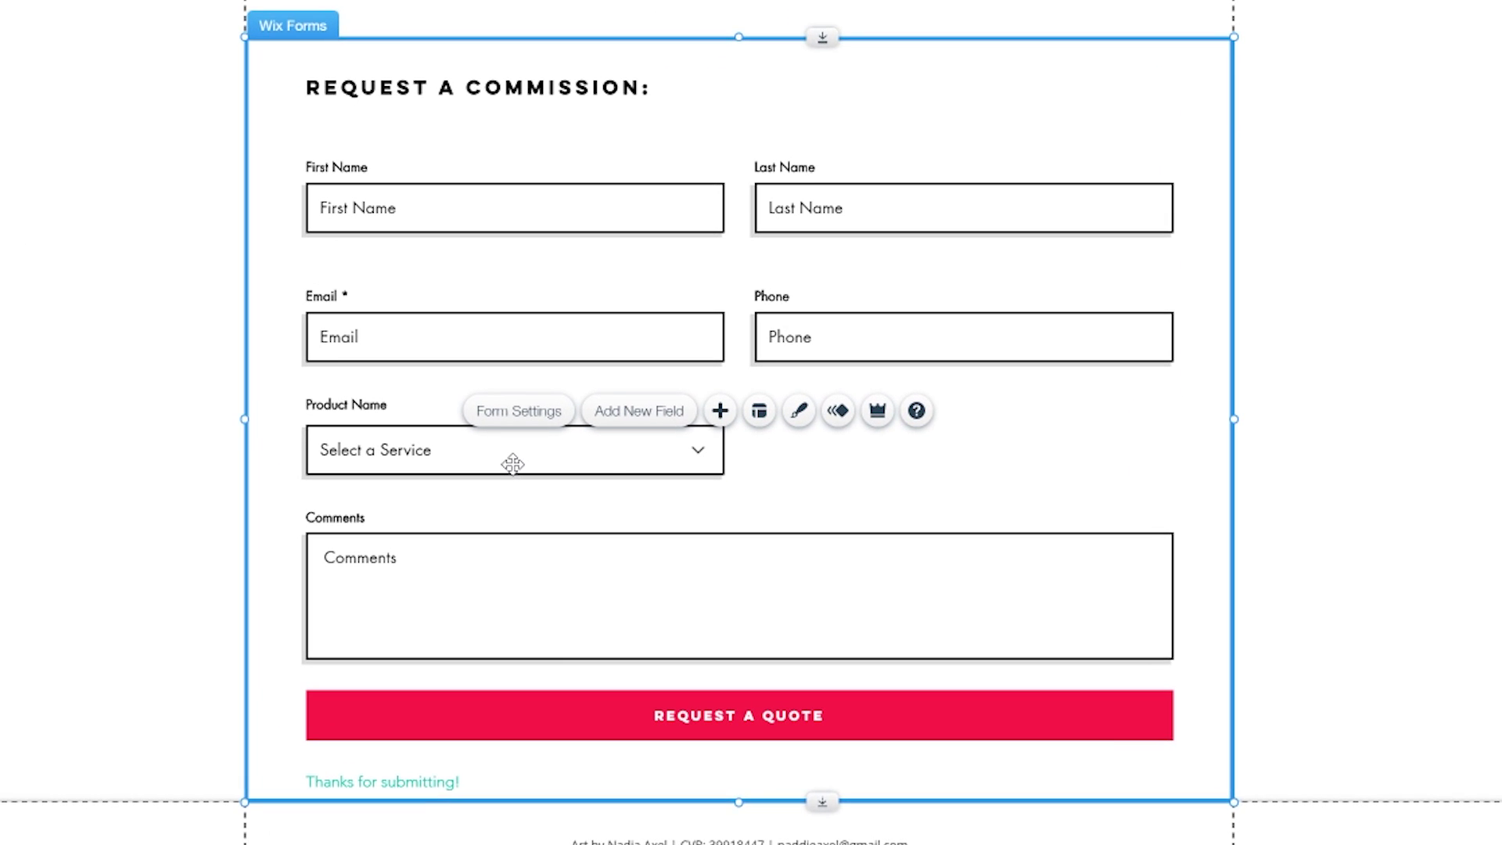
click(513, 464)
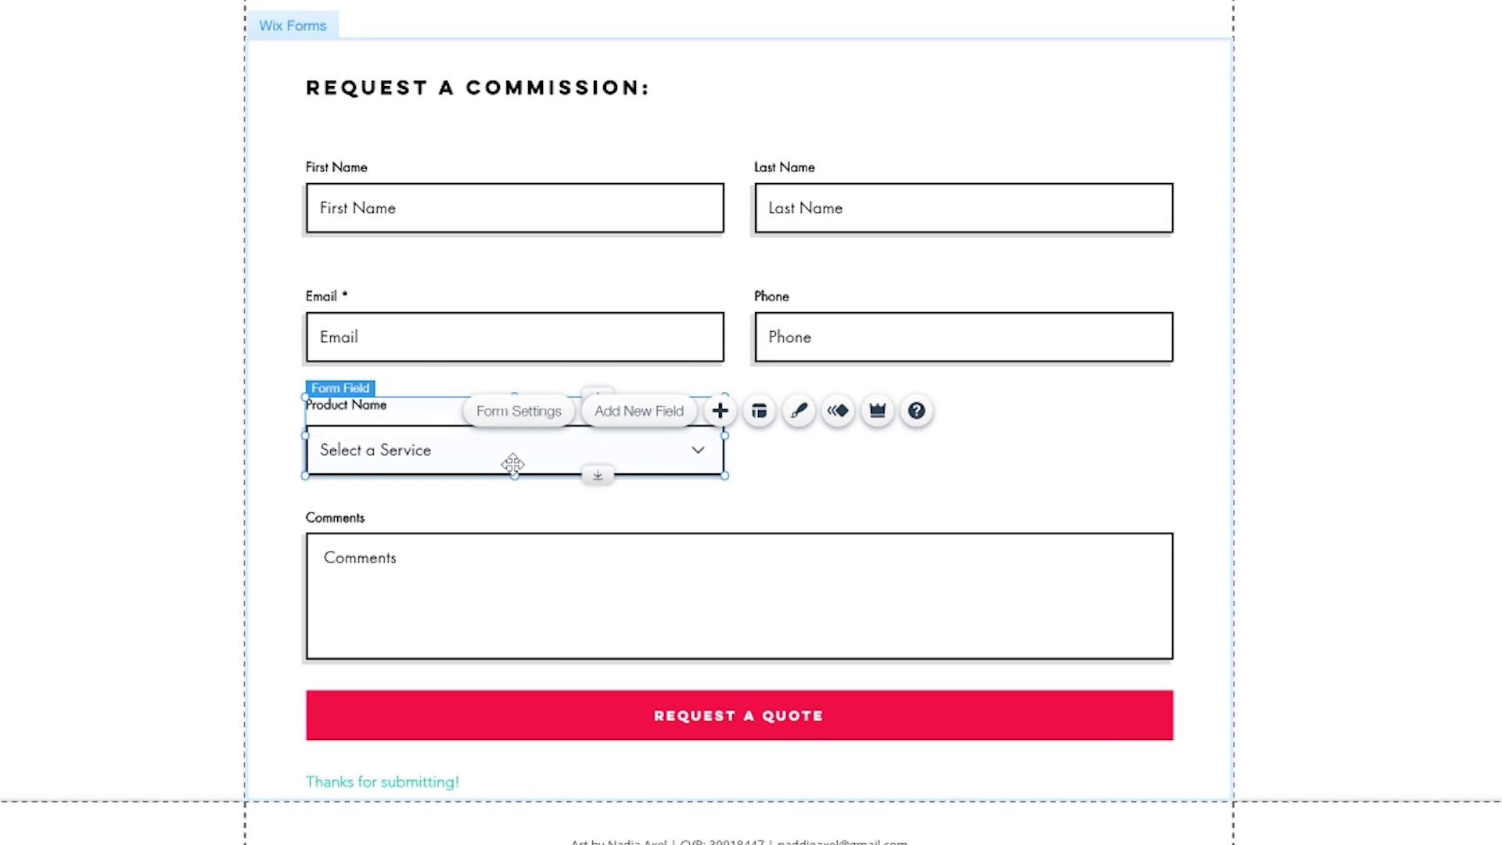
click(831, 484)
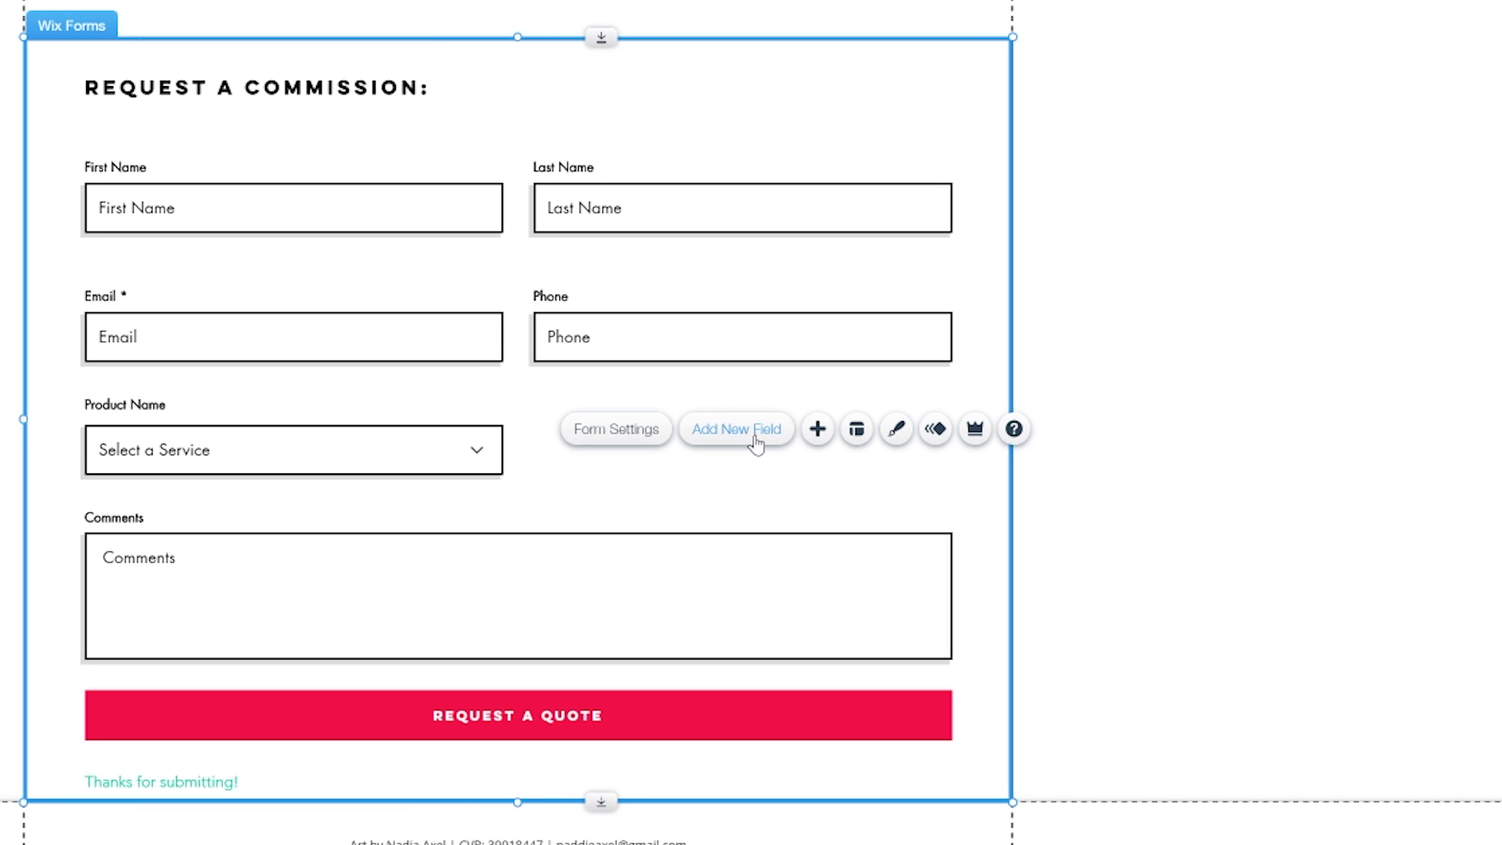
click(753, 432)
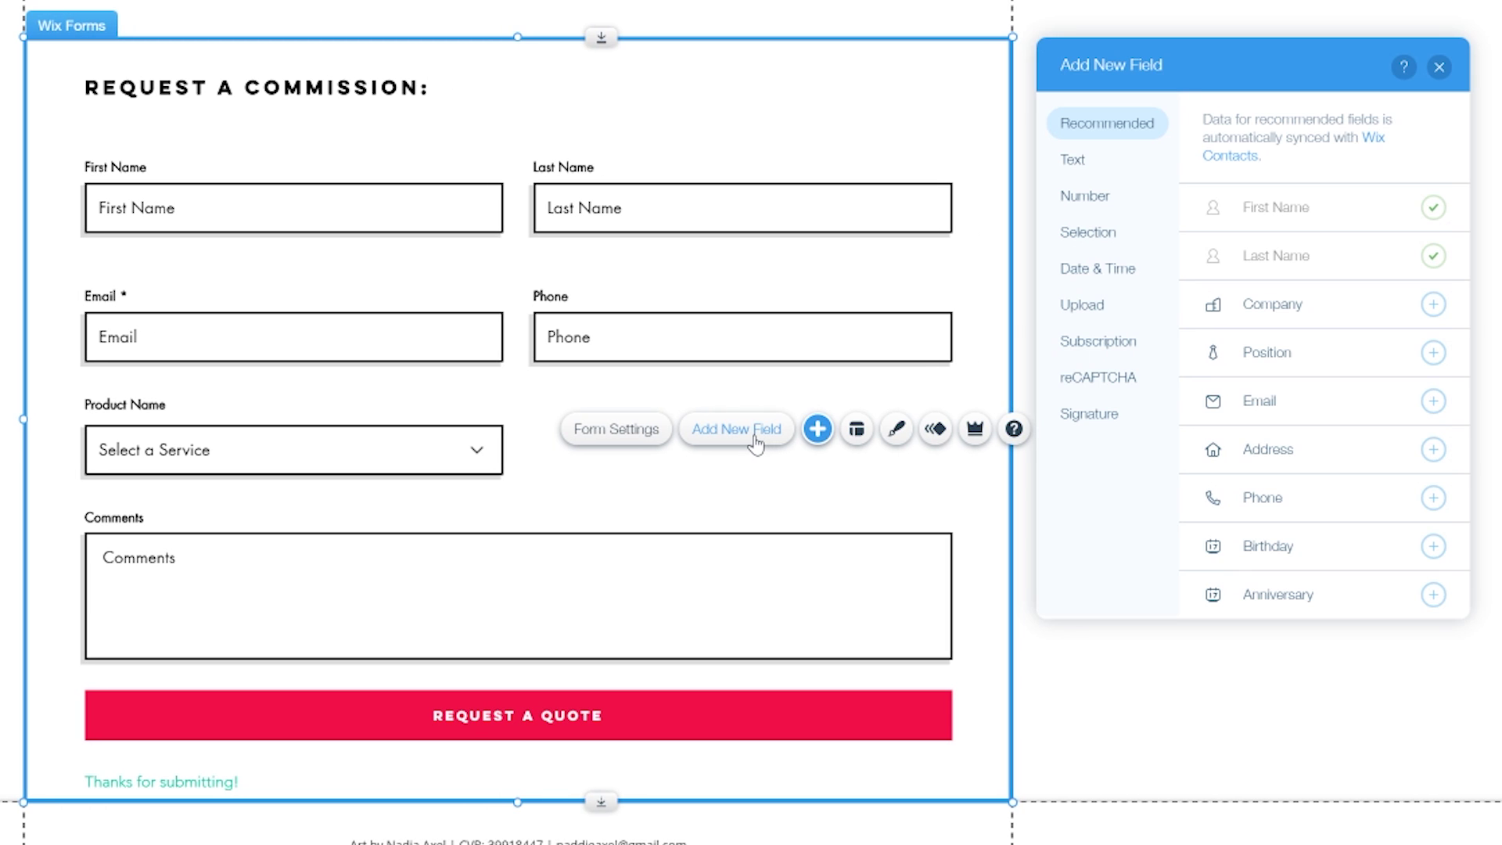
click(1112, 234)
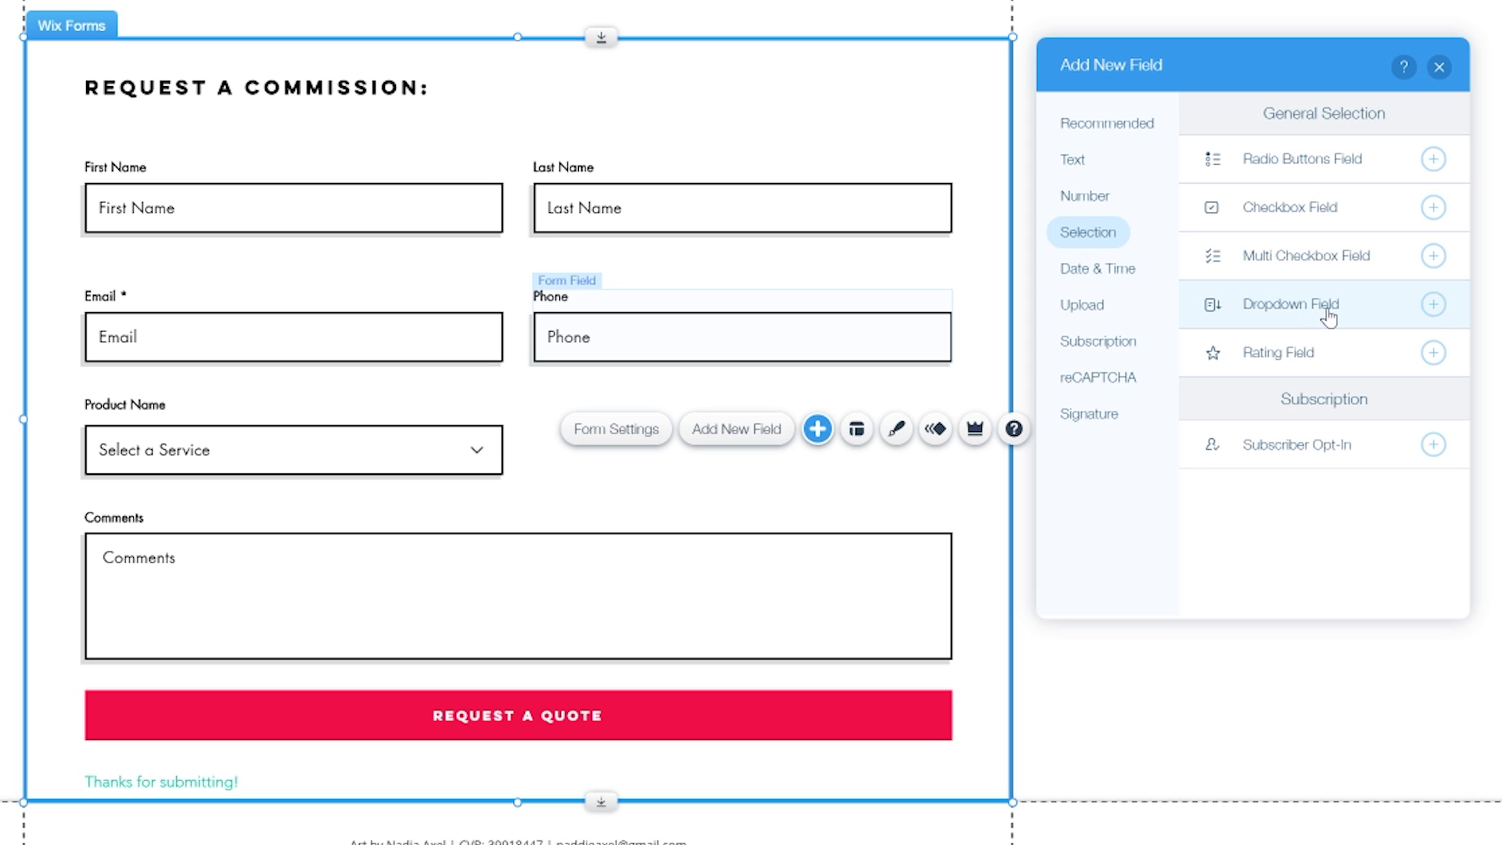
Step: Rename the first choice of the Product Name dropdown to Portrait $100
click(579, 361)
click(516, 463)
click(411, 357)
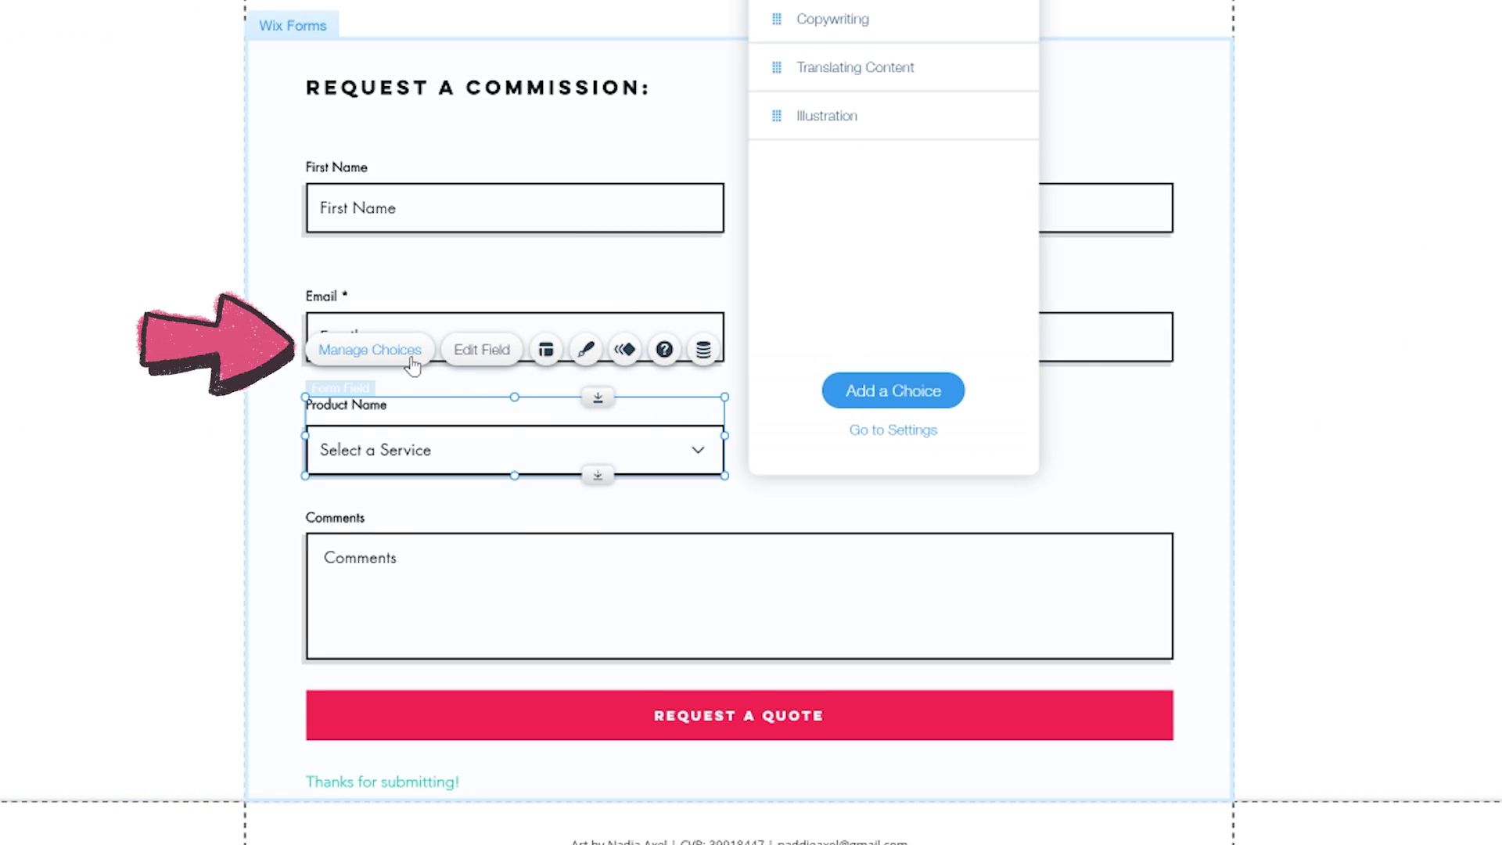
click(977, 142)
click(1056, 172)
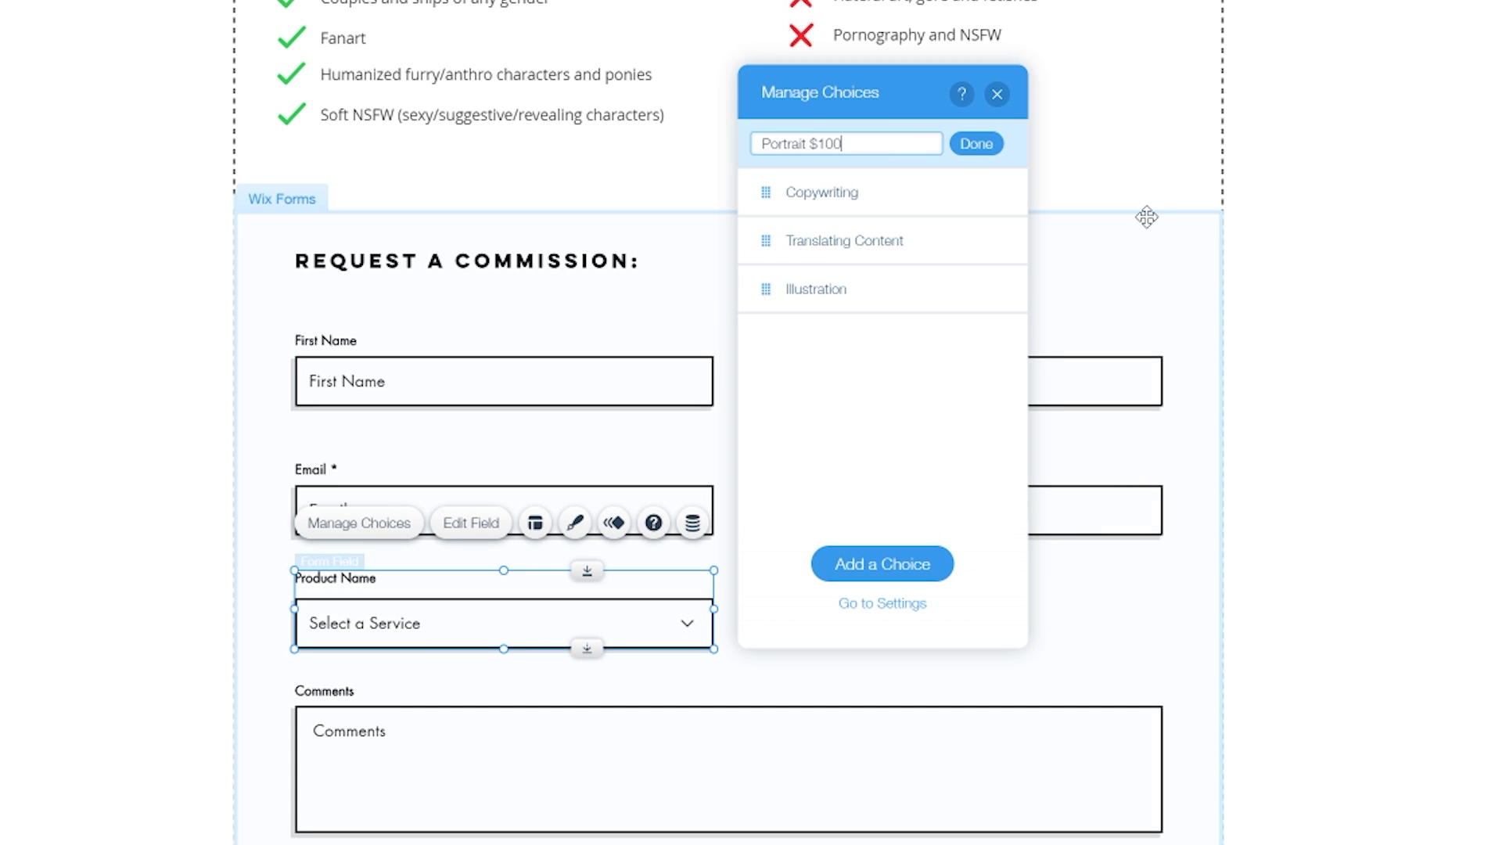
click(965, 143)
Step: Rename the Copywriting choice to Halfbody $140 and open the Translating Content choice for editing
click(991, 191)
click(1011, 221)
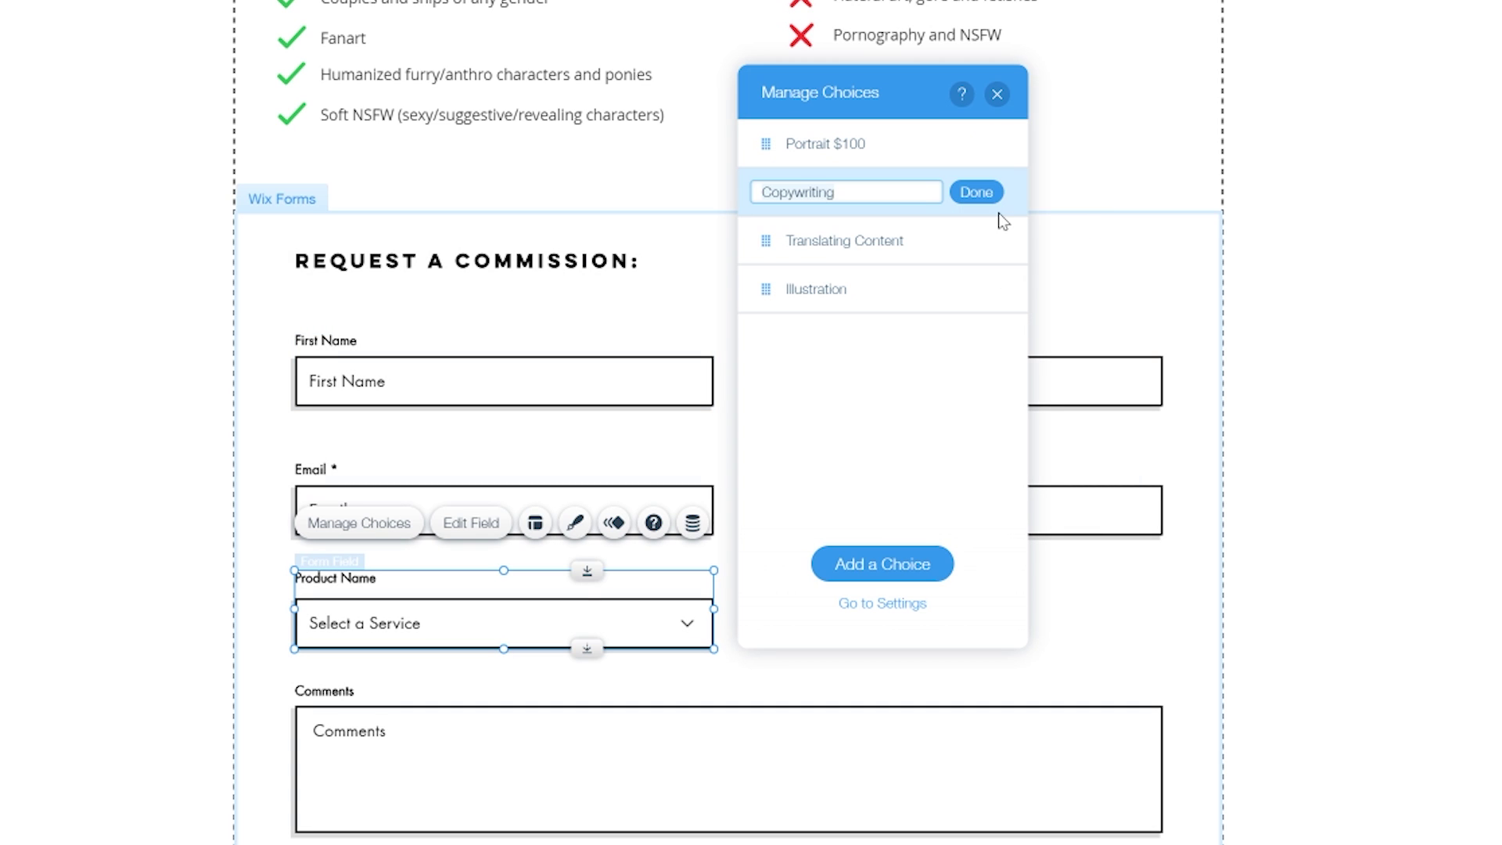
text(Halfbody $140)
click(977, 192)
click(990, 240)
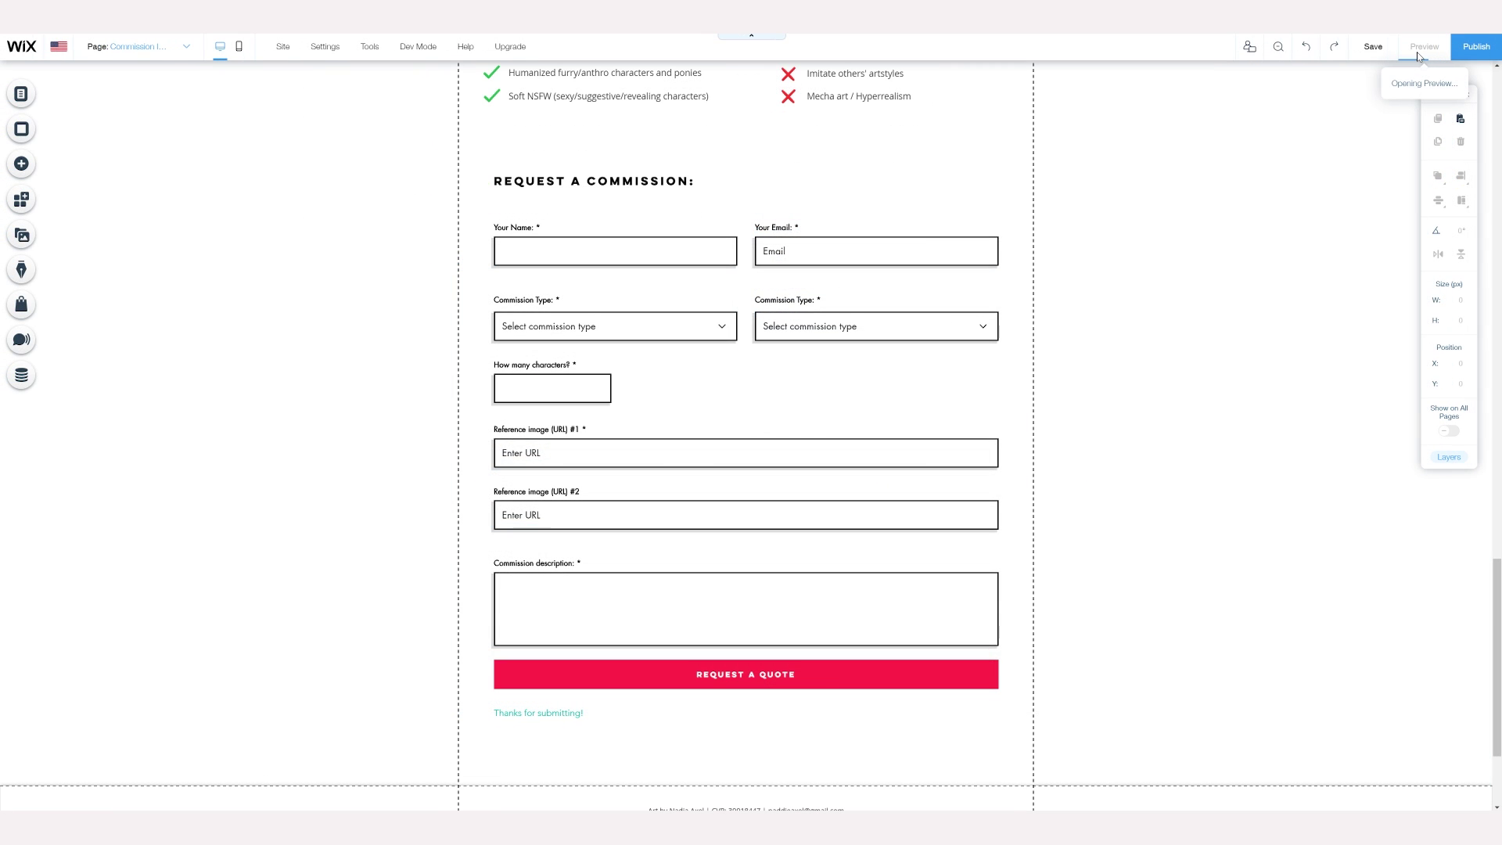
Step: Test the two Commission Type dropdowns in preview by choosing Halfbody and Cel shaded $X, and return to the editor
click(632, 329)
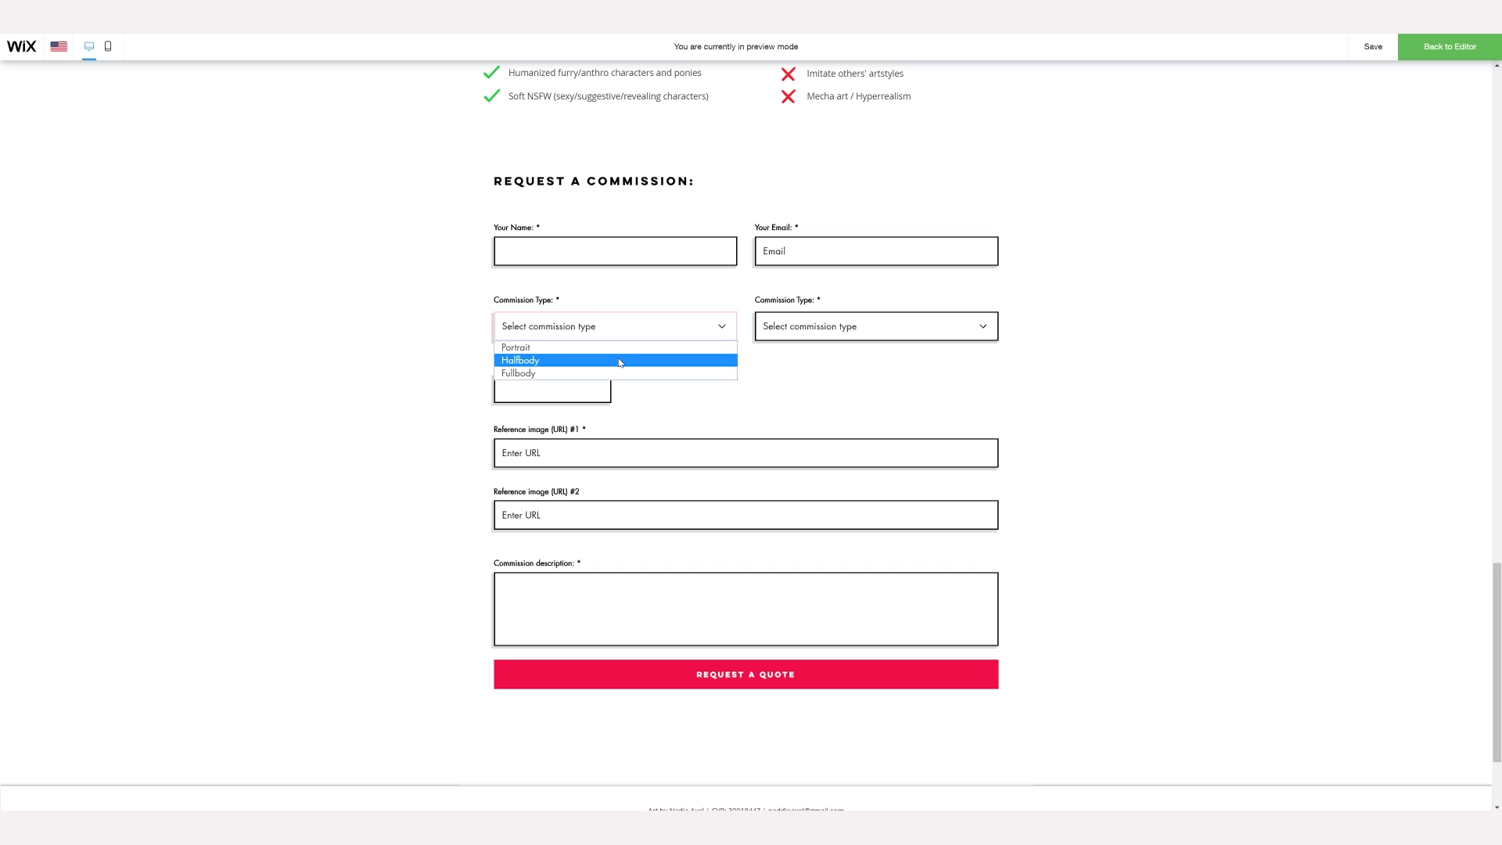
click(619, 362)
click(887, 335)
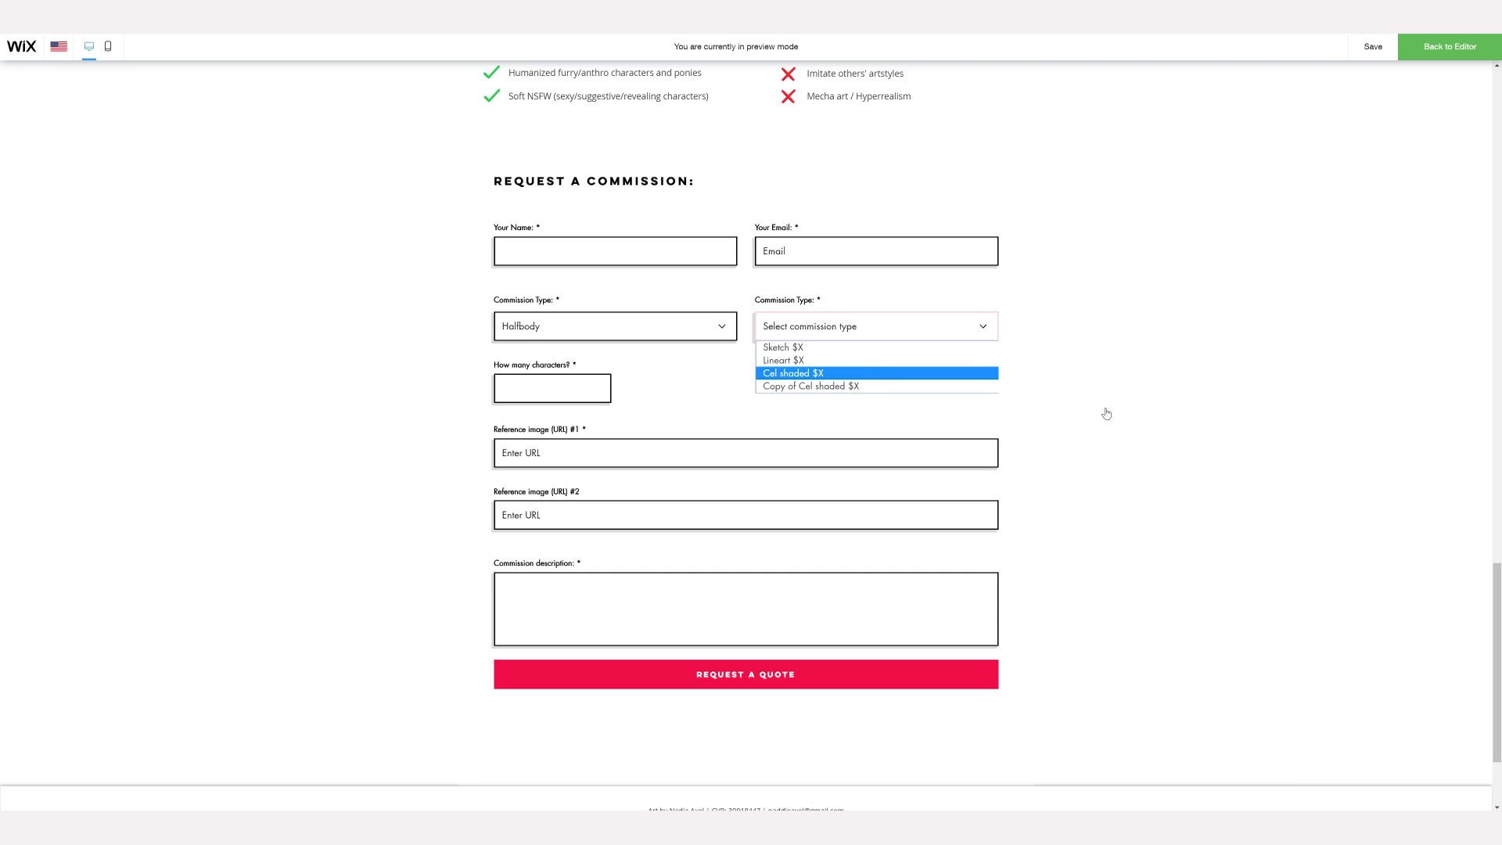
key(Return)
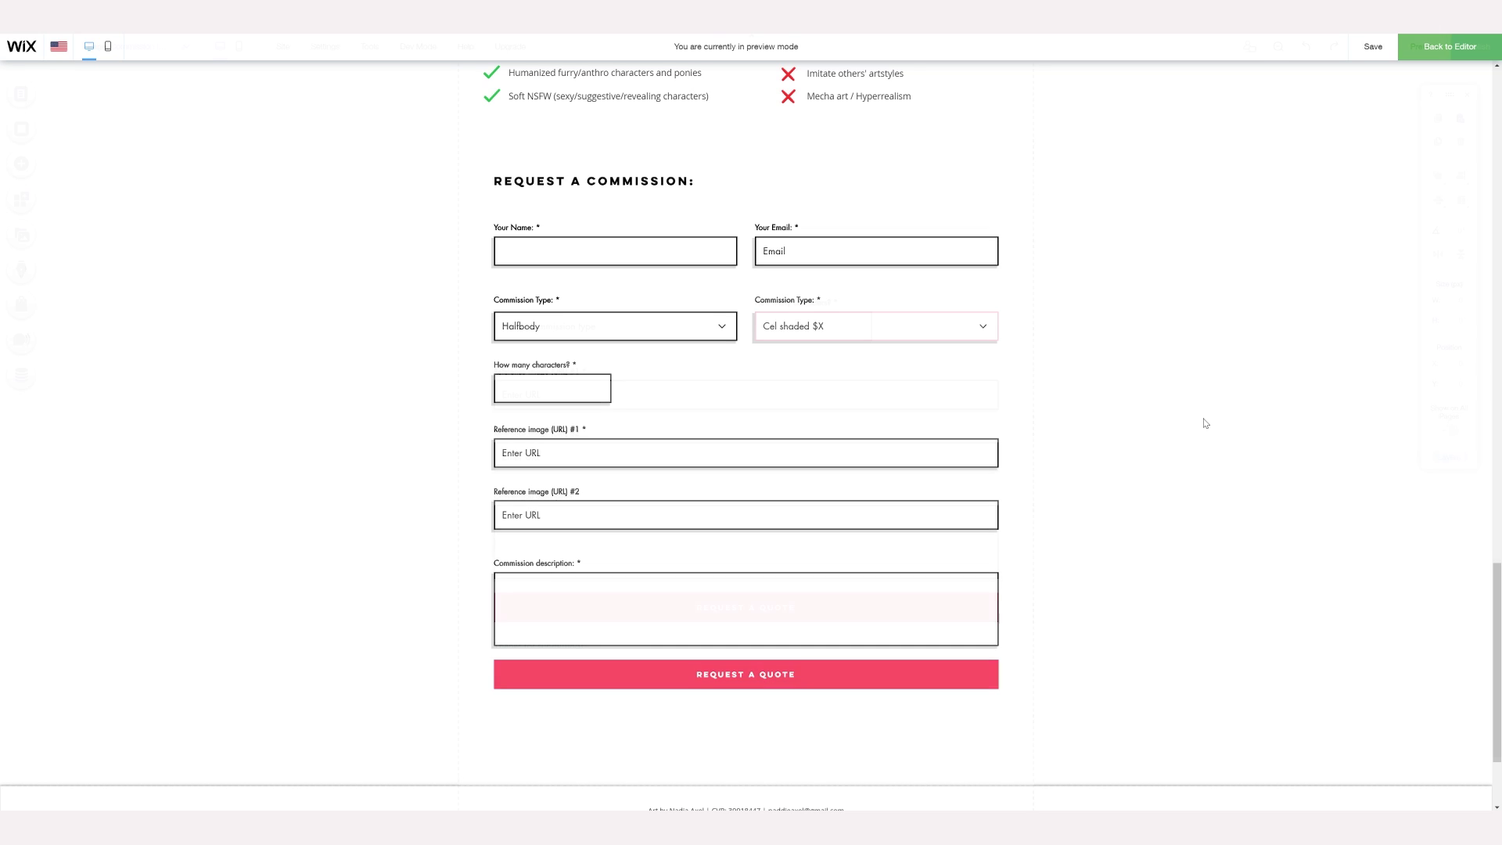
key(ctrl+shift+p)
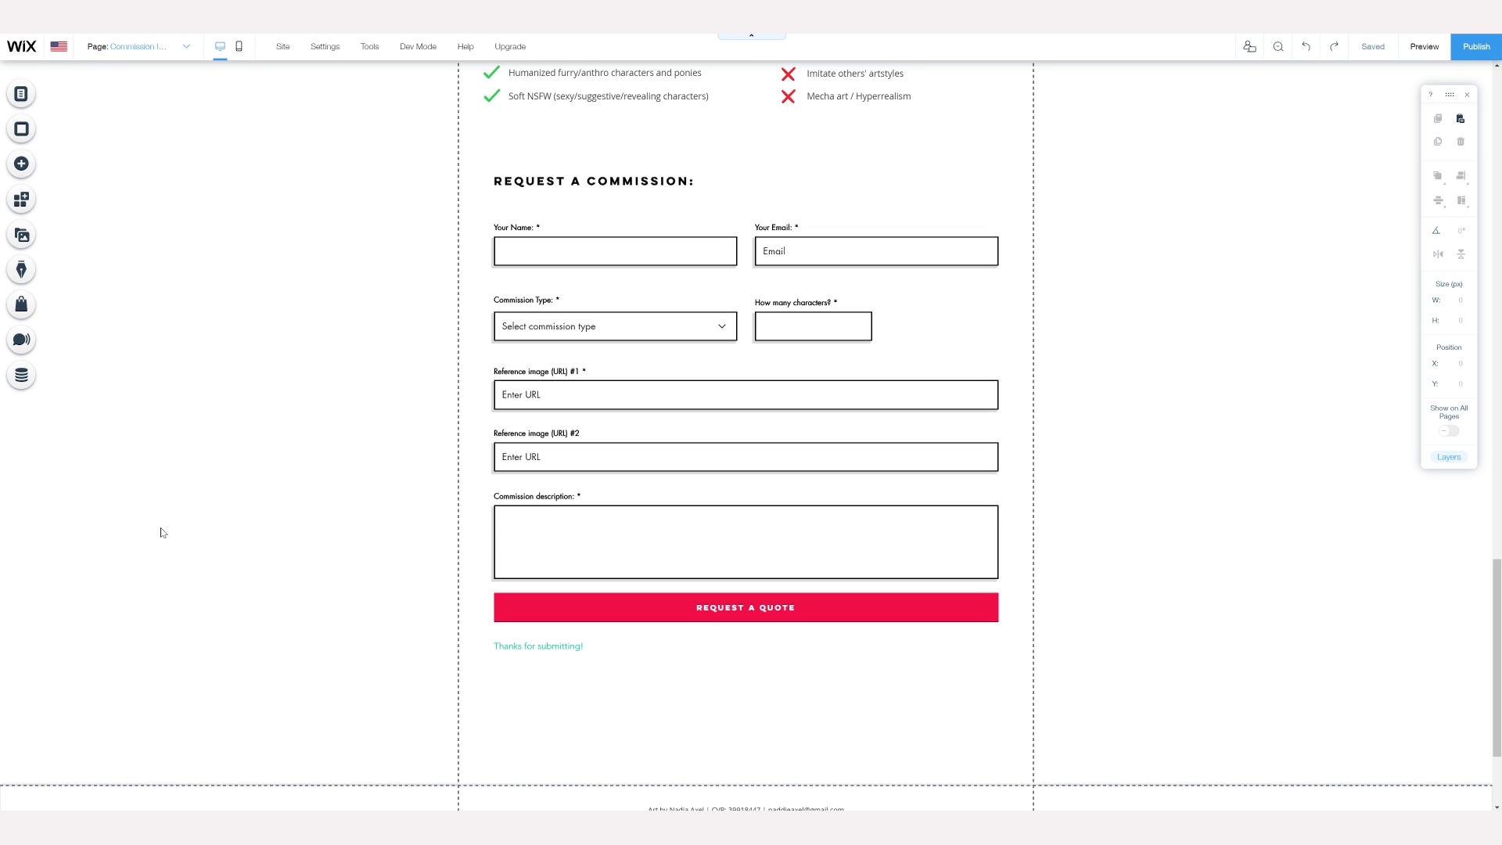
Step: Review the Your Name field's settings, including its title, text on load and required option
click(639, 254)
click(640, 253)
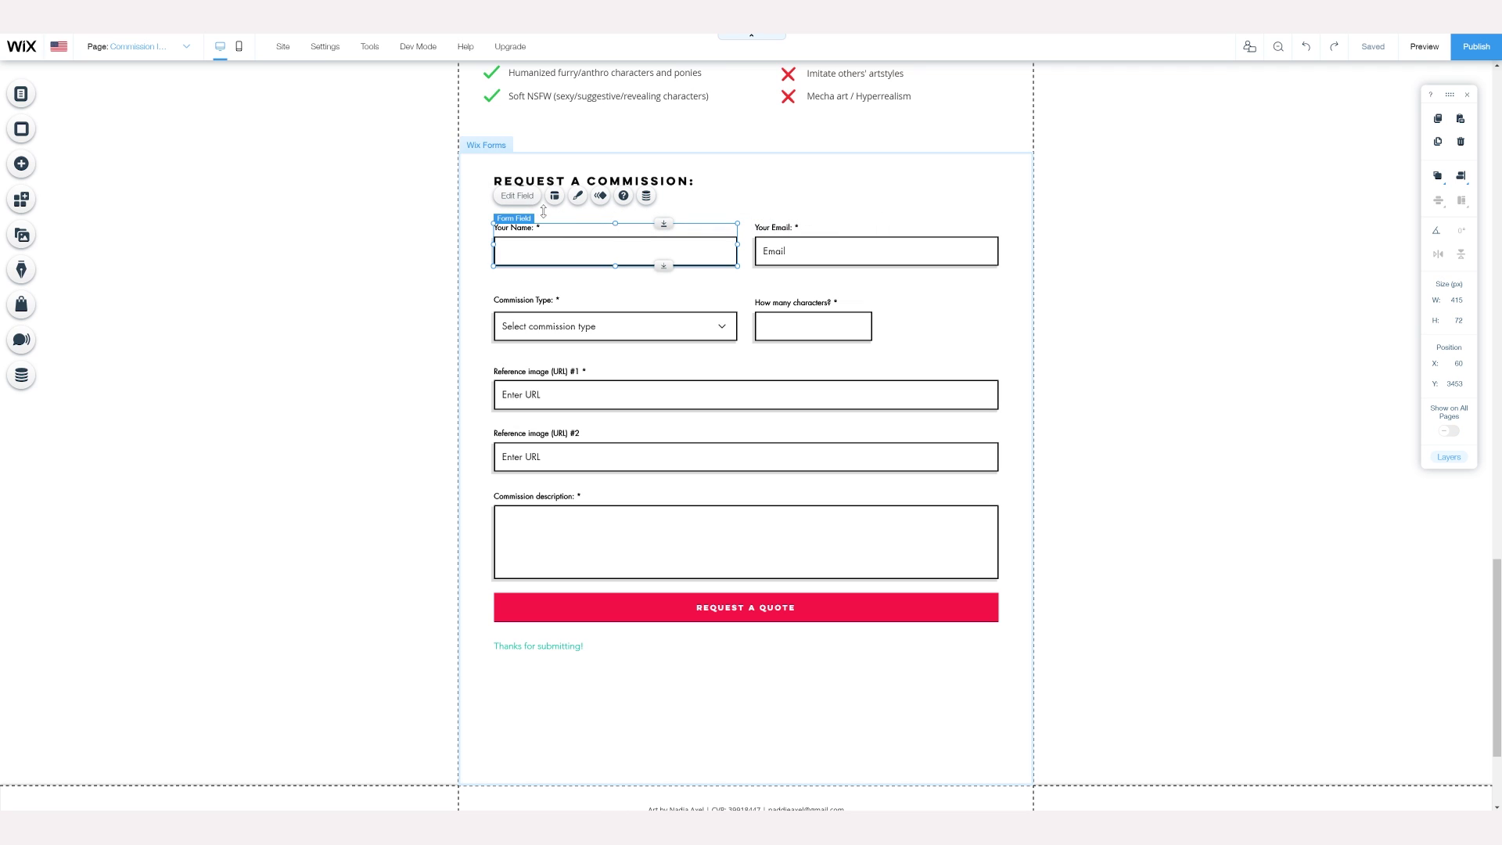
click(520, 196)
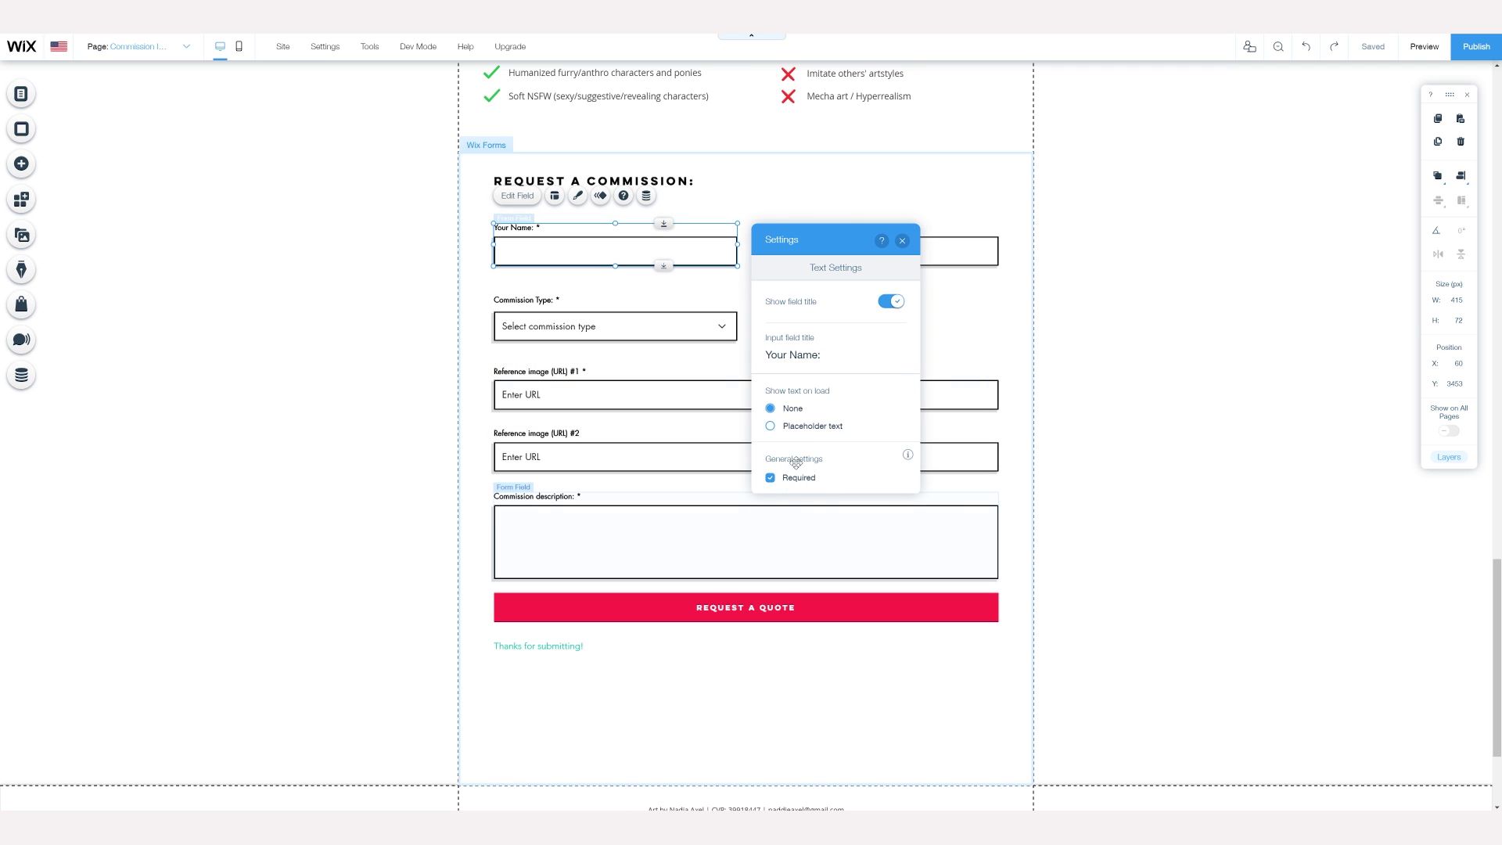
click(902, 240)
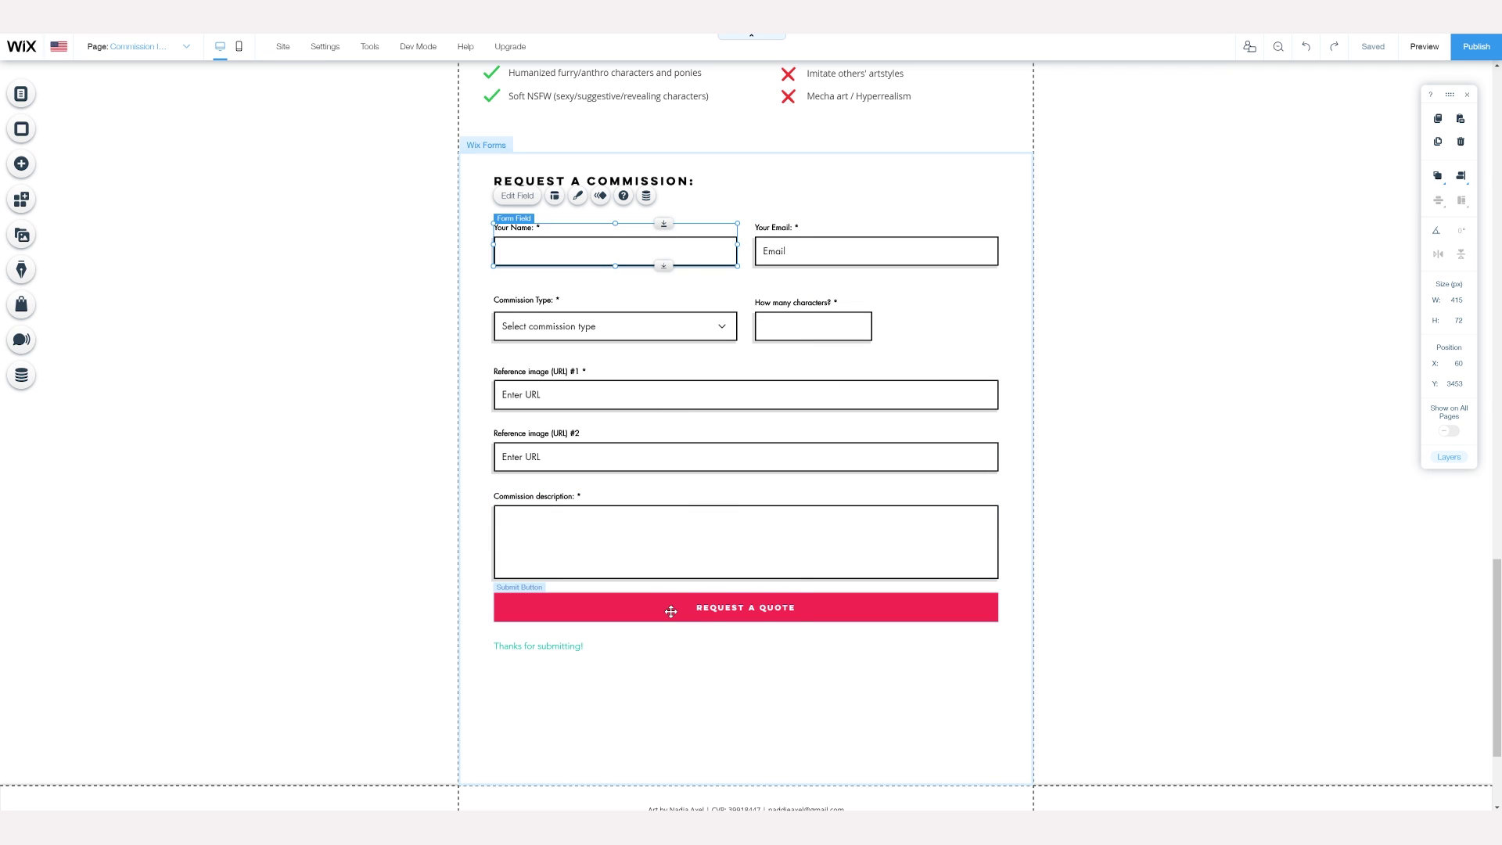
Step: Select the form's submit button together with the thank-you message and shift them vertically
click(671, 611)
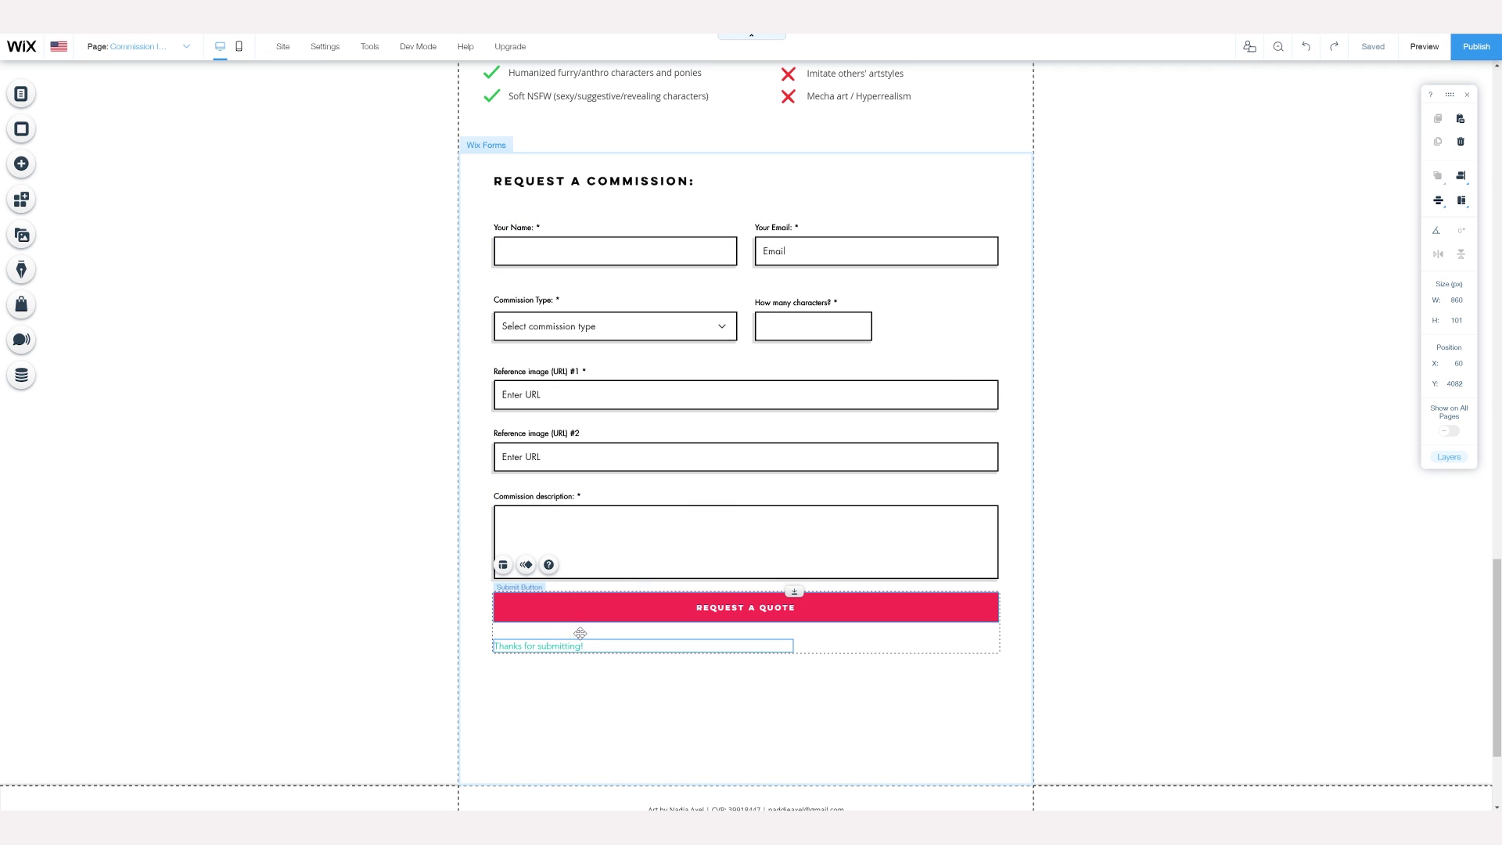
drag(580, 633, 577, 622)
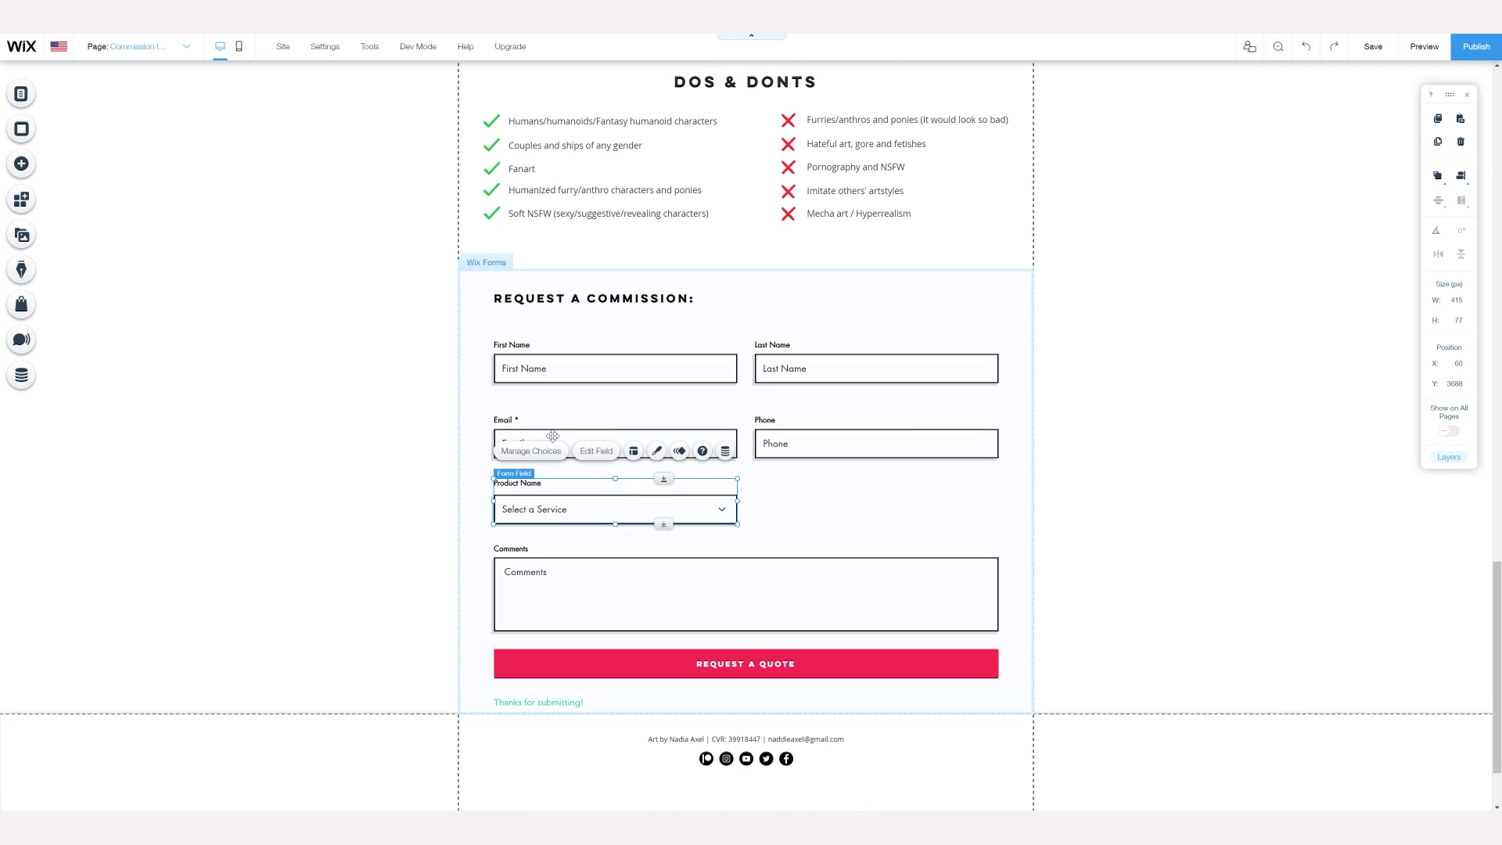
Step: Set the Product Name dropdown's field title to Commission type and its placeholder text to Select commission type
click(593, 454)
click(810, 326)
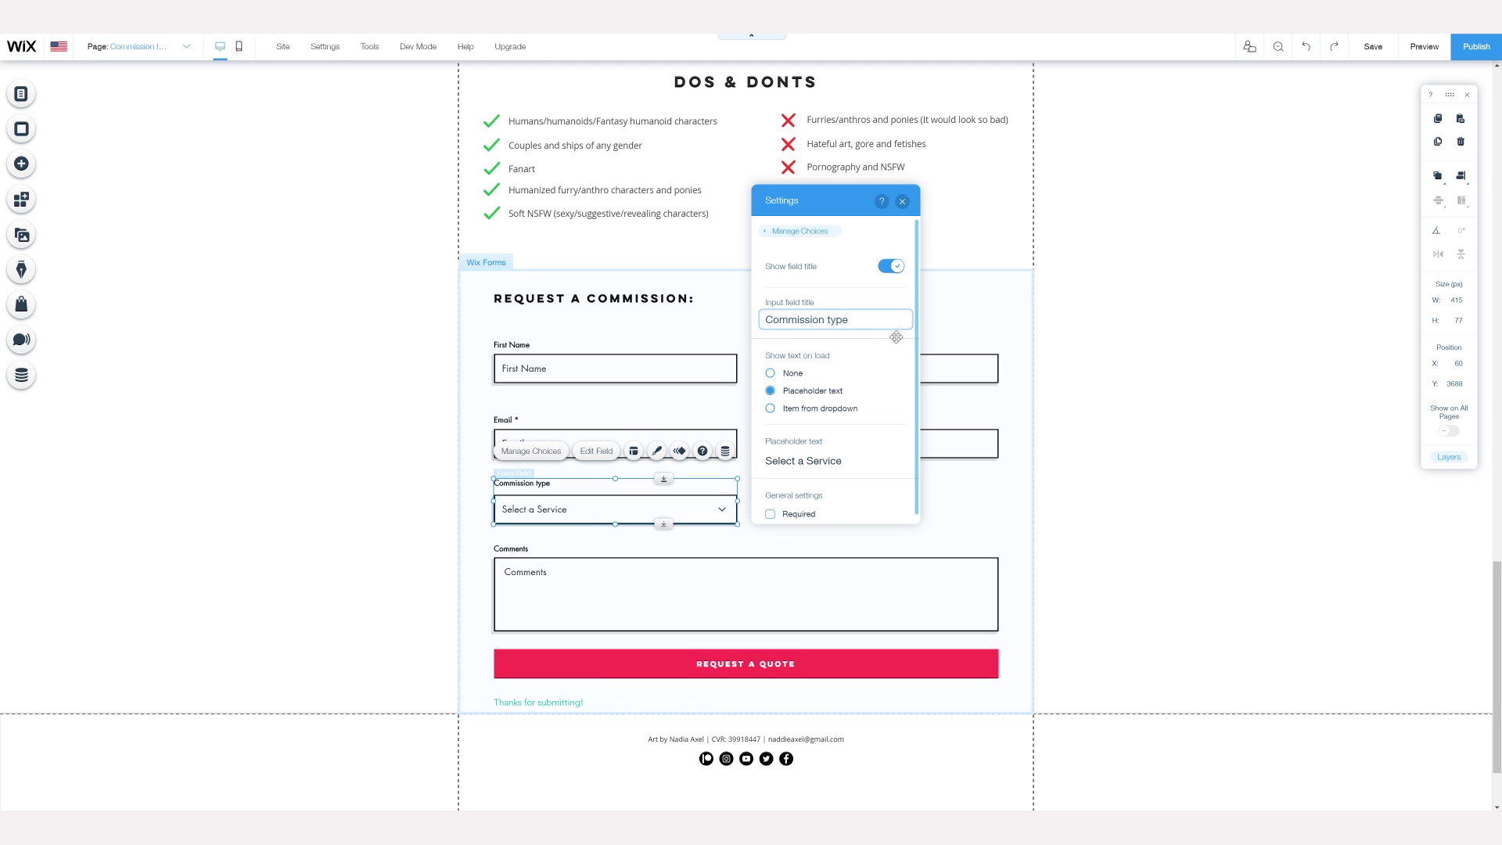
click(817, 461)
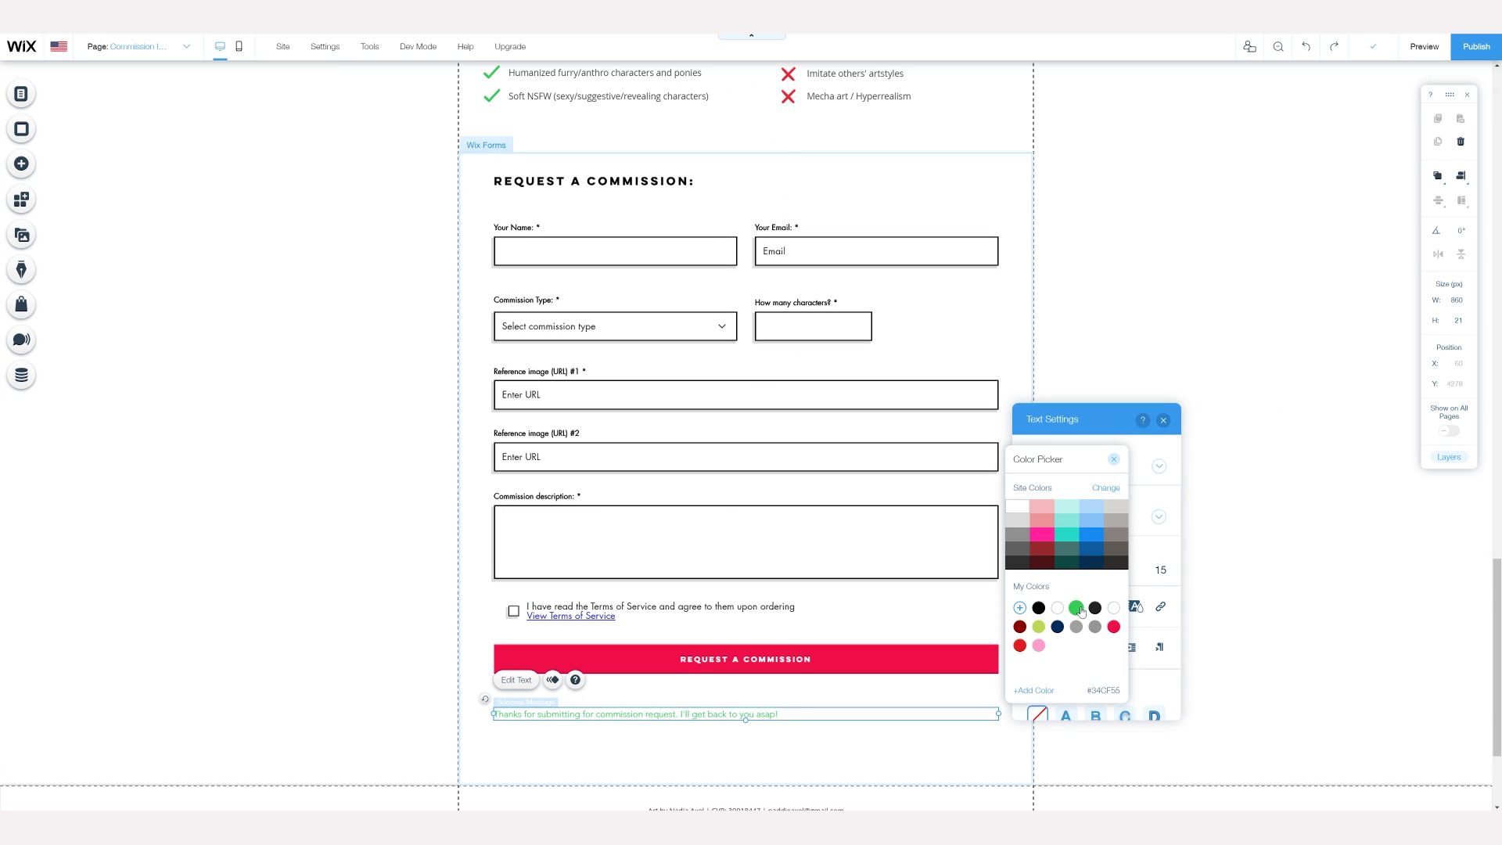
Step: Colour the form's thank-you message with a custom dark green (#027A32) and centre its text
click(1032, 692)
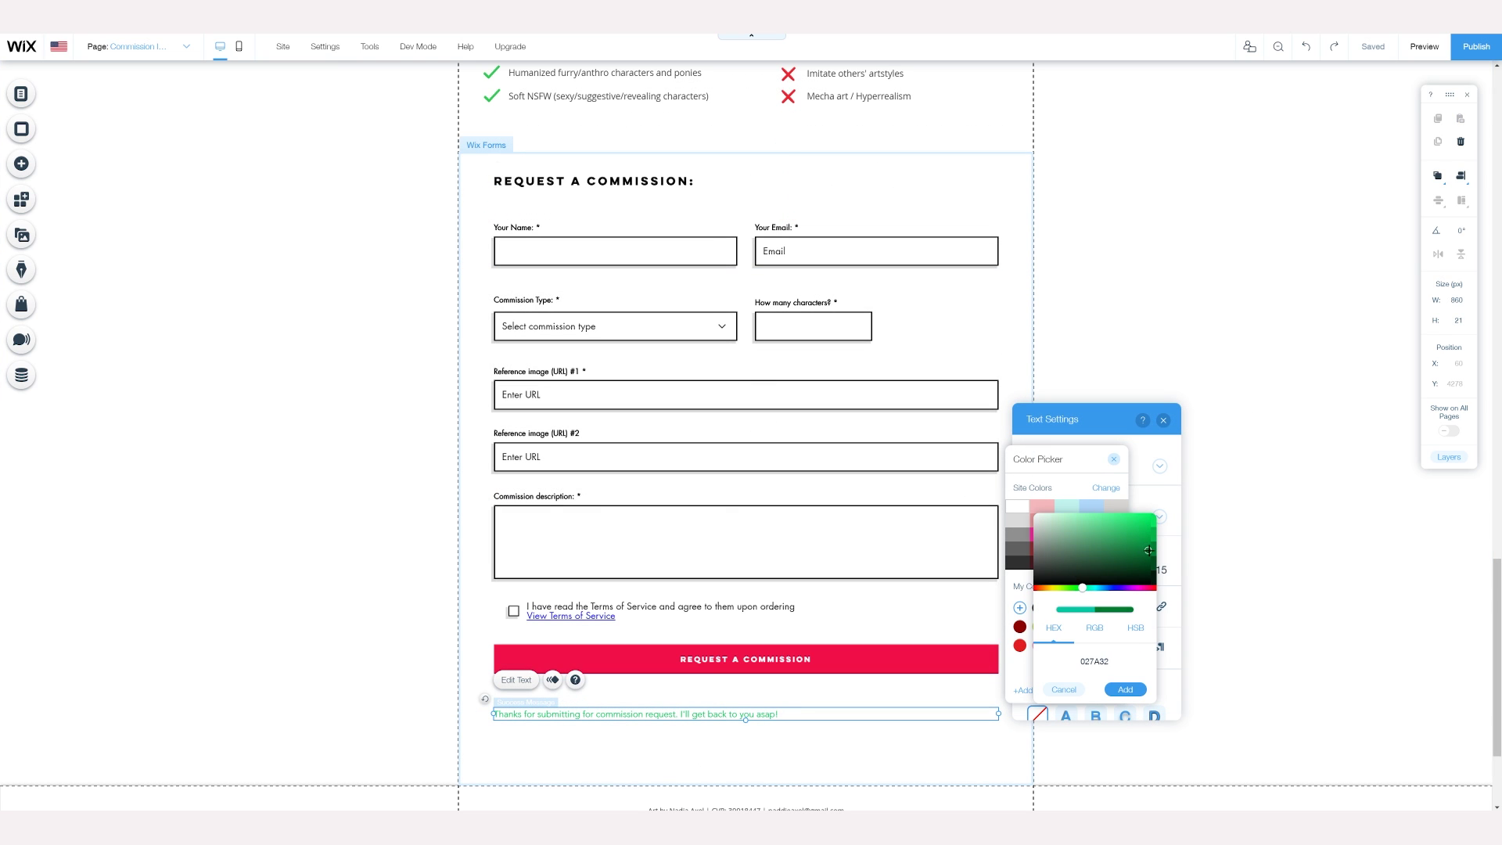
click(1124, 690)
click(1041, 647)
click(1041, 667)
Step: Move the thank-you message up to just below the submit button and shorten the form container to 1010 px high
click(851, 699)
click(720, 714)
drag(720, 714, 719, 687)
click(1150, 686)
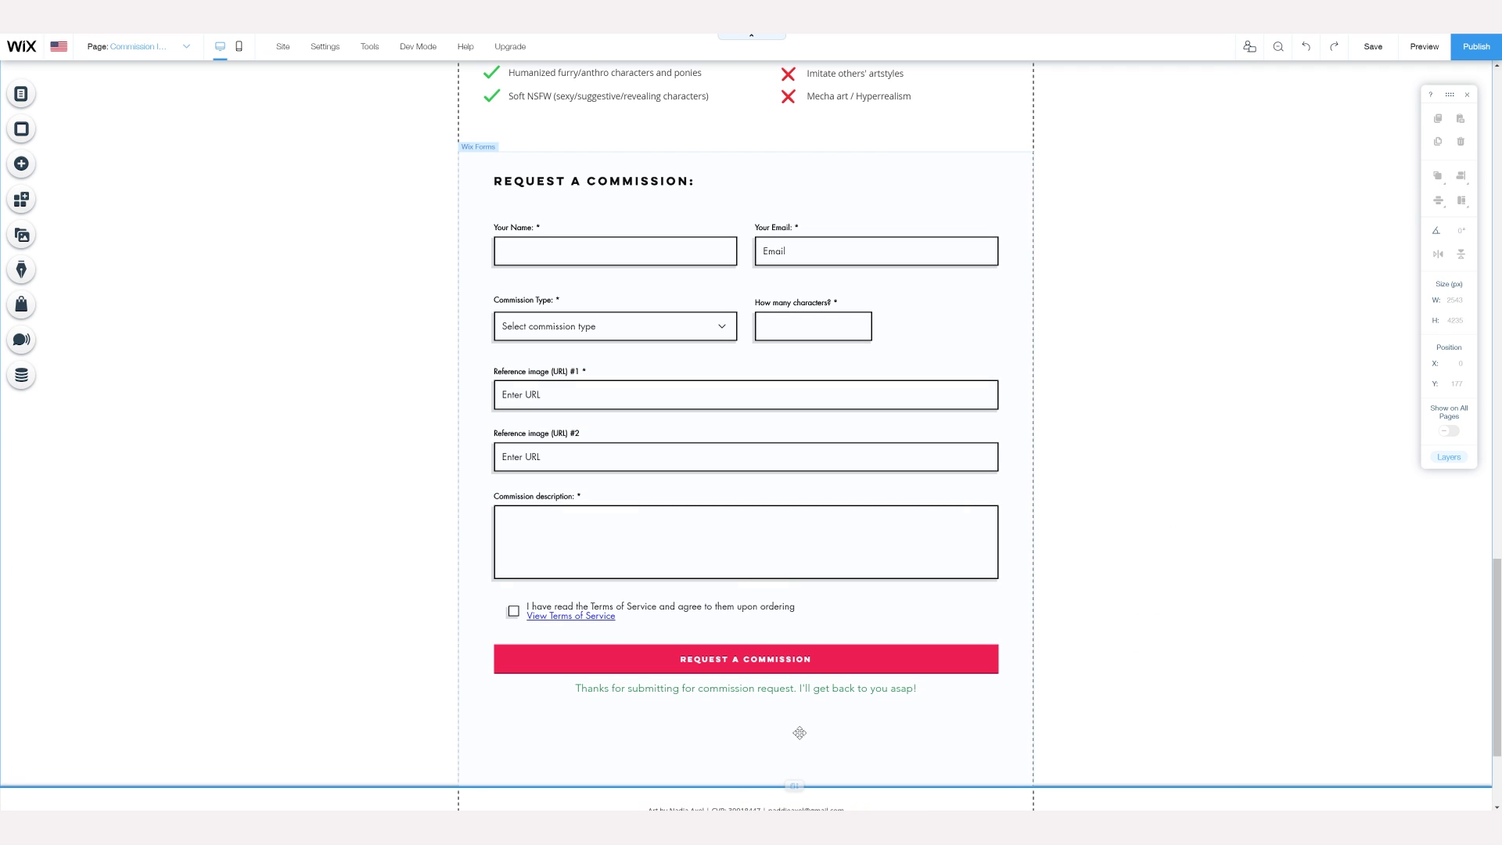
click(800, 739)
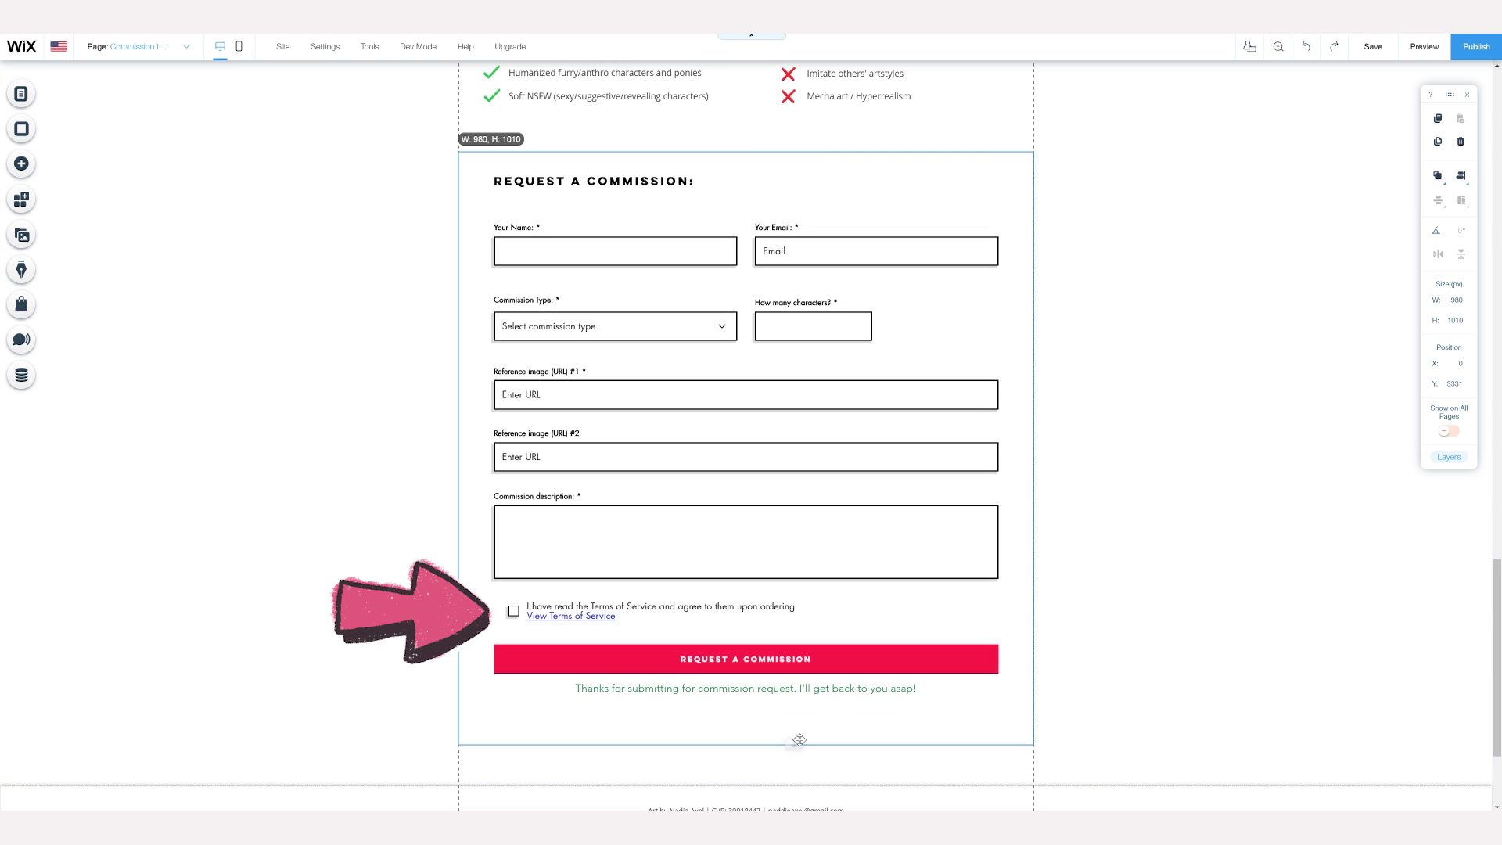
click(1233, 594)
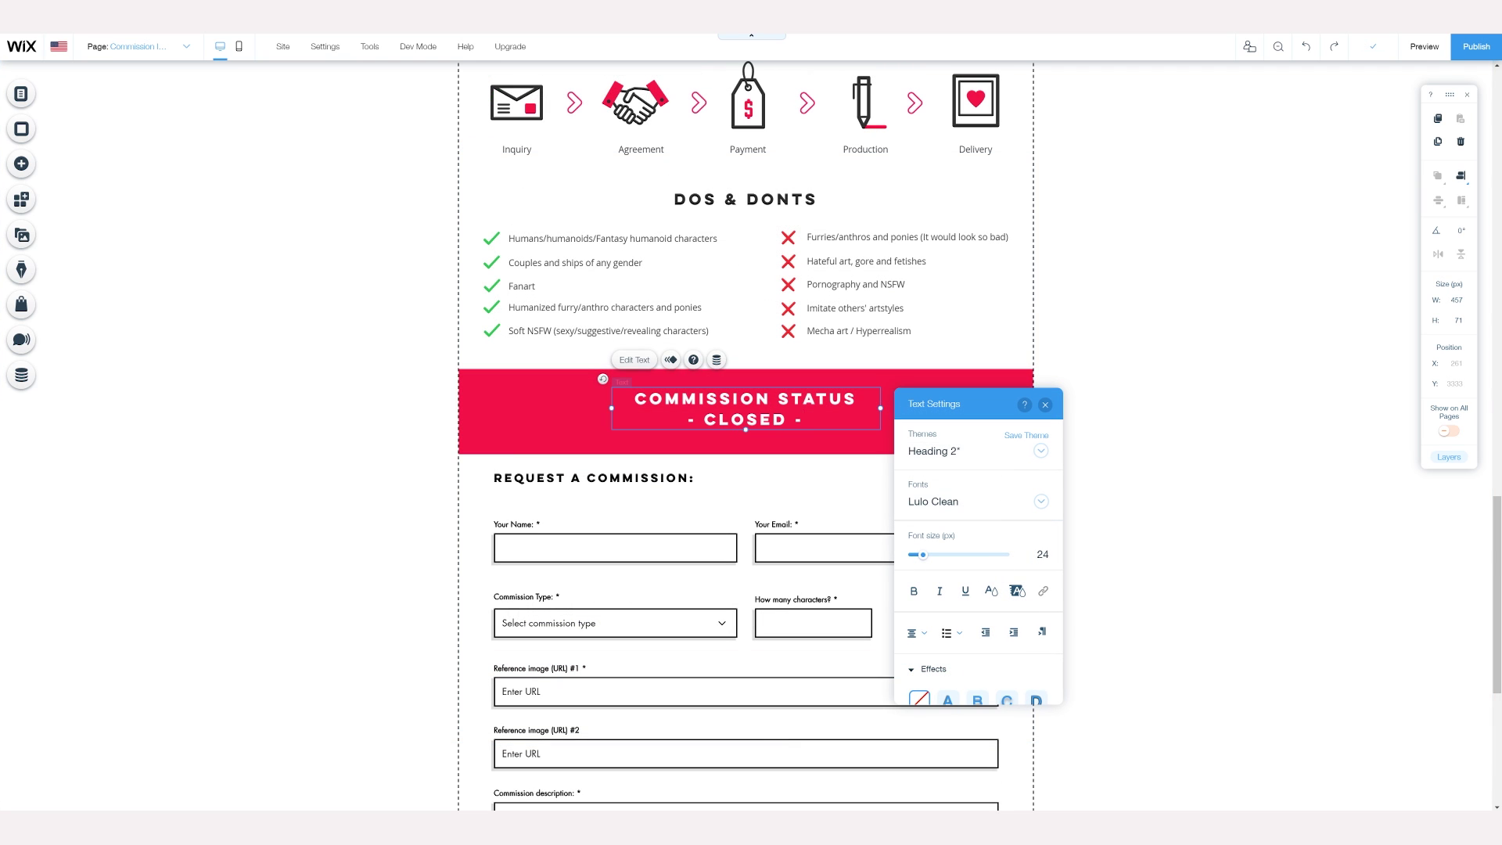
Step: Change the second line of the red commission status banner to "- CLOSED/OPEN -"
click(410, 389)
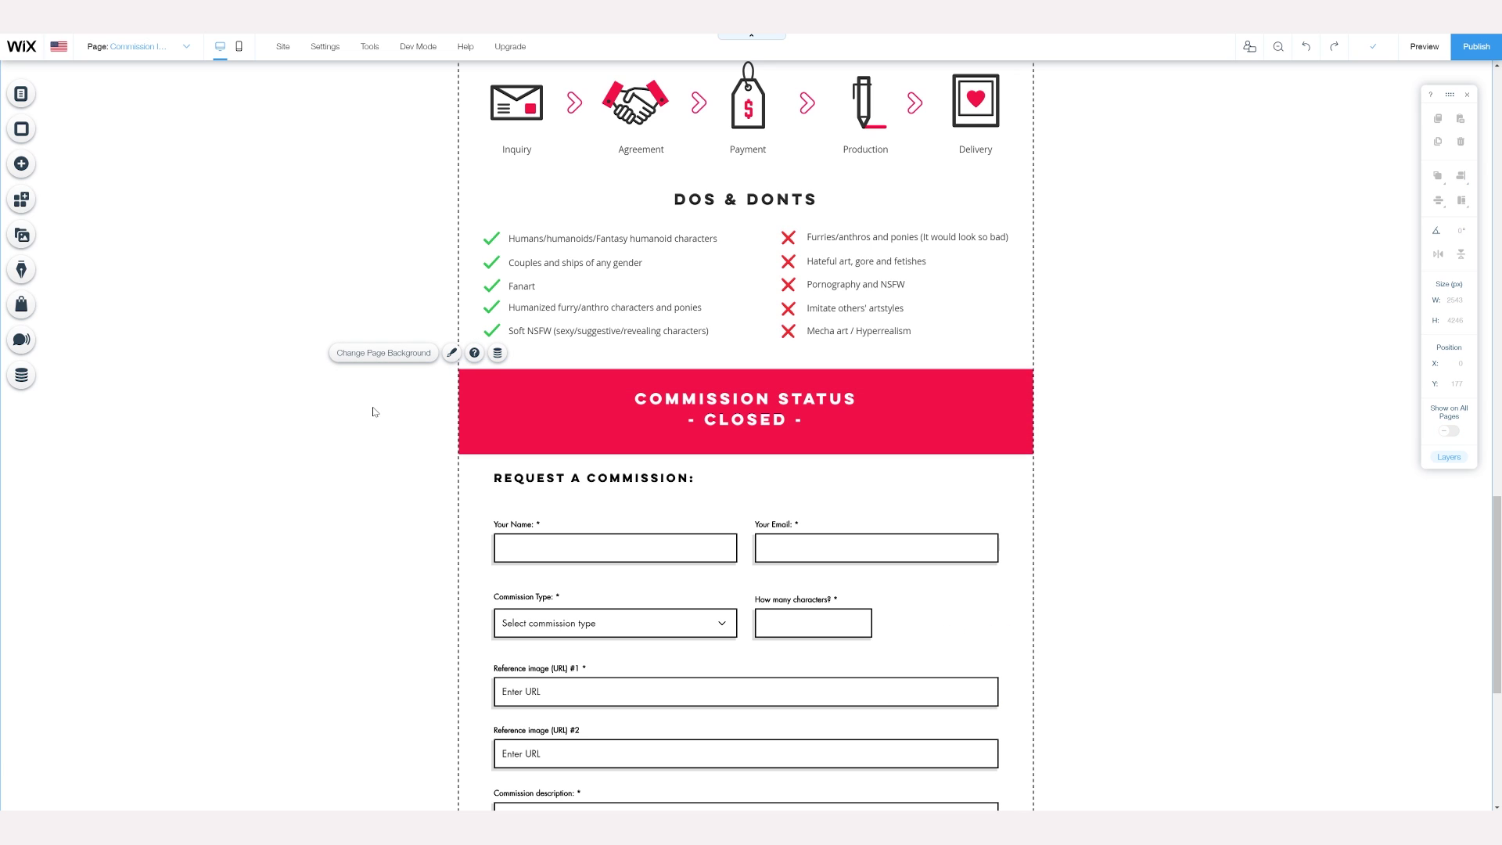
double_click(704, 419)
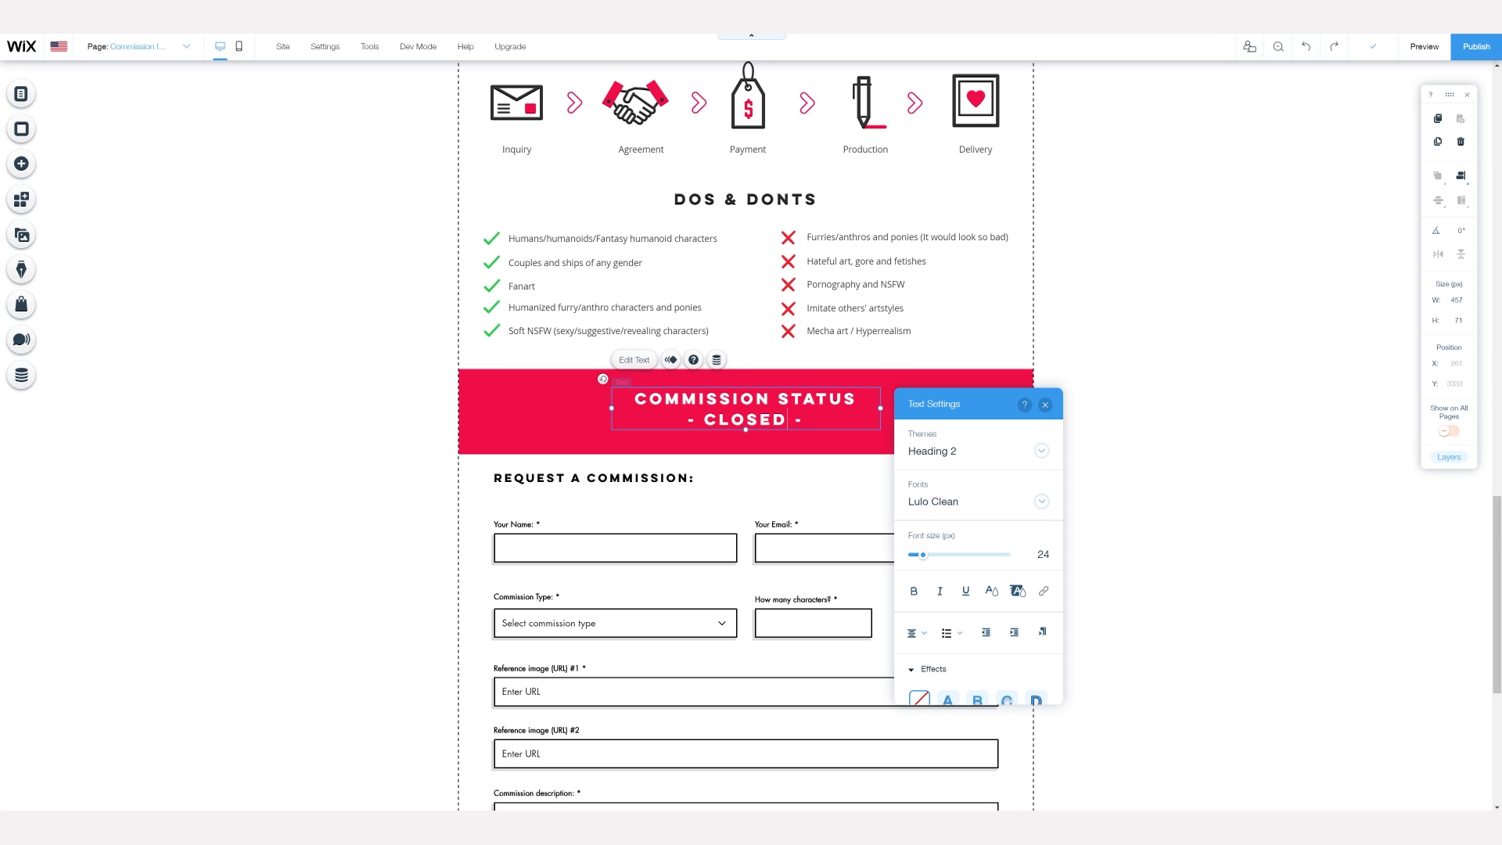
text(OPEN)
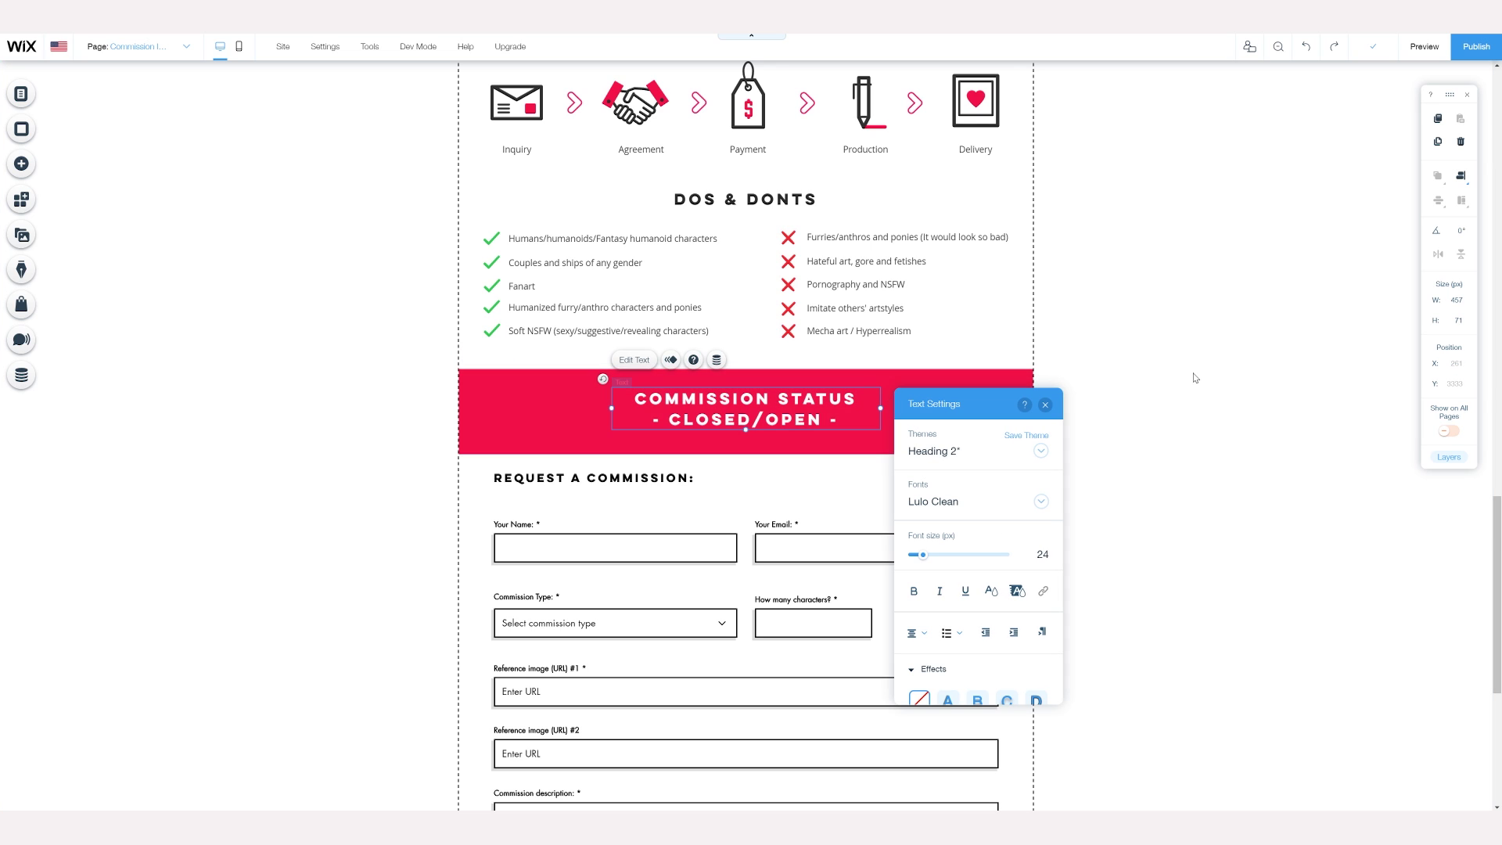
click(1190, 376)
Step: Add the Welcome lightbox that has a yellow panel and a black-and-white patterned border
click(20, 165)
click(161, 153)
click(166, 97)
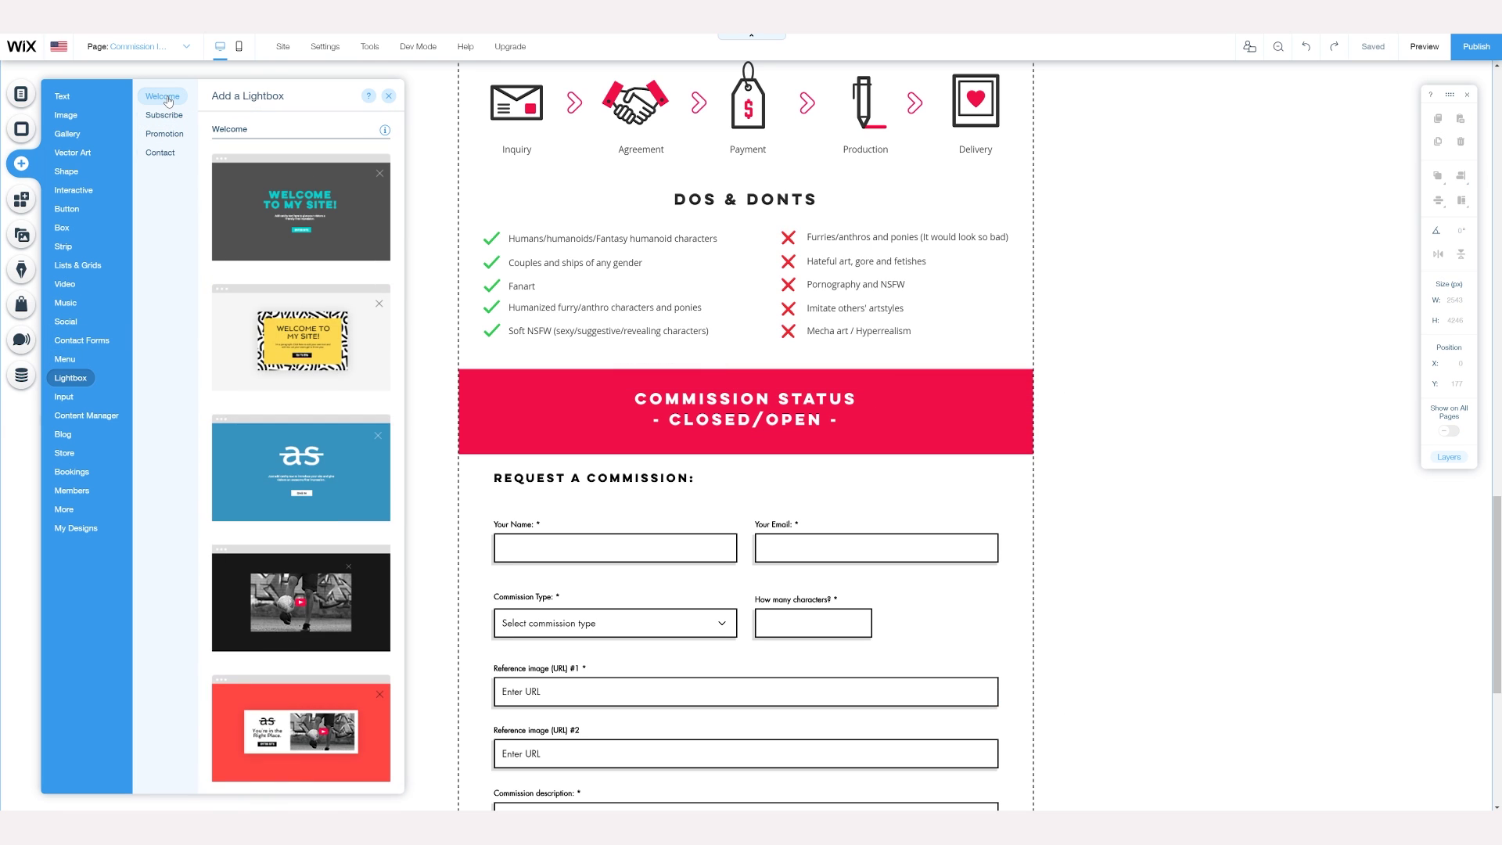
click(315, 332)
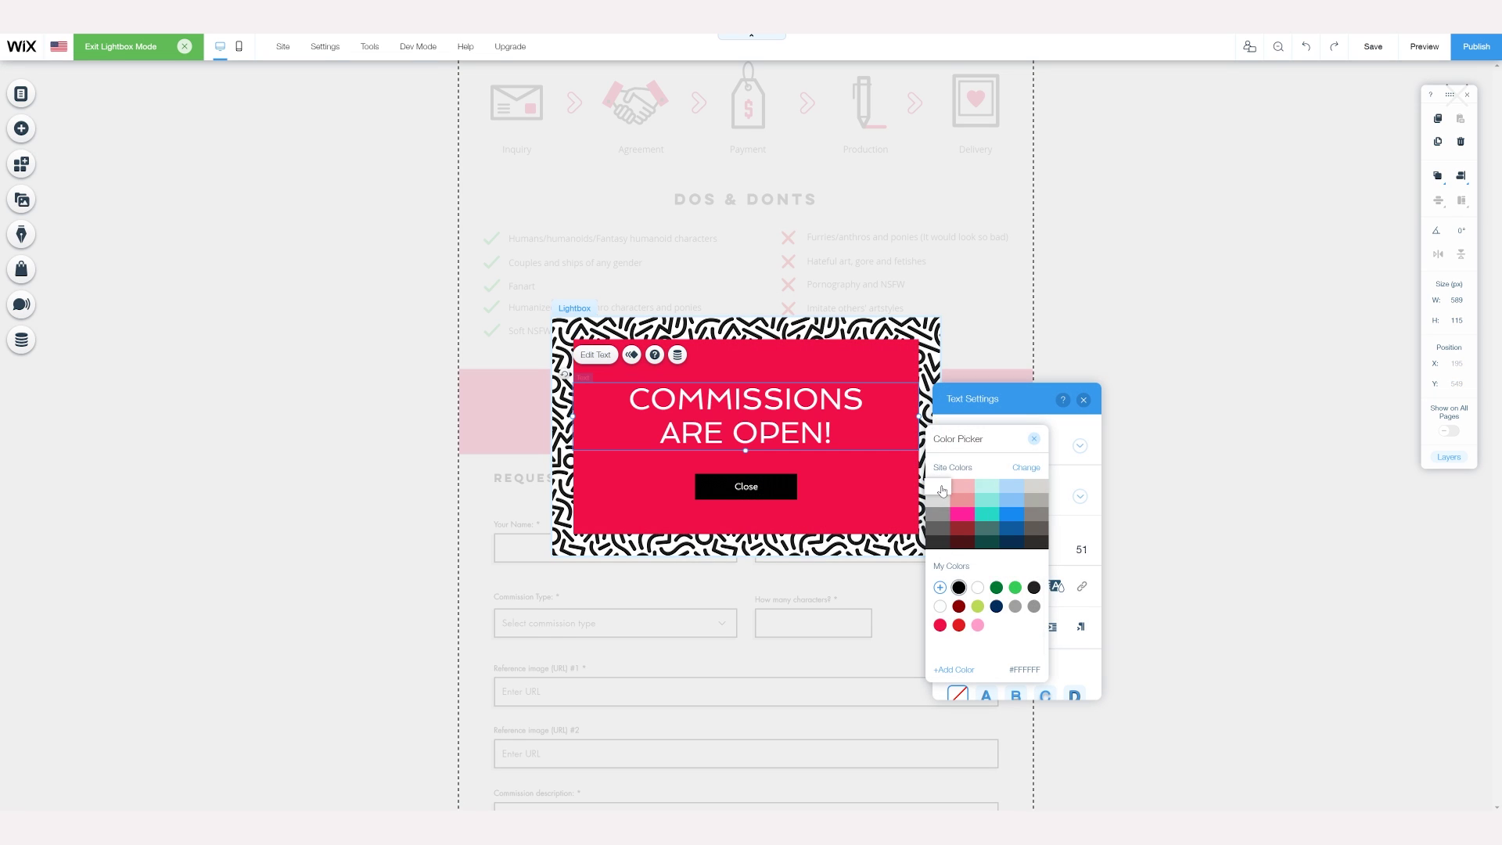
Step: Make the lightbox text "COMMISSIONS ARE OPEN!" white and preview the site
click(943, 491)
click(1174, 326)
click(1230, 214)
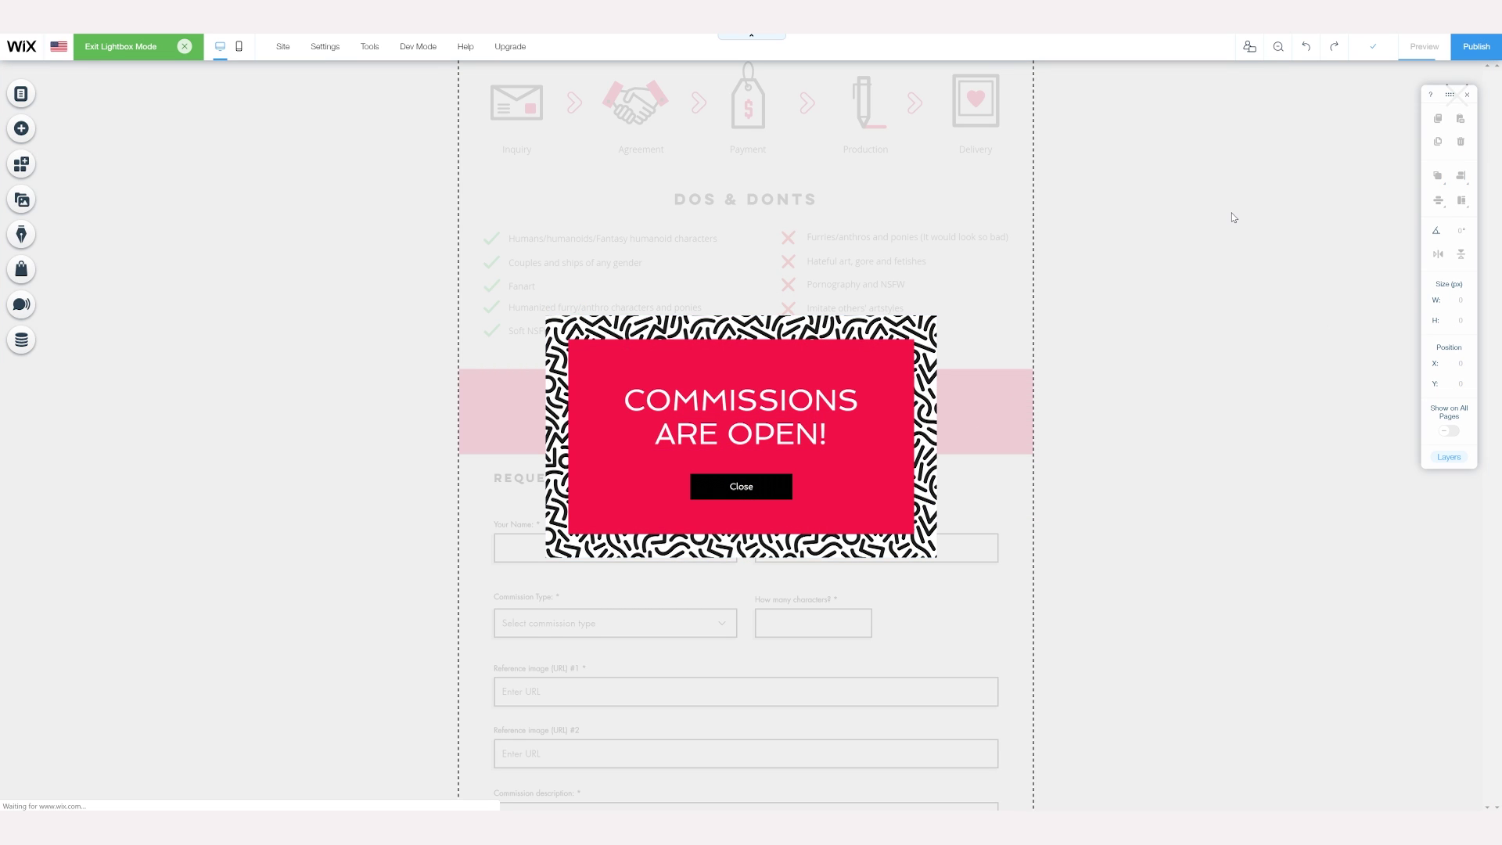
key(ctrl+shift+p)
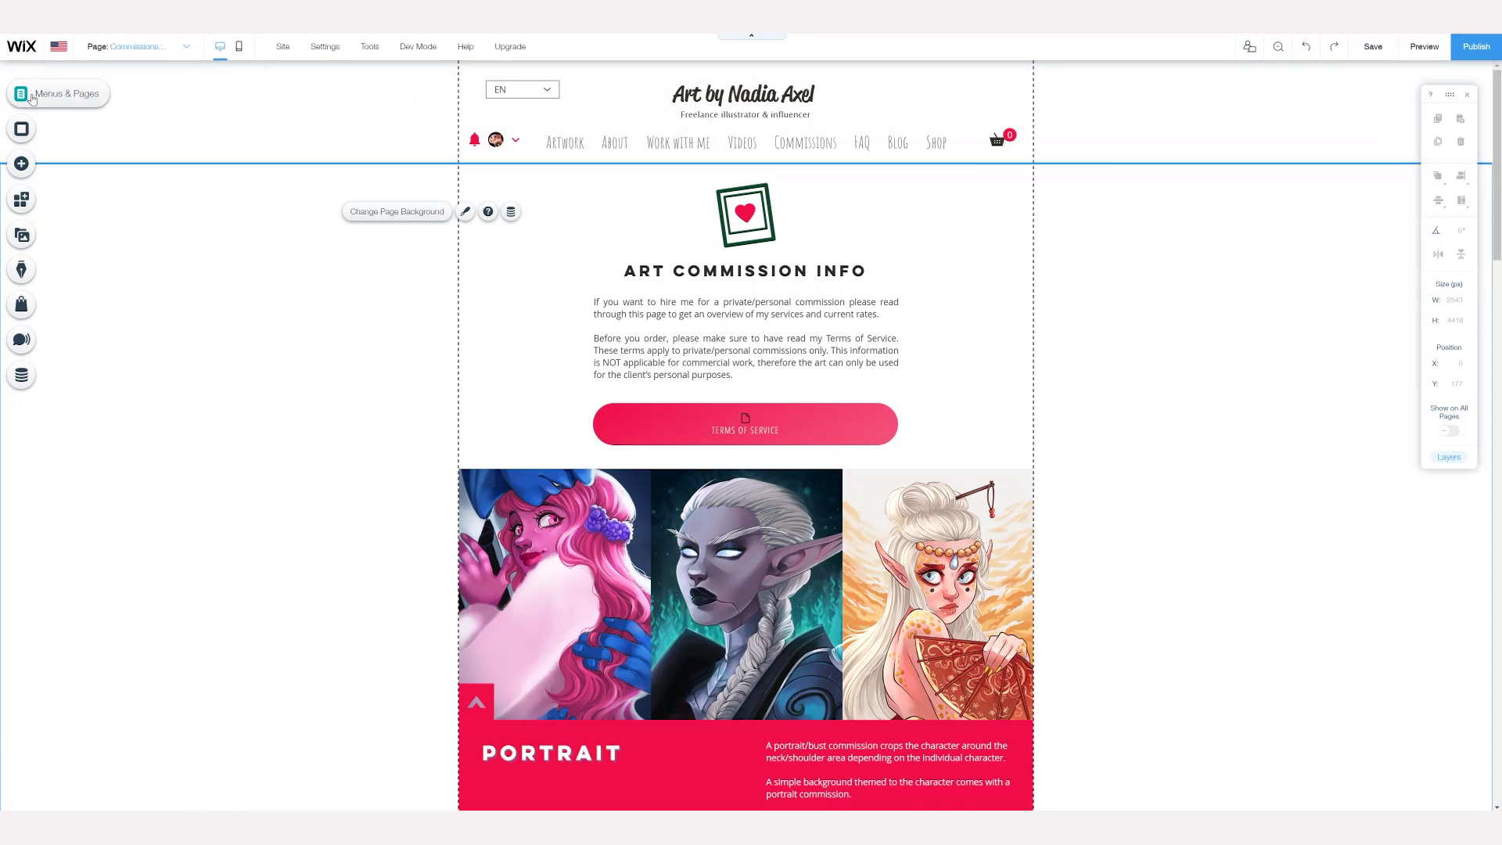
Step: Open the Shop page for editing from the site's page list
click(21, 94)
scroll(201, 162, down, 1)
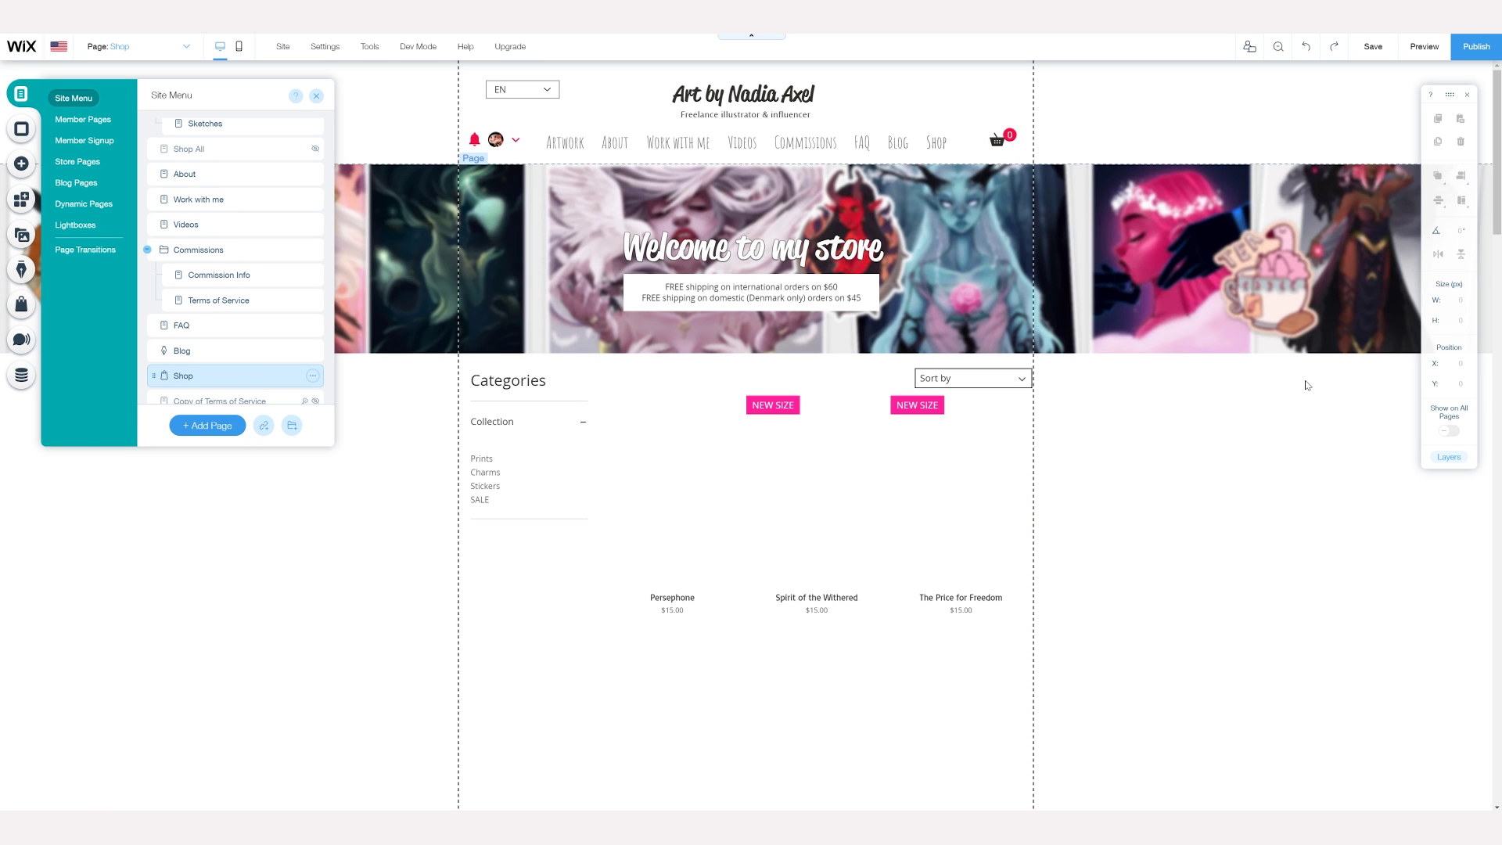
click(1306, 385)
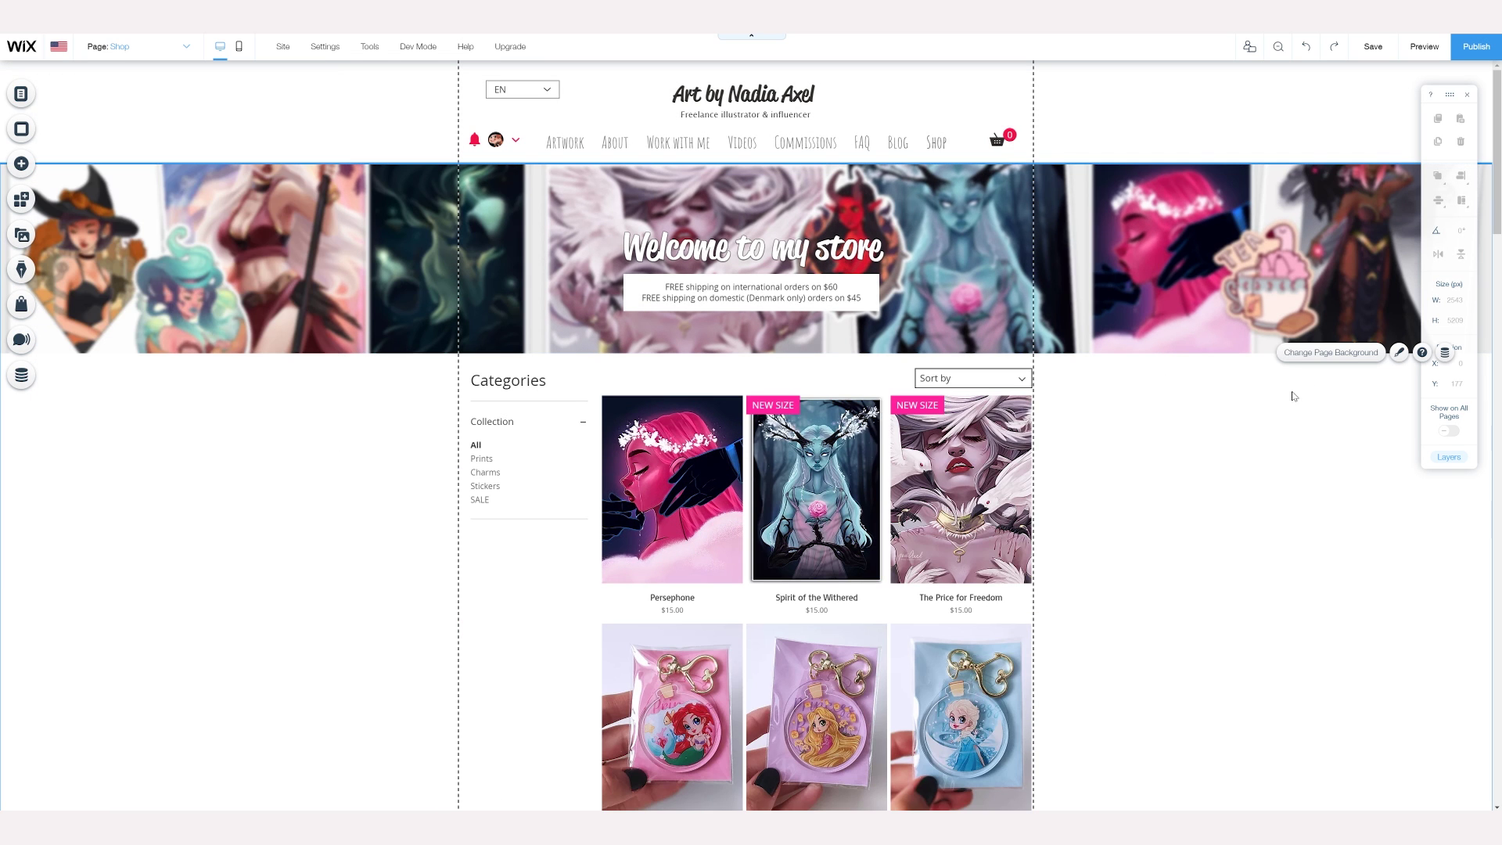
Step: Open product management from the shop's product gallery and start a new digital file product
click(696, 452)
click(699, 428)
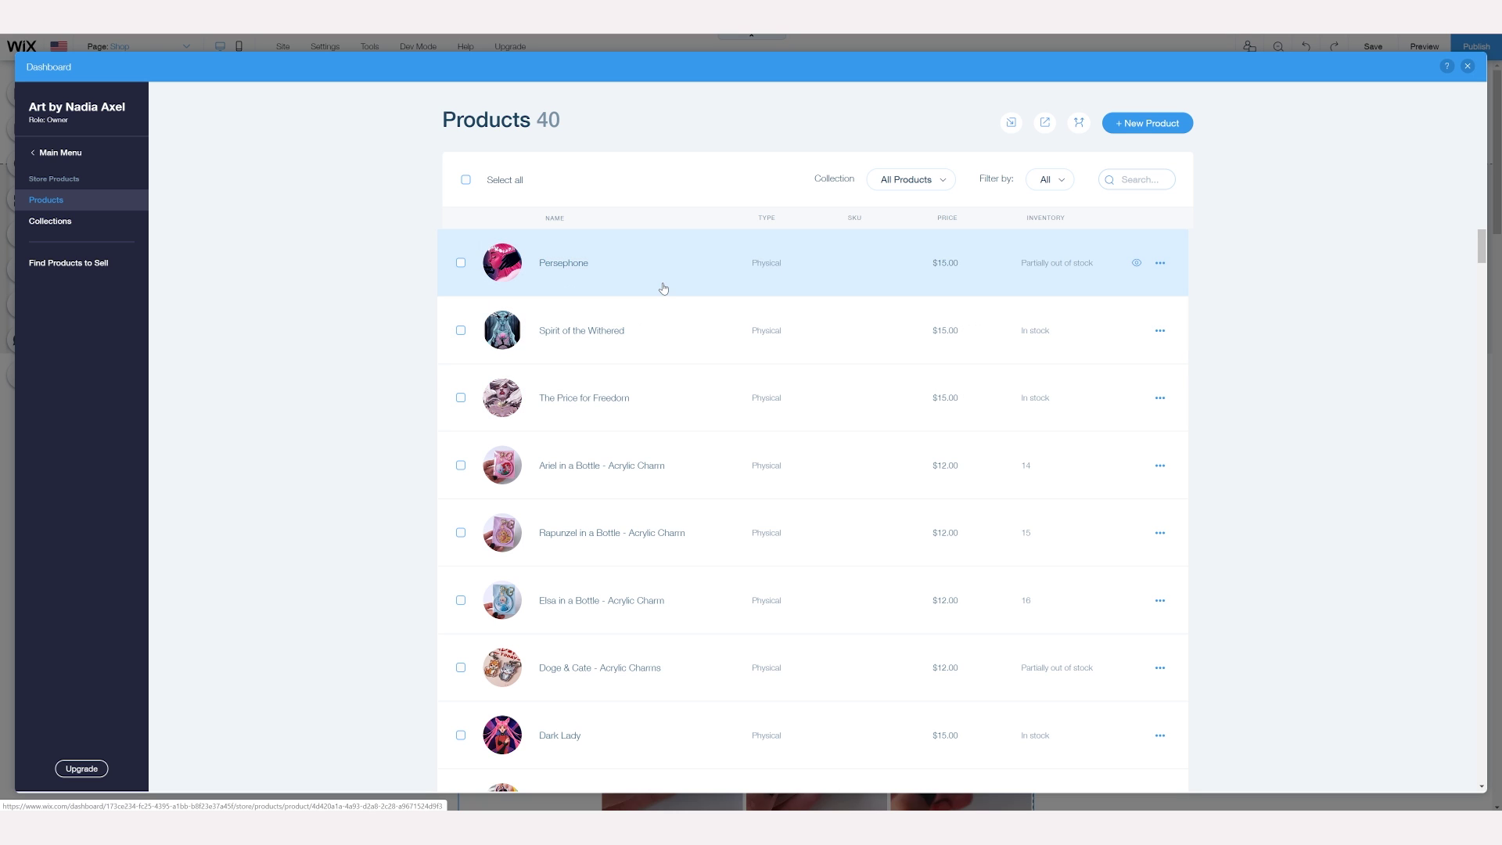
click(1142, 127)
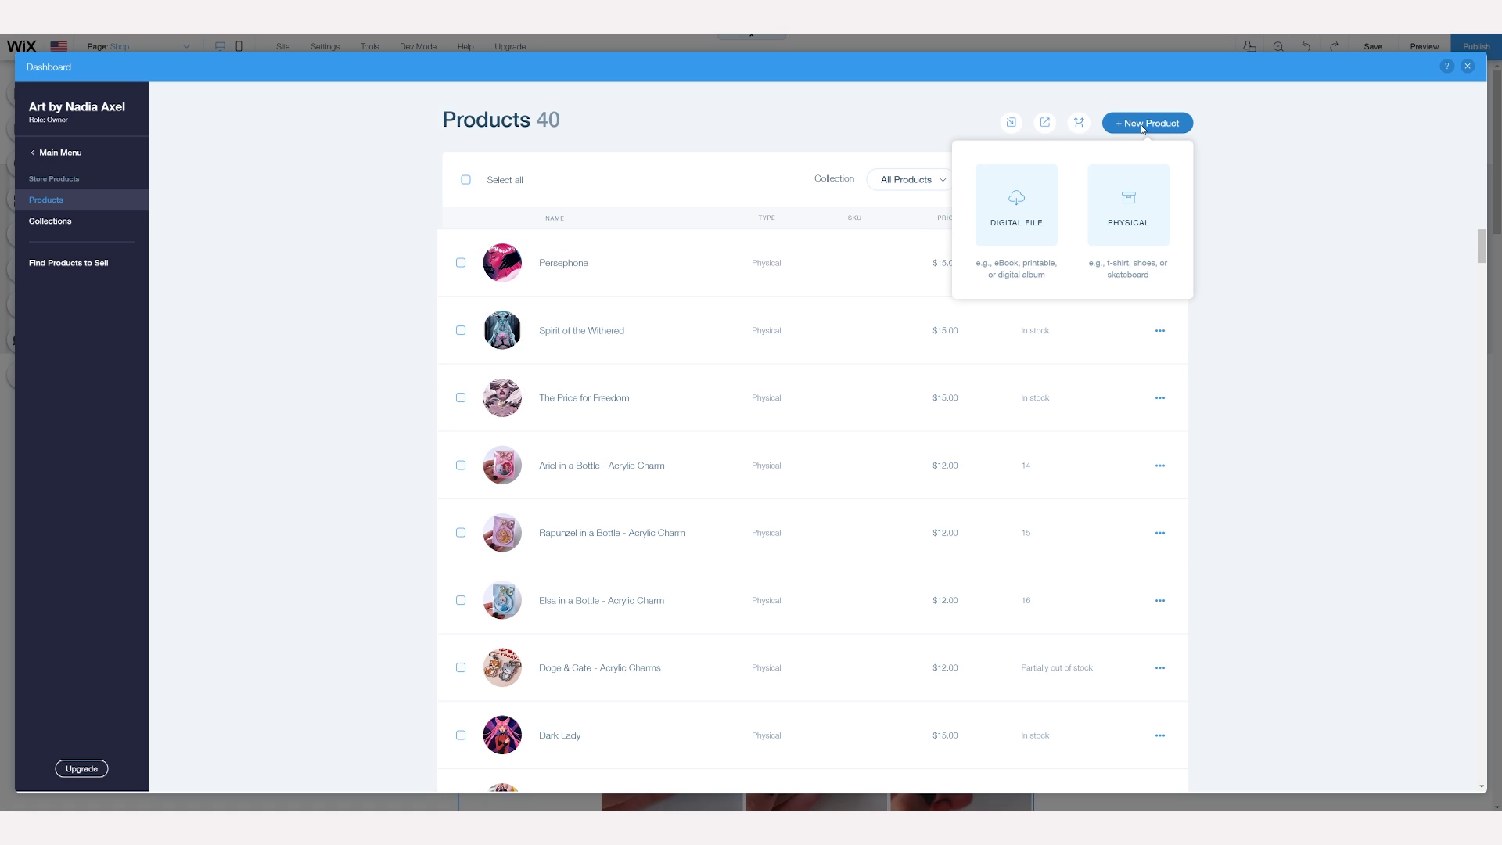
click(1011, 231)
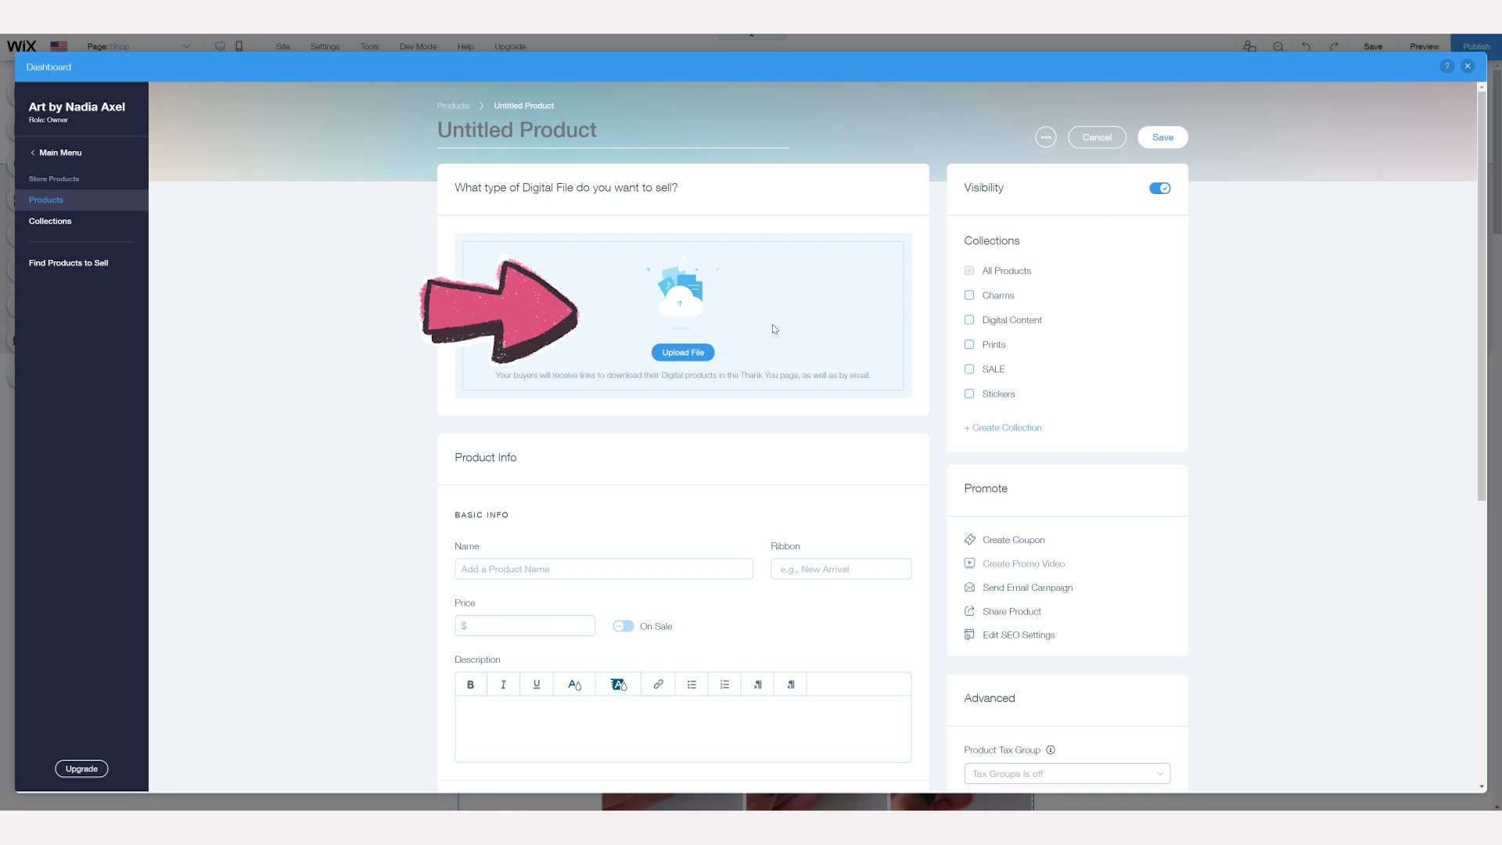
Step: Upload Thank you.png as the digital file, and enter the product name Portrait Commission with a price of $100
click(654, 362)
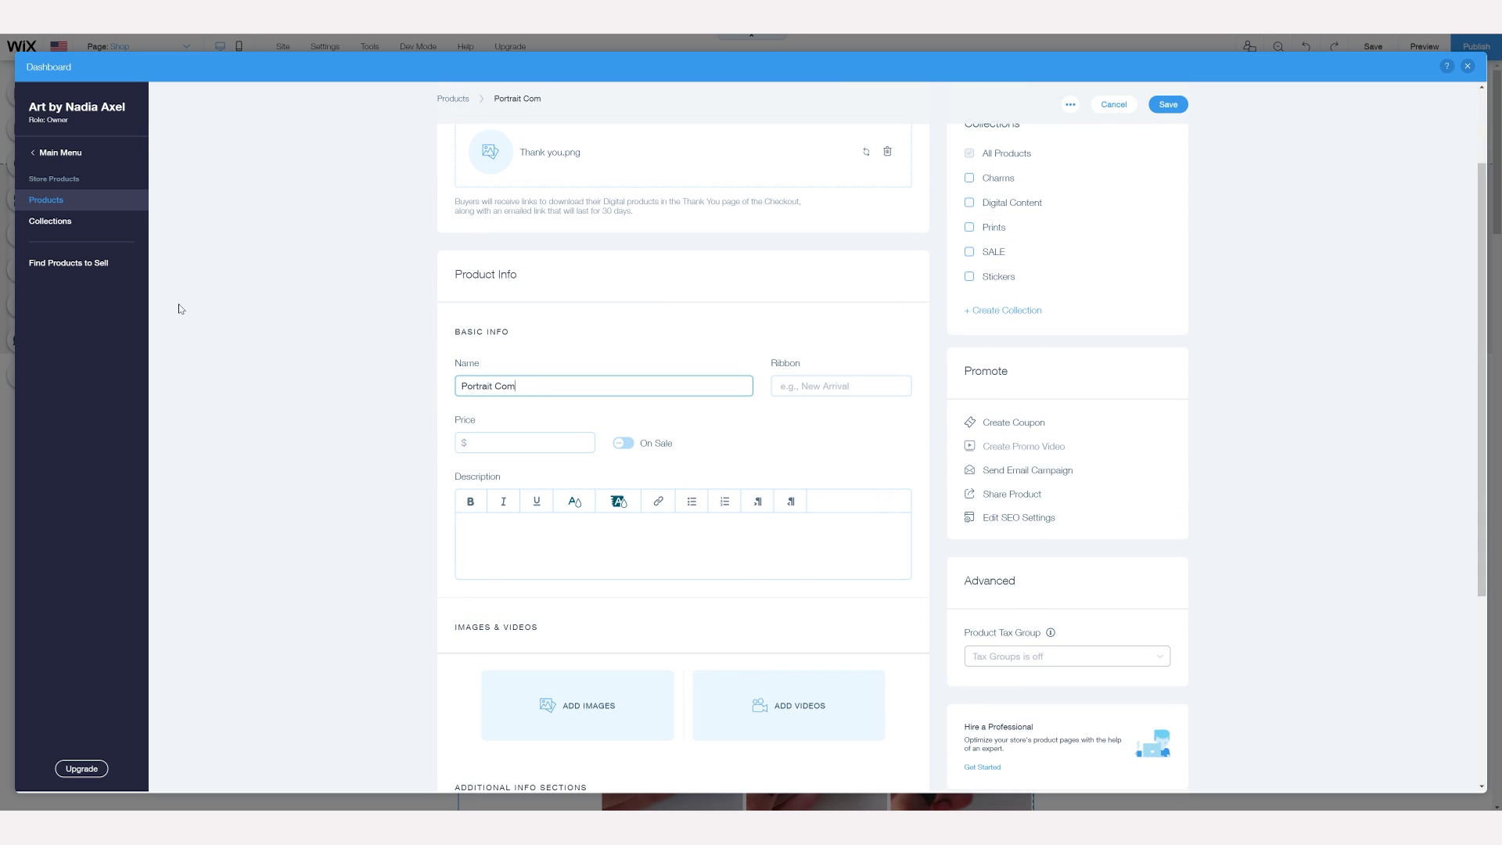
click(469, 443)
text(100)
Step: Upload the commission cover images and add Portraits.png as the product's main image
scroll(342, 439, down, 3)
click(570, 585)
click(562, 408)
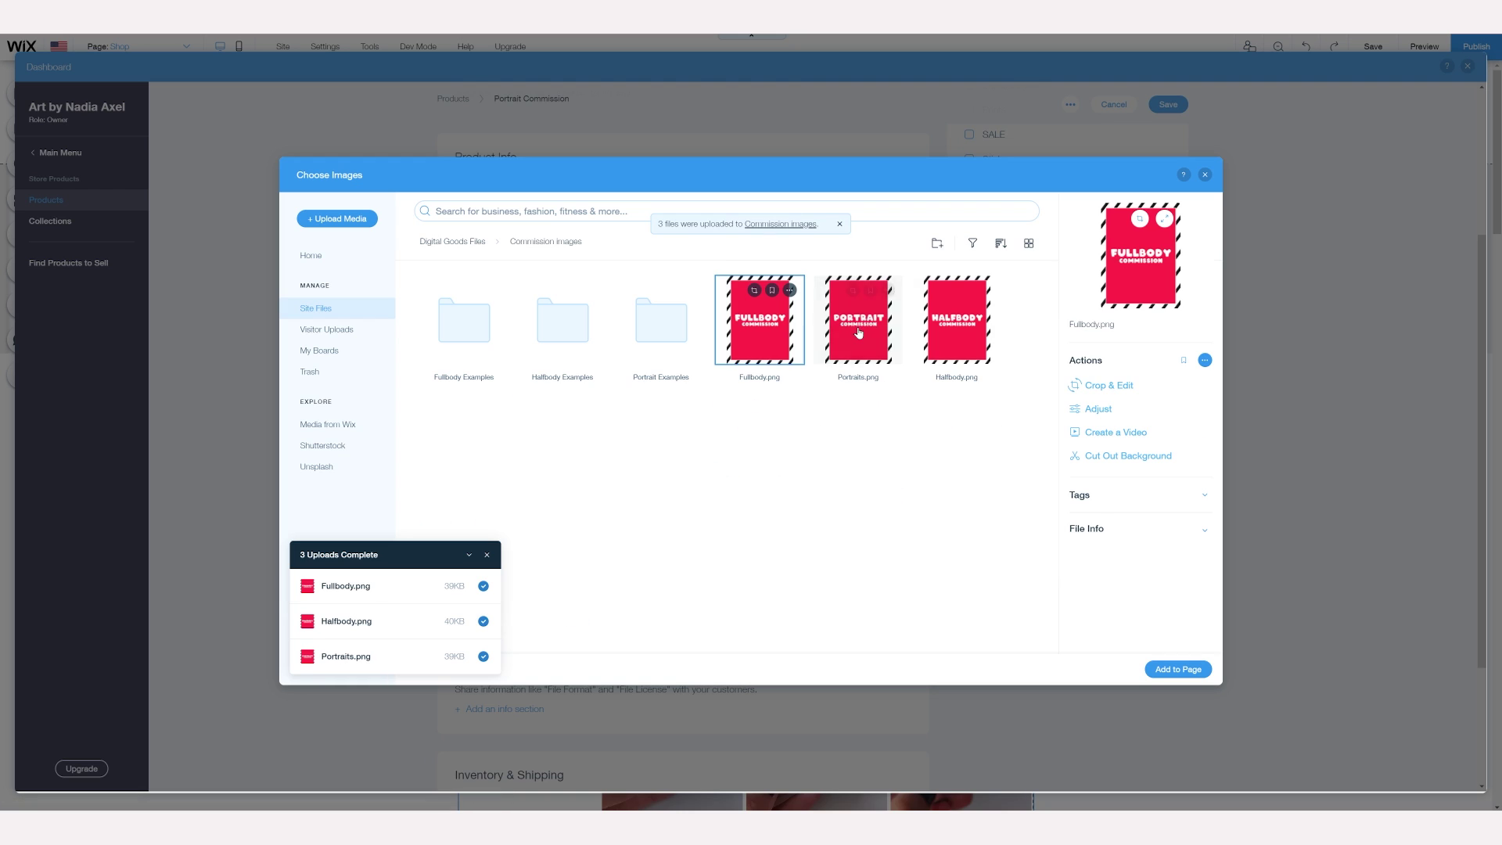
click(859, 332)
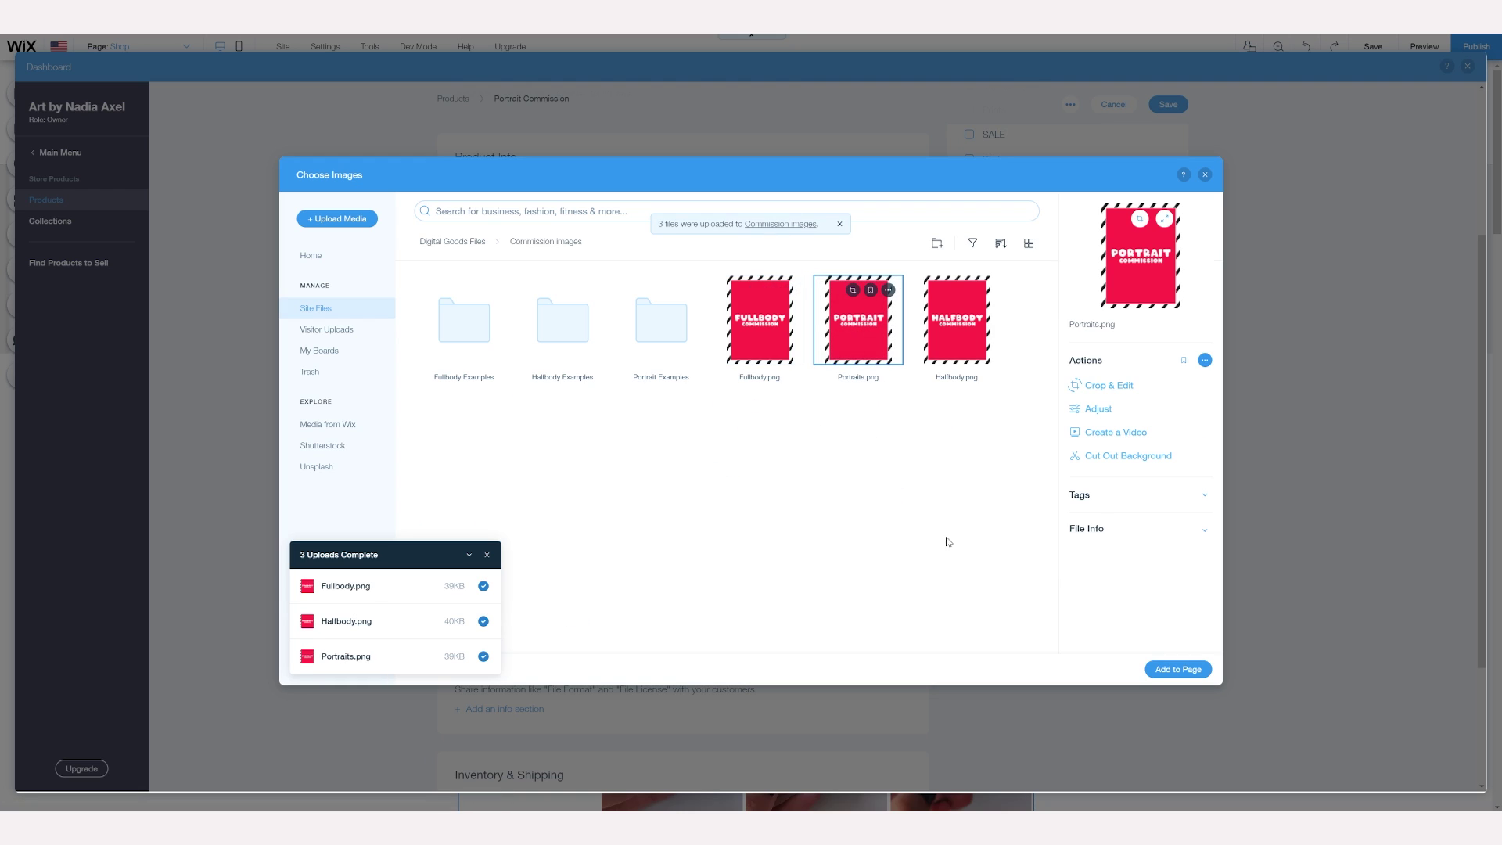
click(1182, 670)
Step: Add the three portrait artworks from the Portrait Examples folder to the product's images
scroll(782, 526, down, 1)
click(611, 537)
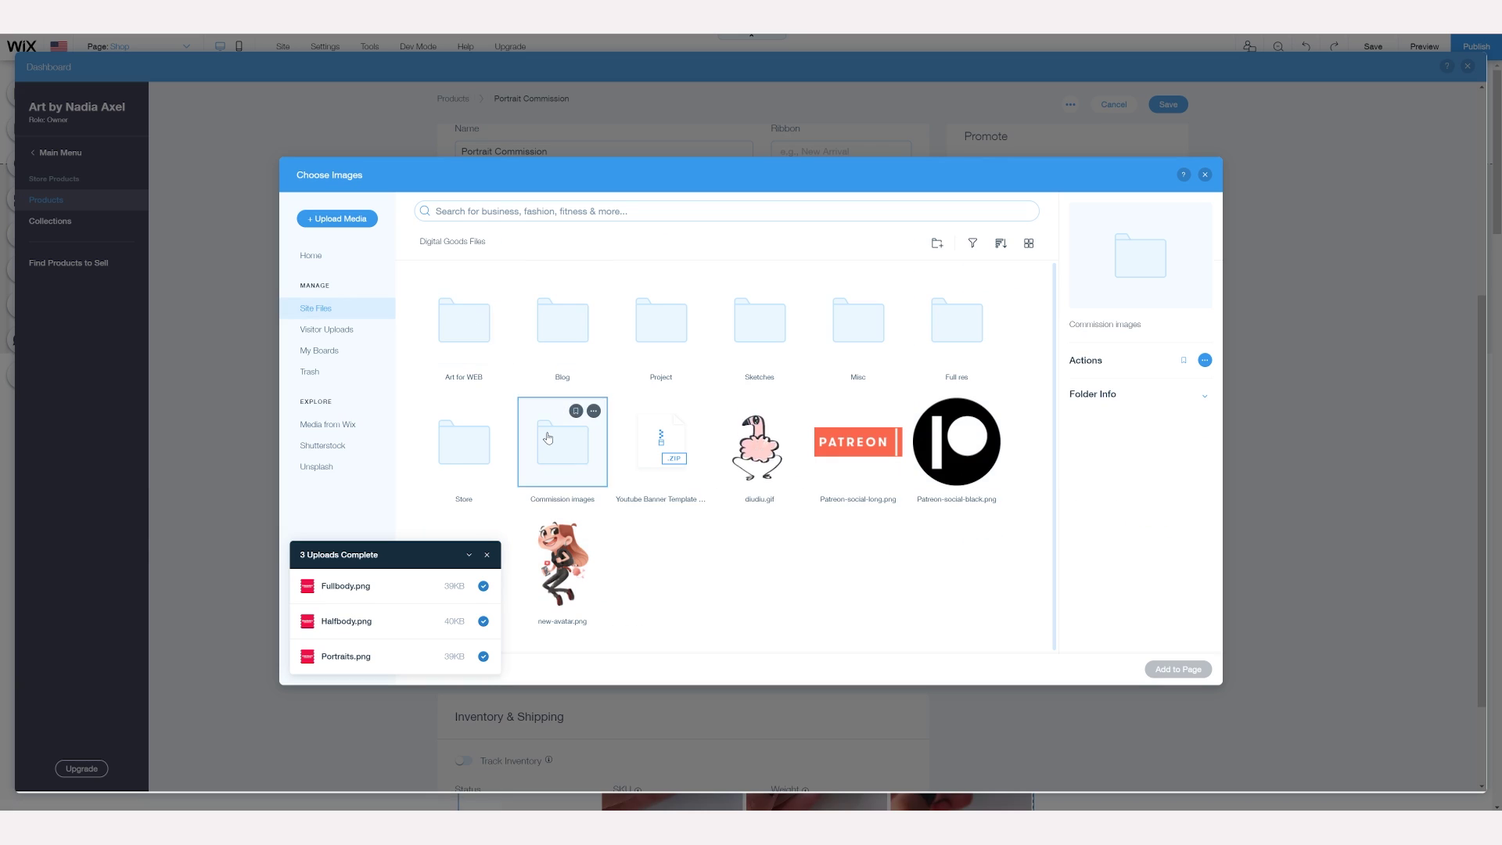
double_click(648, 344)
click(1178, 669)
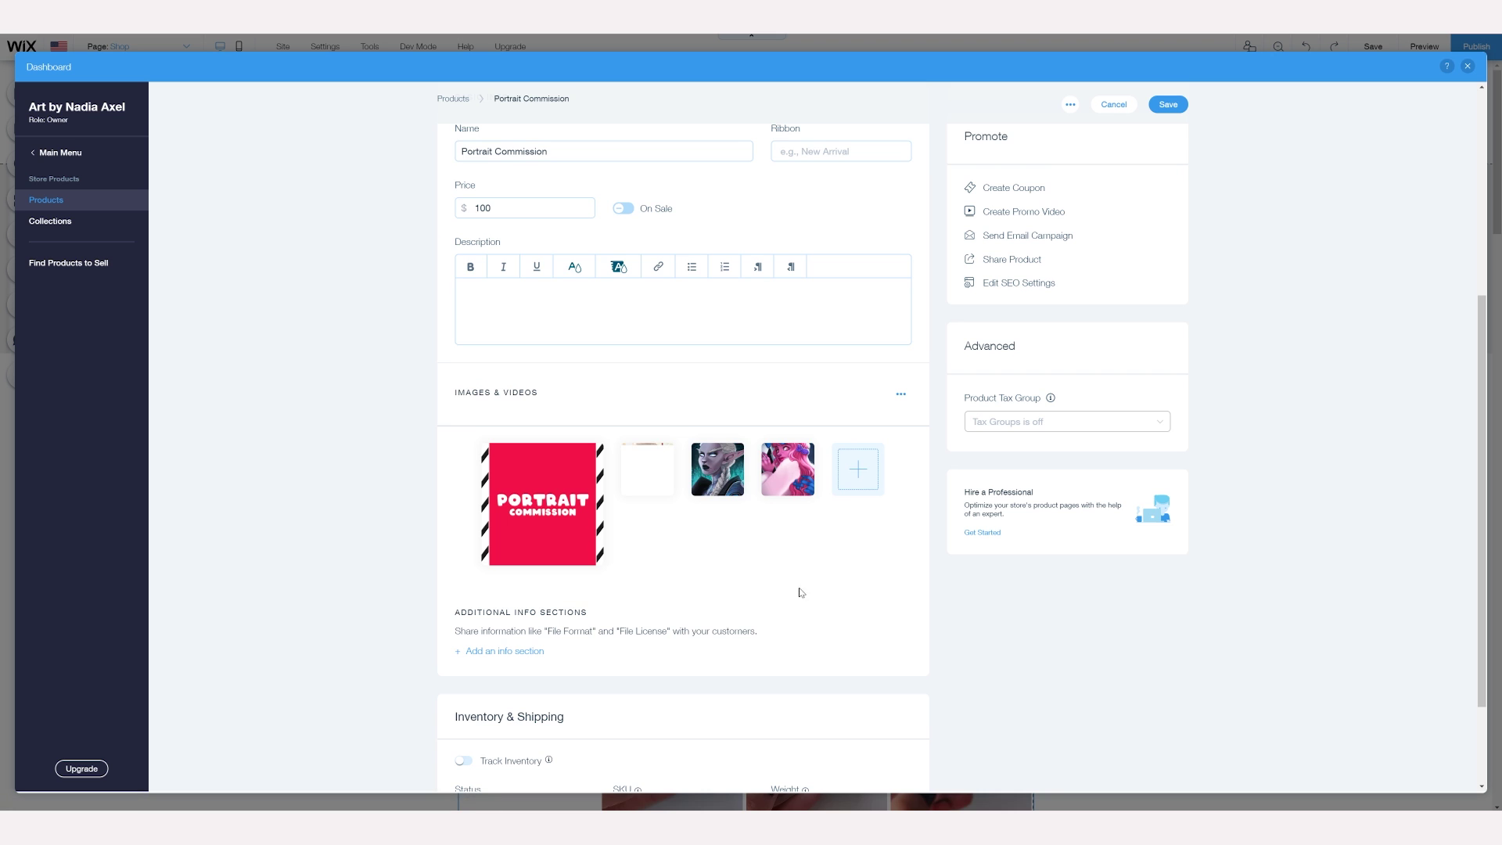
Step: Write the portrait commission description with "Please slide for examples." in bold, and track inventory with a stock of 2
scroll(683, 469, down, 1)
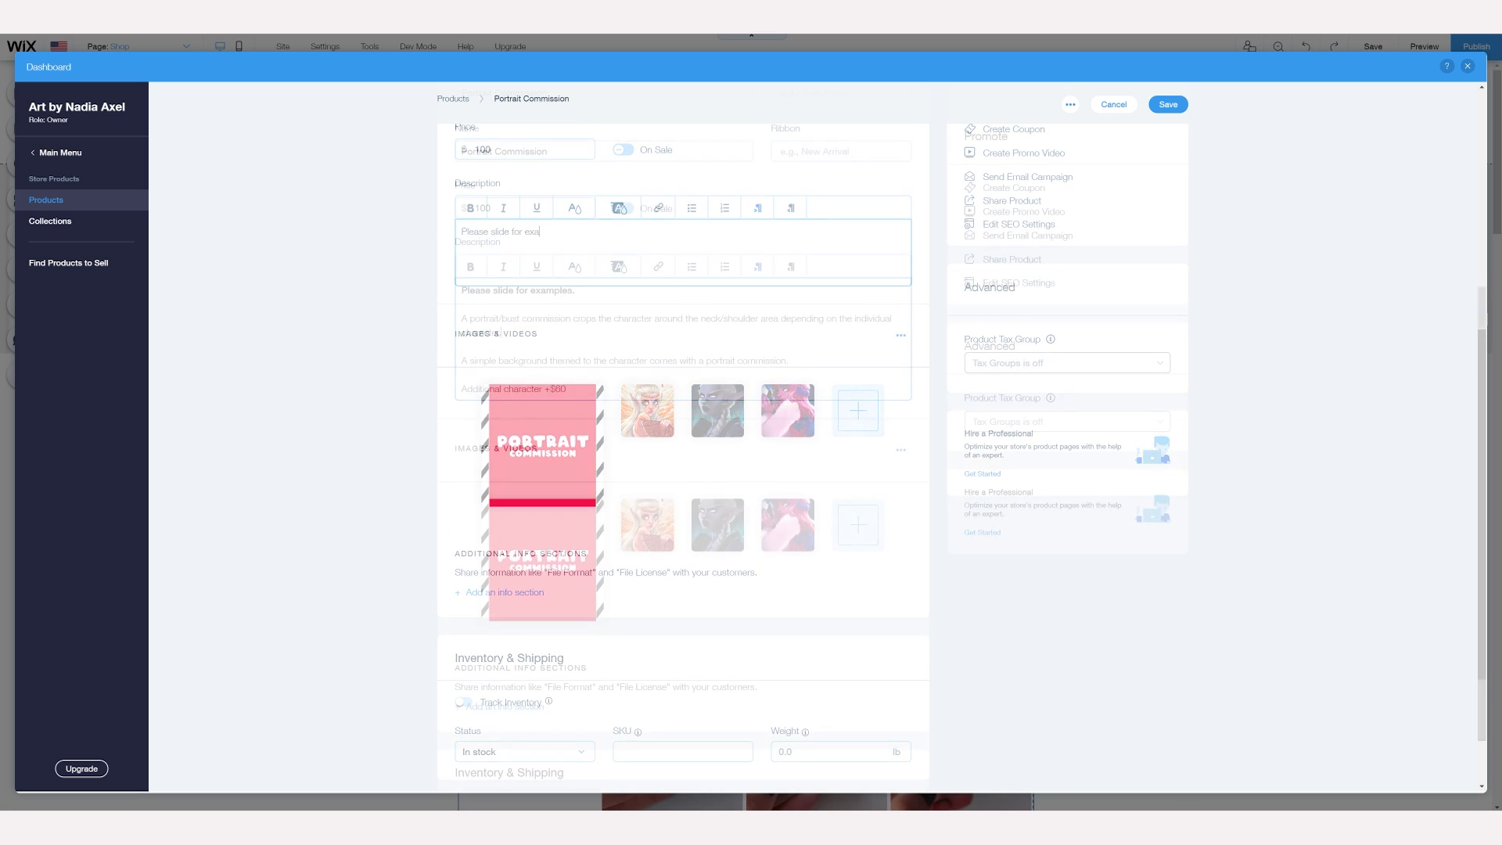
scroll(613, 406, down, 2)
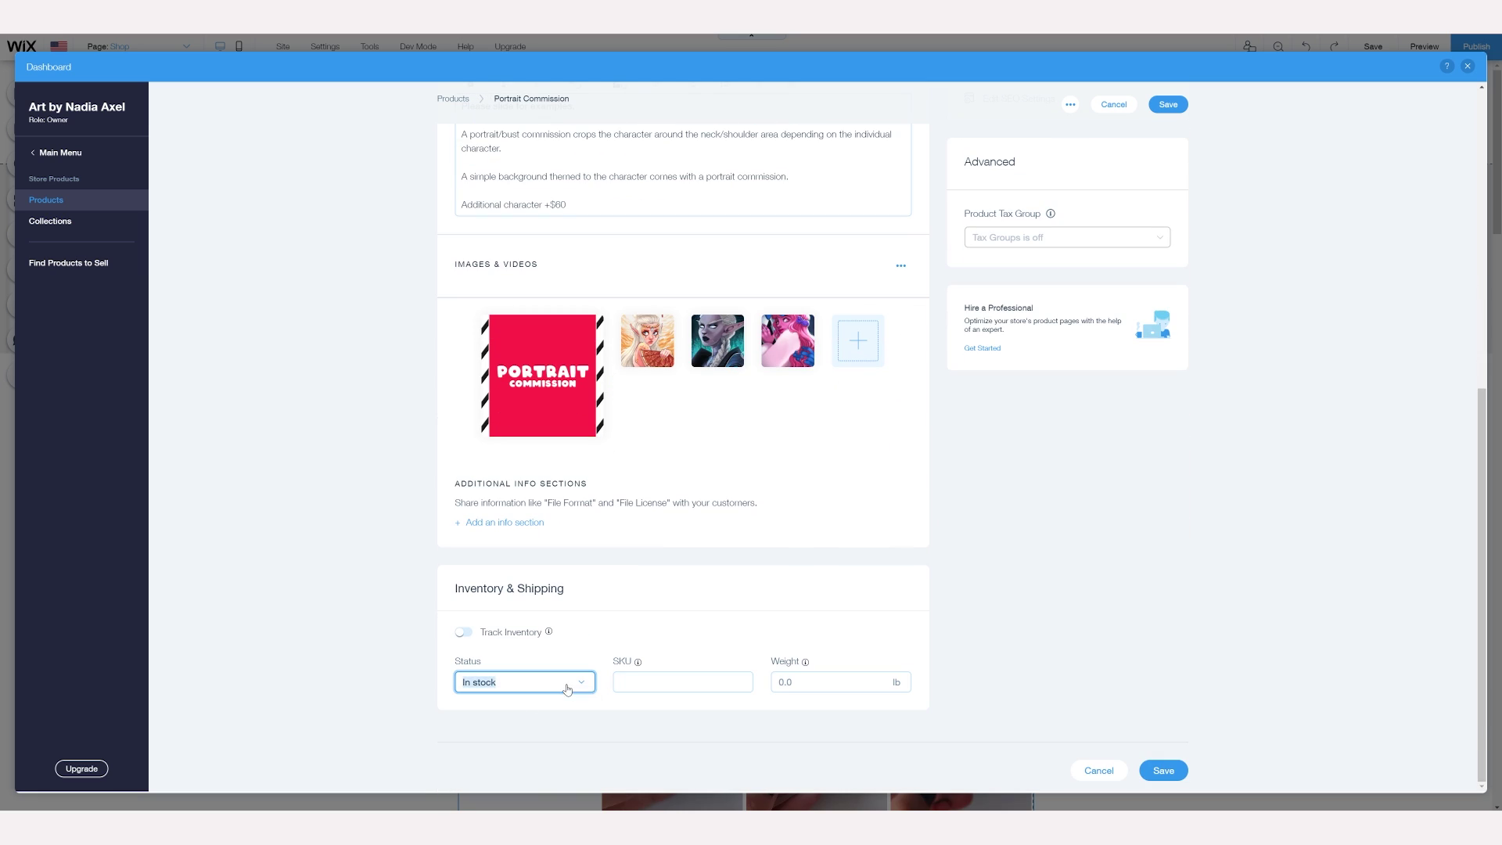
click(525, 682)
click(500, 704)
click(463, 631)
click(524, 681)
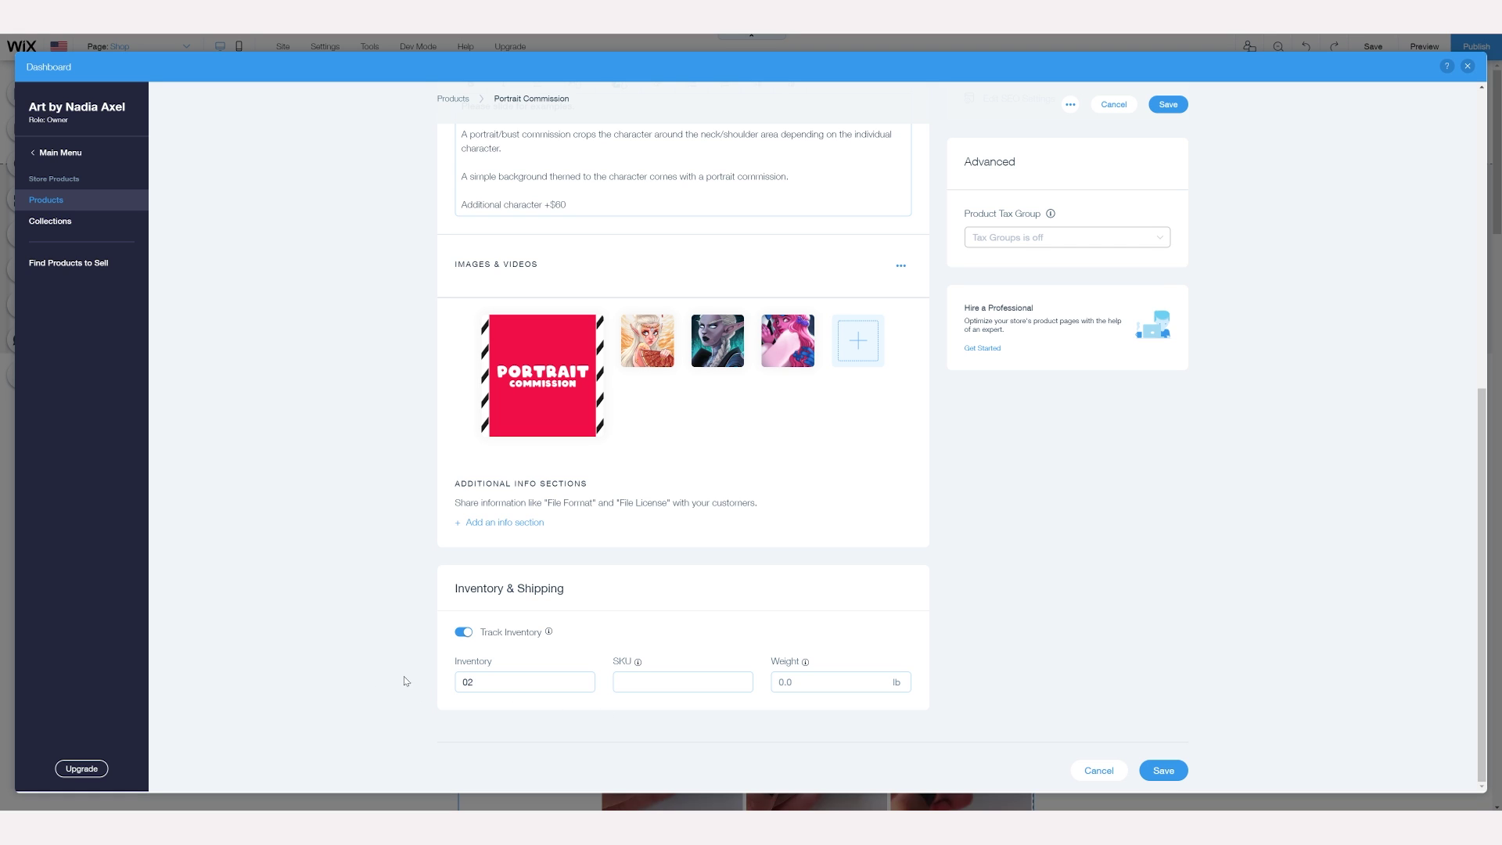
Step: Delete the "Additional character +$60" line from the product description
scroll(363, 624, up, 3)
drag(569, 380, 464, 382)
key(BackSpace)
key(BackSpace)
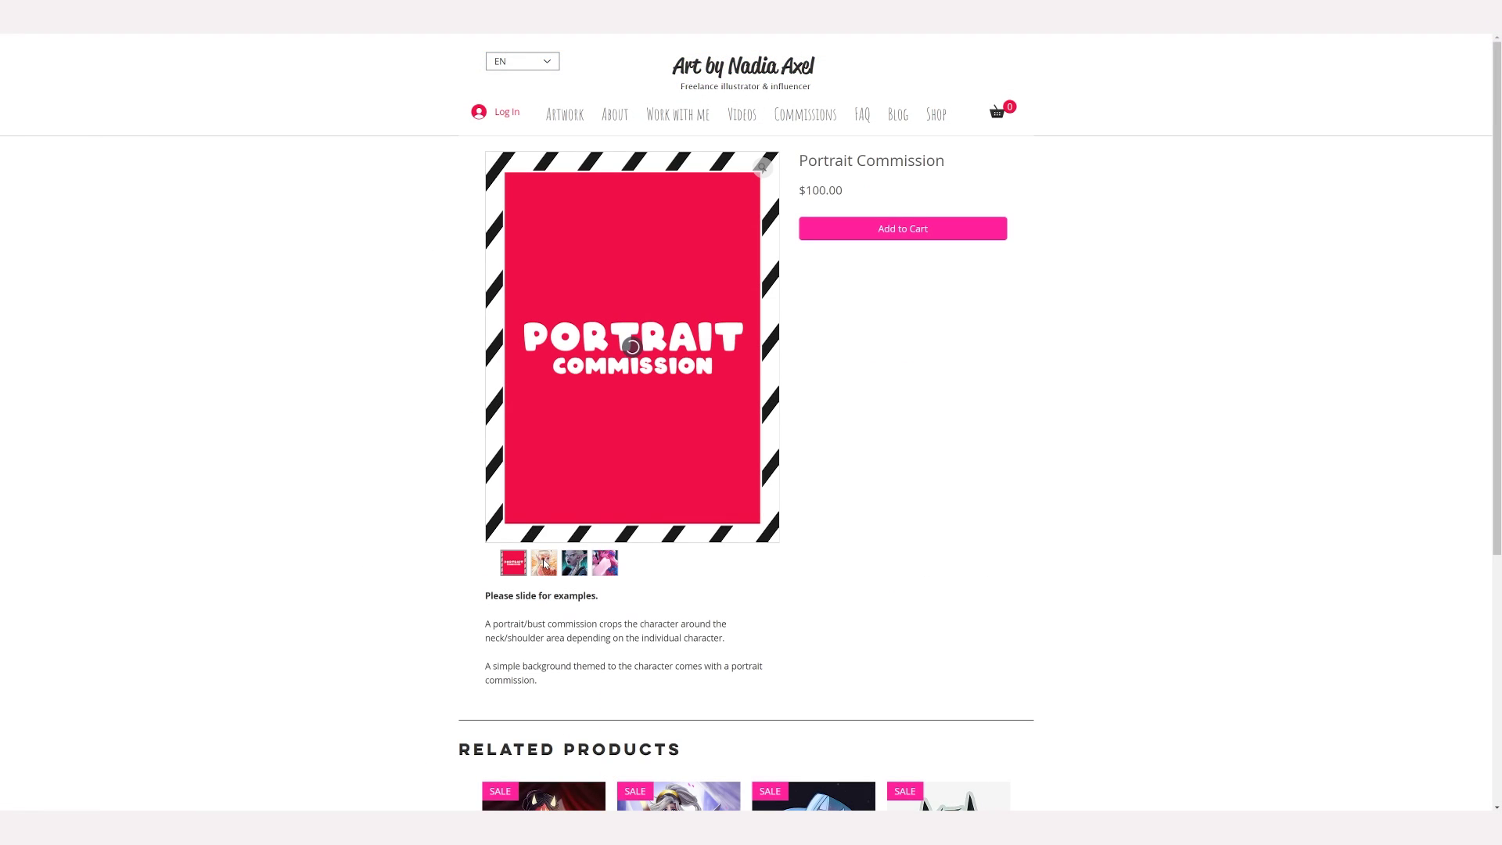
Step: Browse the example images on the published Portrait Commission product page
click(545, 564)
click(575, 572)
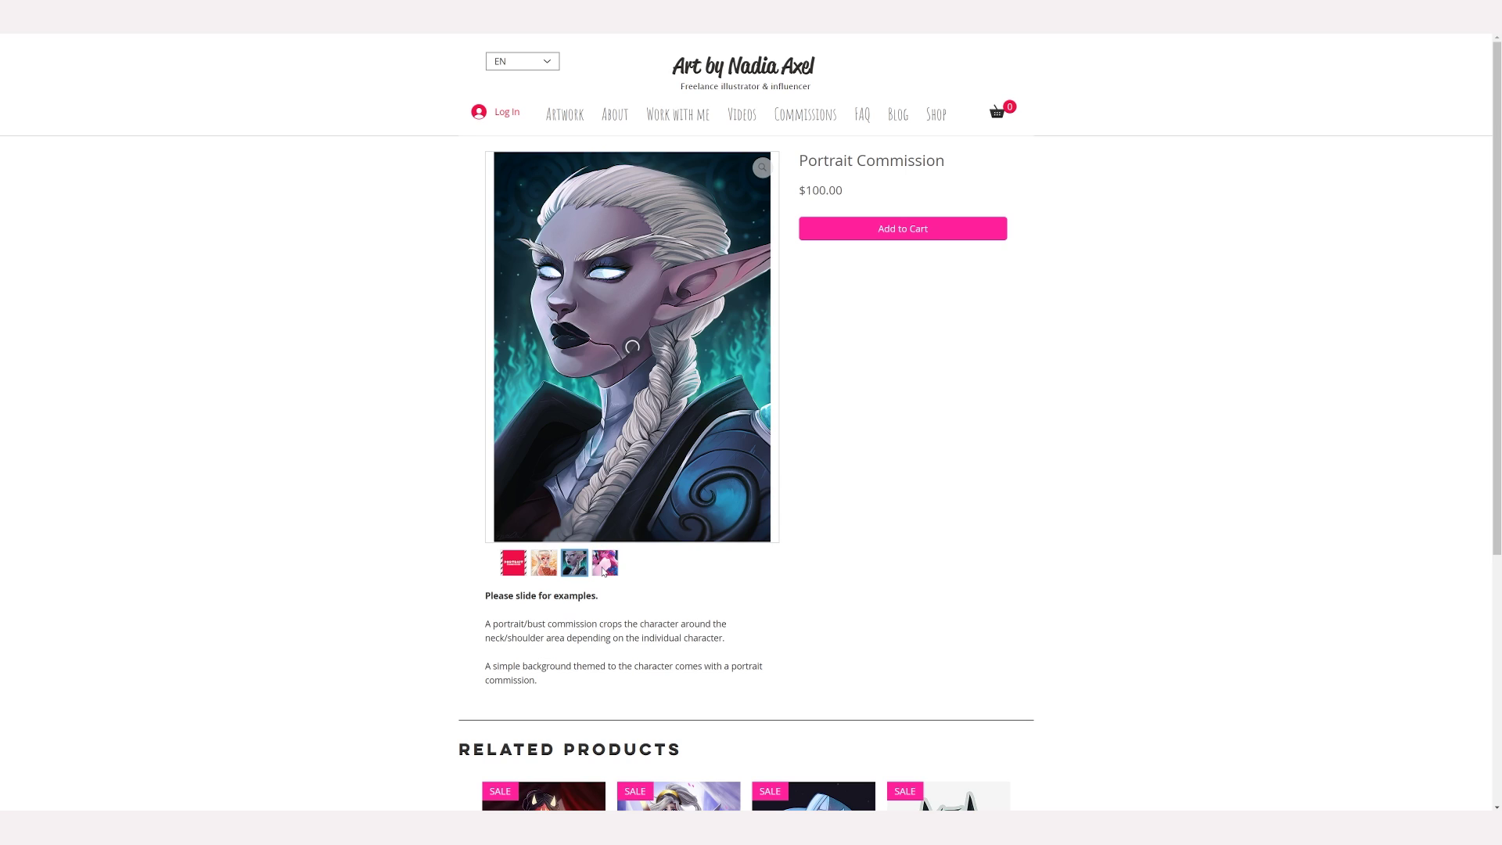
click(604, 572)
click(524, 574)
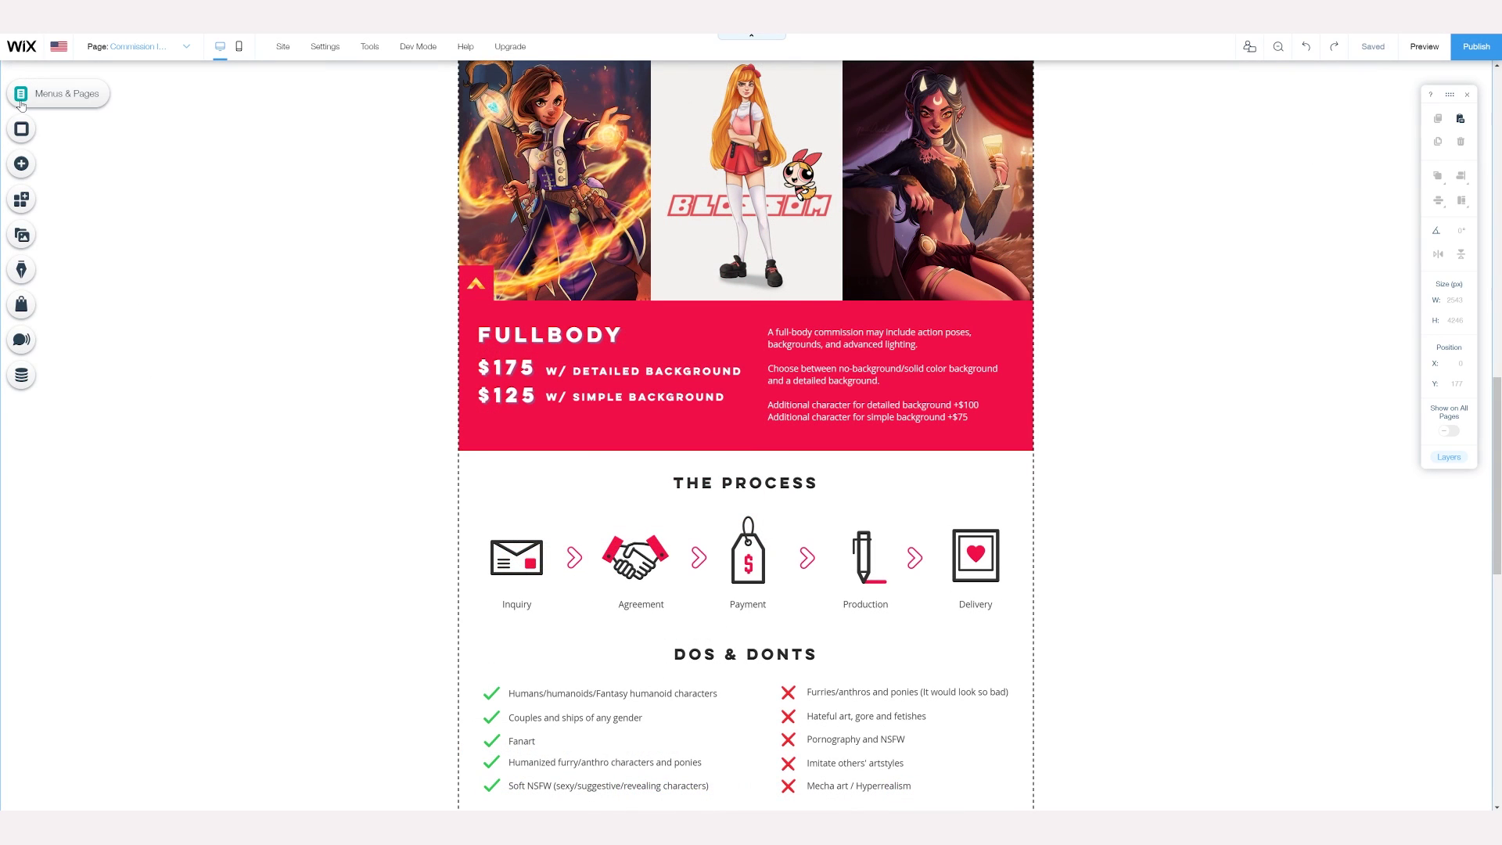
Step: Open the Terms of Service page, review its old text and delete it
click(21, 94)
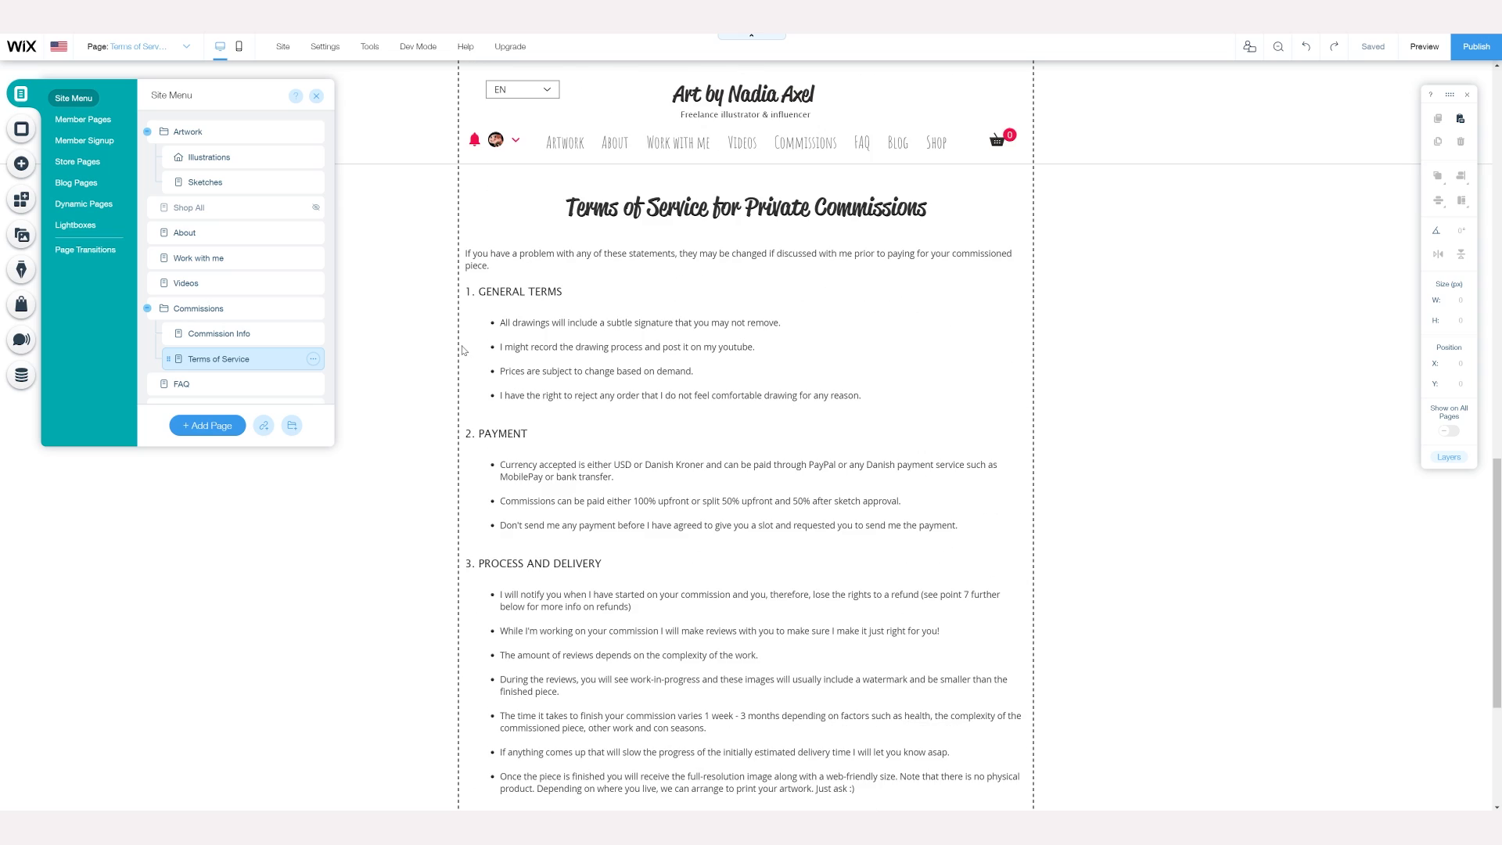
scroll(1144, 361, down, 15)
scroll(1144, 361, up, 8)
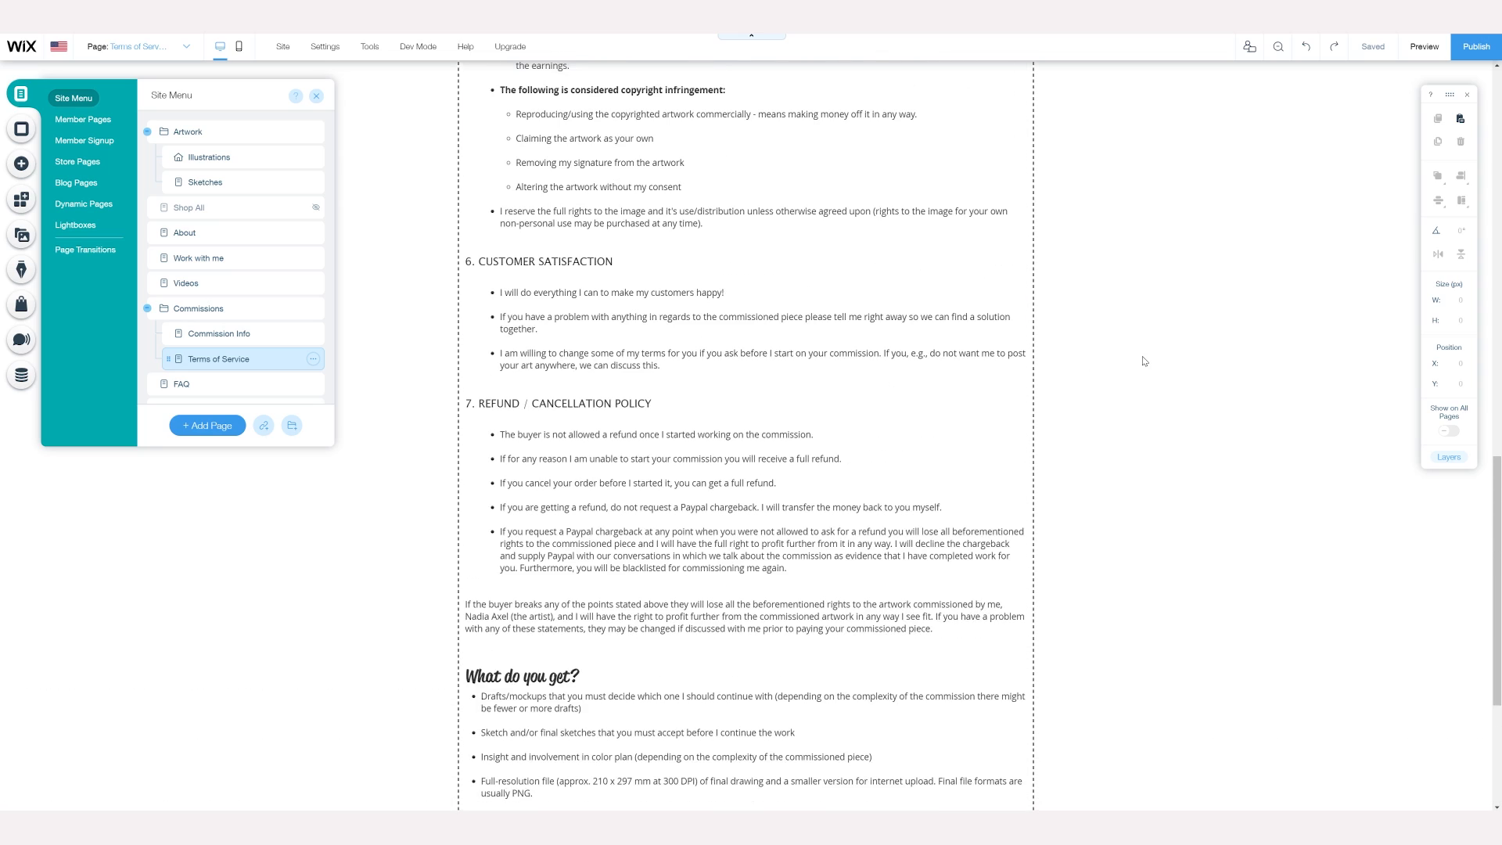
scroll(1144, 360, up, 12)
click(674, 338)
key(Delete)
Step: Add an all-caps title across the top of the Terms of Service page, about 899 px wide
click(24, 171)
drag(305, 544, 688, 199)
drag(791, 199, 1012, 199)
click(1460, 176)
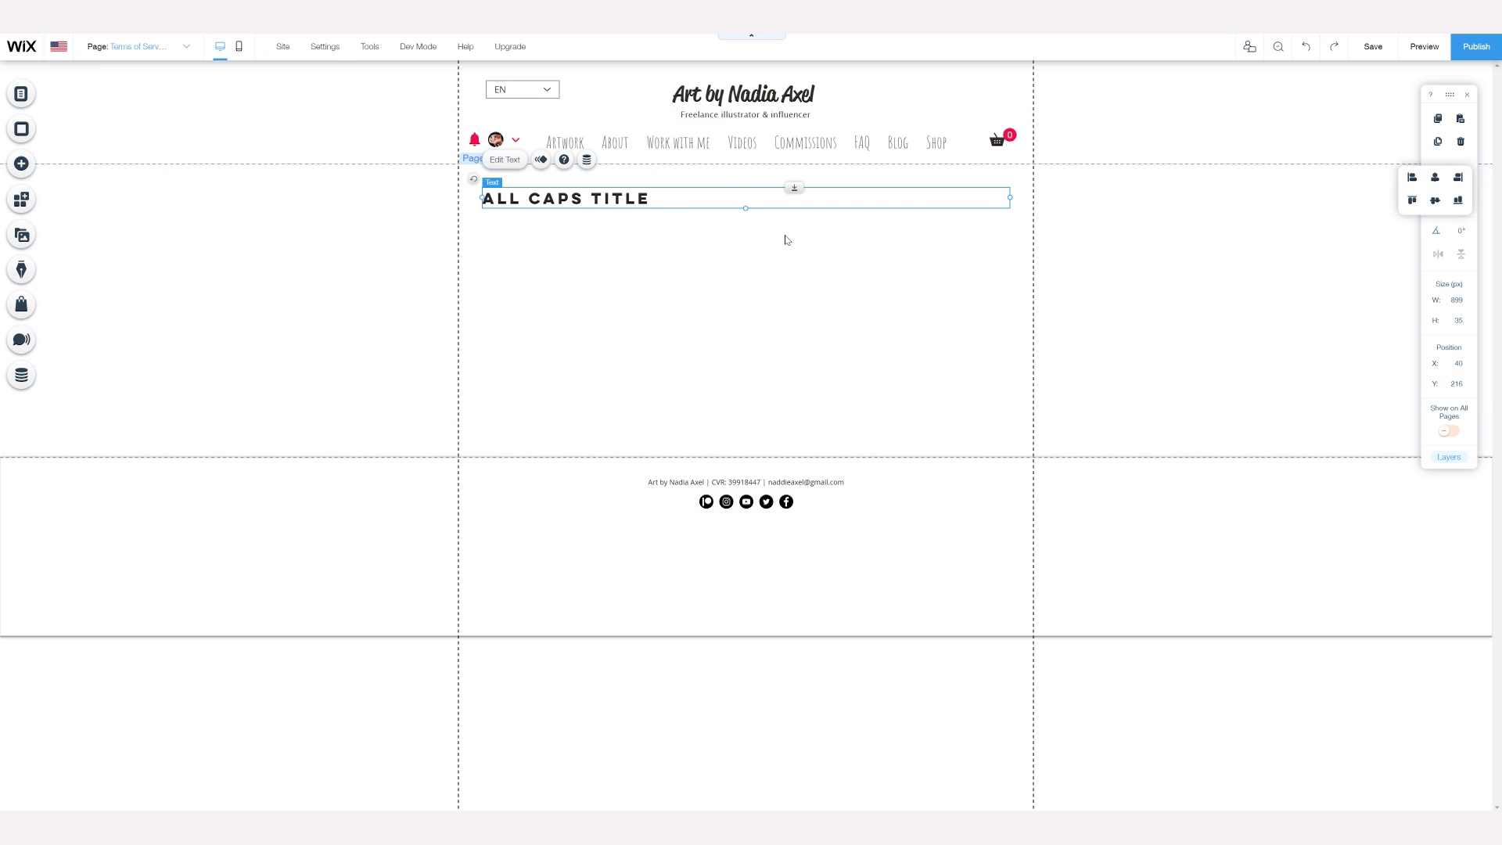
Step: Change the title text to TERMS OF SERVICE FOR PRIVATE COMMISSIONS and centre it
double_click(743, 200)
text(TERMS OF SERVICE FOR PRIVATE COMMISSIONS)
click(1045, 433)
click(1066, 467)
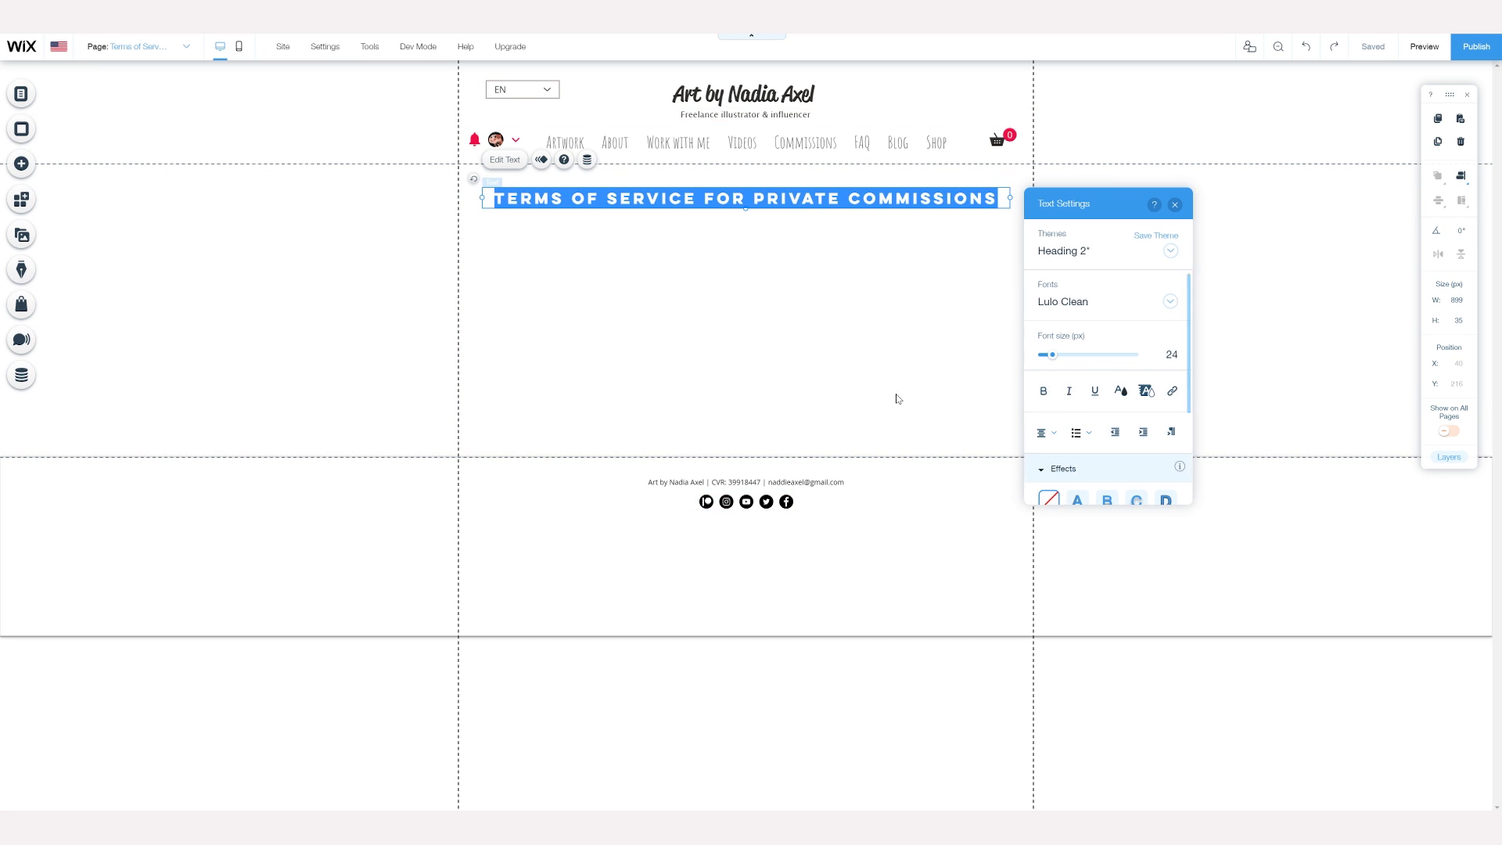
click(863, 356)
Step: Duplicate the title below itself and change the copy to a two-line heading, 01 GENERAL TERMS
click(673, 199)
key(ctrl+v)
drag(674, 214, 674, 255)
double_click(891, 244)
text(01)
key(Return)
text(GENERAL TERMS)
Step: Left-align the 01 GENERAL TERMS heading at a font size of 22 px
key(ctrl+a)
click(1053, 478)
click(1053, 456)
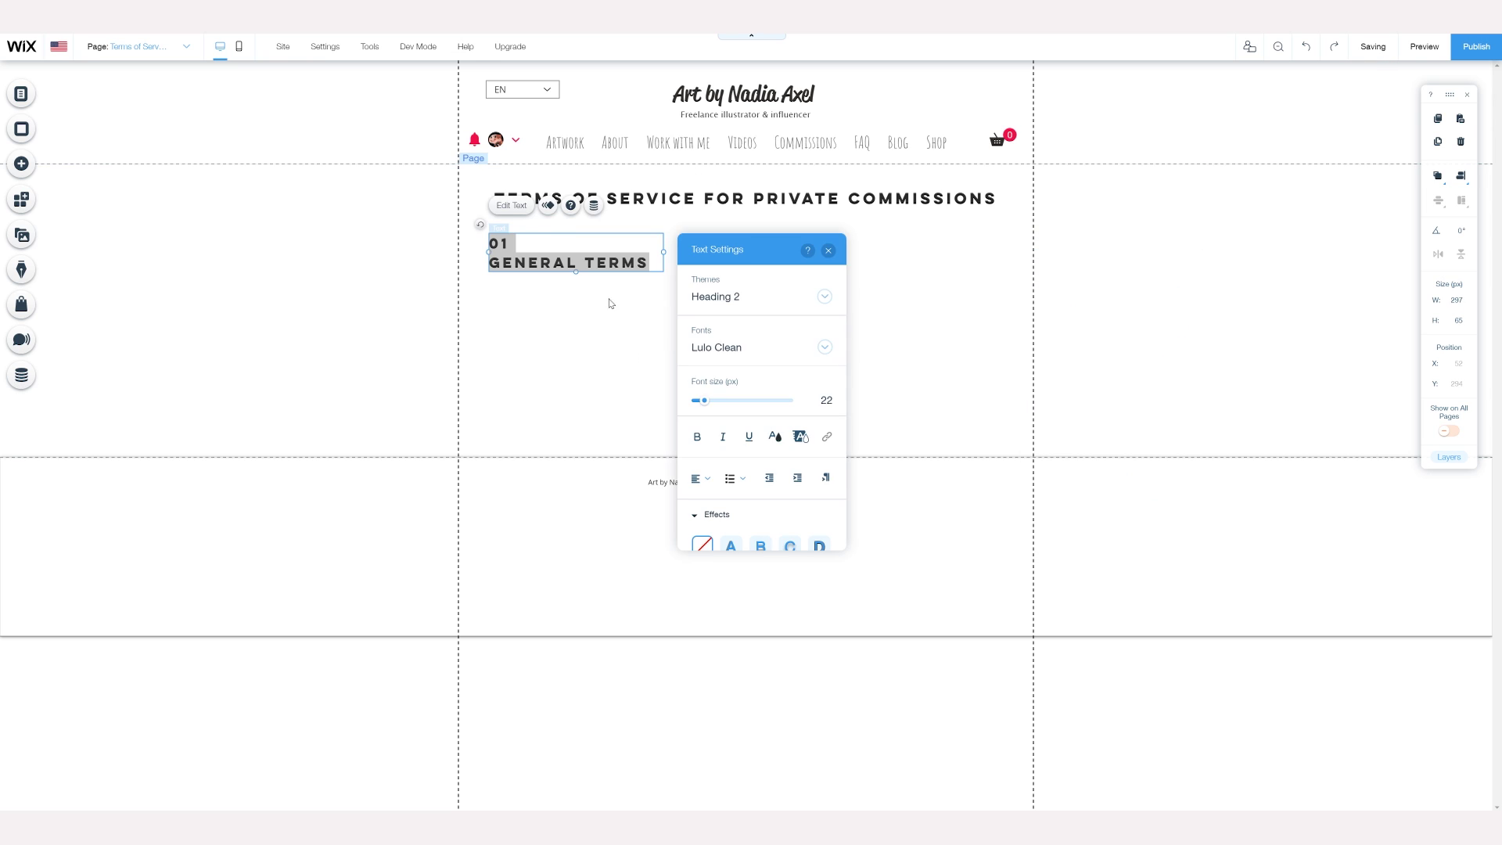
key(Escape)
key(Escape)
Step: Add a light grey box across the page behind the 01 GENERAL TERMS heading
click(21, 164)
mouse_move(62, 228)
drag(267, 183, 782, 298)
Step: Colour the 01 GENERAL TERMS heading red (#F00E47)
double_click(552, 266)
click(758, 443)
click(667, 483)
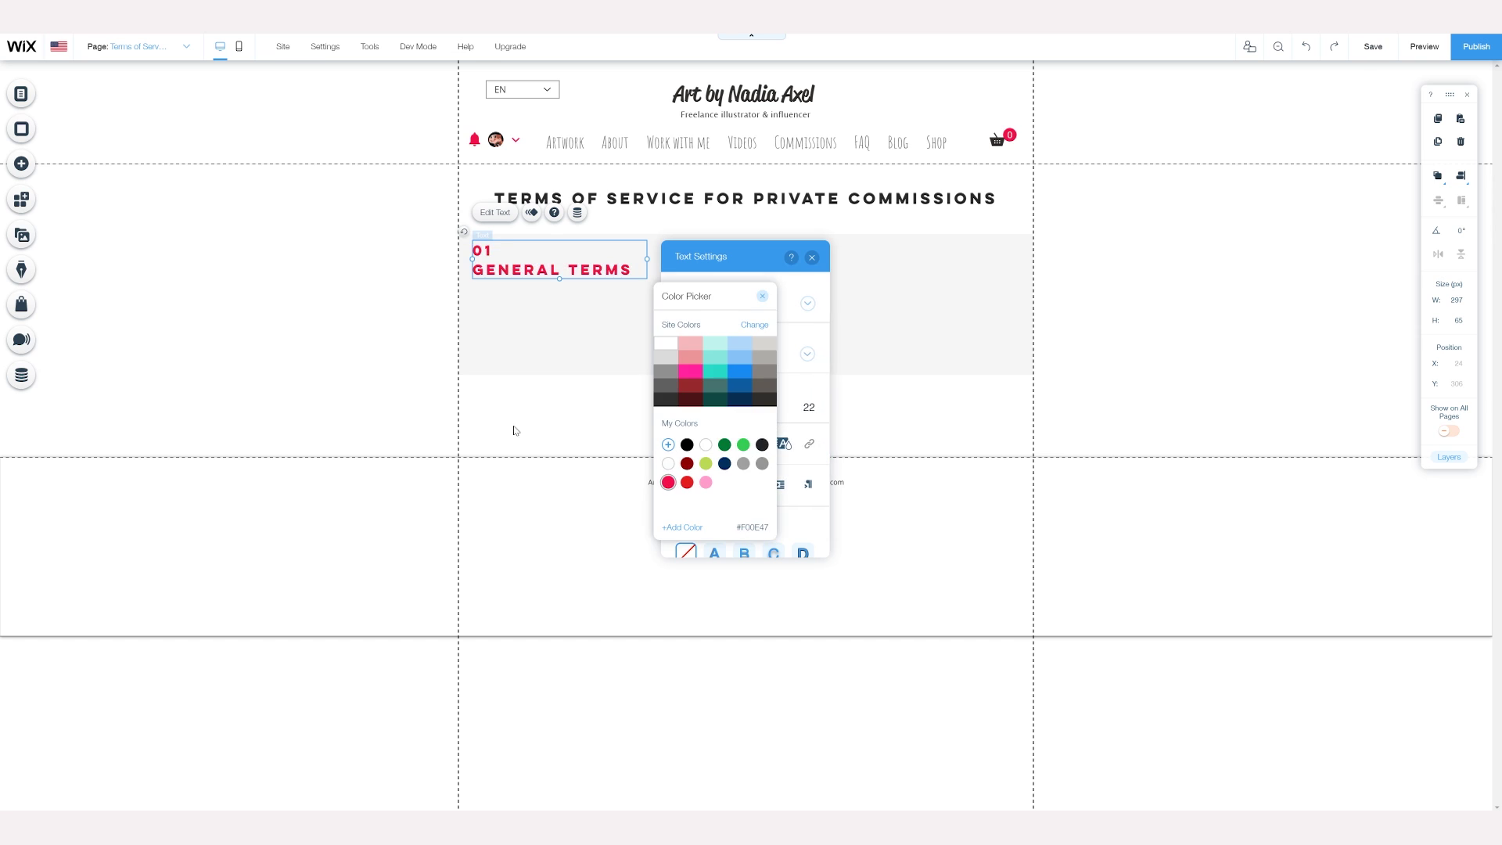
Step: Shift the 01 GENERAL TERMS heading slightly down and place the bulleted general terms beside it in the grey box
click(513, 419)
drag(503, 266, 504, 275)
click(147, 295)
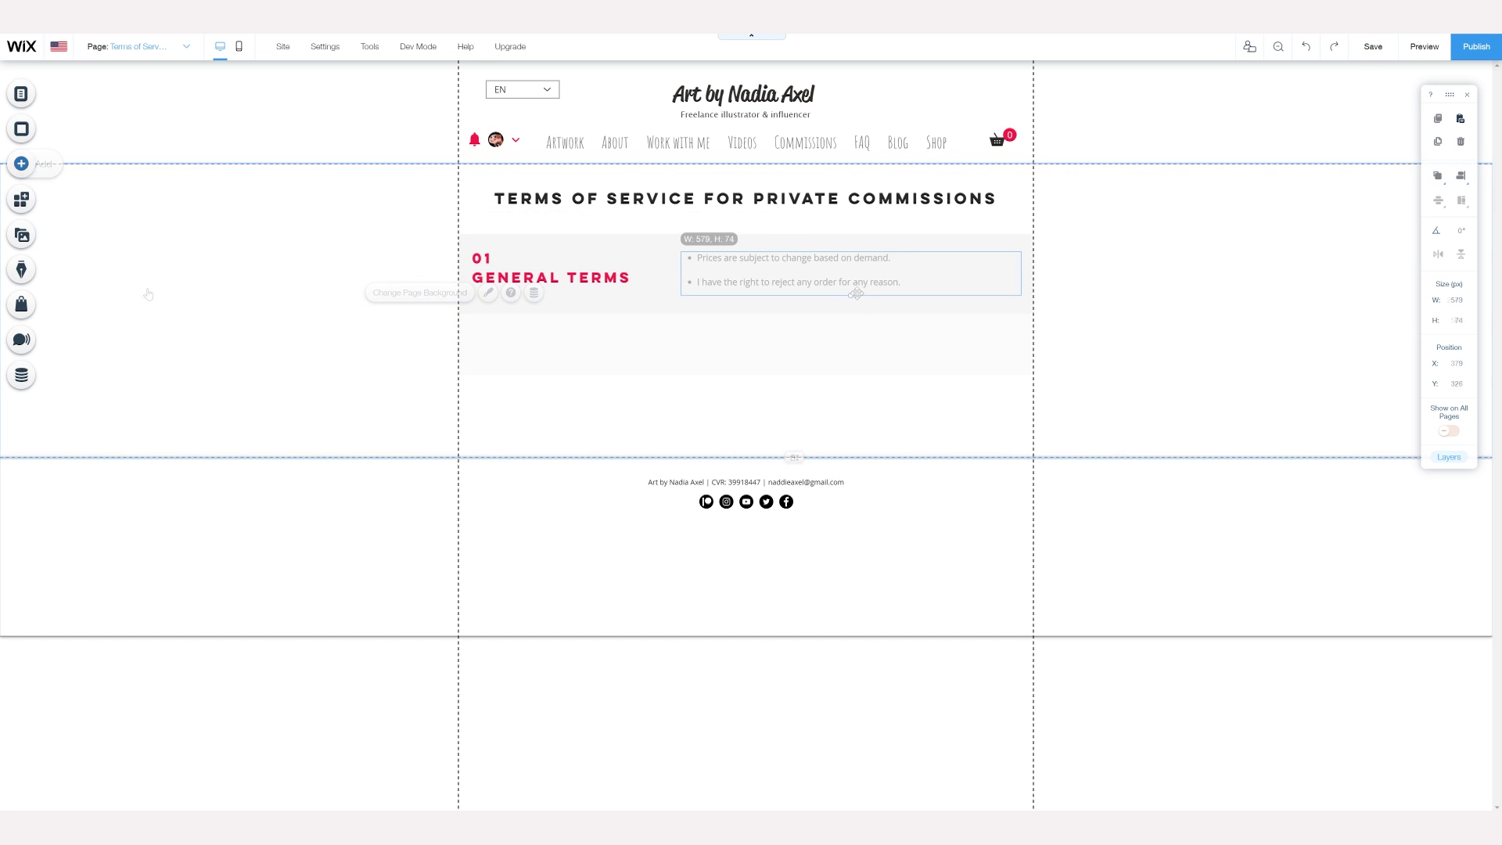
drag(855, 292, 851, 288)
Step: Duplicate the General Terms section below and change the copy to 02 PAYMENT with its bulleted payment terms
key(ctrl+d)
double_click(552, 348)
text(02 PAYMENT)
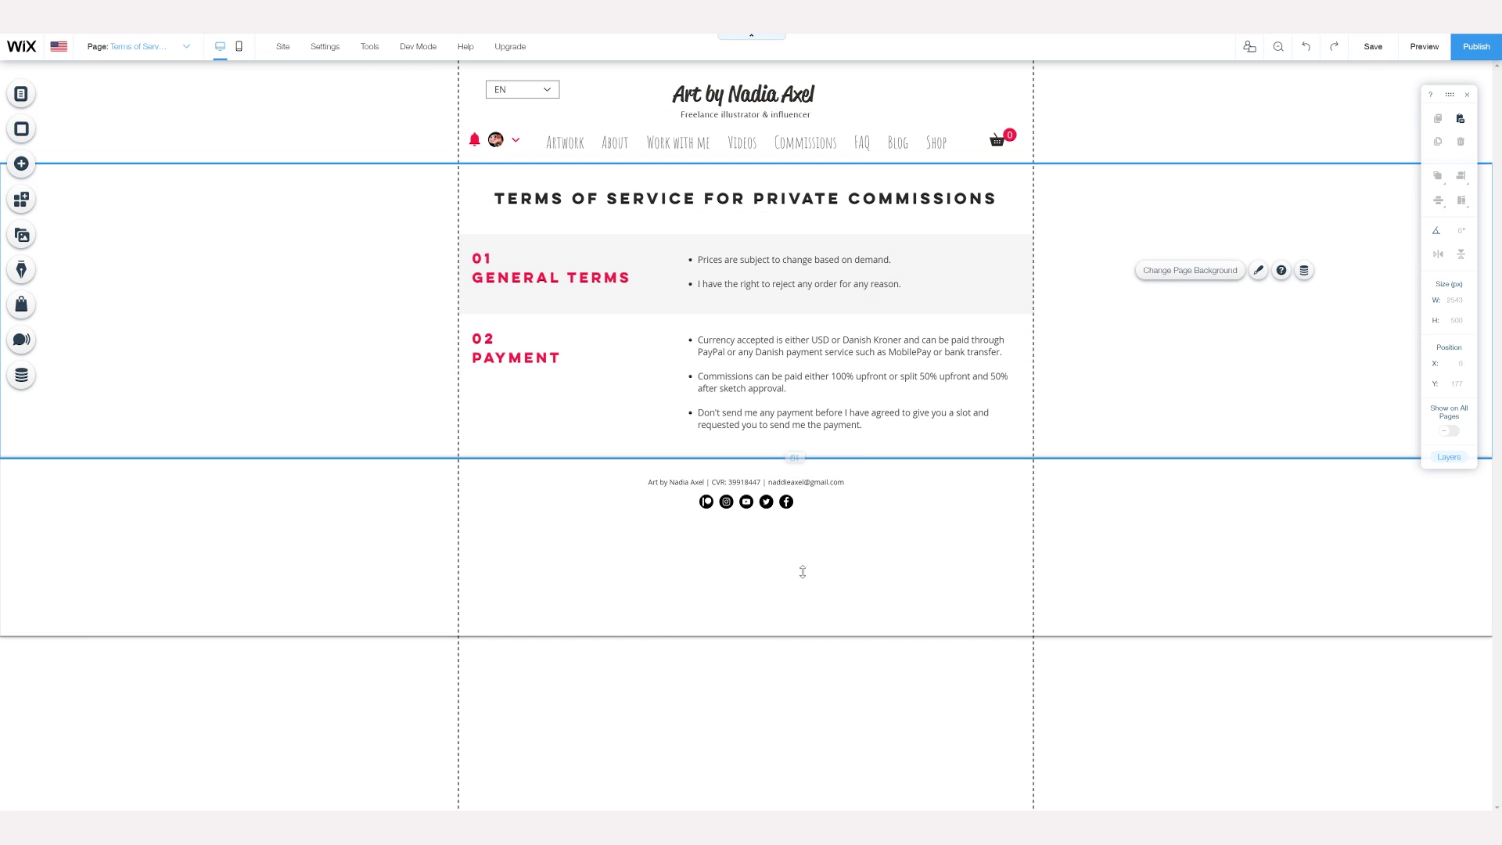
Step: Build the remaining terms sections through 06 CANCELLATION & REFUND POLICY and place the white WHAT DO YOU GET? text in a red box beneath
key(ctrl+d)
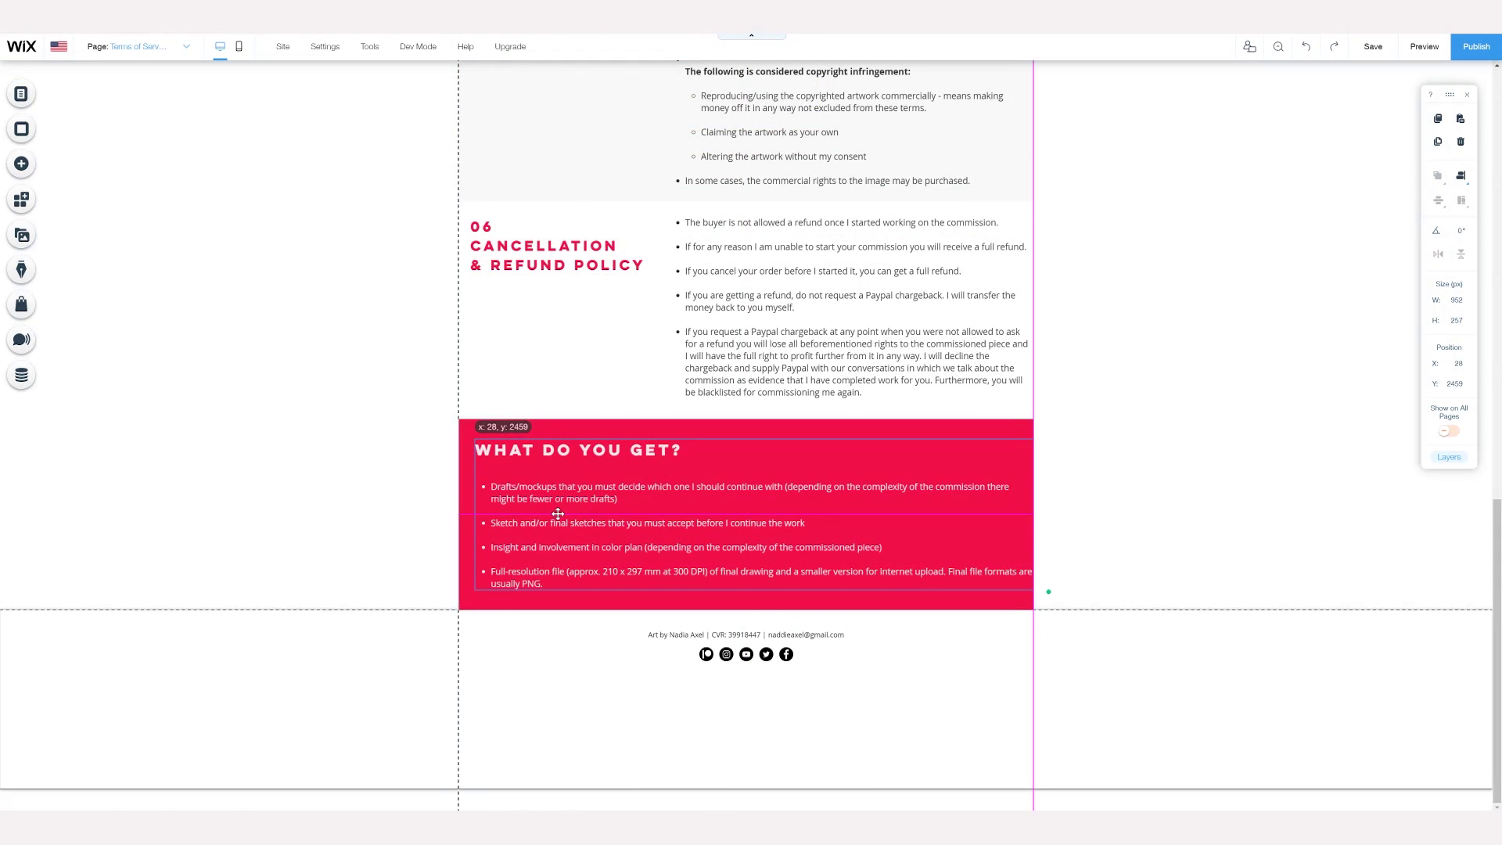
click(1160, 516)
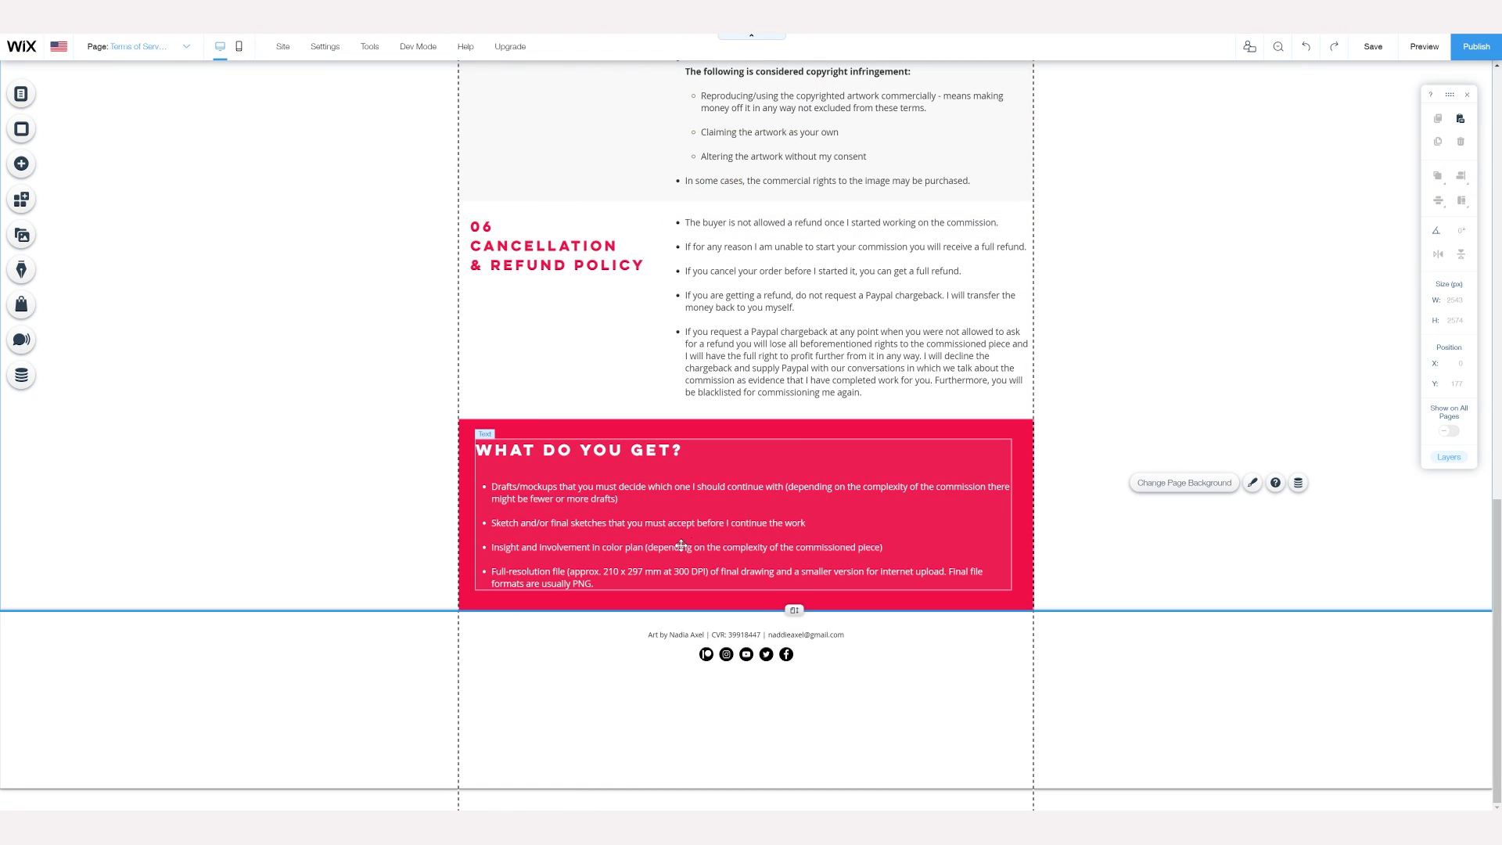
scroll(1187, 550, up, 15)
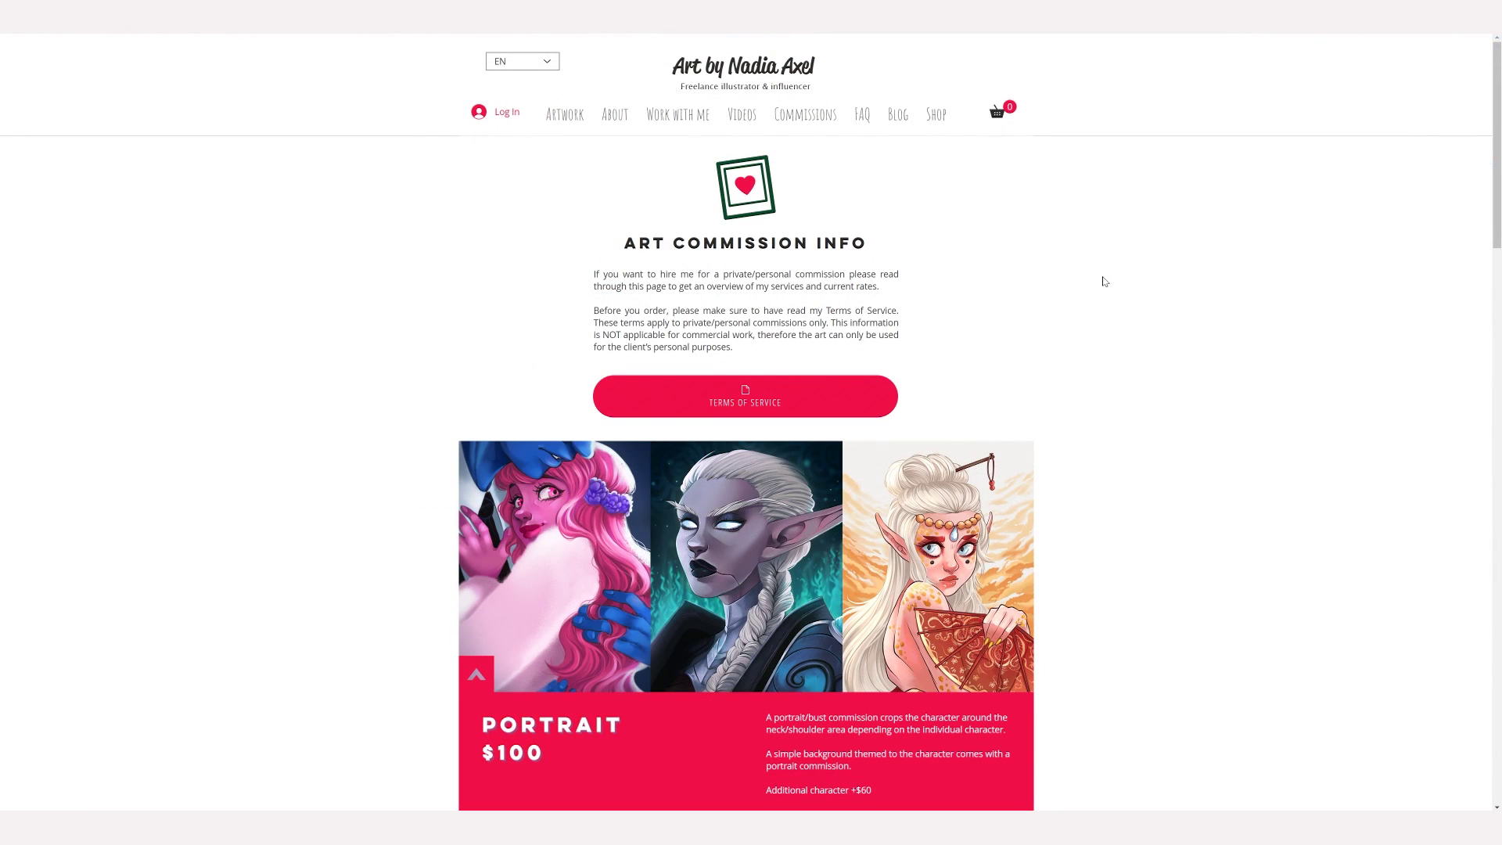
Step: Review the live Commission Info page from the commission prices to the request form, and the numbered sections of the Terms of Service page
scroll(1111, 286, down, 4)
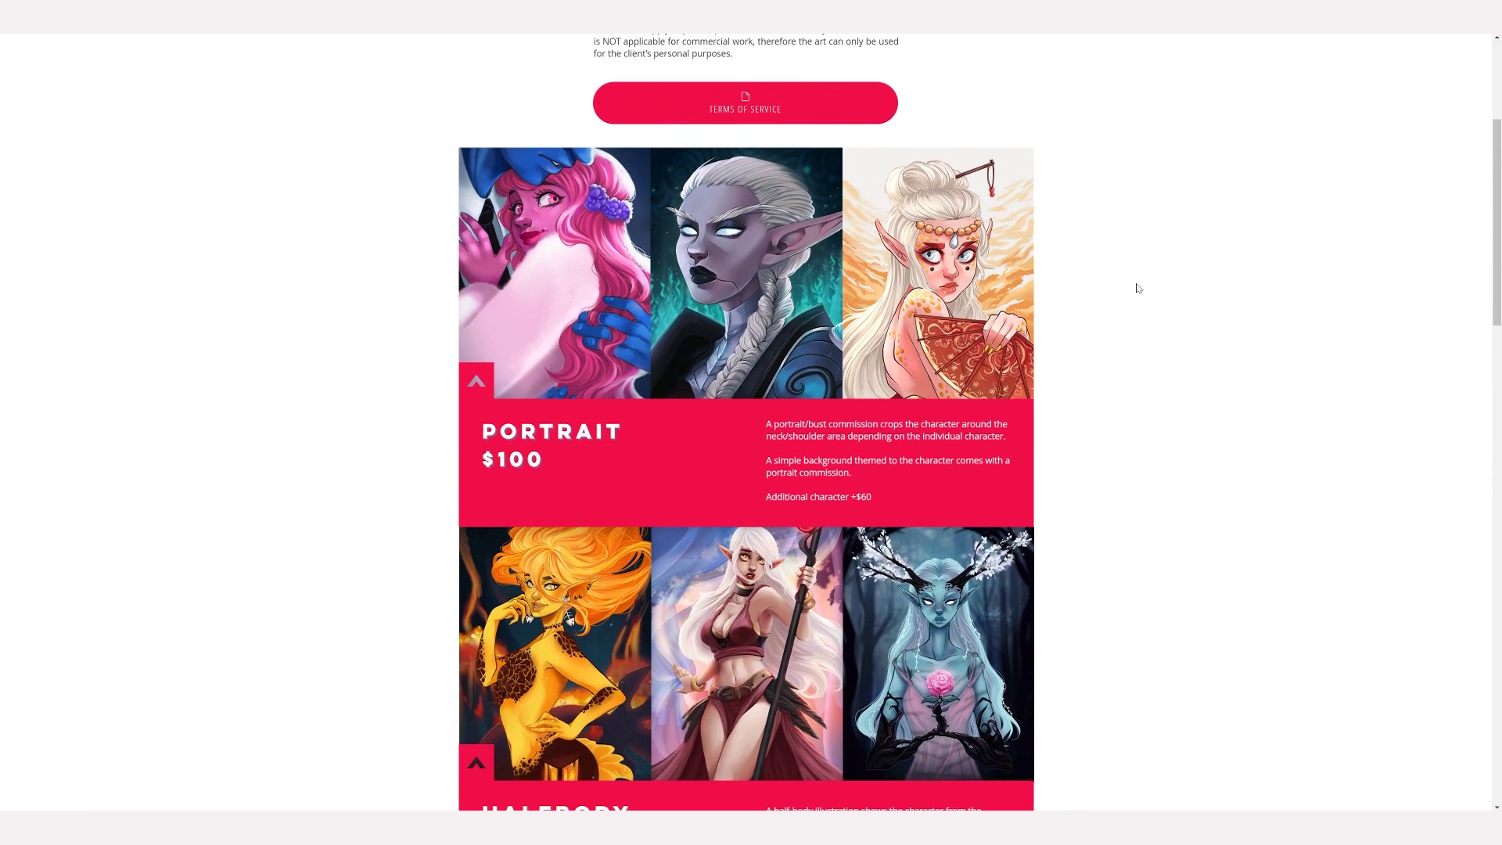
scroll(1172, 306, down, 5)
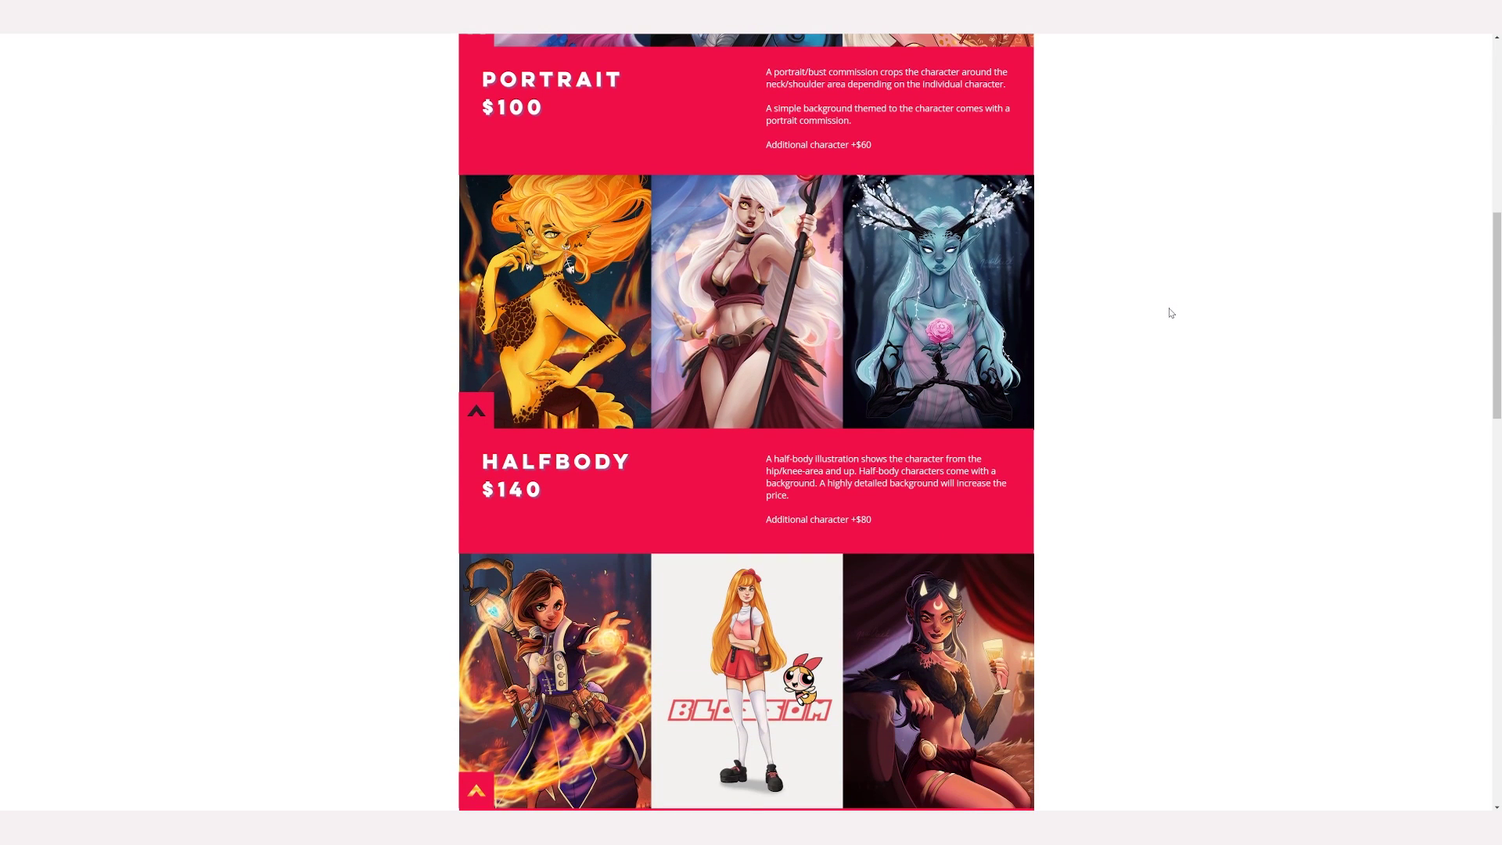
scroll(1171, 316, down, 5)
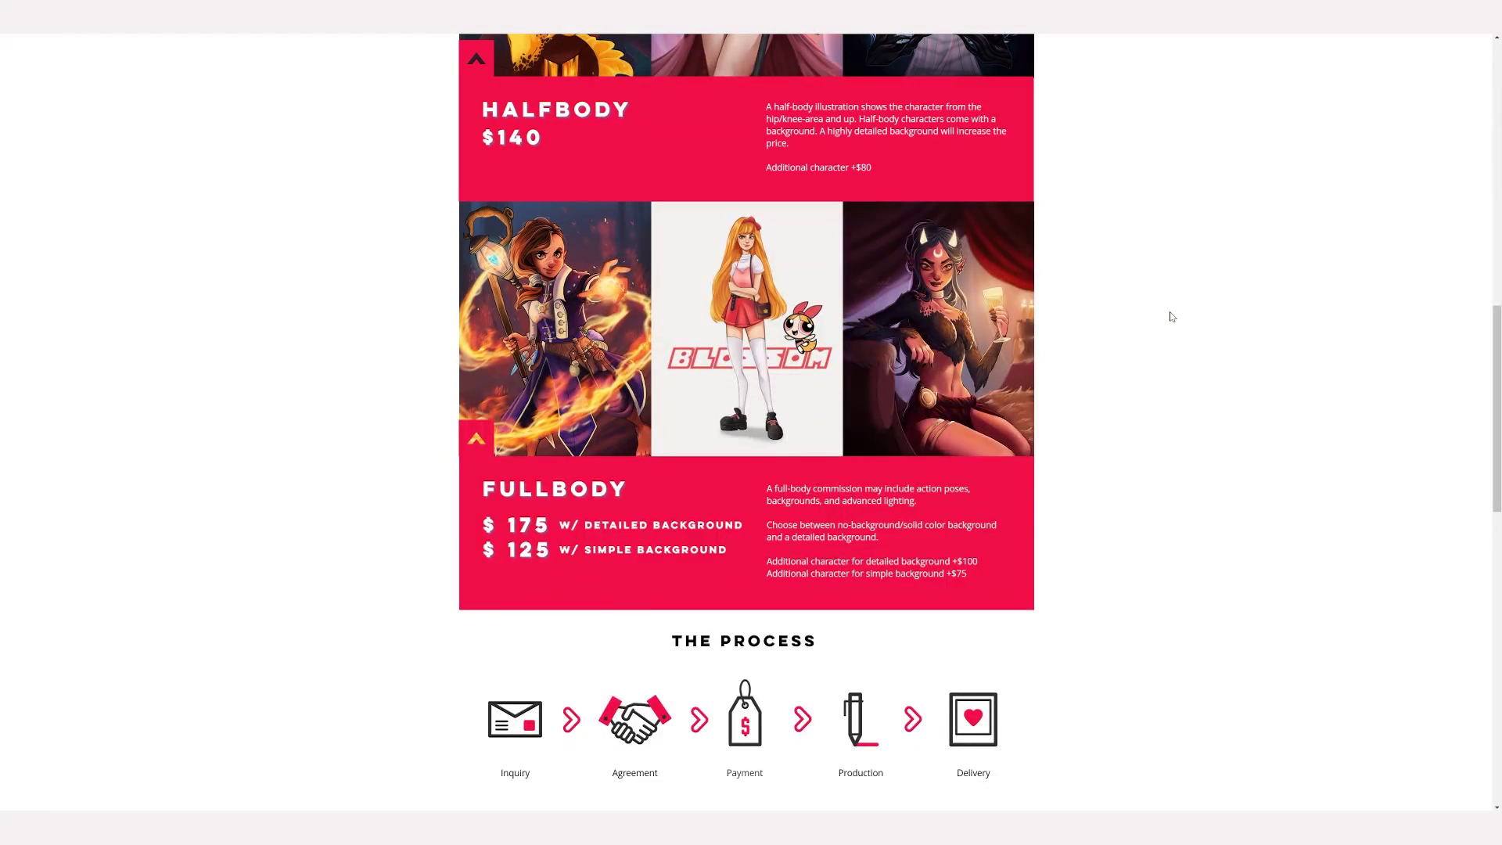
scroll(1165, 330, down, 8)
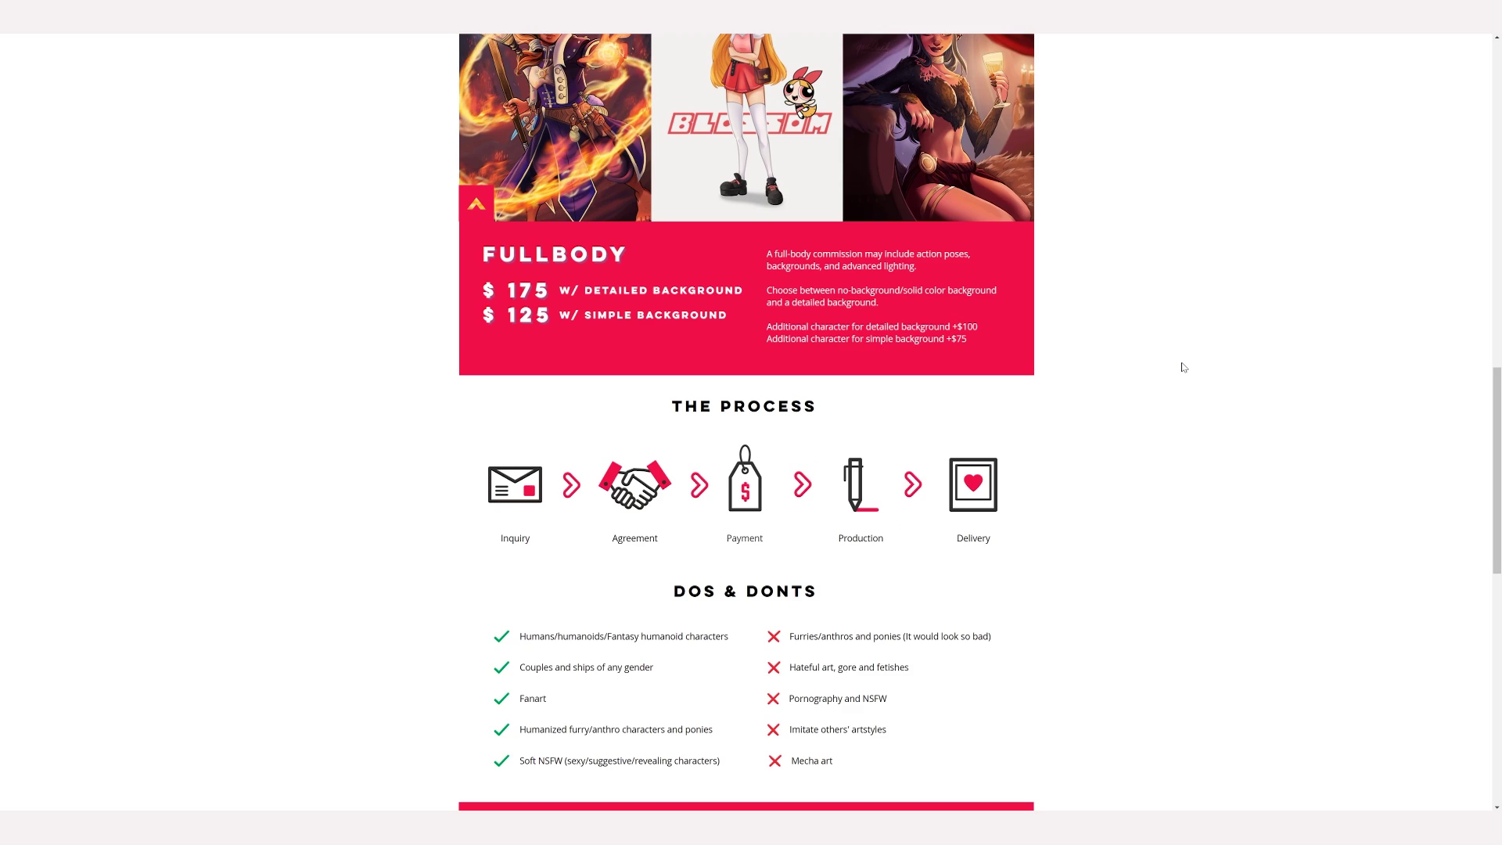
scroll(1180, 353, down, 4)
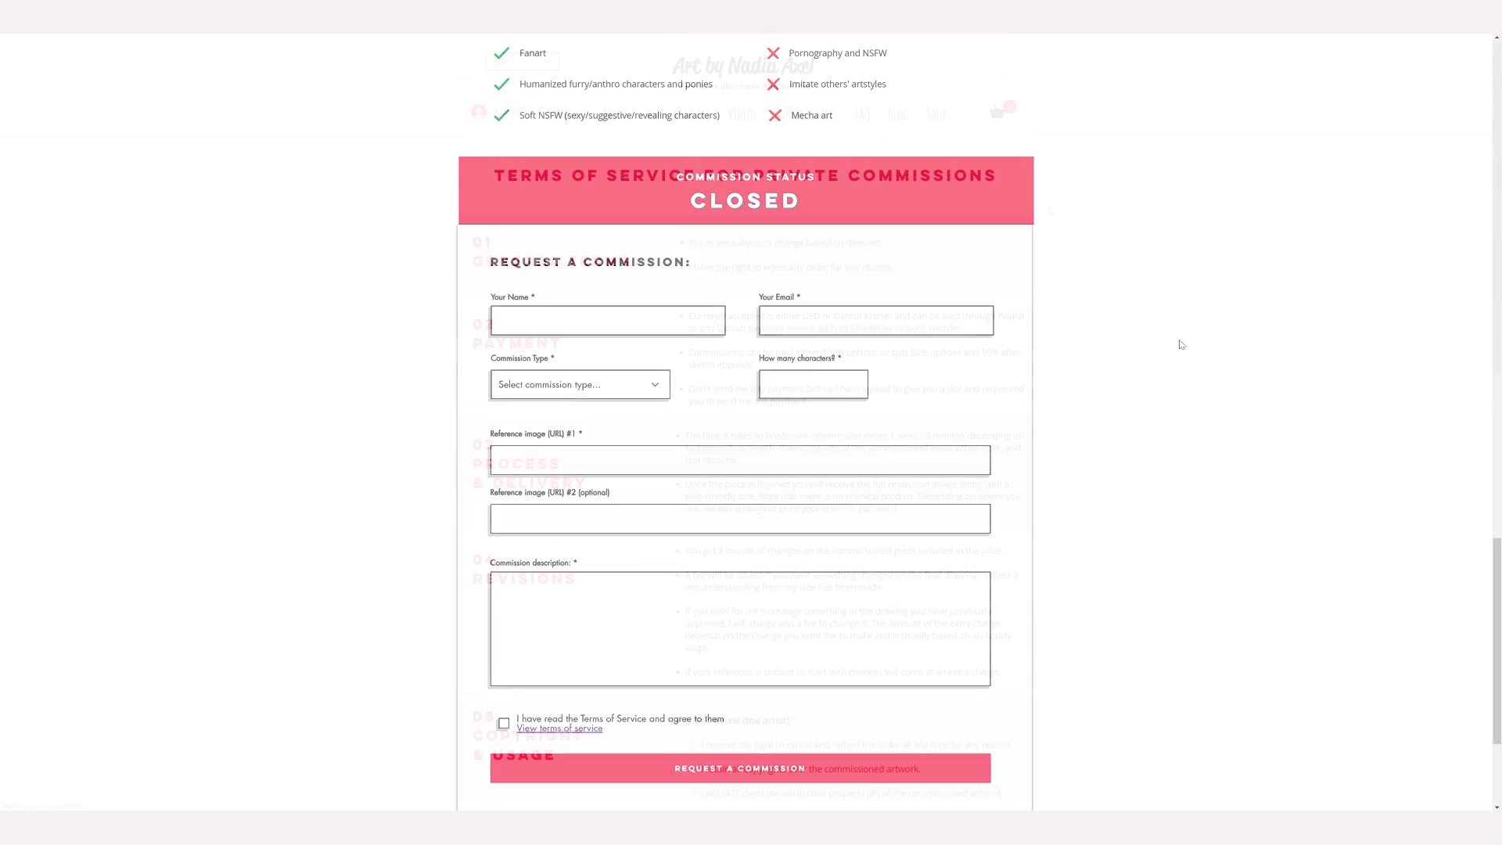
scroll(1144, 249, down, 9)
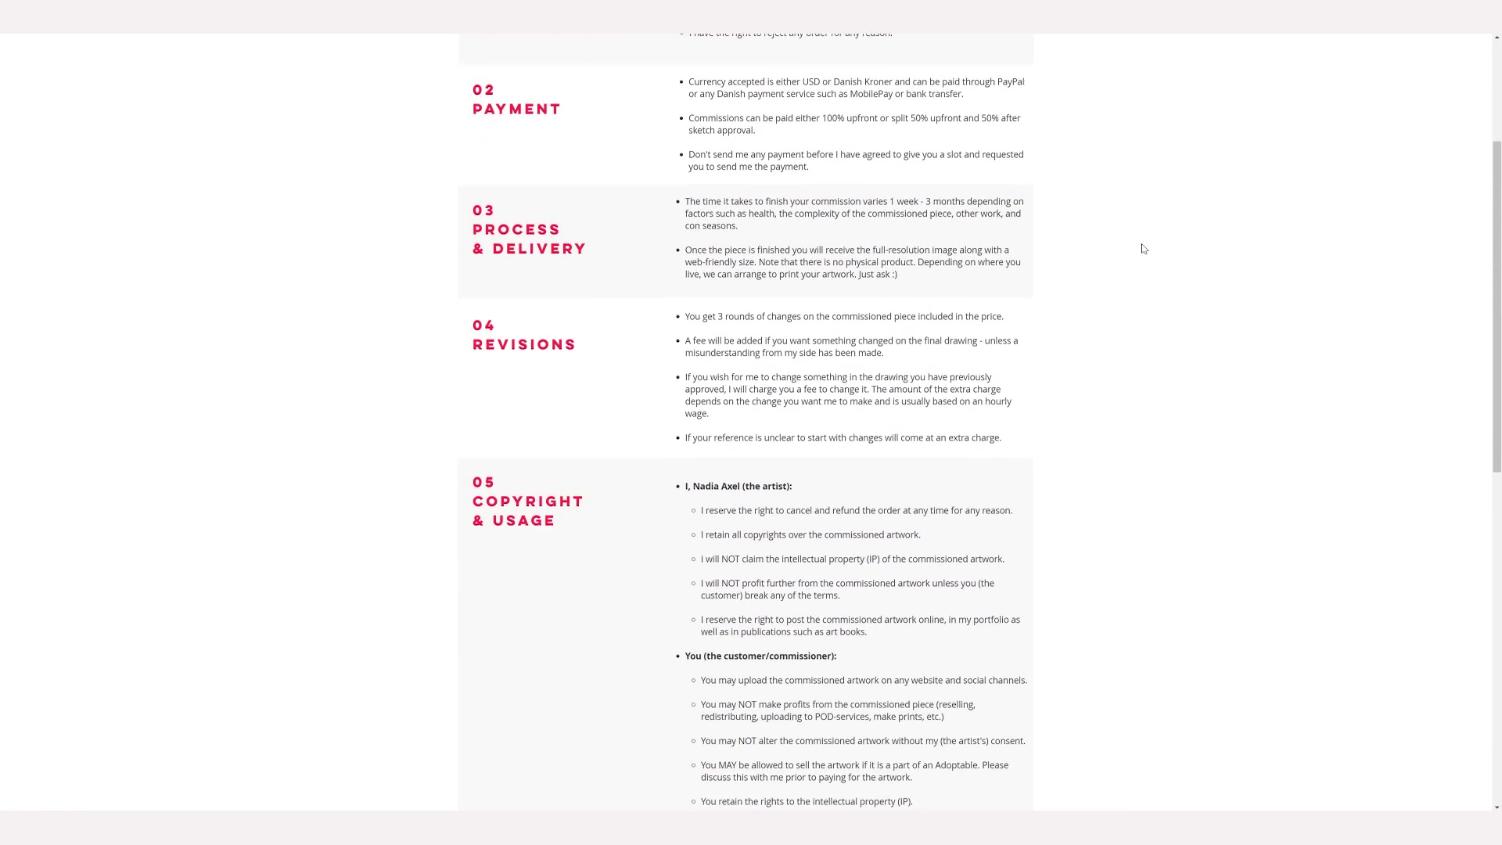
scroll(1171, 261, down, 4)
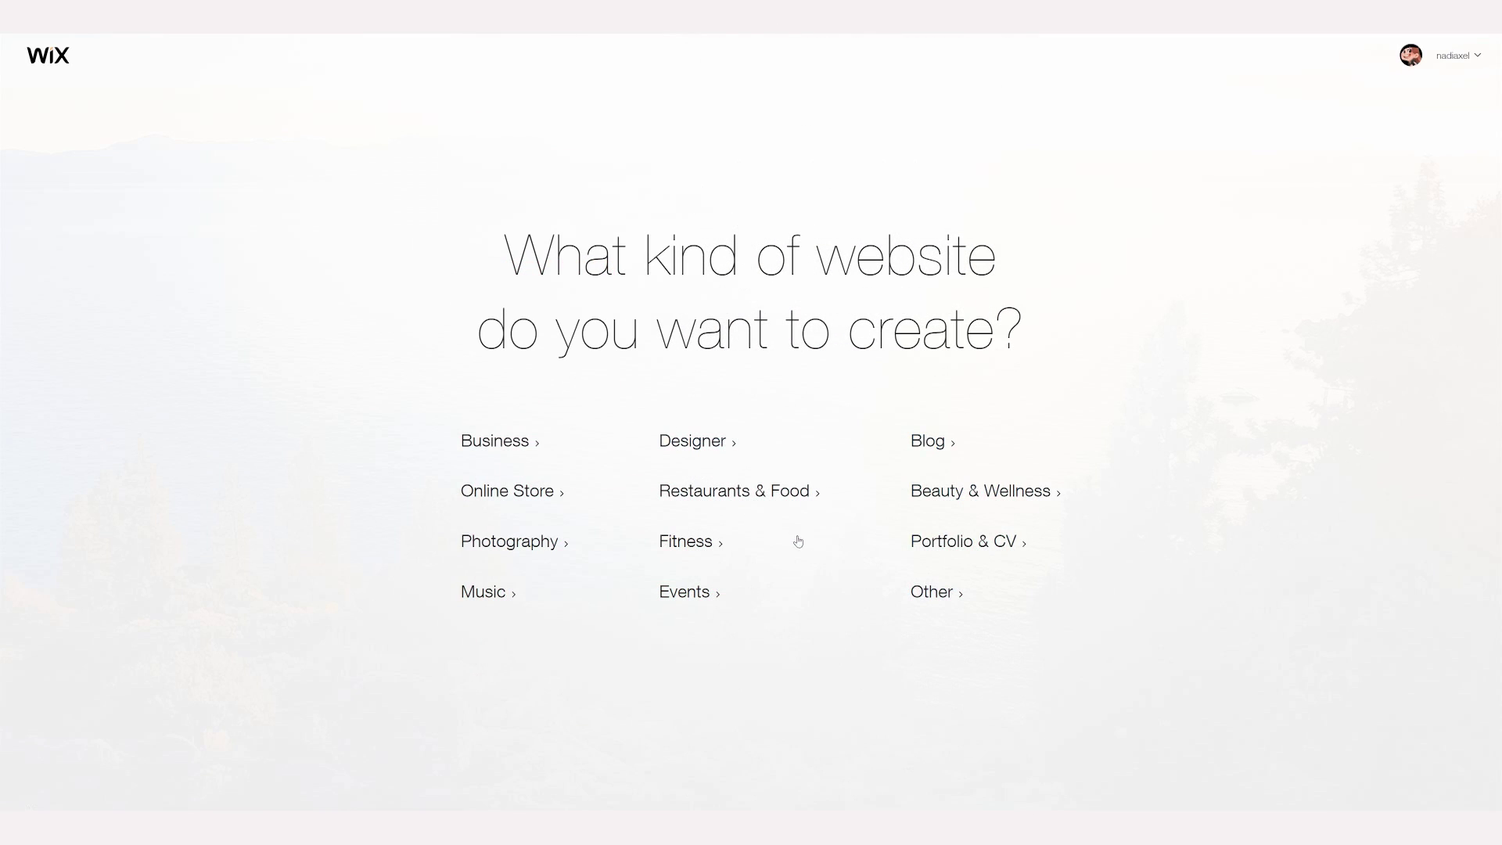
Step: Choose Portfolio & CV as the website type and browse its templates
click(936, 548)
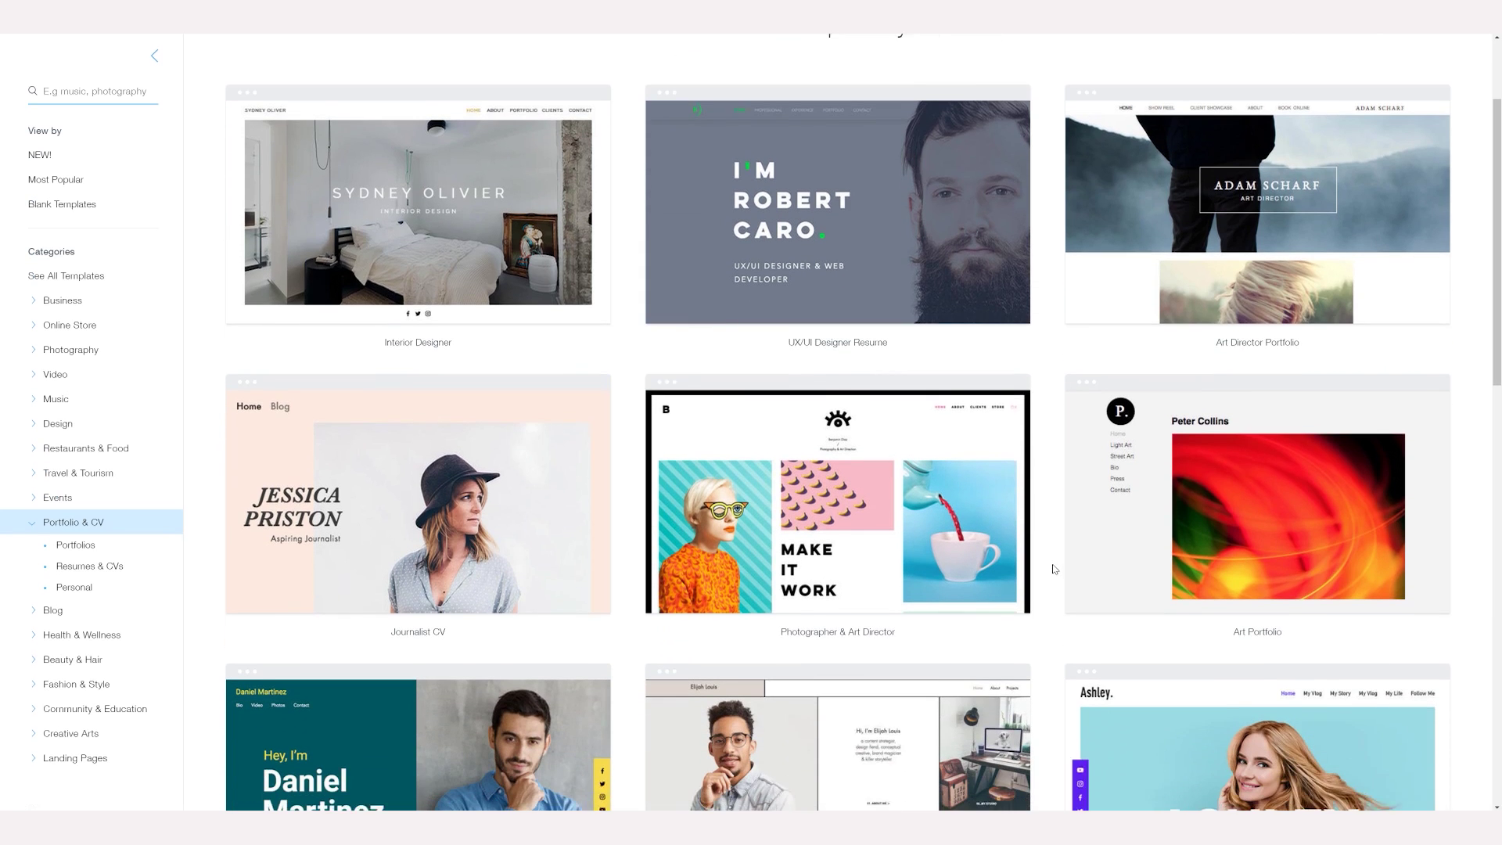
scroll(1052, 563, down, 3)
scroll(1054, 569, down, 1)
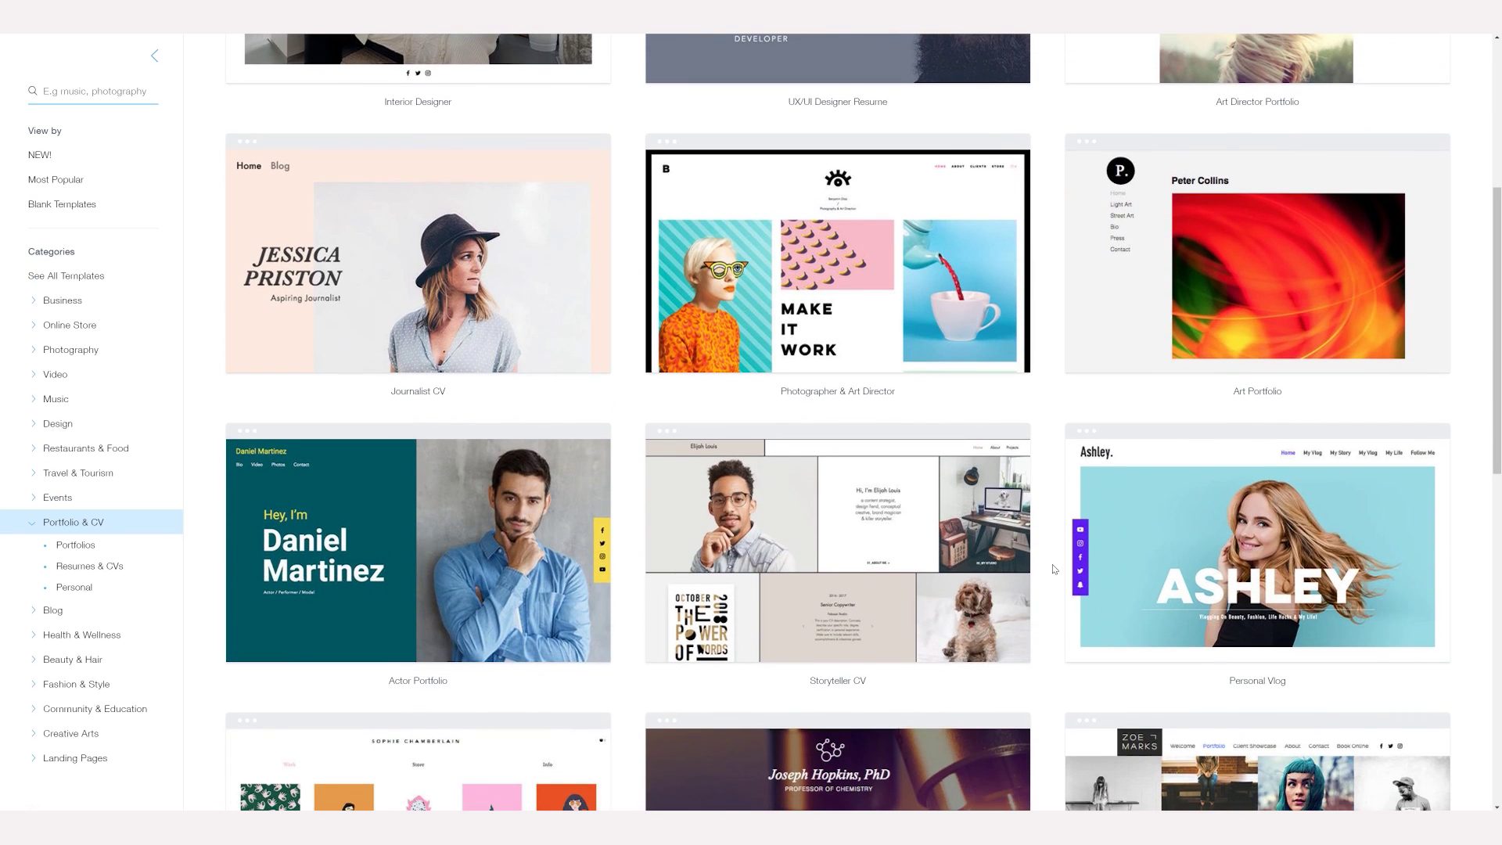
scroll(1053, 569, down, 3)
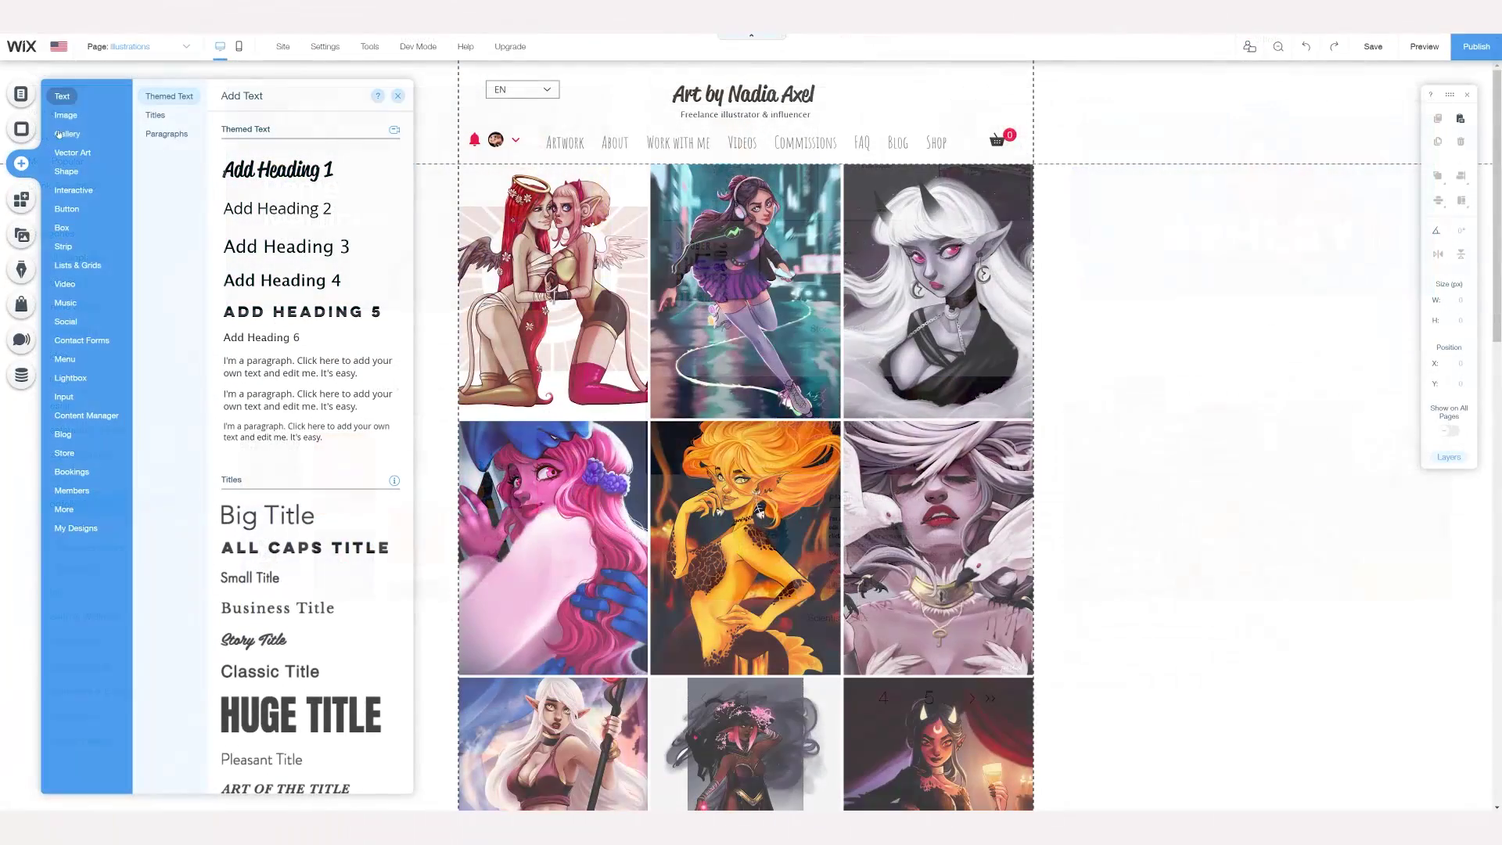
Step: Look through the elements that can be added to the Illustrations page, including buttons and lists and grids
mouse_move(71, 155)
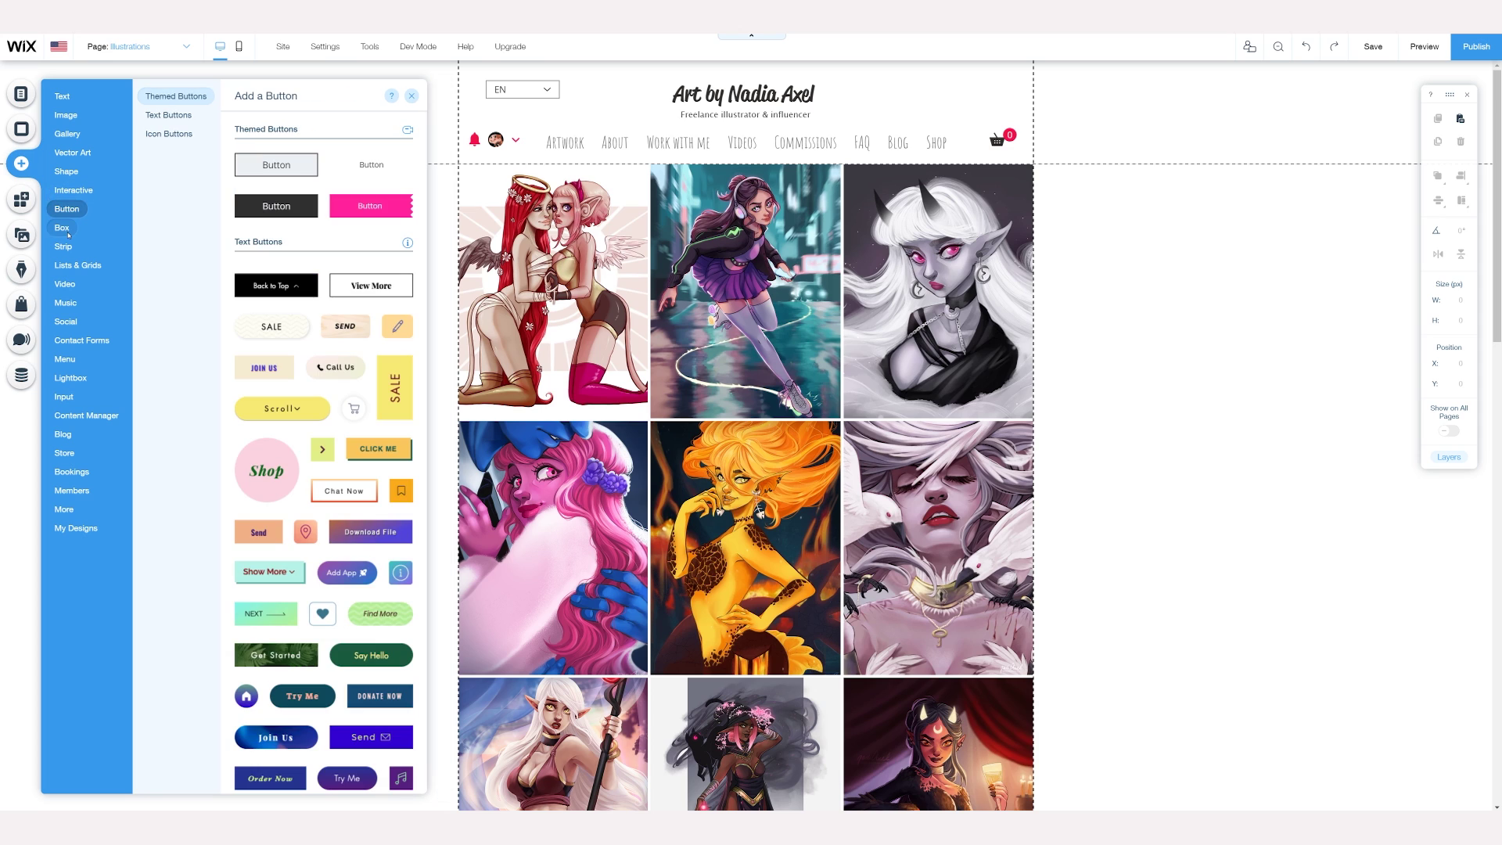
mouse_move(69, 234)
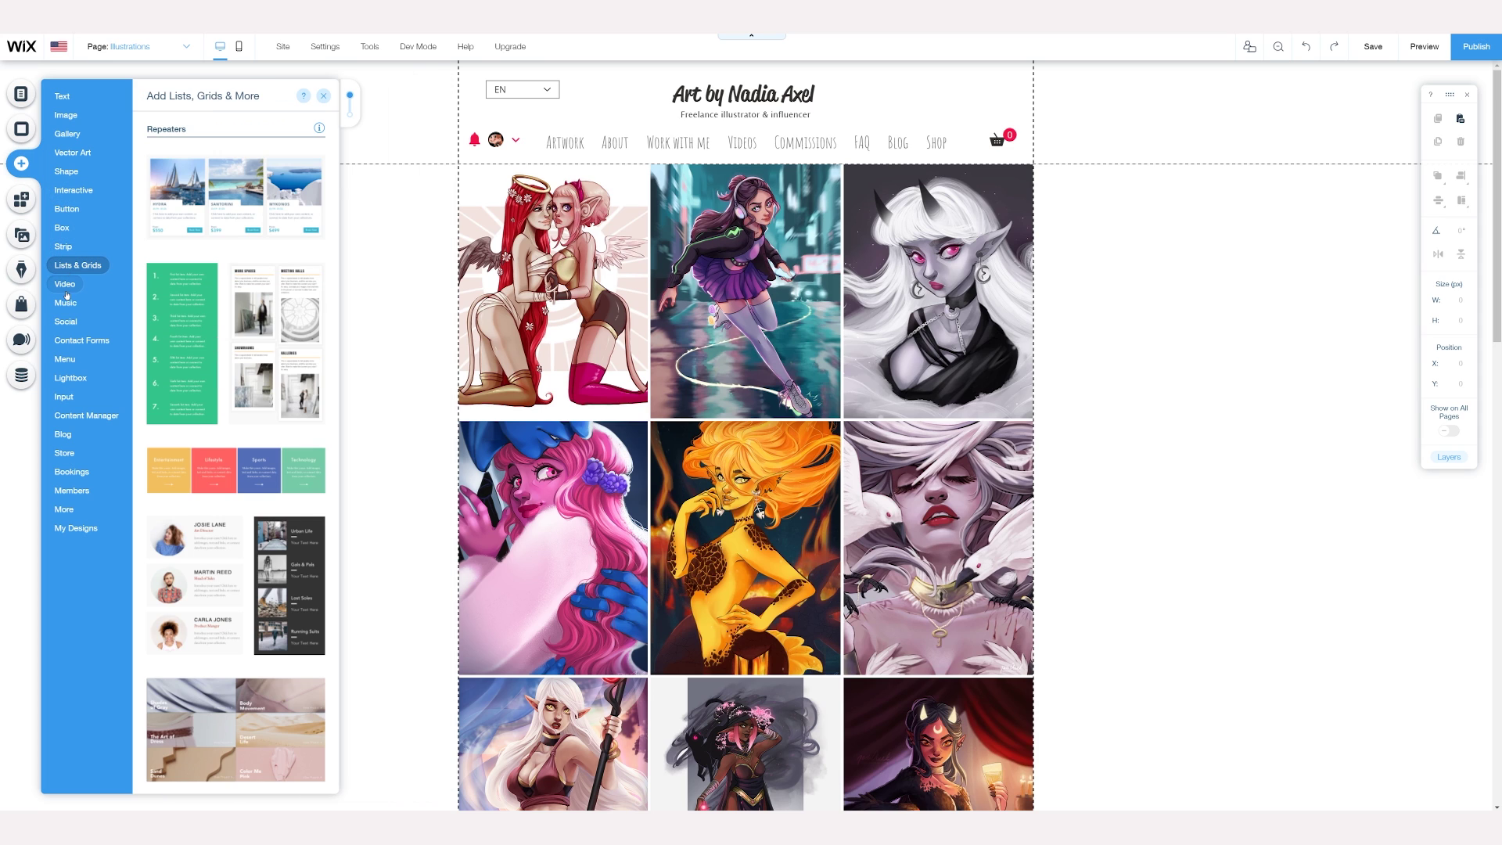
mouse_move(67, 308)
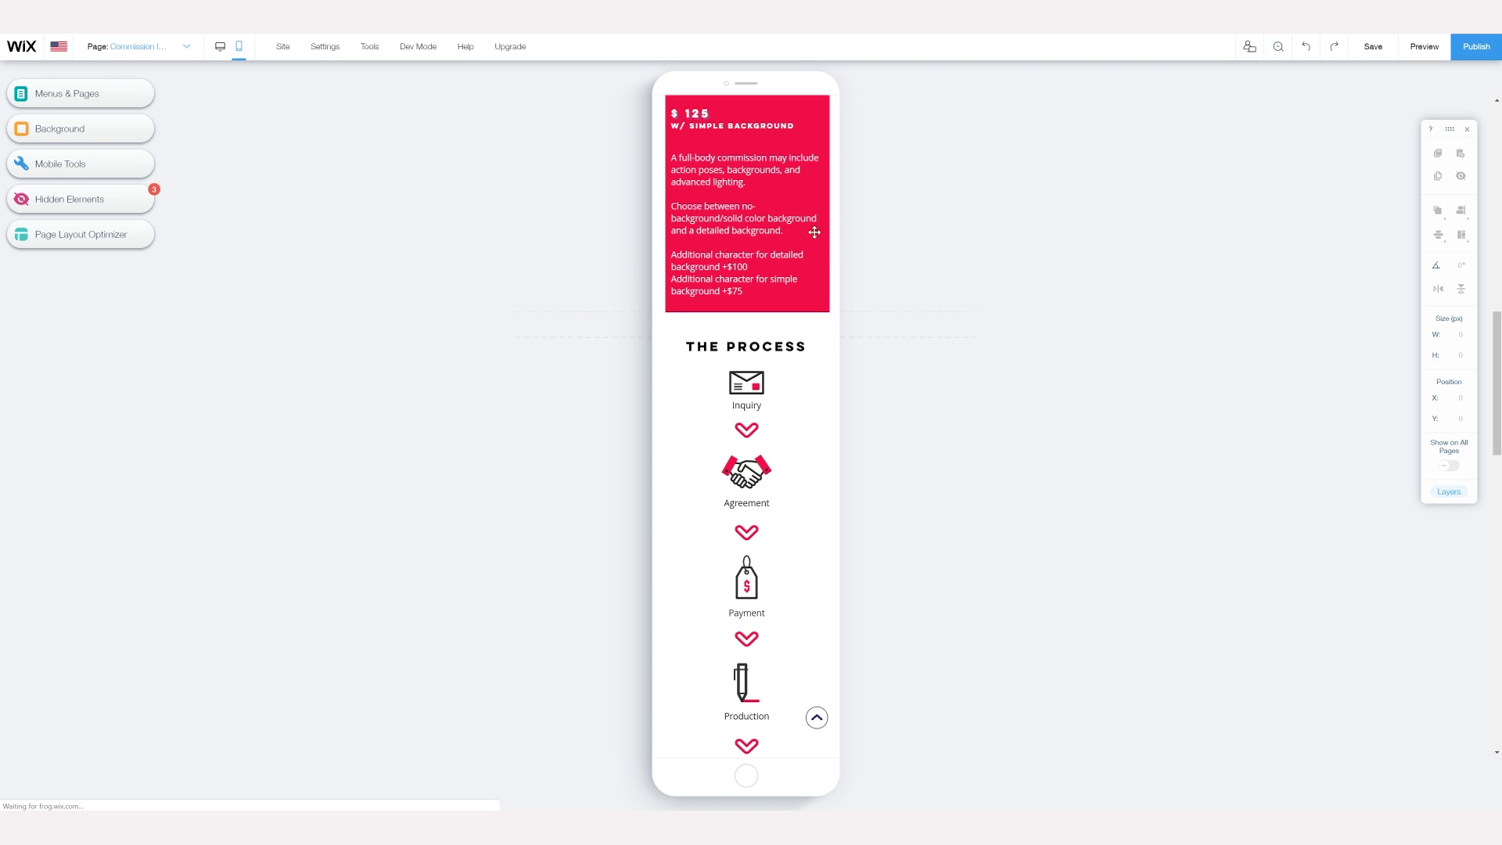
Step: Examine the mobile layout of the Commission Info page from the full-body prices through The Process to the Dos & Donts
scroll(742, 203, up, 2)
scroll(735, 352, down, 4)
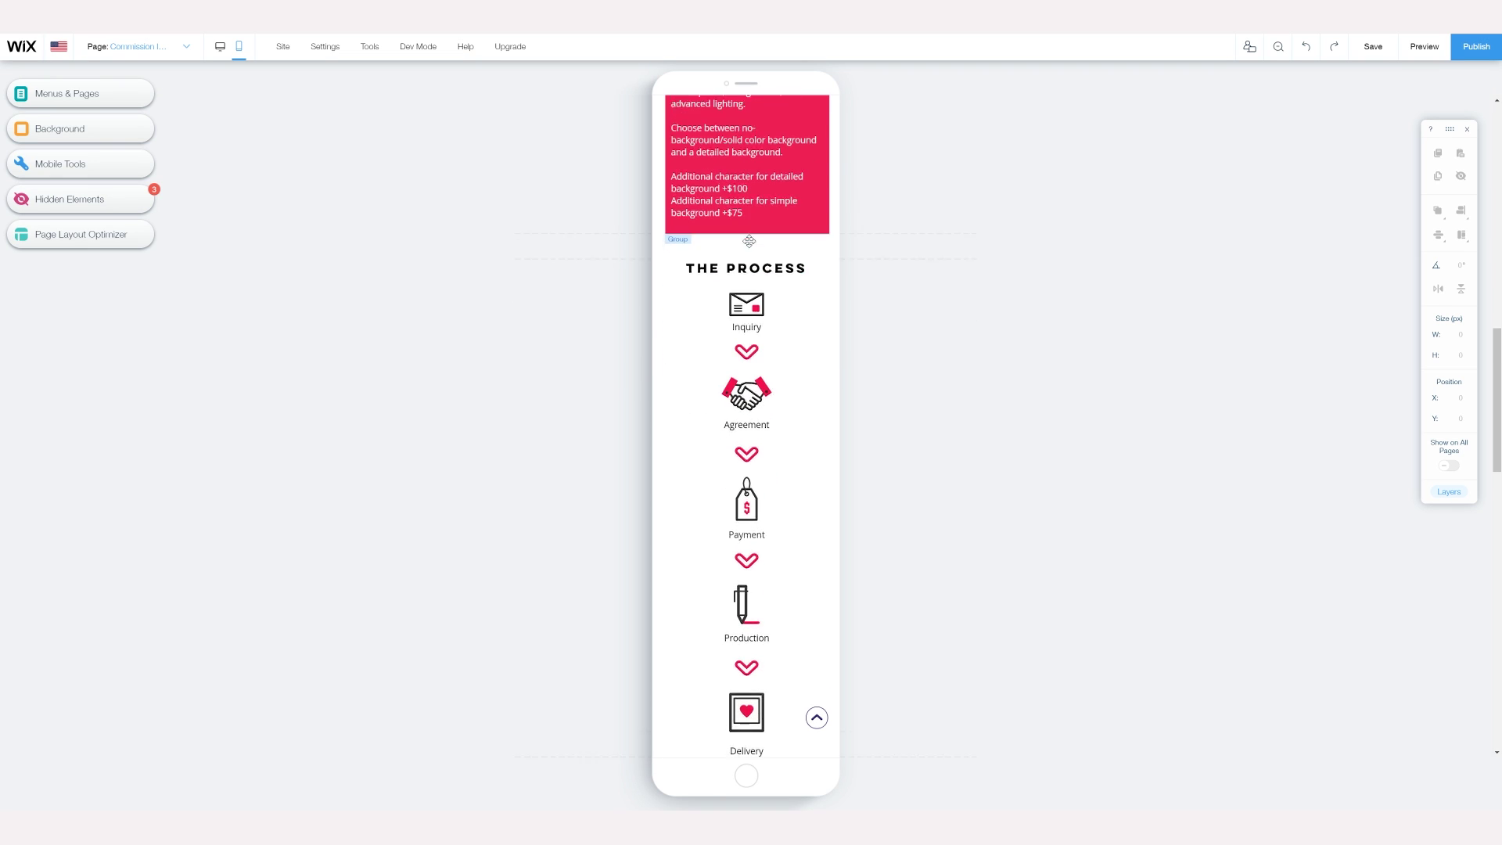
scroll(741, 584, down, 5)
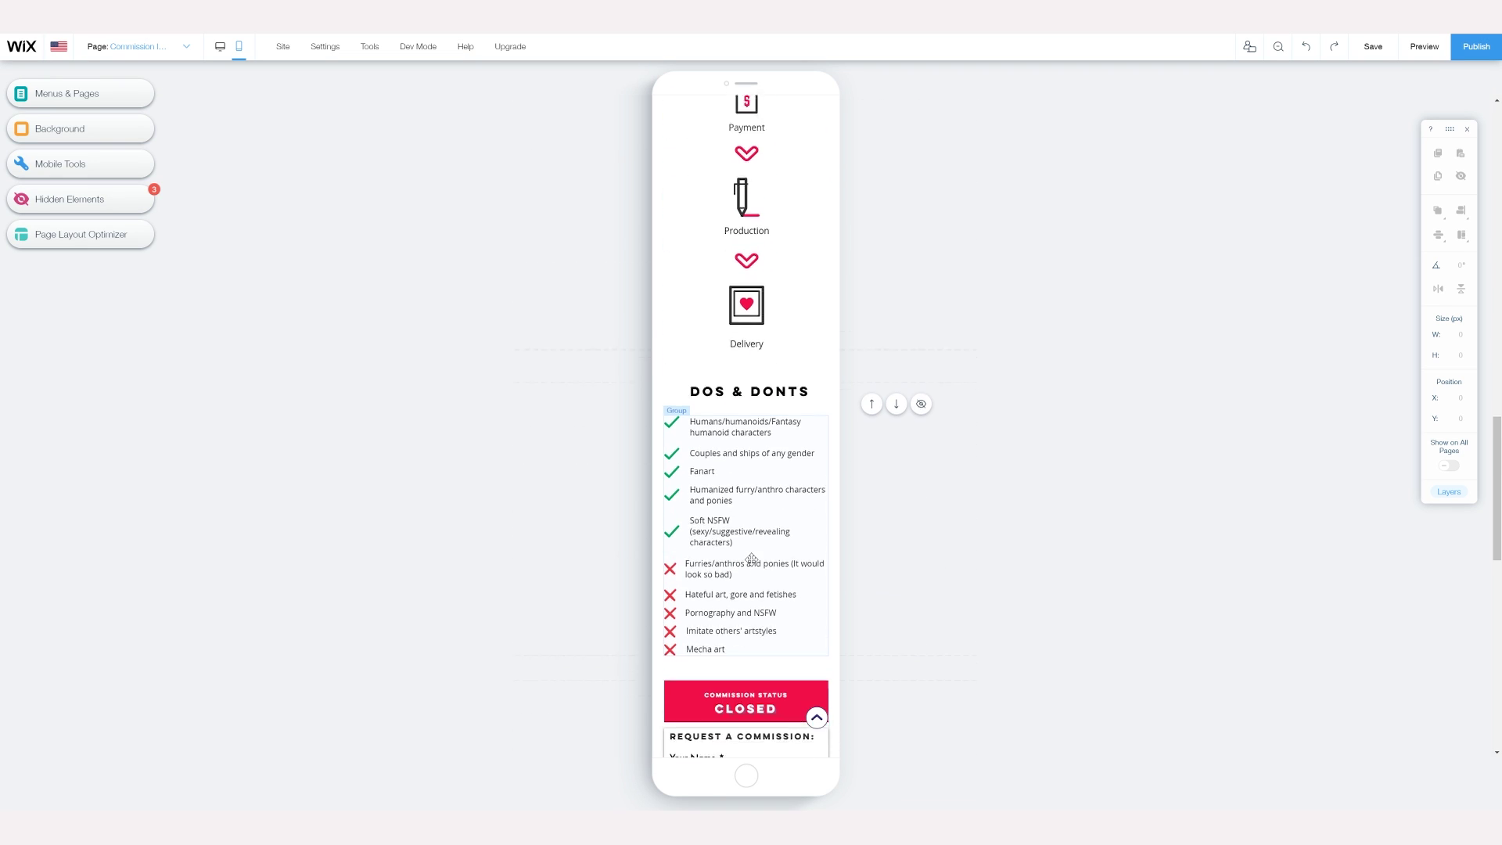